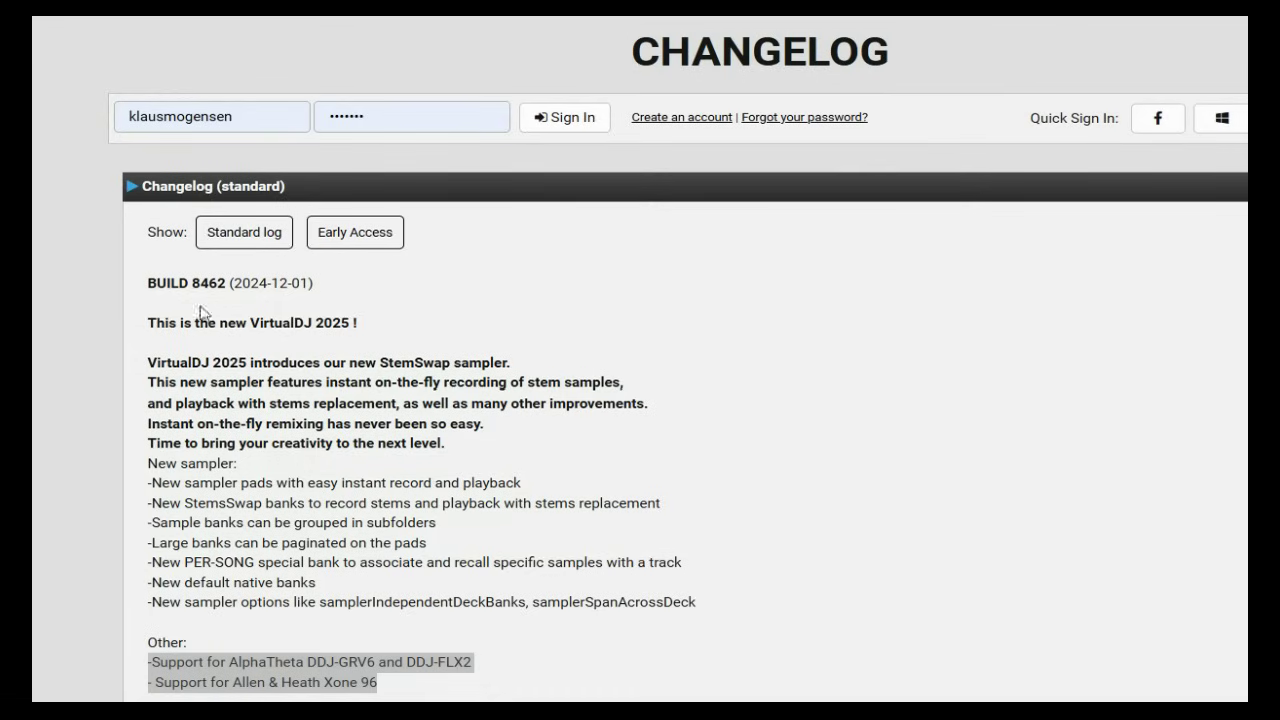
- Highlight build number 8462 and the lines on AlphaTheta and Allen & Heath controller support in the changelog
left_click_drag(193, 284, 236, 283)
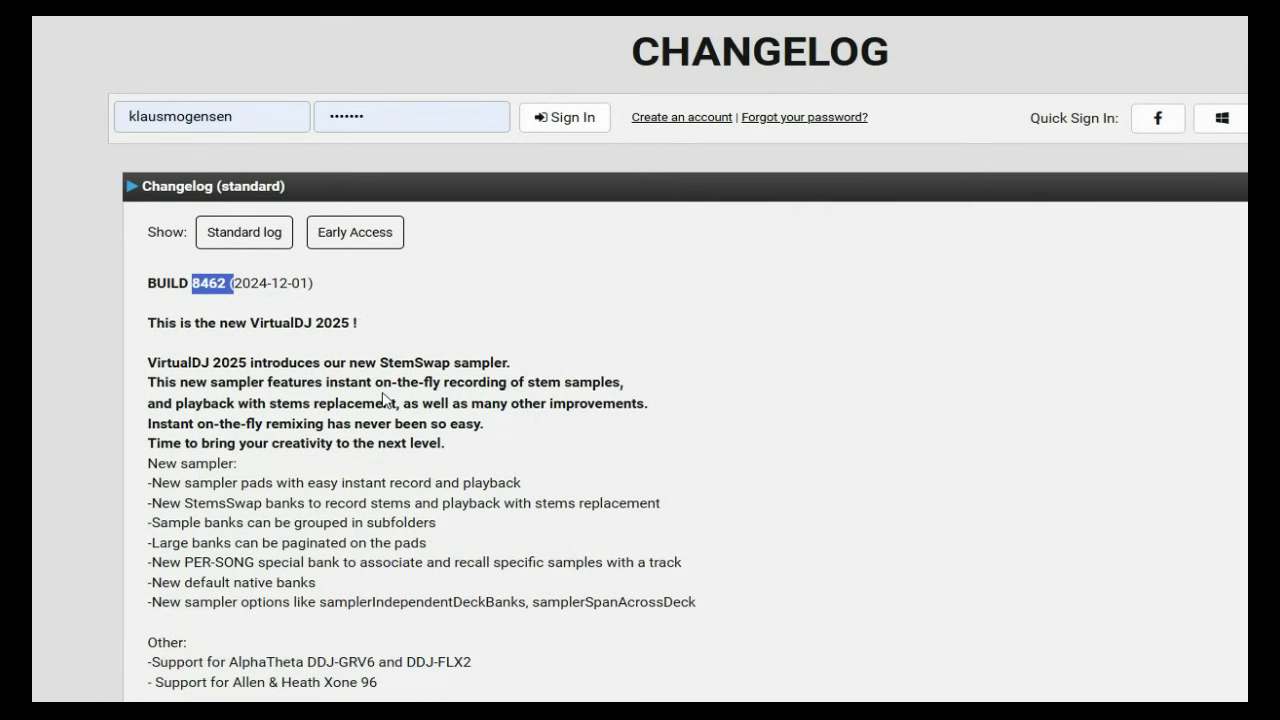
left_click(177, 666)
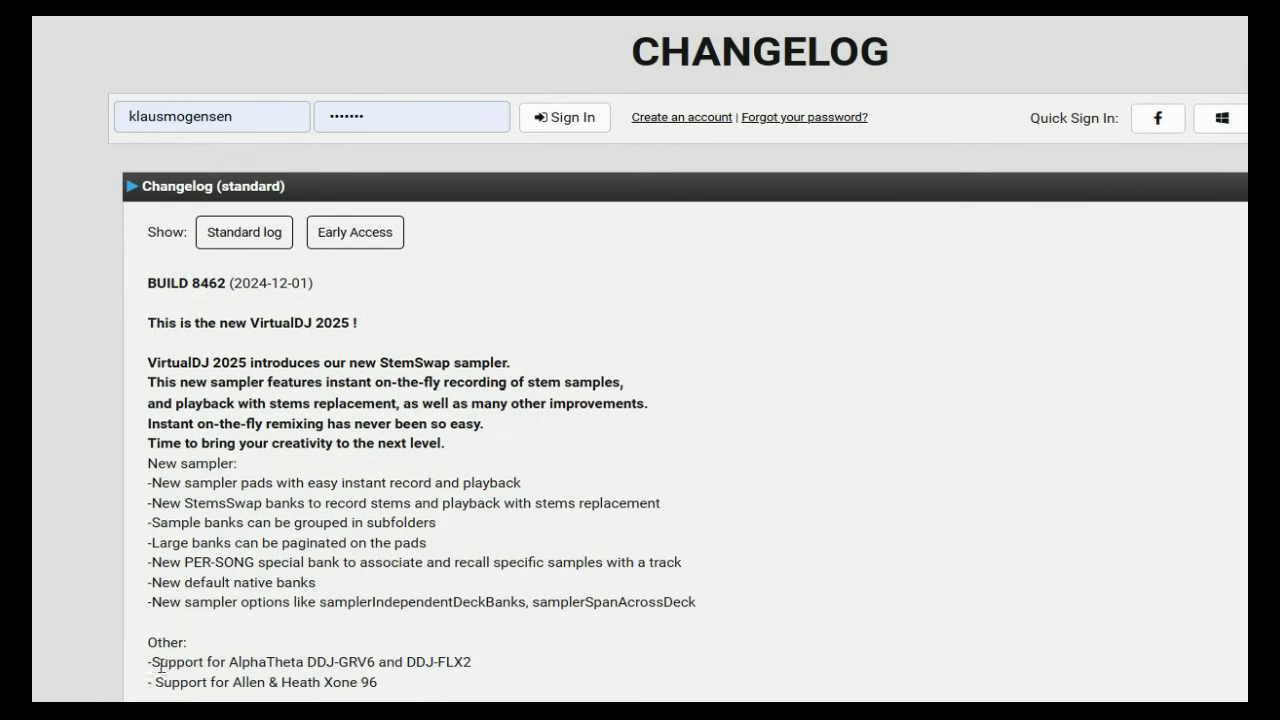
left_click_drag(155, 664, 386, 686)
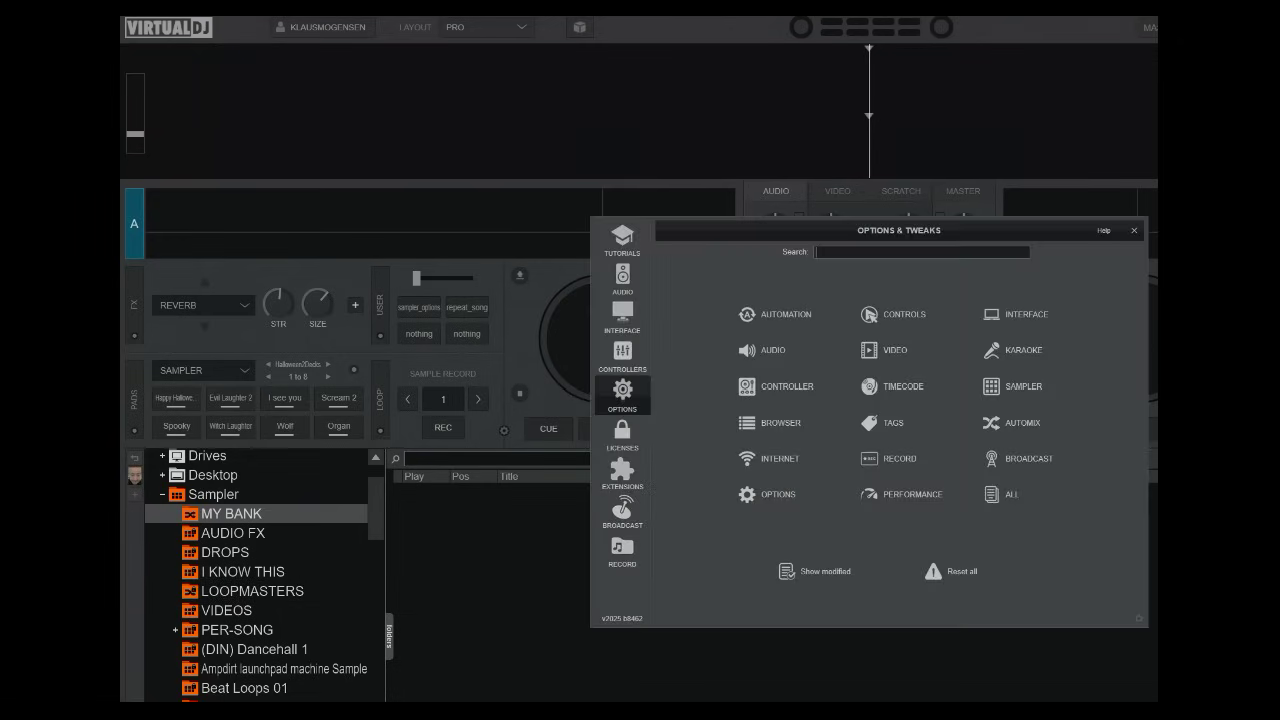
- Search VirtualDJ's options for "sample" to list the sampler settings
left_click_drag(1016, 220, 862, 184)
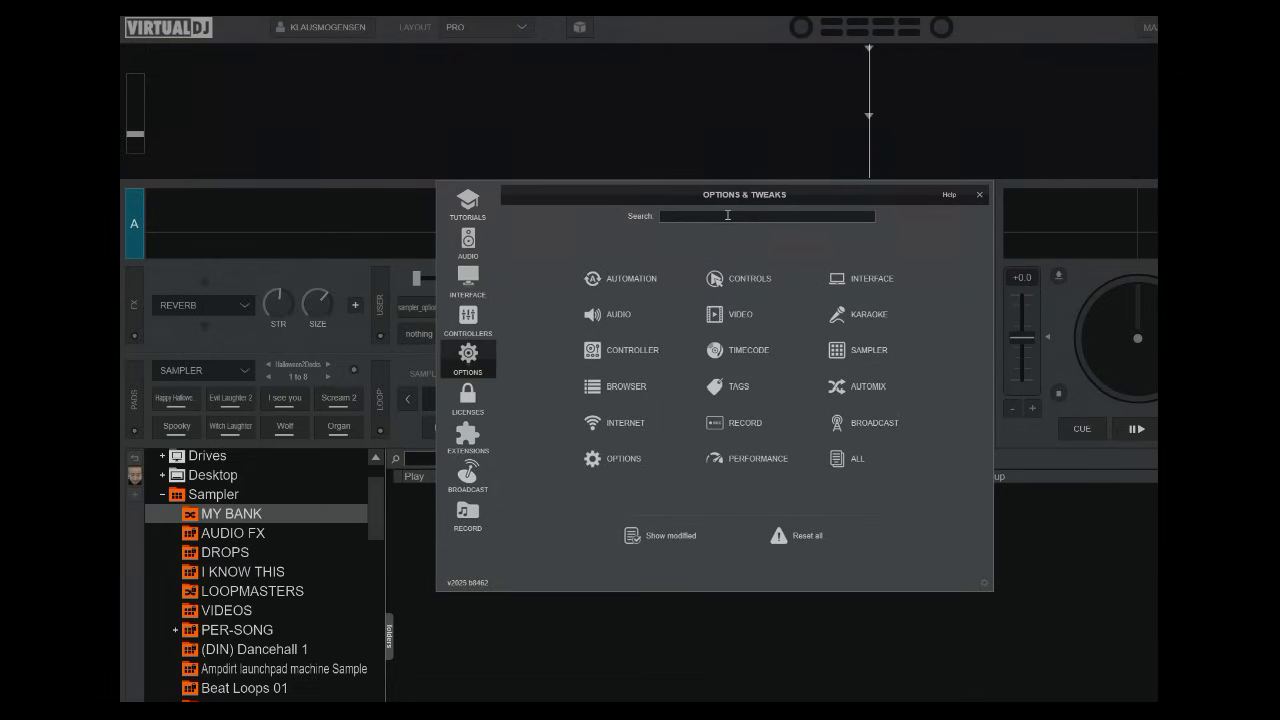
type("sampe")
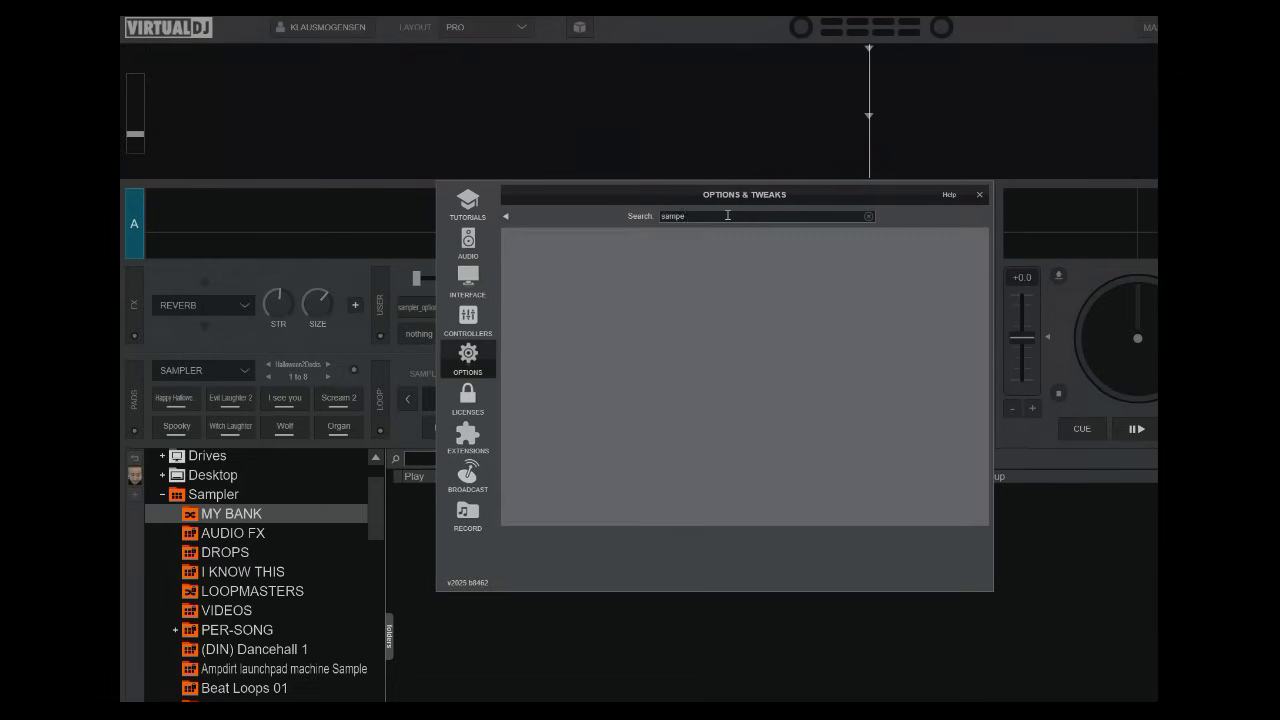
key("BackSpace")
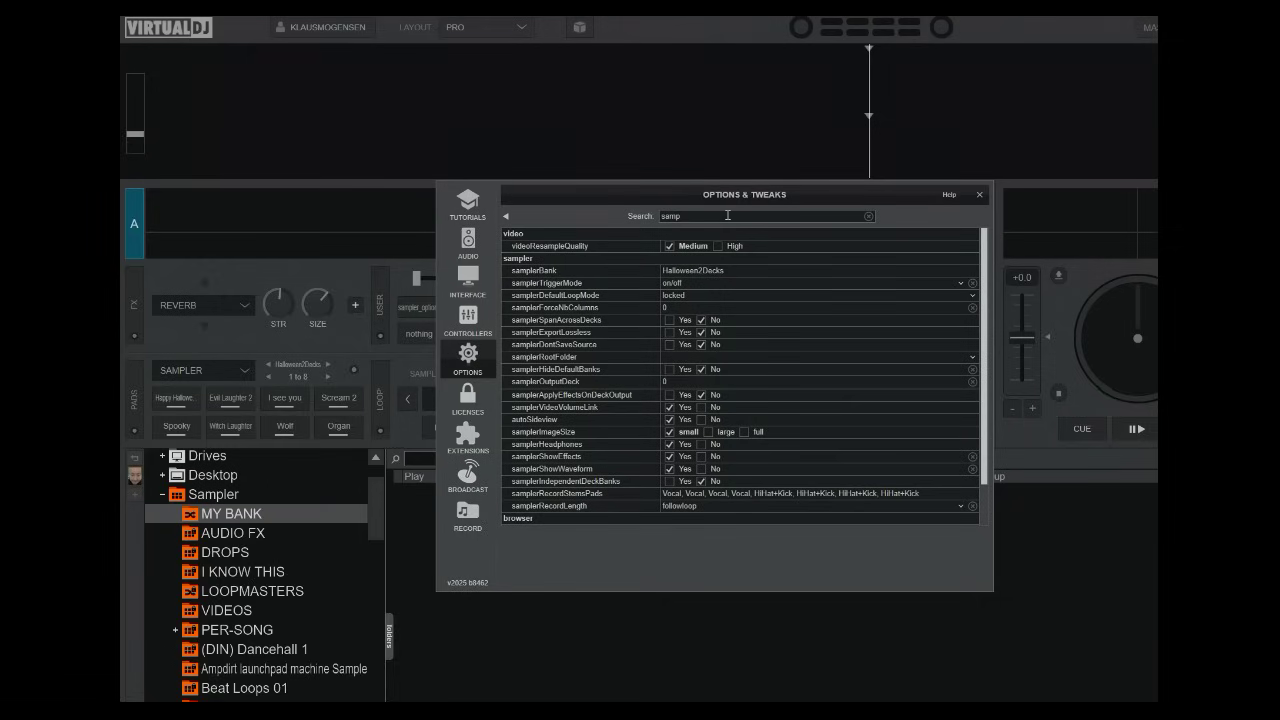
type("le")
- Set samplerHideDefaultBanks to Yes, and return it to No
left_click(669, 369)
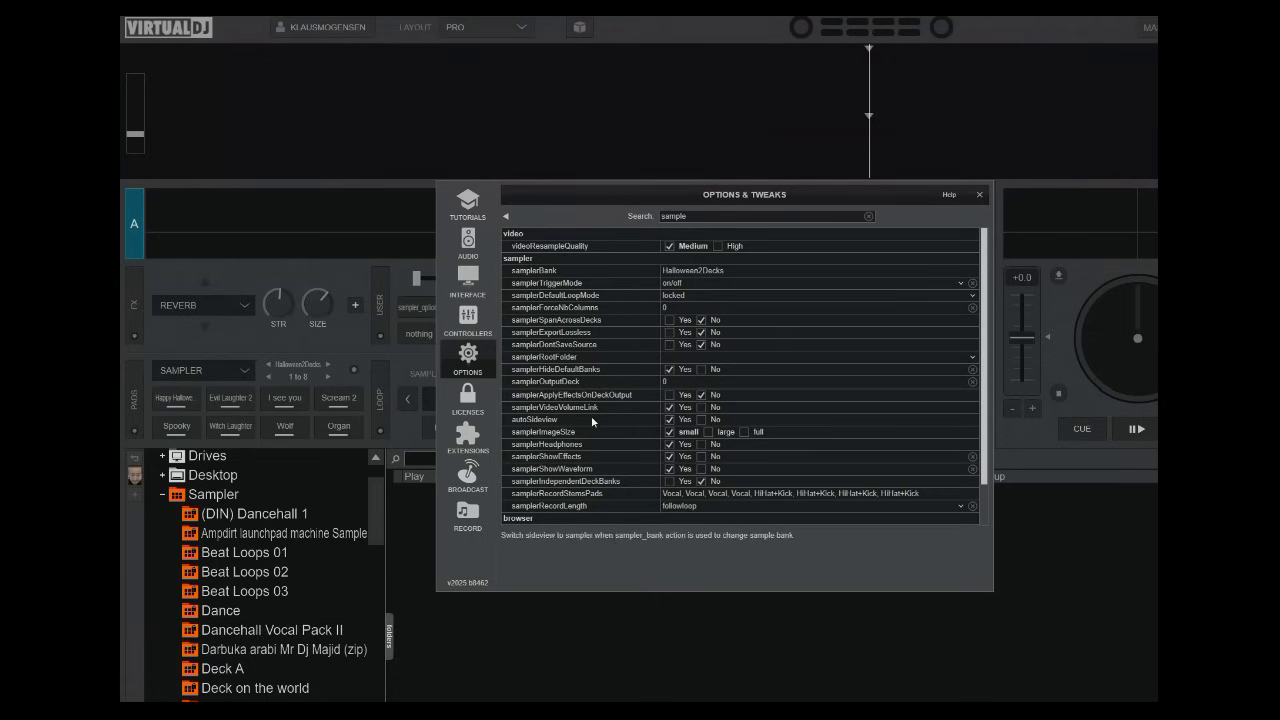
left_click(701, 369)
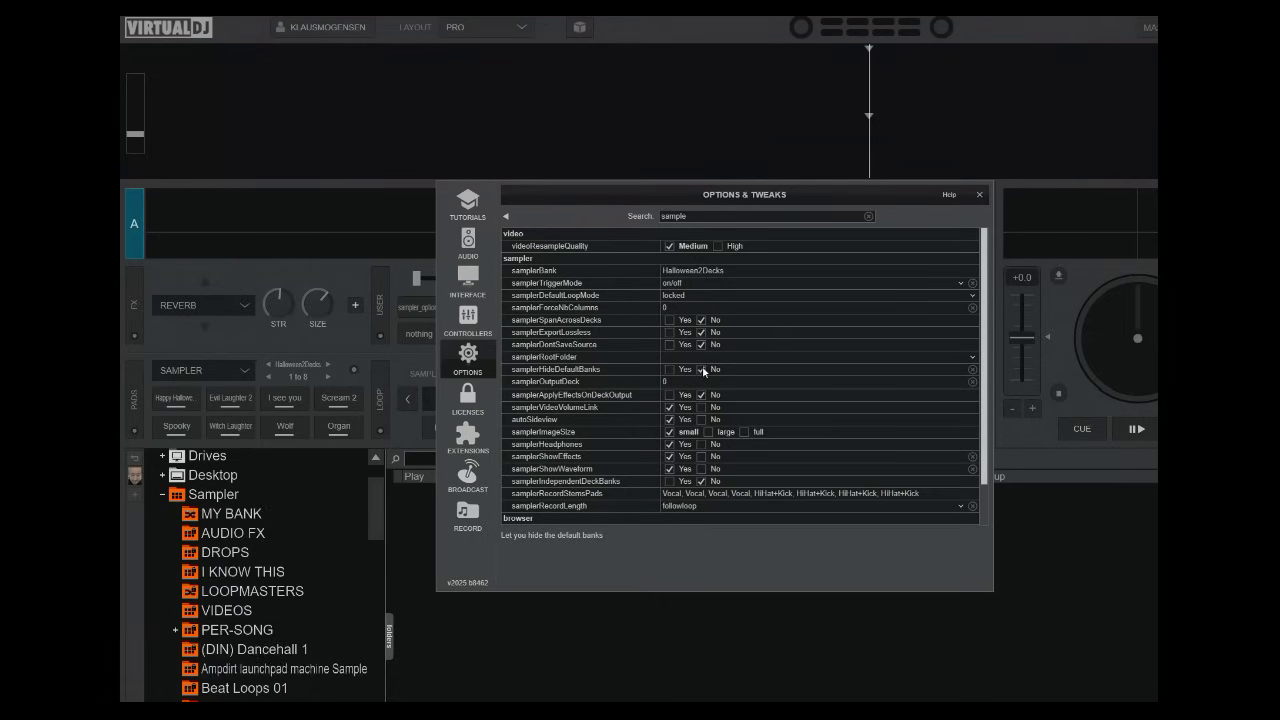
- Open the AUDIO FX sampler bank, uncover its sample list by moving the options window away, and select Air Horn
left_click(196, 539)
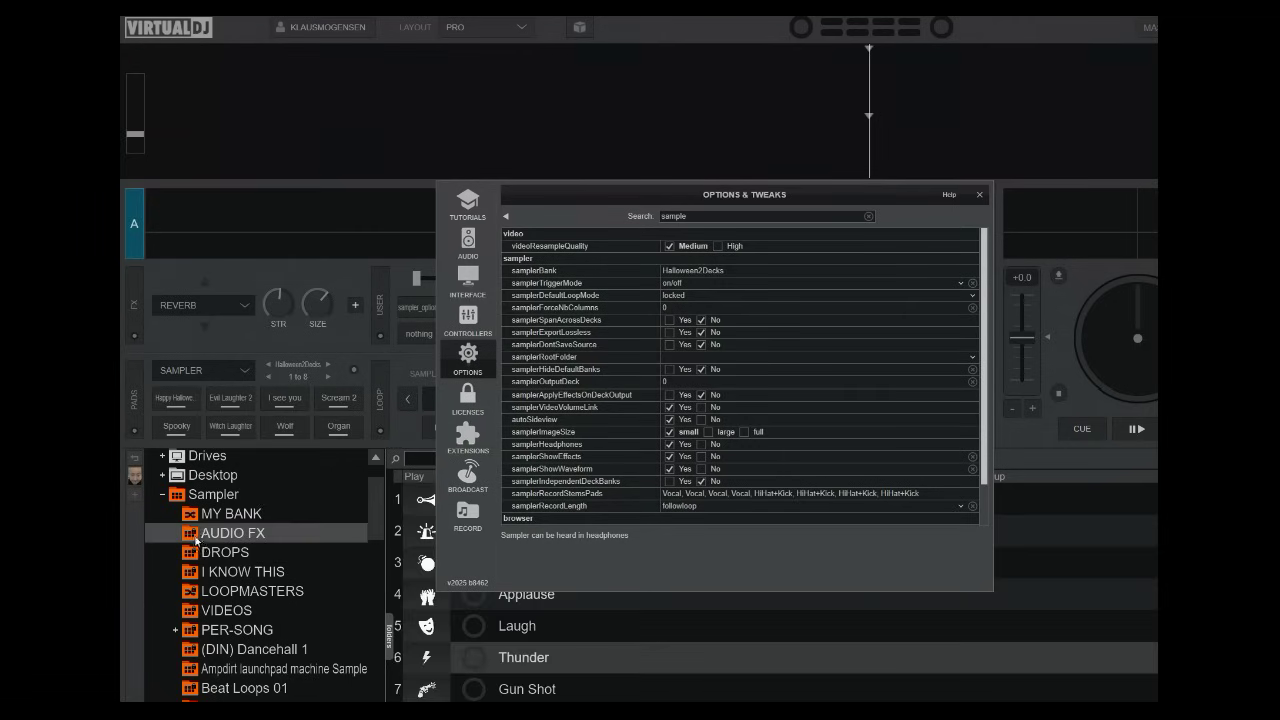
left_click_drag(715, 208, 869, 88)
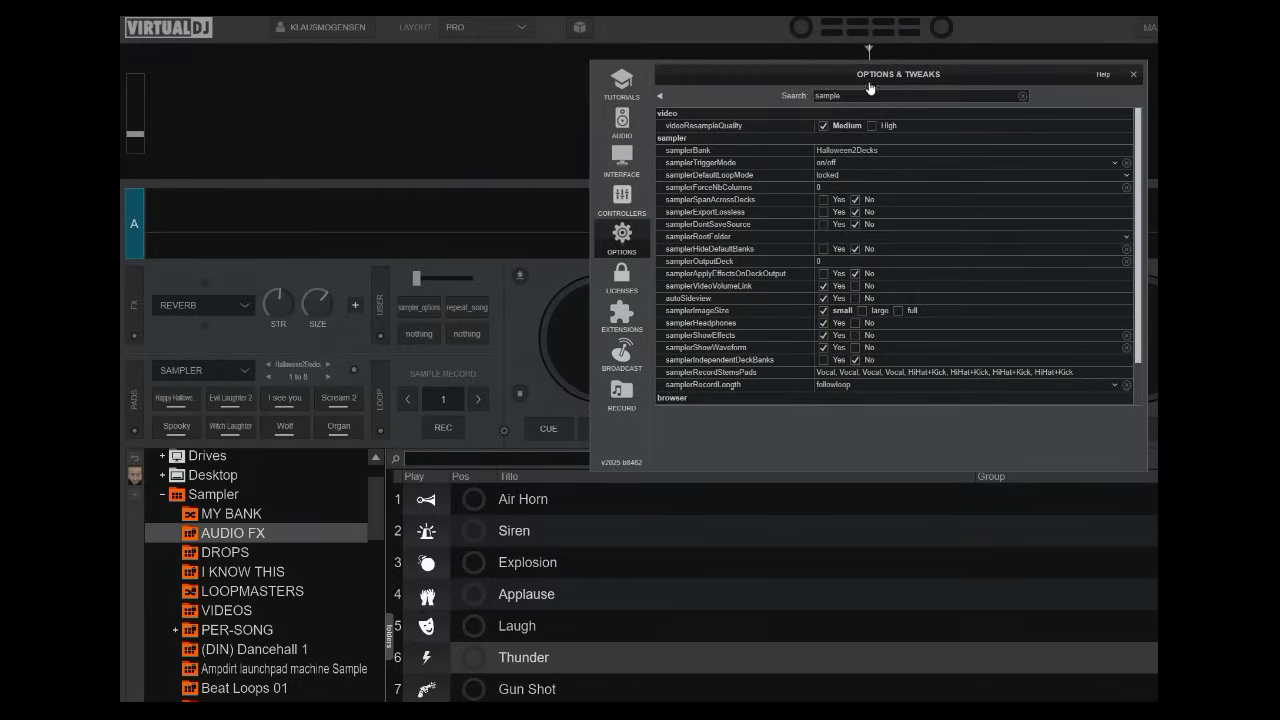
left_click(475, 502)
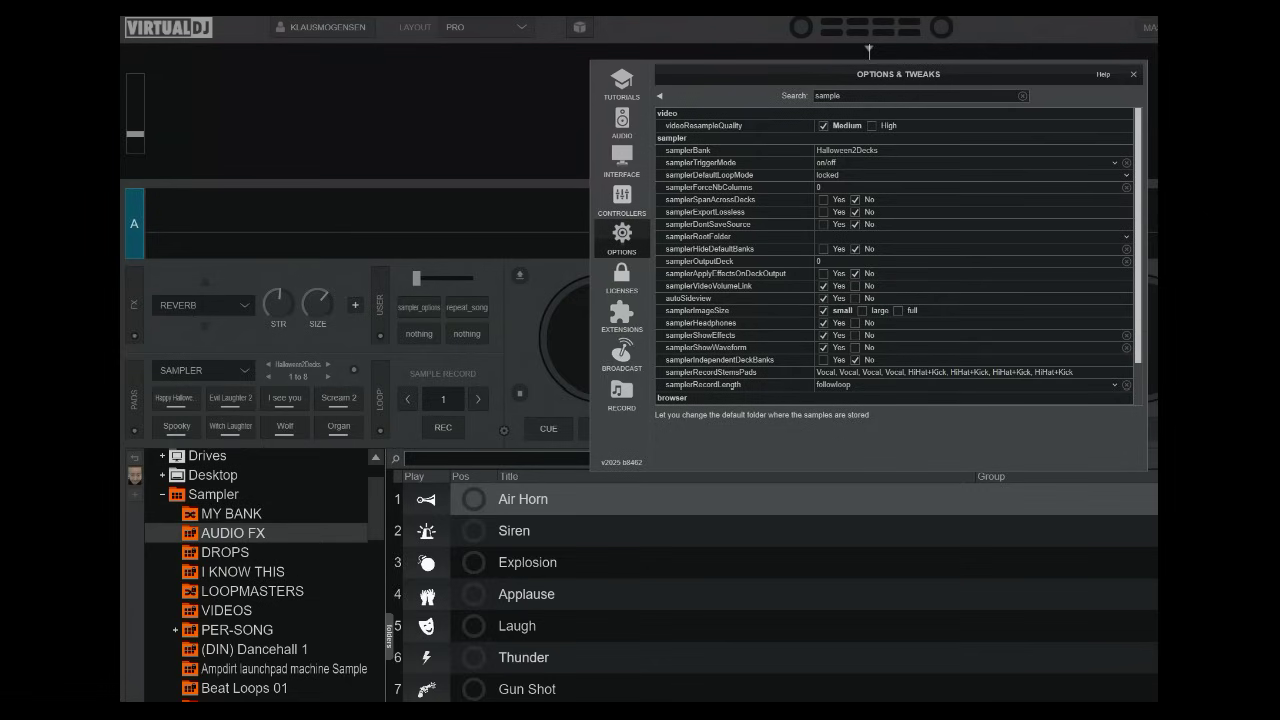
- Reorder the sampler banks: Groove 02 above Finger Drums, Halloween Sound FX above Groove 01, and DJ King Rox - 6 Teen Samples below Groove 02
scroll(253, 571, "down", 2)
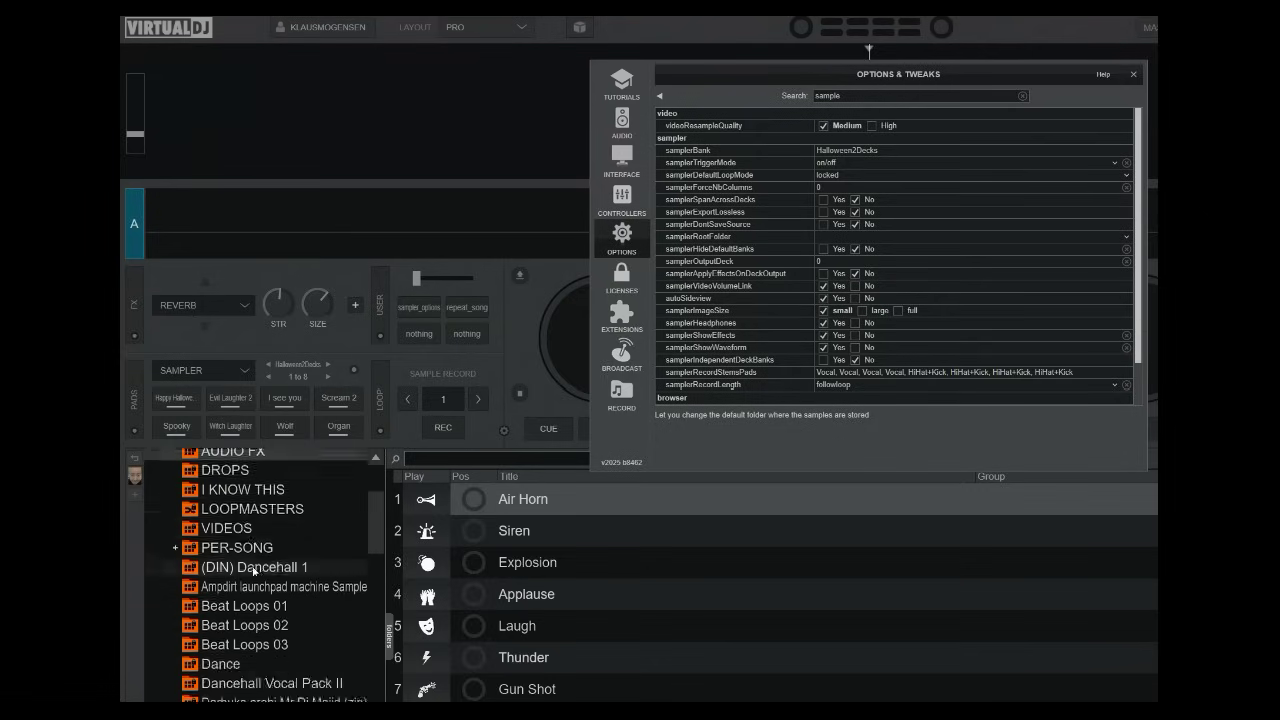
scroll(253, 571, "down", 7)
left_click(249, 598)
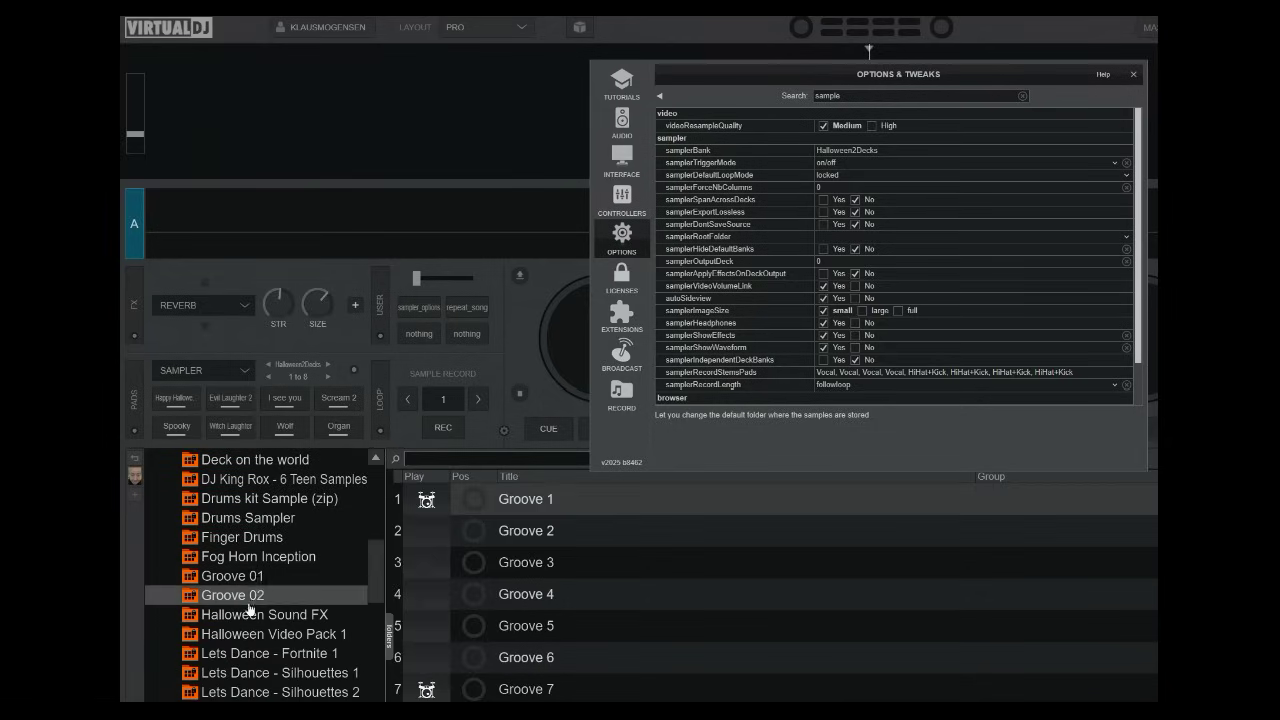
left_click_drag(249, 608, 246, 527)
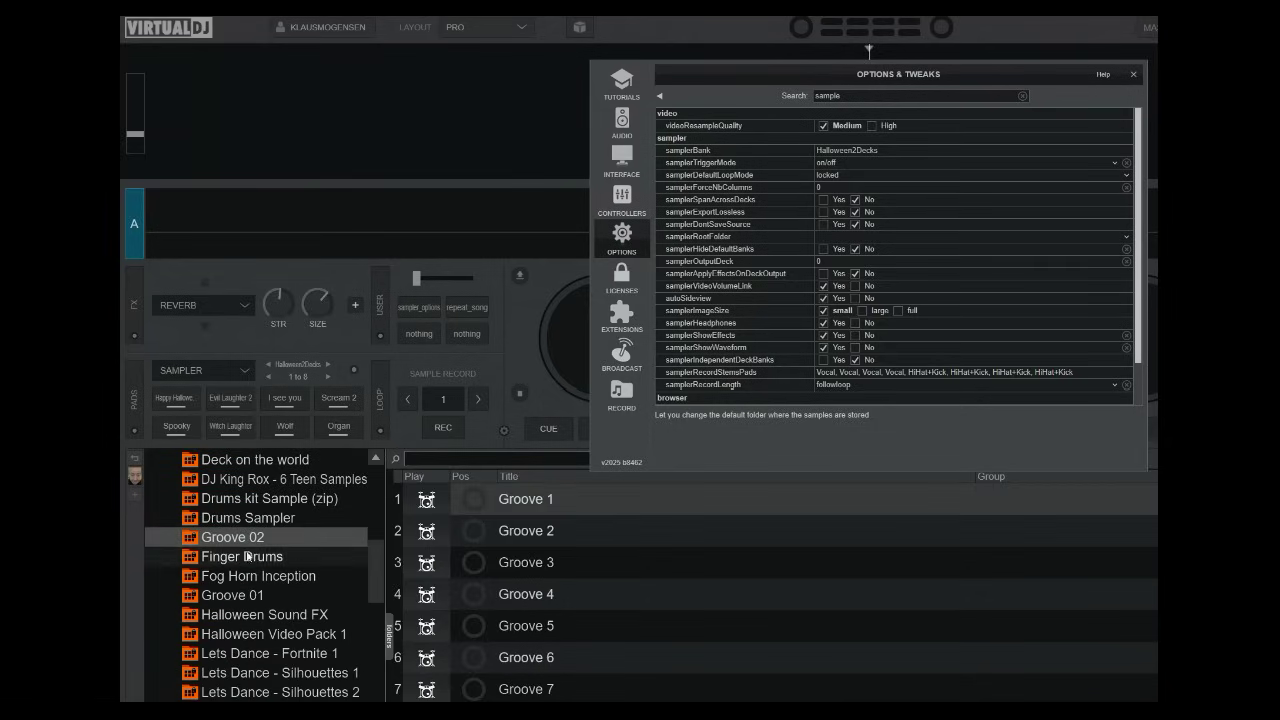
left_click(247, 613)
left_click_drag(247, 613, 254, 568)
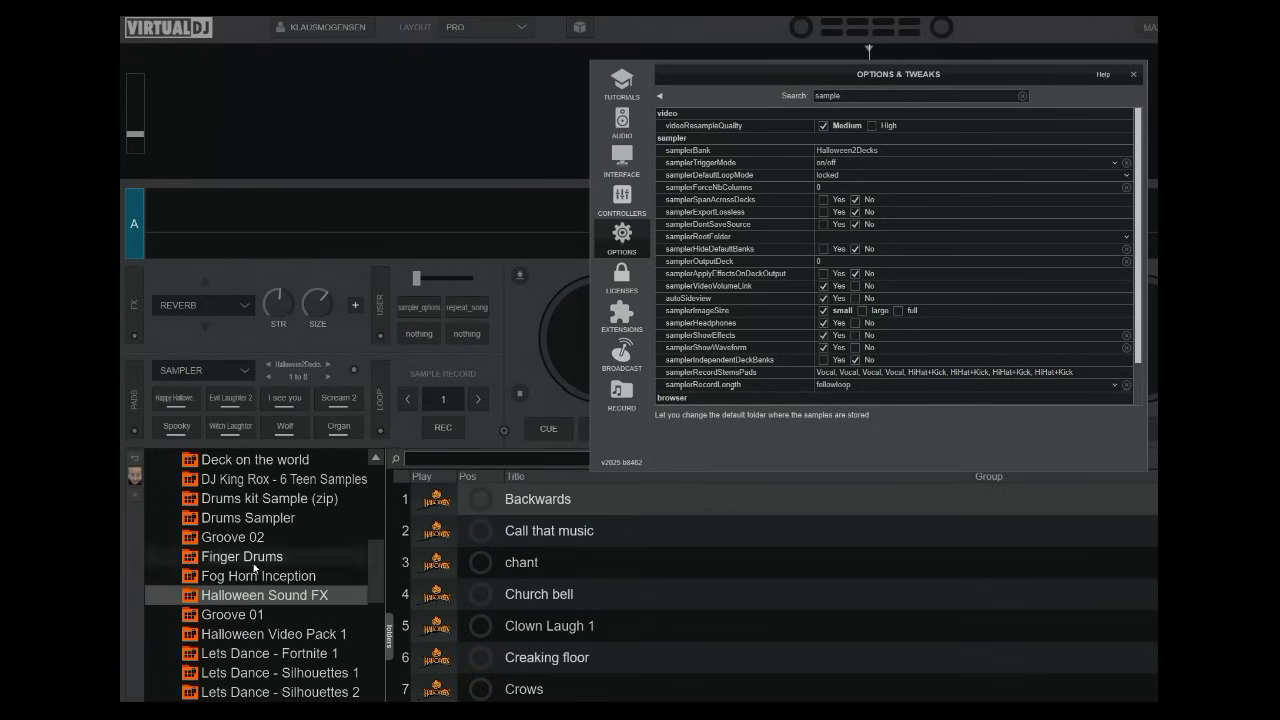
scroll(254, 568, "up", 1)
left_click_drag(234, 518, 271, 572)
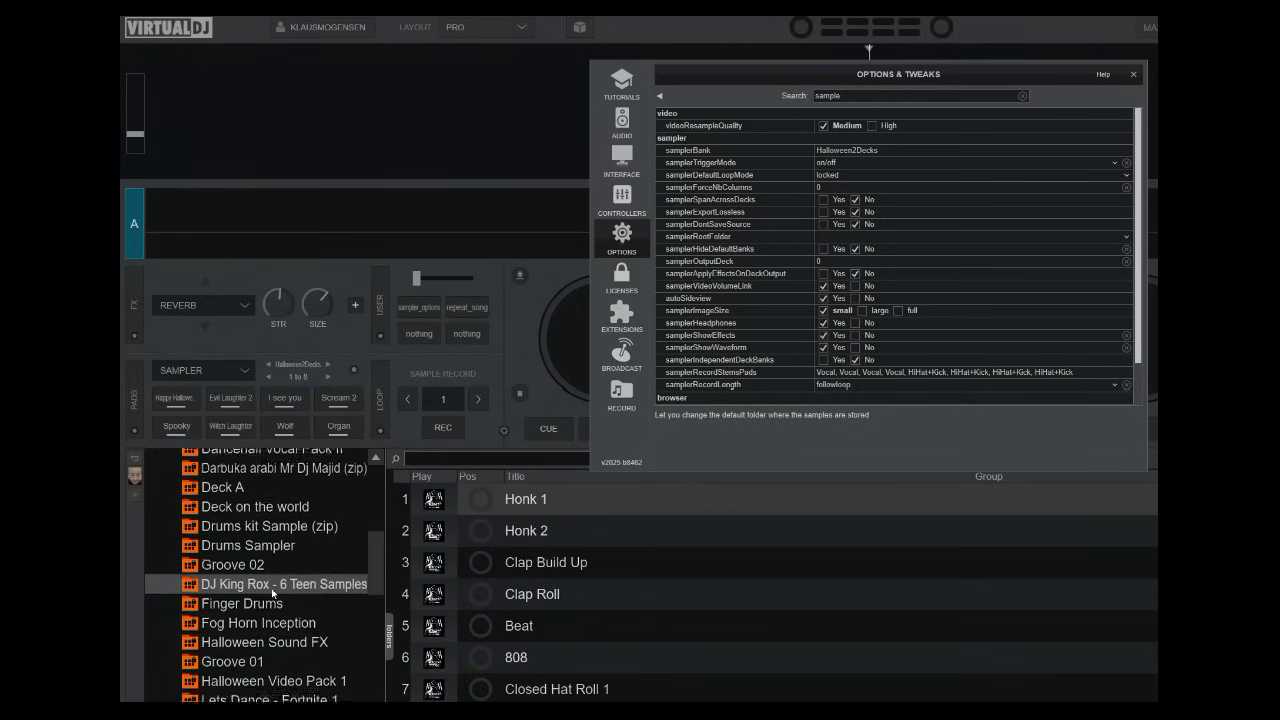
- Reset the sort order of the Sampler folder and look through its banks
scroll(272, 593, "up", 10)
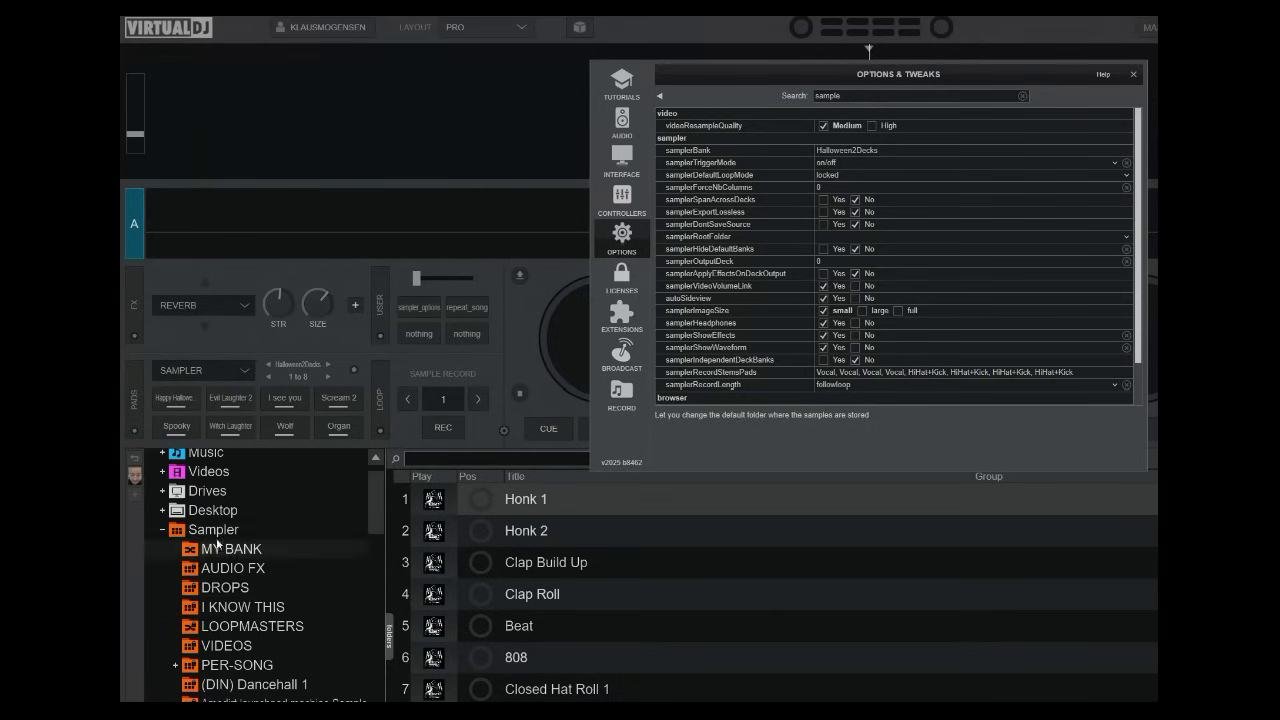
right_click(212, 532)
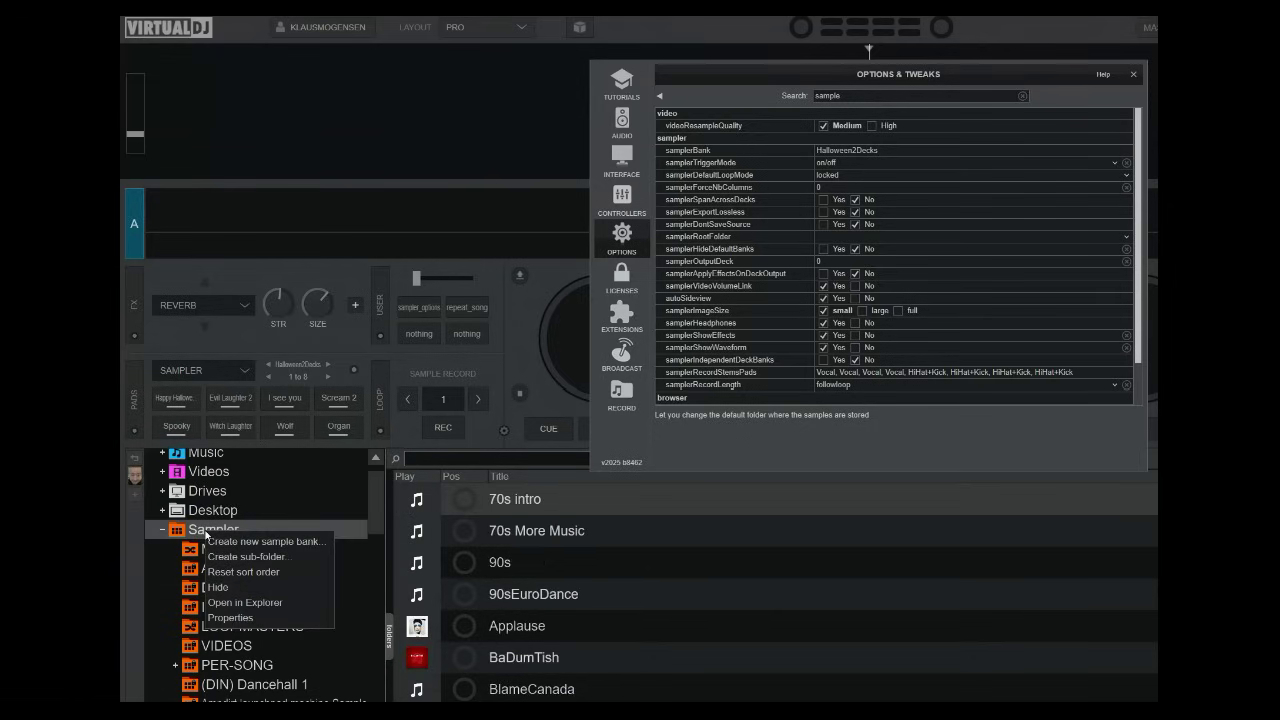
left_click(268, 572)
scroll(266, 567, "down", 5)
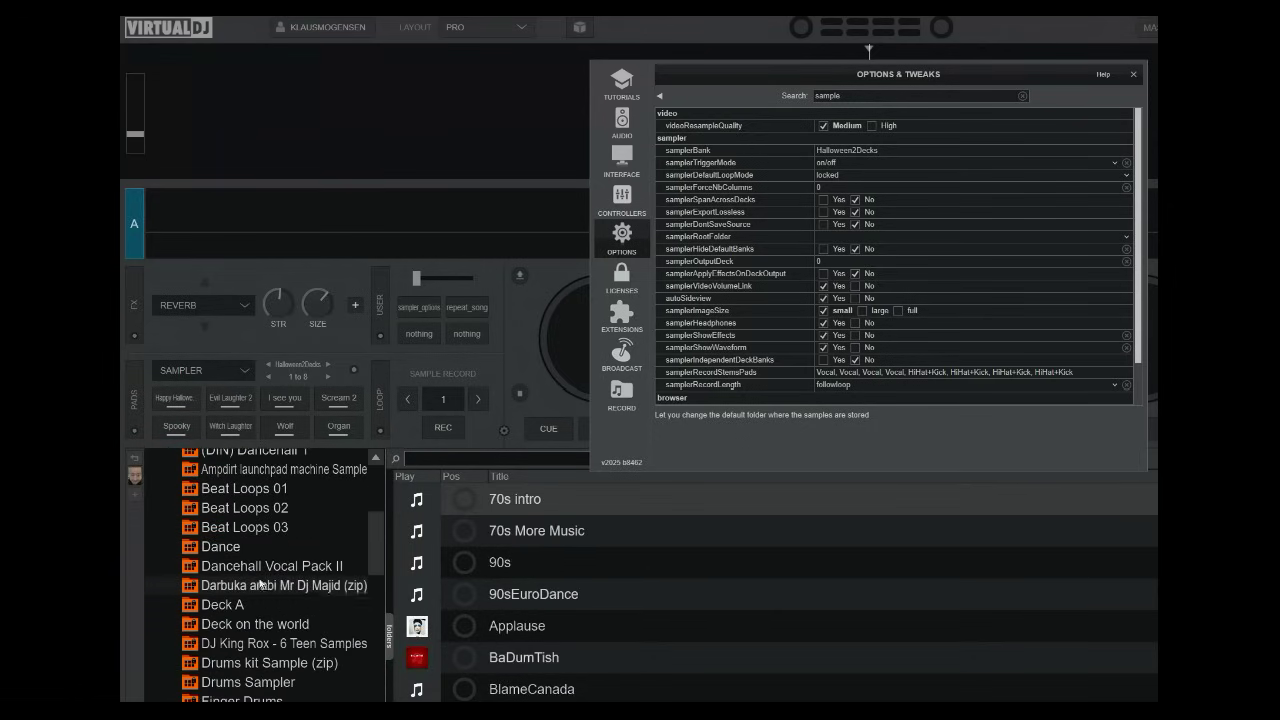
scroll(266, 590, "up", 2)
scroll(232, 590, "up", 1)
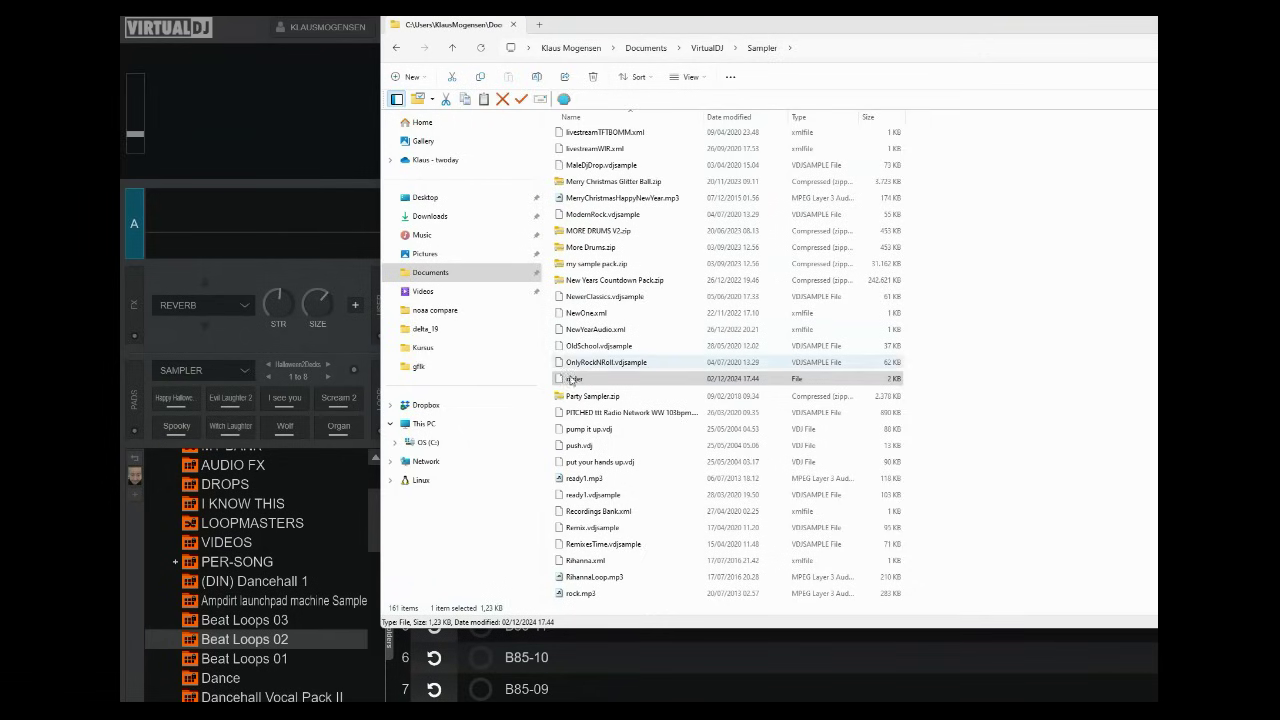
- Delete the file named order from the Documents > VirtualDJ > Sampler folder in File Explorer
left_click(585, 381)
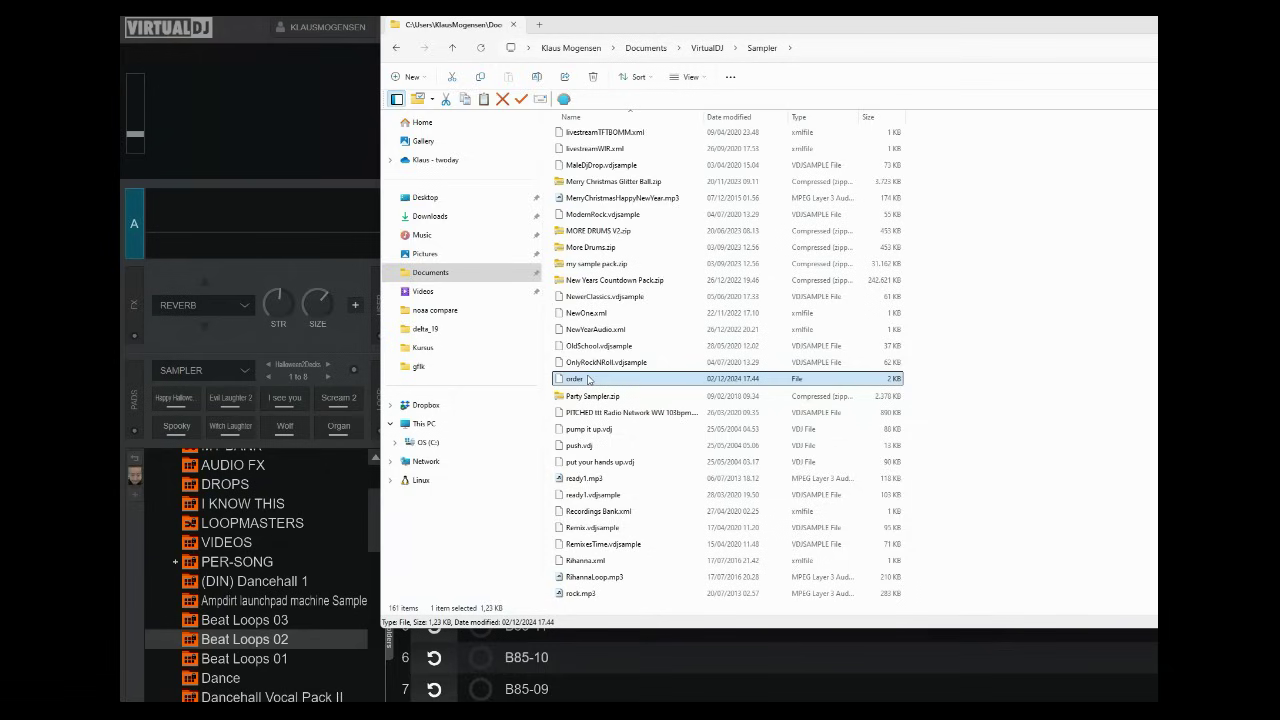
mouse_move(588, 379)
left_mouse_down()
mouse_move(430, 560)
mouse_move(270, 615)
mouse_move(303, 604)
mouse_move(274, 660)
mouse_move(288, 666)
mouse_move(286, 622)
mouse_move(297, 655)
mouse_move(634, 423)
mouse_move(593, 386)
left_mouse_up()
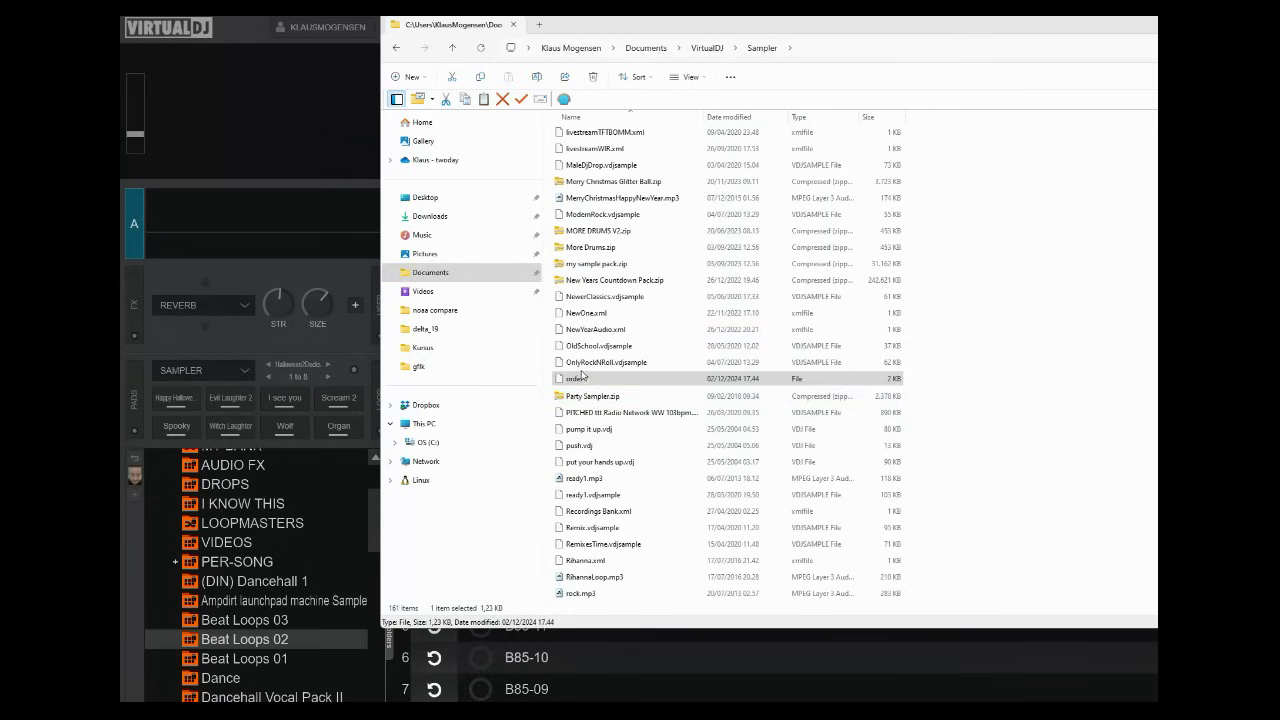
left_click(580, 377)
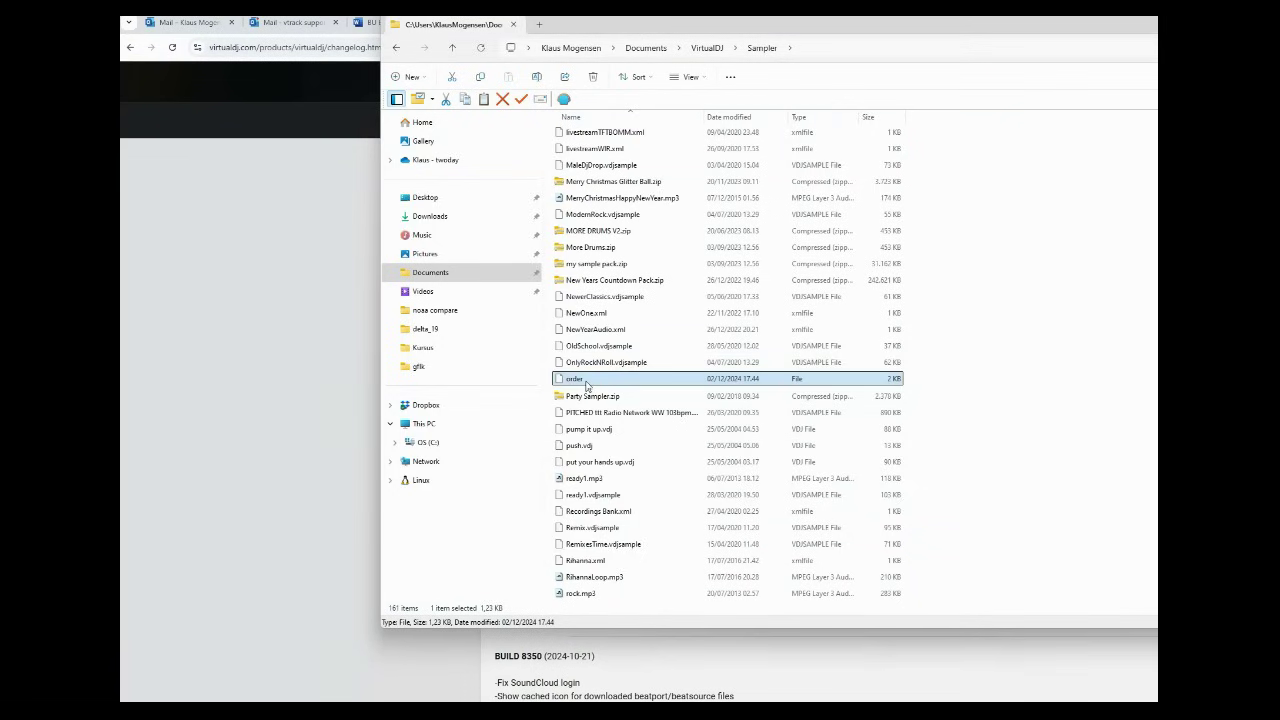
key("Delete")
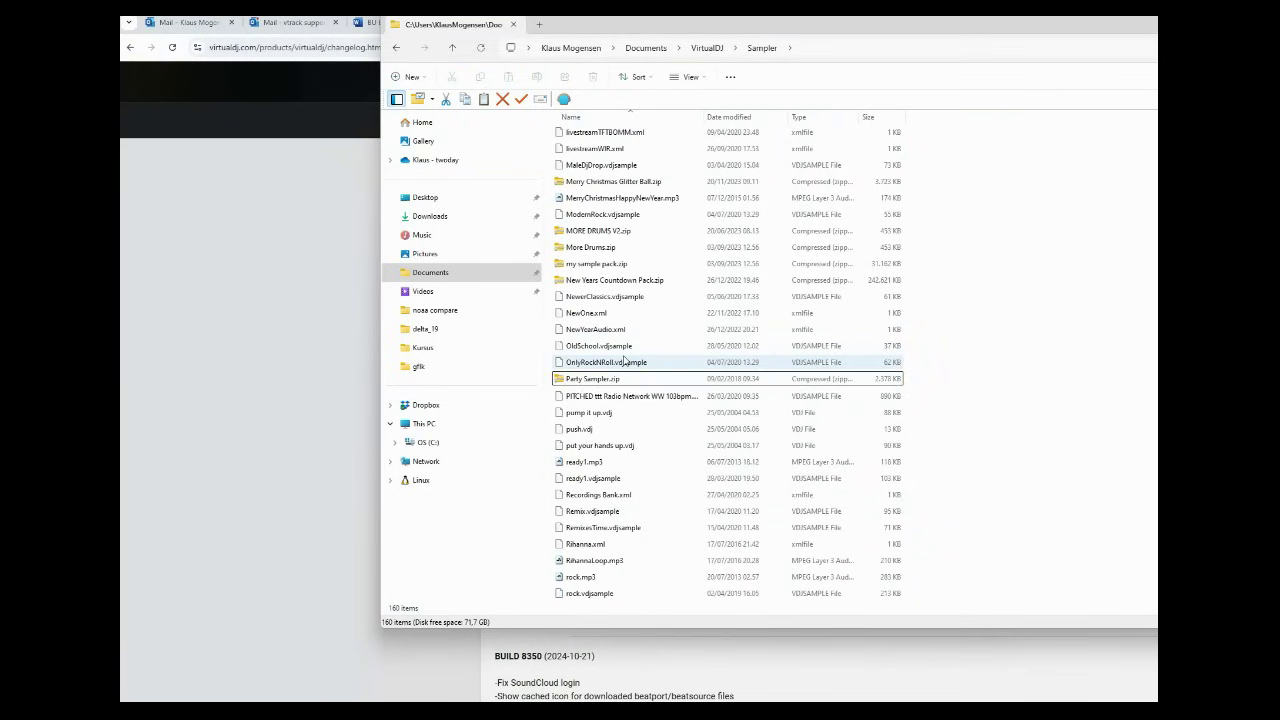
- Launch VirtualDJ and check the order of the banks in the Sampler folder
key("super")
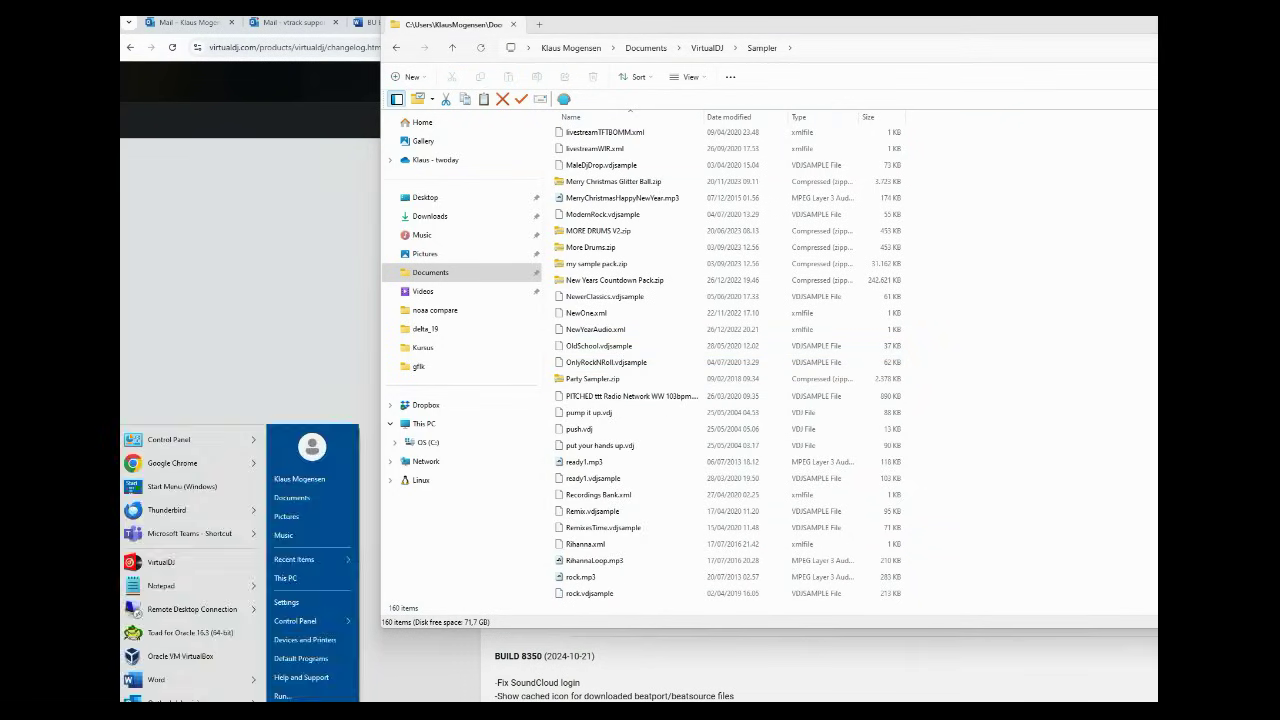
type("vir")
key("Return")
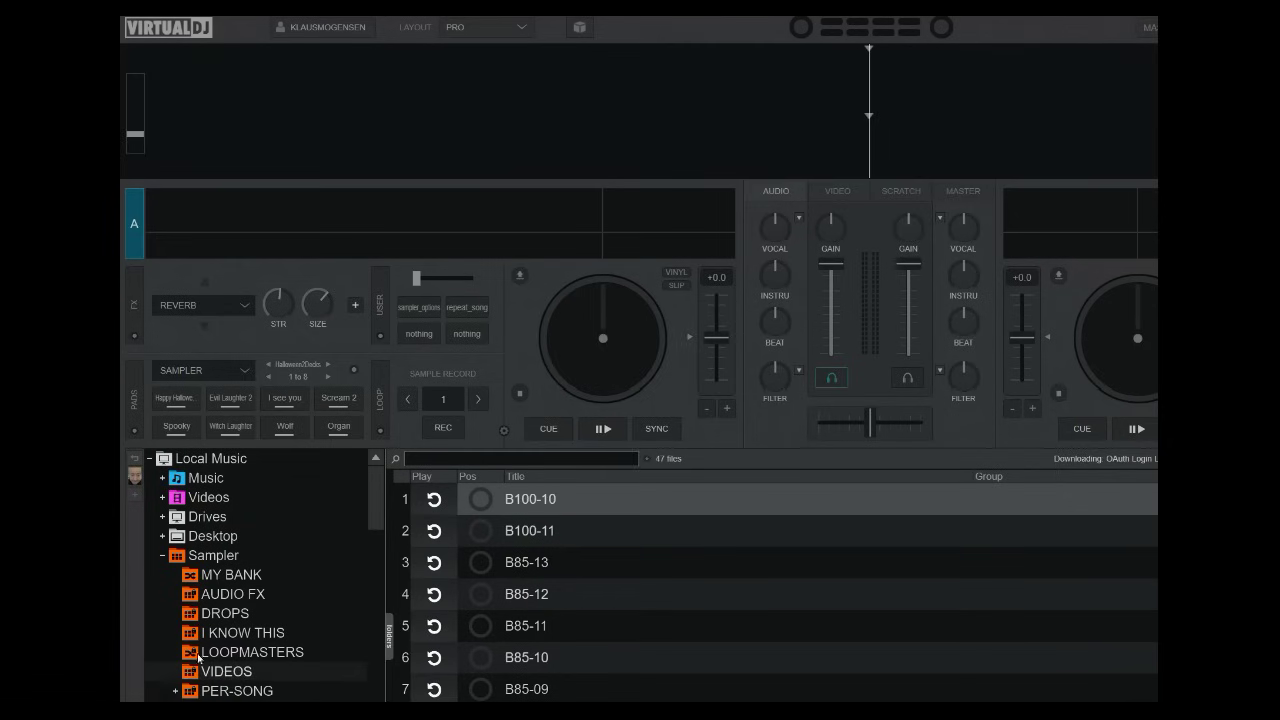
scroll(286, 578, "down", 2)
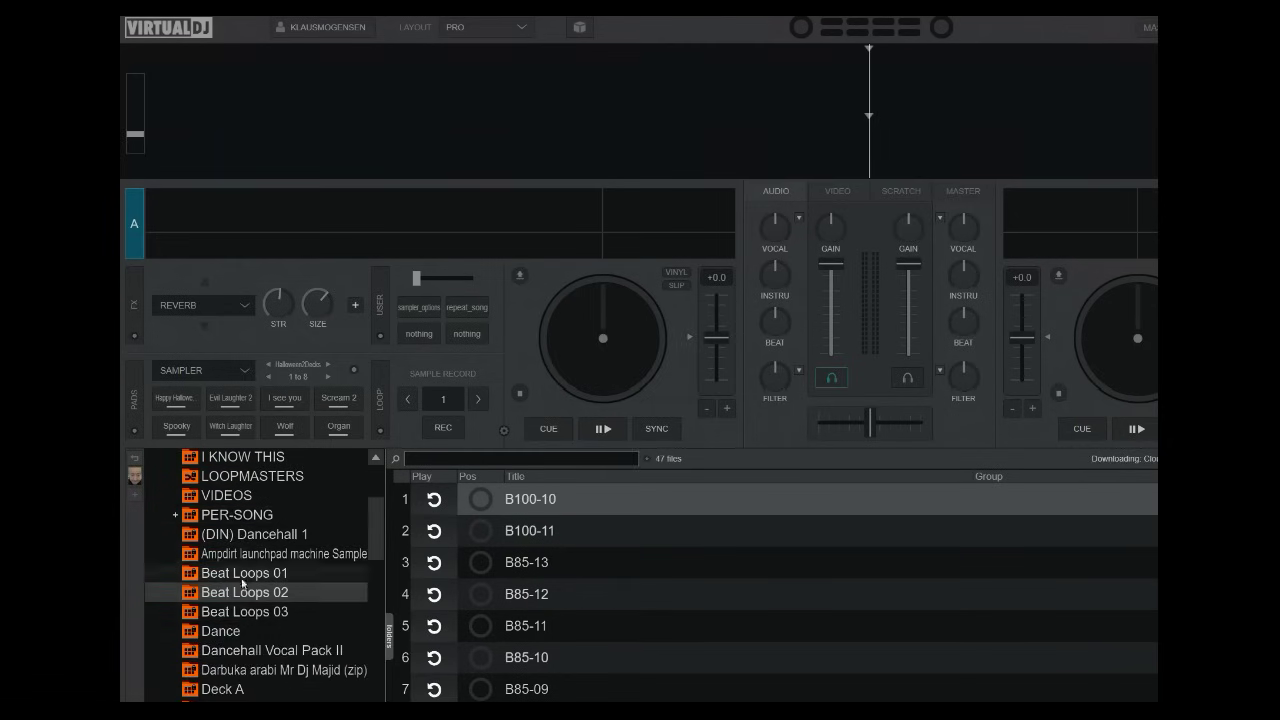
scroll(268, 605, "up", 3)
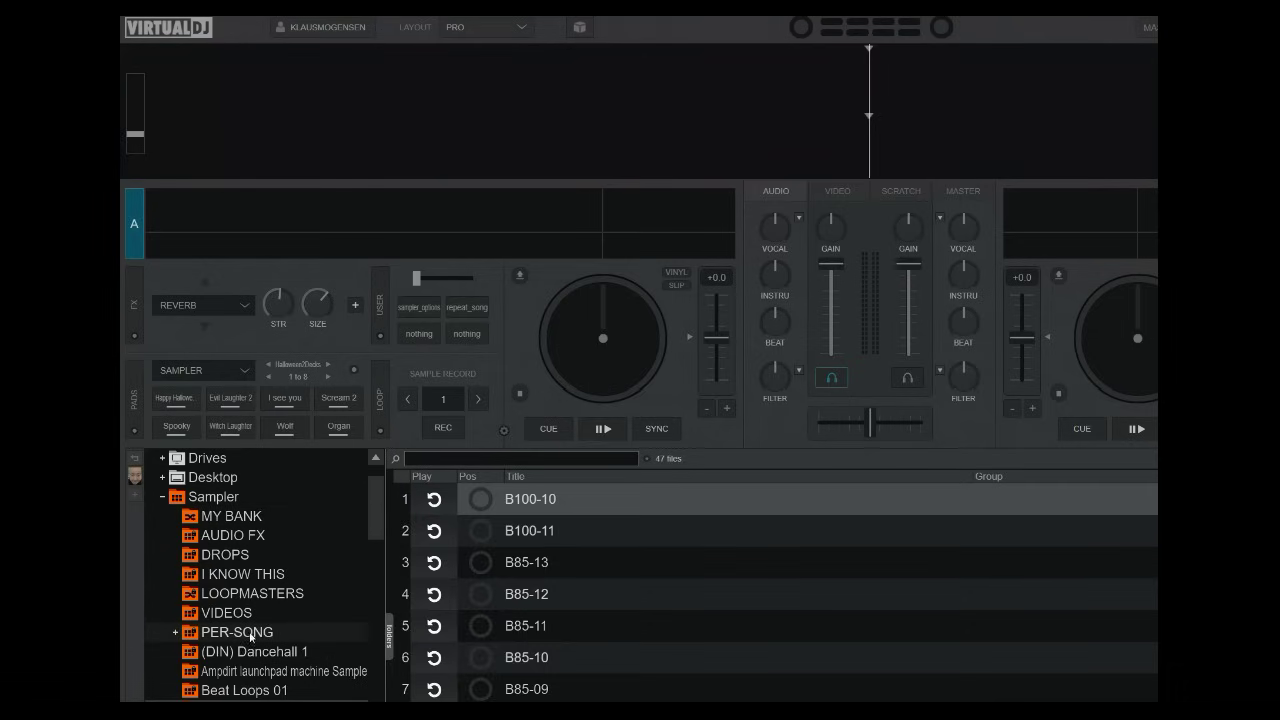
scroll(290, 600, "down", 3)
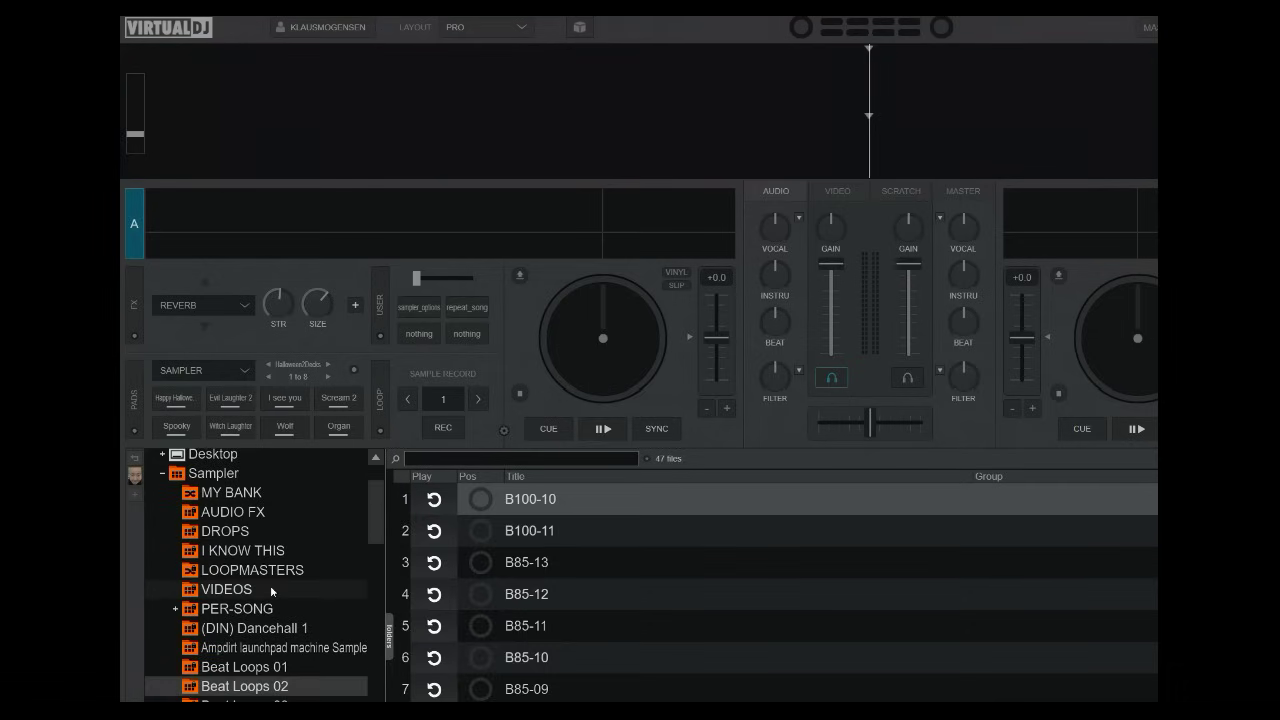
scroll(297, 565, "down", 2)
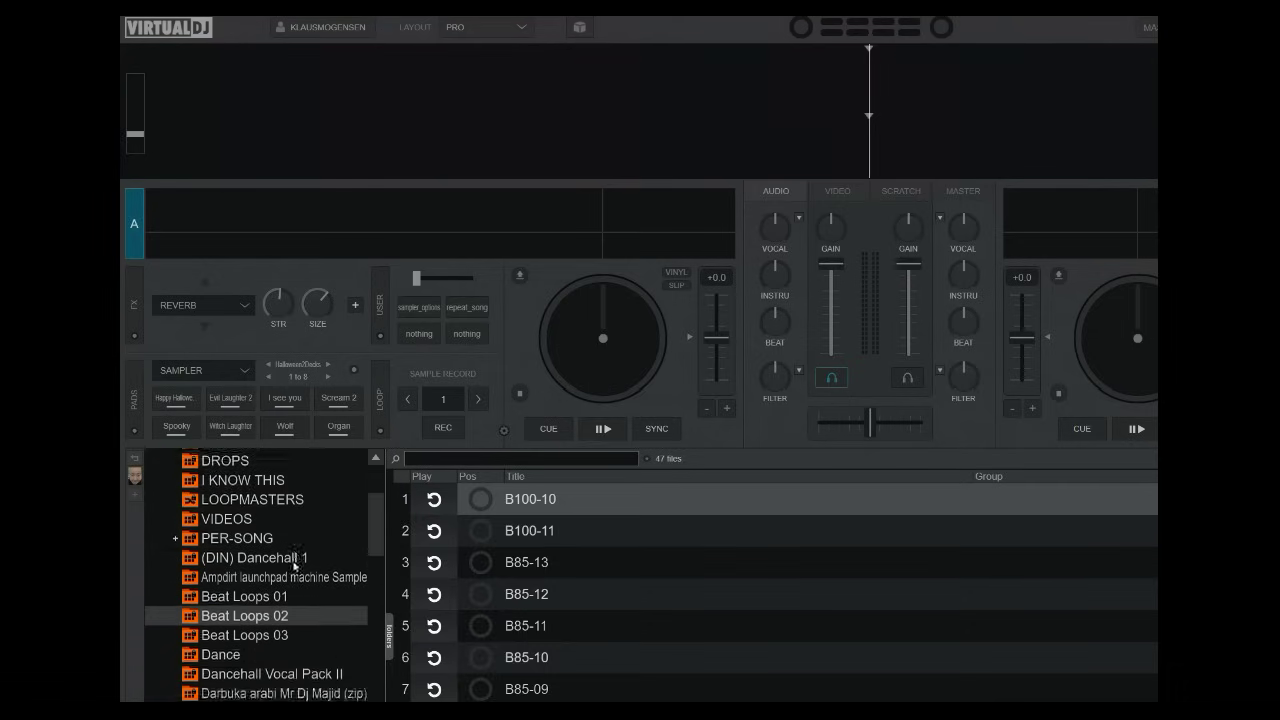
- Open the Drums Sampler bank and inspect the bank options of Drums Sampler and livestreamClassics, including StemSwap bank and Locked bank
scroll(255, 575, "down", 8)
left_click(248, 625)
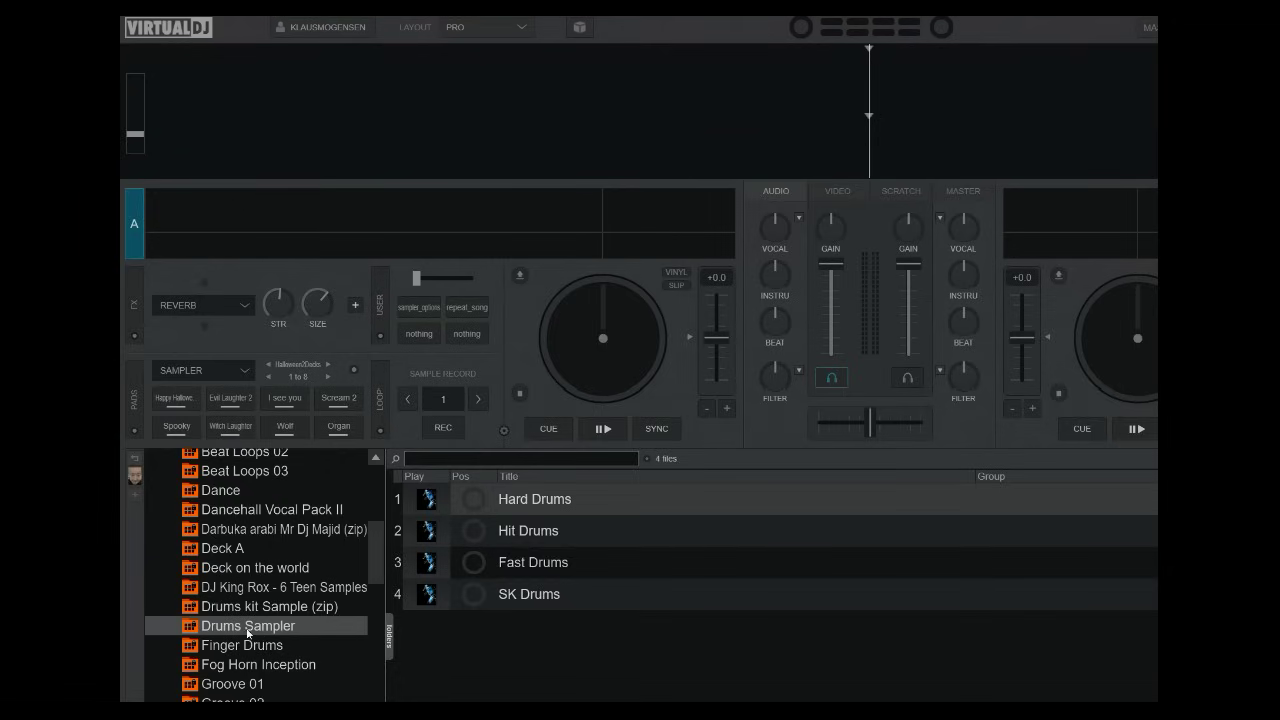
right_click(245, 633)
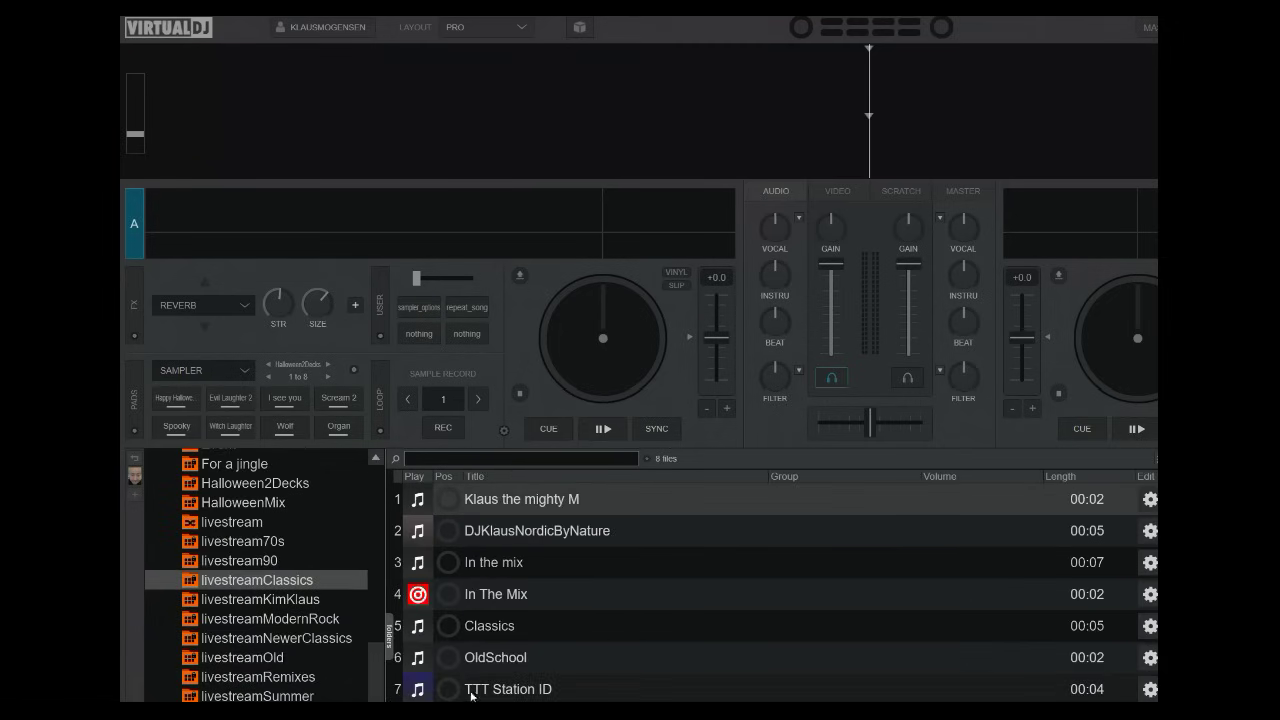
right_click(204, 581)
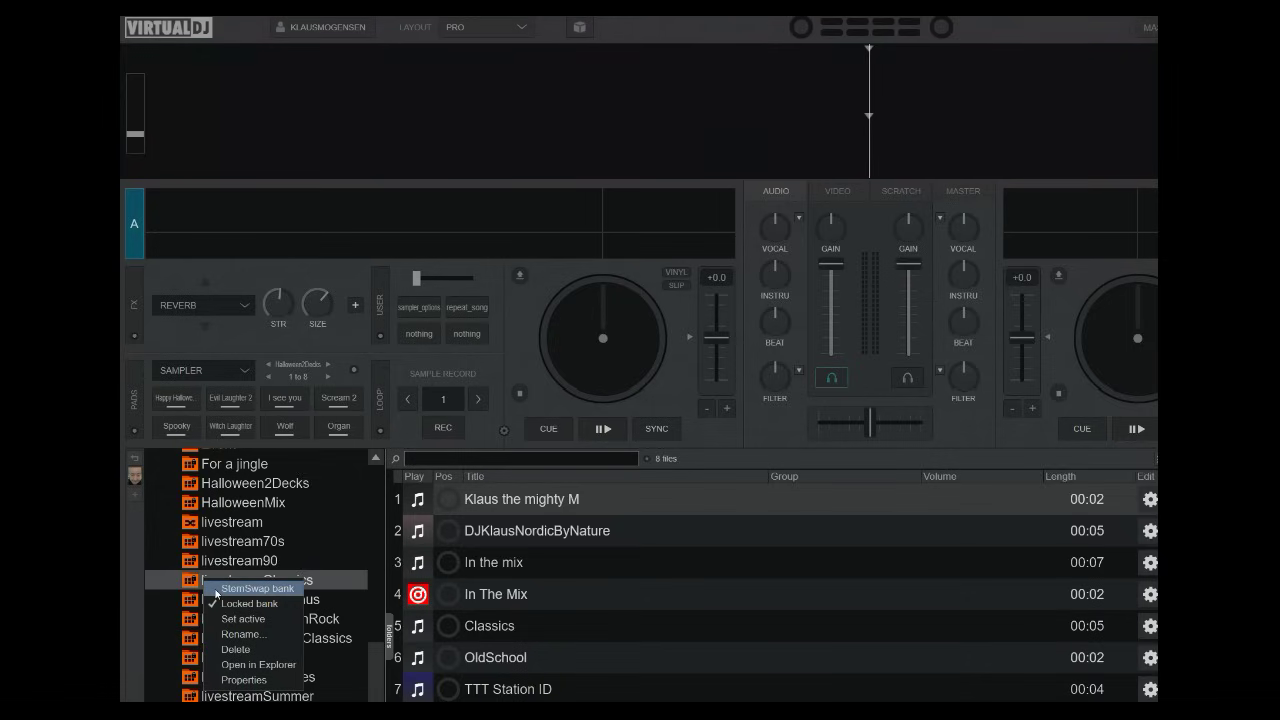
left_click(216, 594)
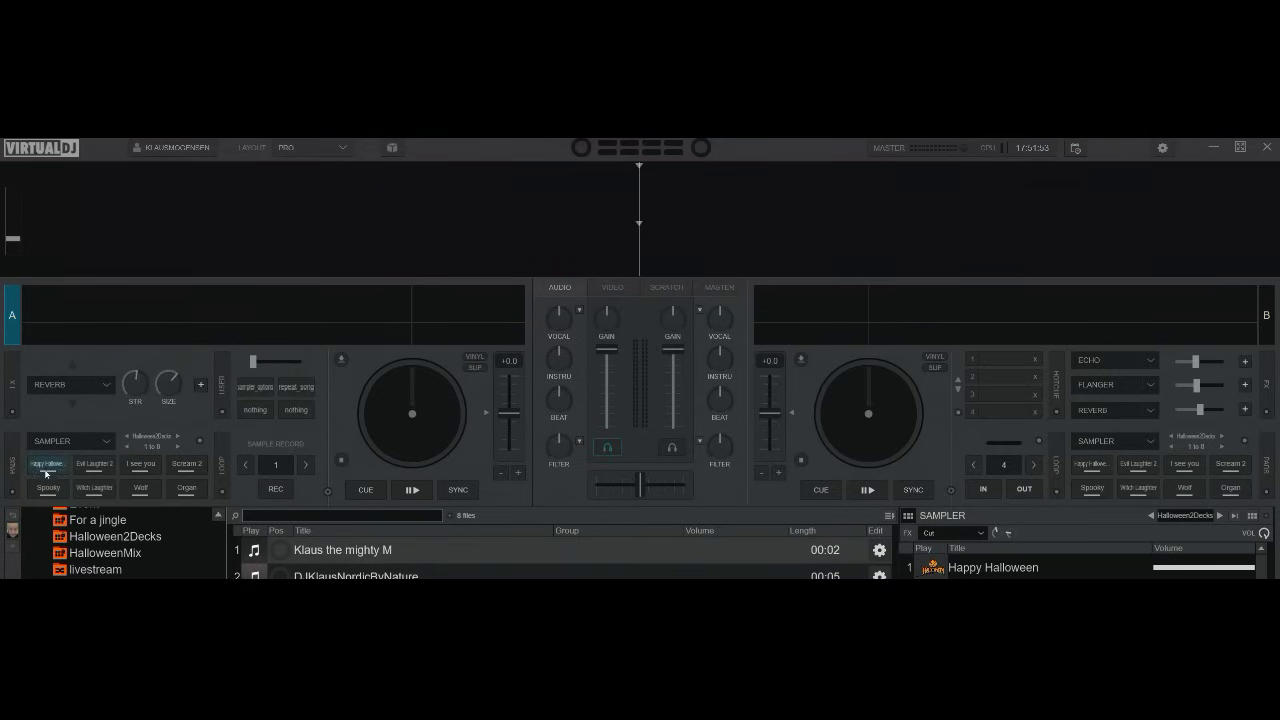
- Switch deck A's sampler pads to page 9 to 16 of the Halloween2Decks bank
left_click(177, 447)
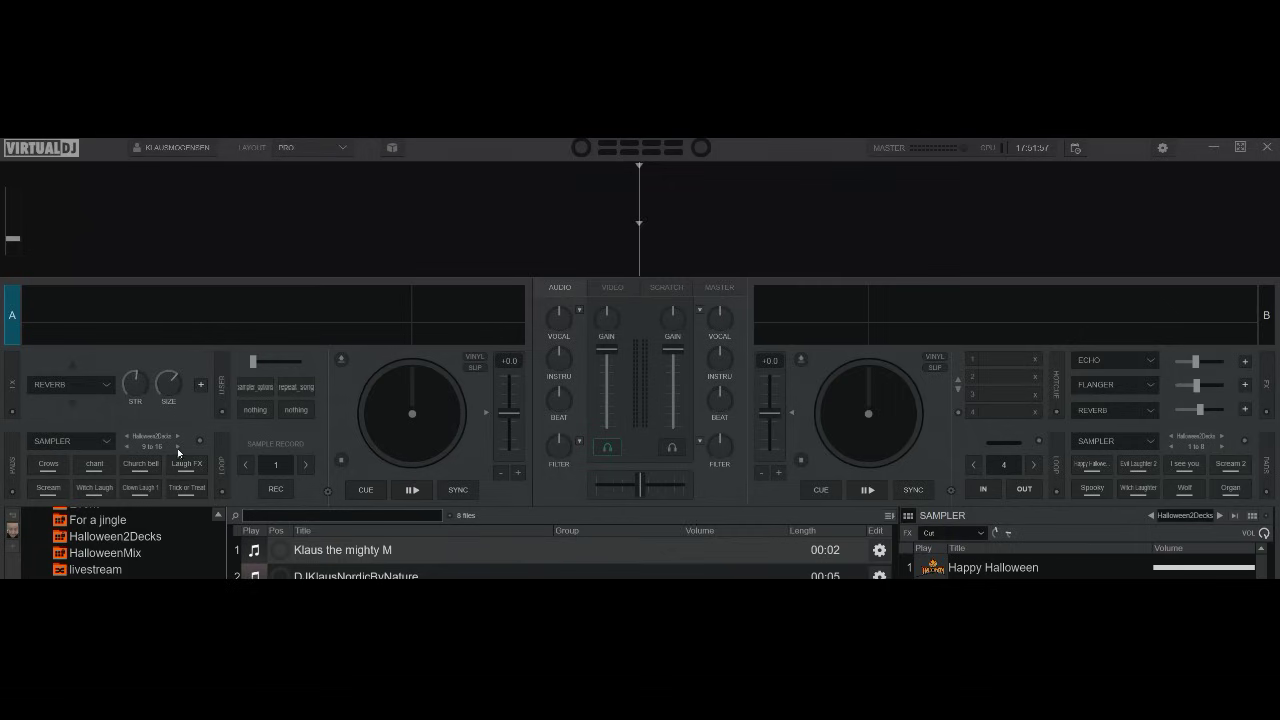
- Return deck A's sampler pads to page 1 to 8 and switch deck B's pads to page 9 to 16 of Halloween2Decks
left_click(127, 449)
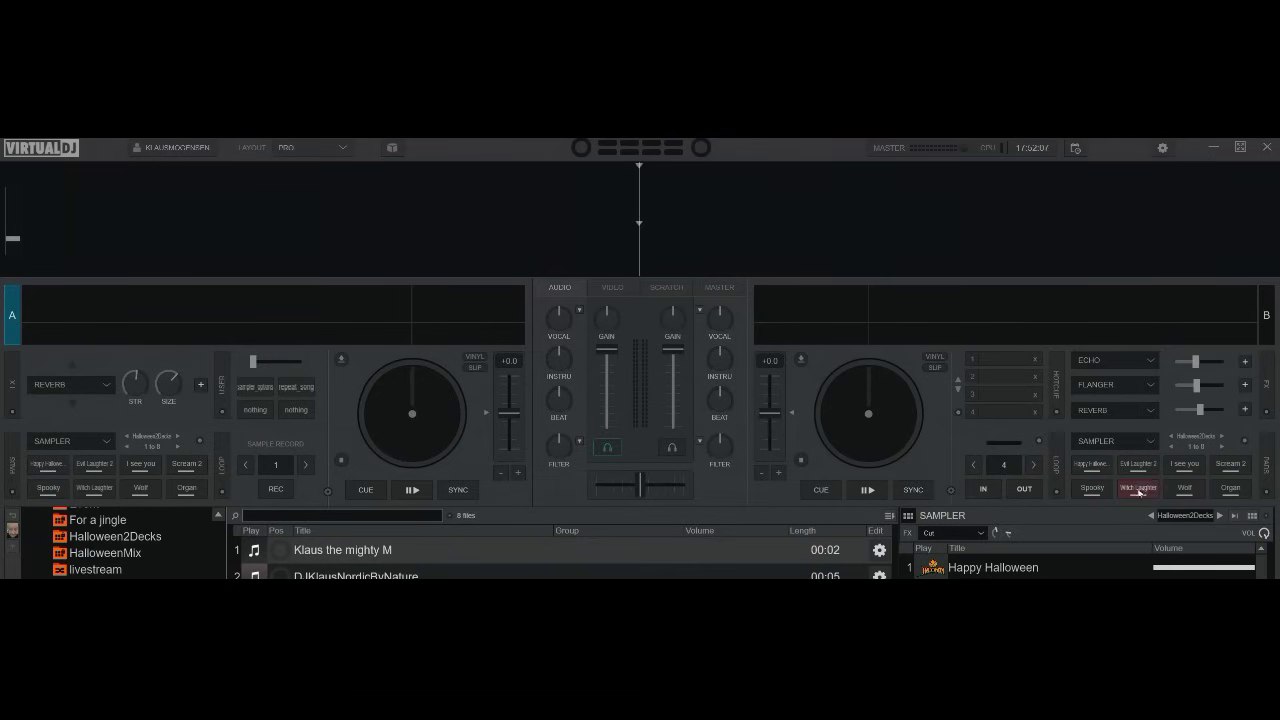
left_click(1192, 468)
left_click(1217, 463)
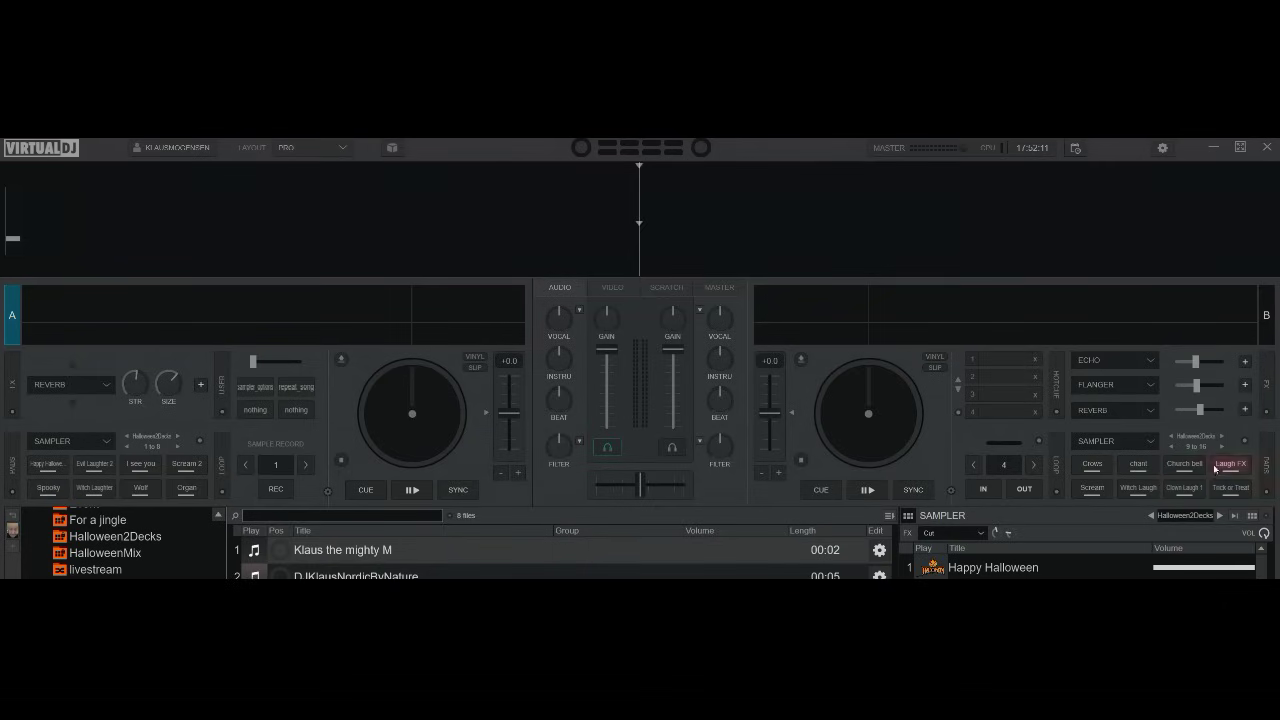
left_click(1221, 447)
left_click(1092, 487)
- Search the options for "samp" and set samplerSpanAcrossDecks to Yes
left_click(1162, 148)
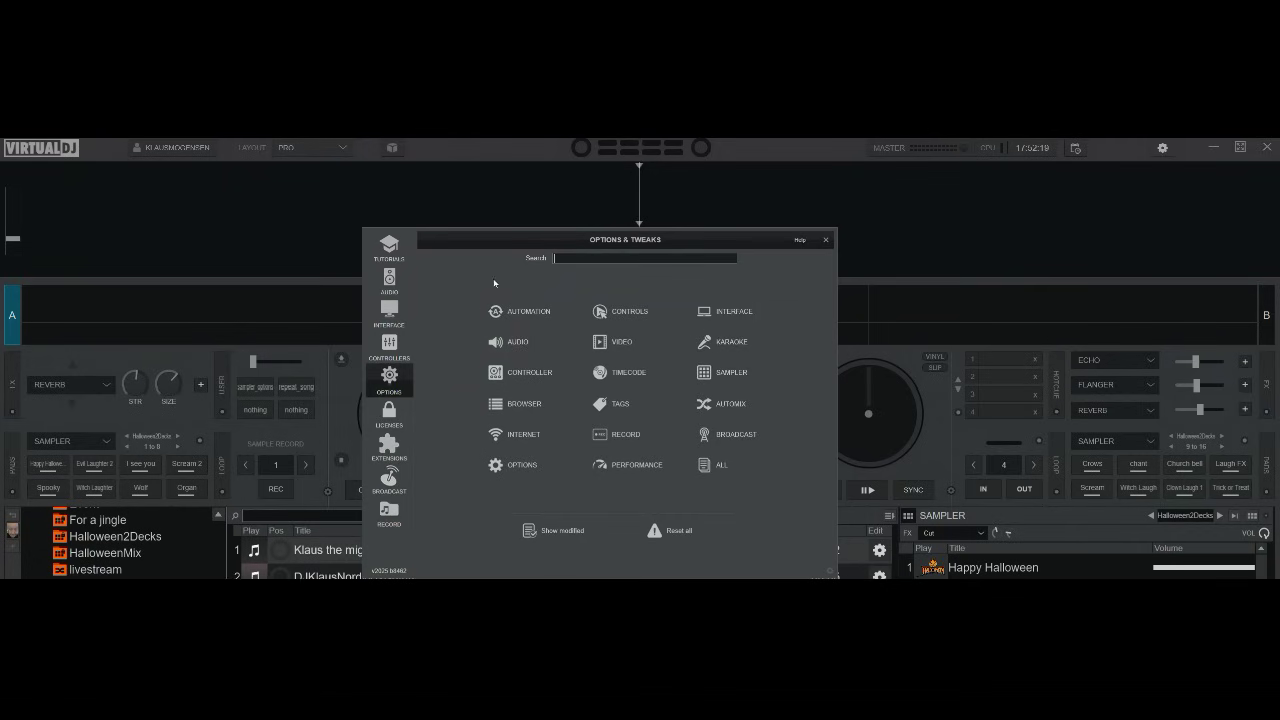
type("samp")
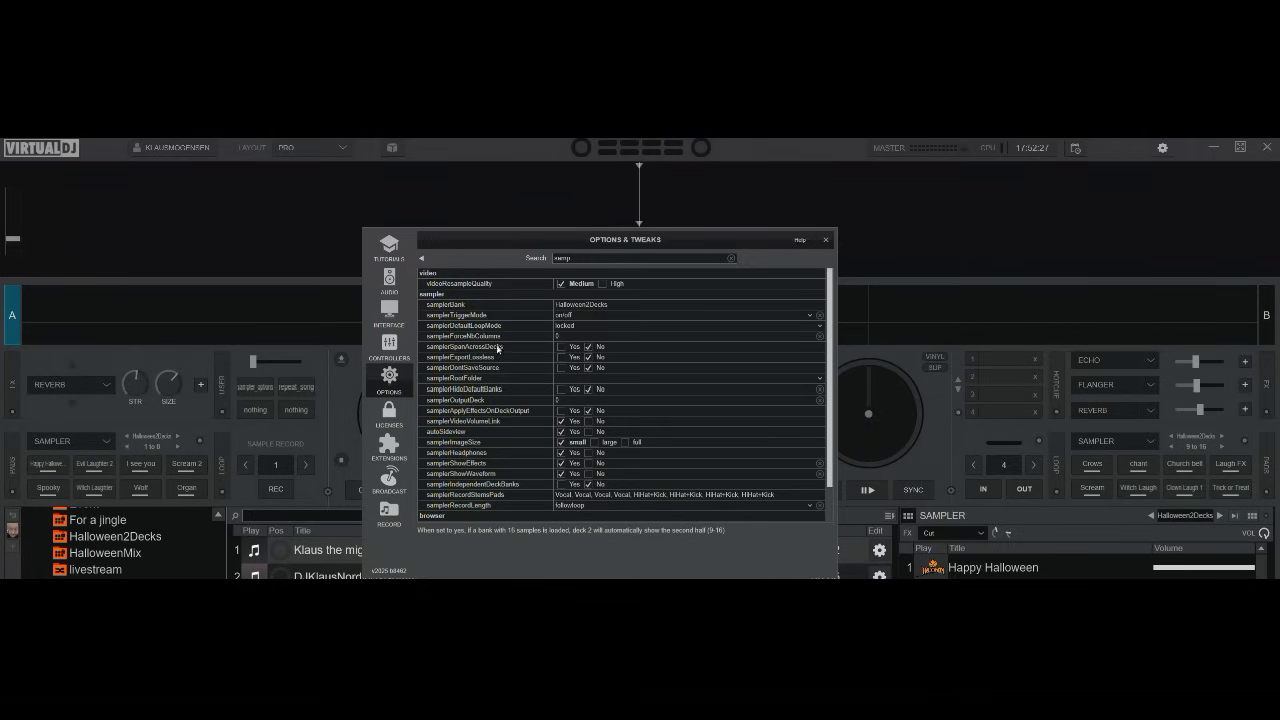
left_click(561, 346)
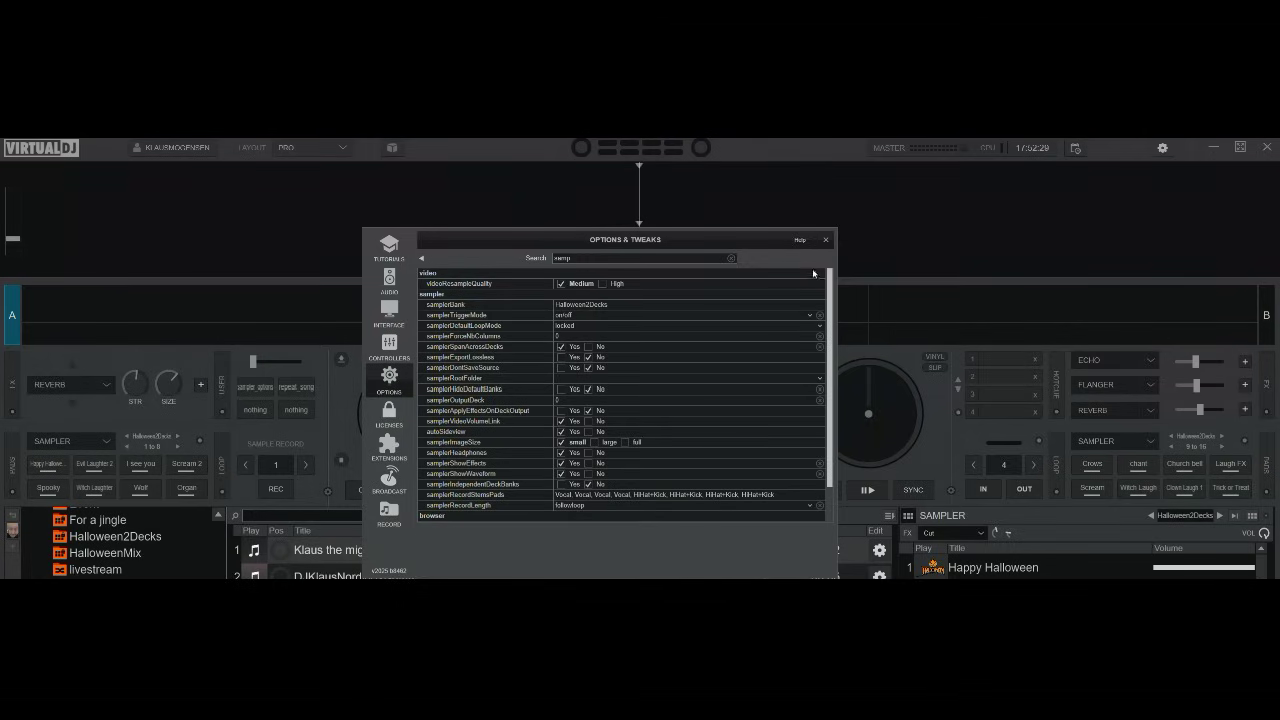
left_click(826, 240)
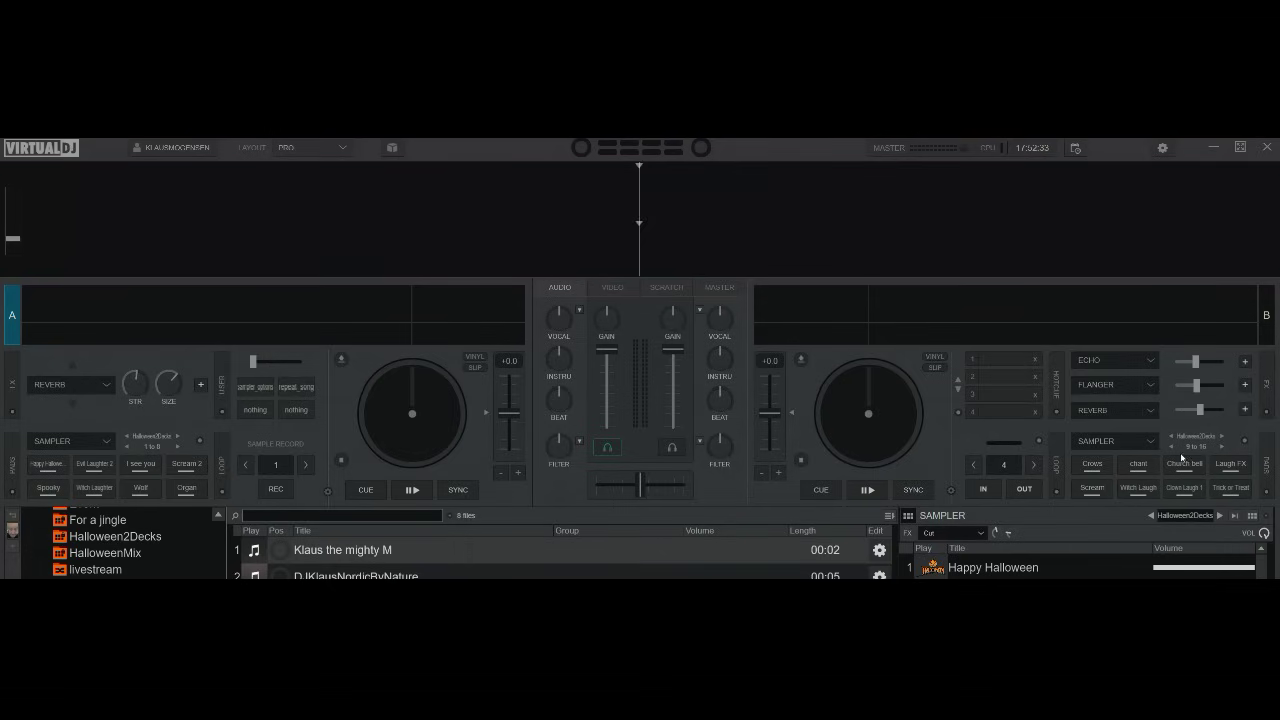
- Switch the sampler bank to For a jingle and back to Halloween2Decks, and page deck A's pads to 9 to 16
left_click(1171, 447)
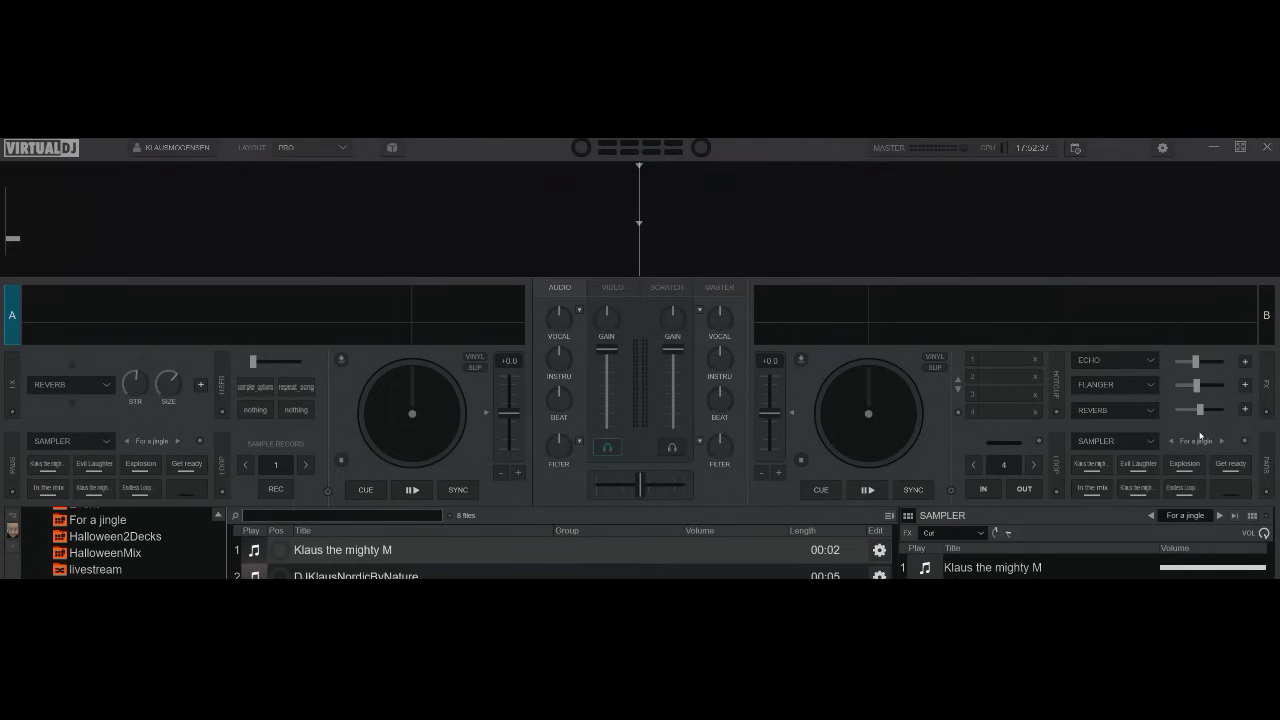
left_click(1221, 446)
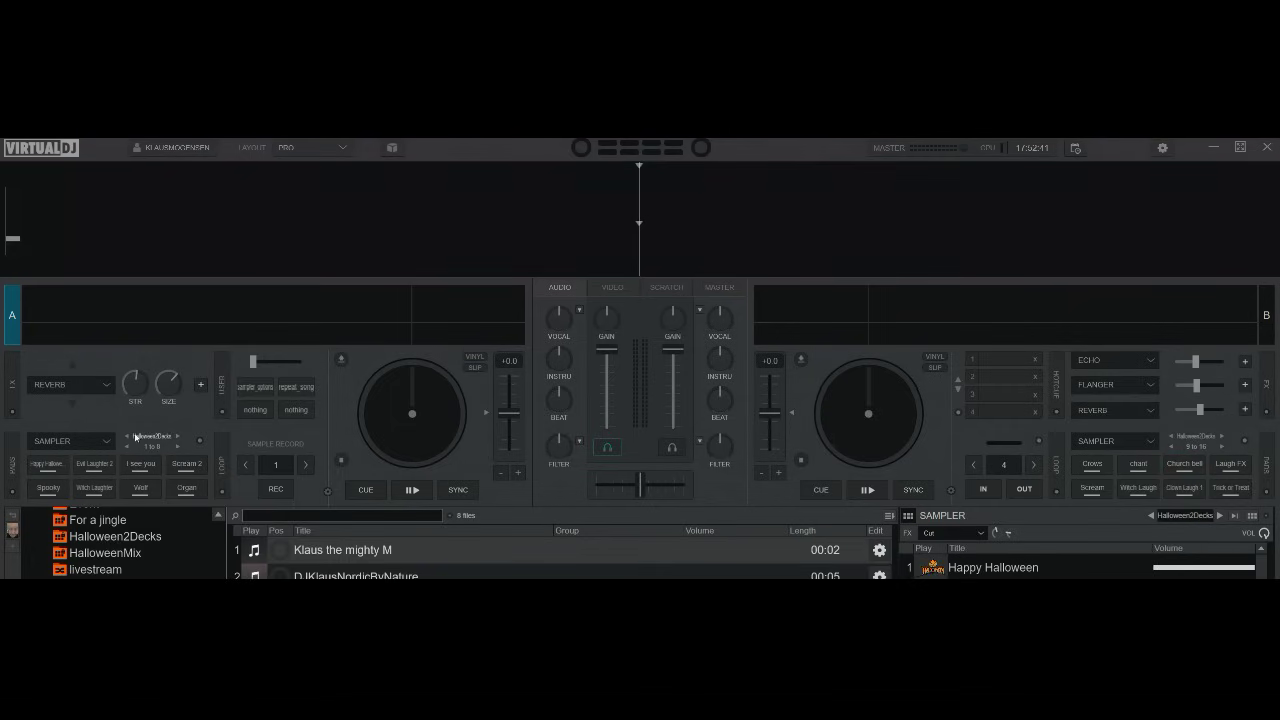
left_click(178, 447)
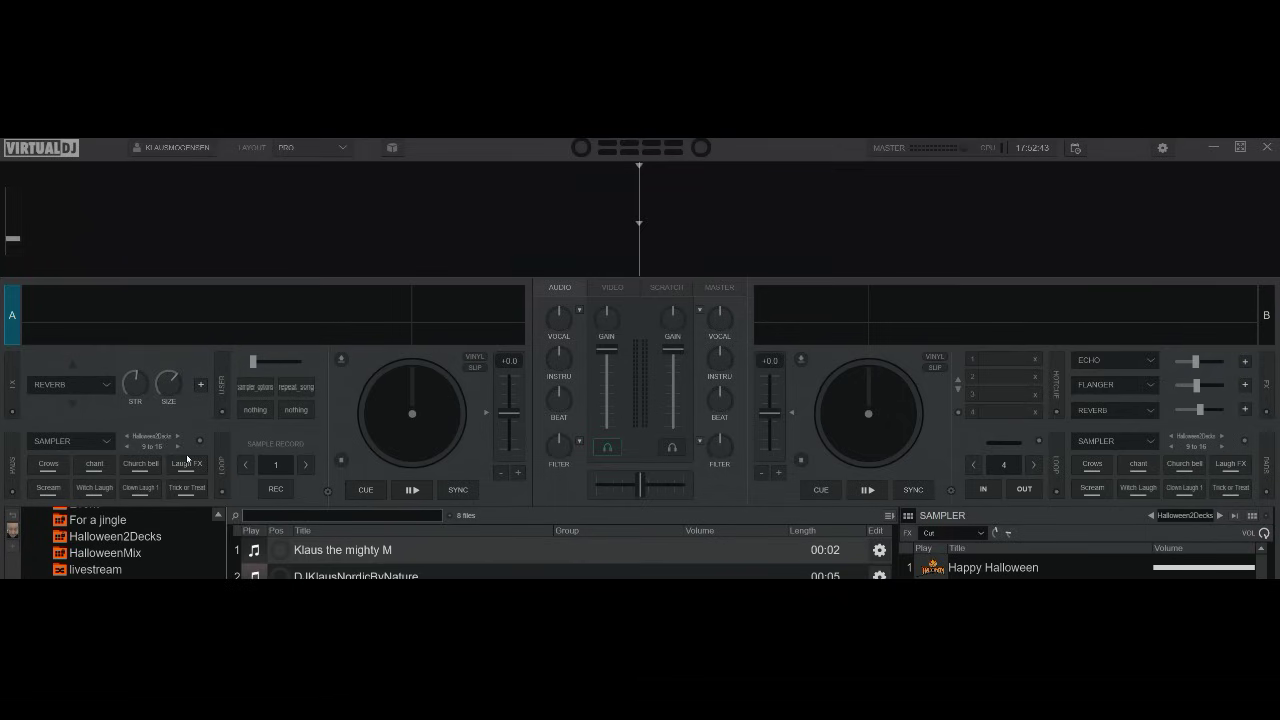
left_click(178, 445)
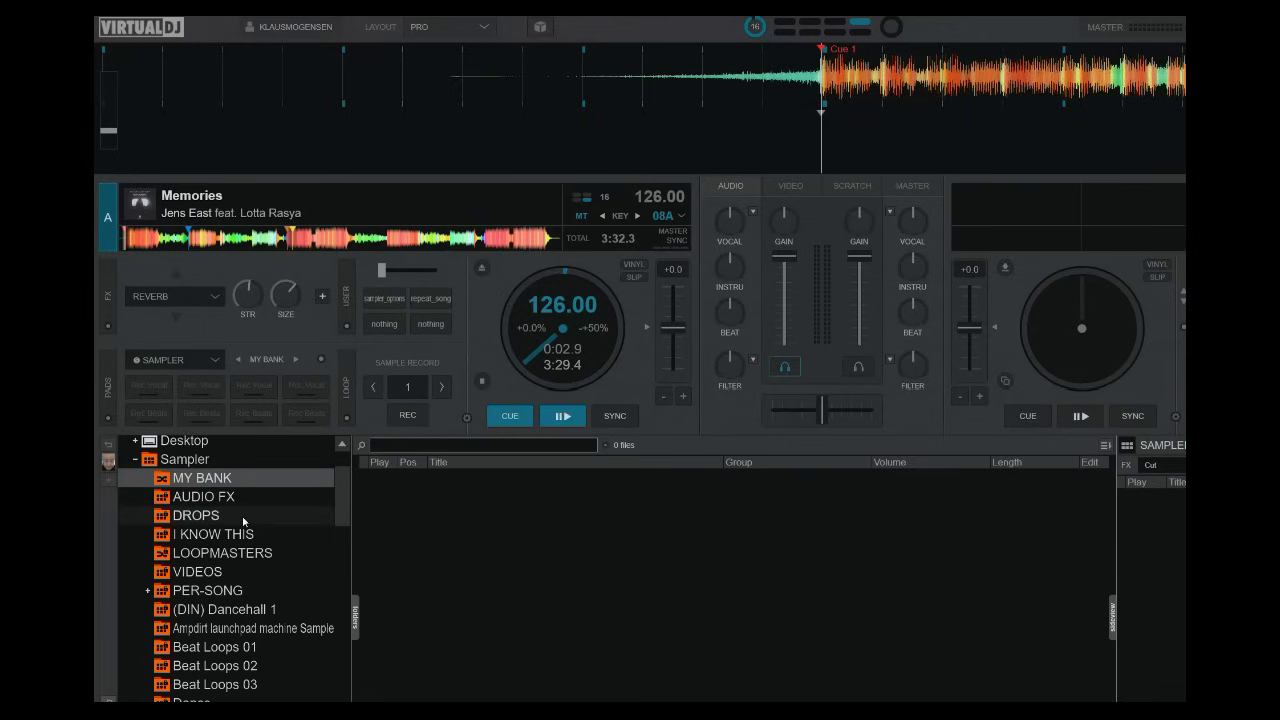
- Turn off the StemSwap bank option of MY BANK and inspect the bank's Record duration setting
left_click(163, 478)
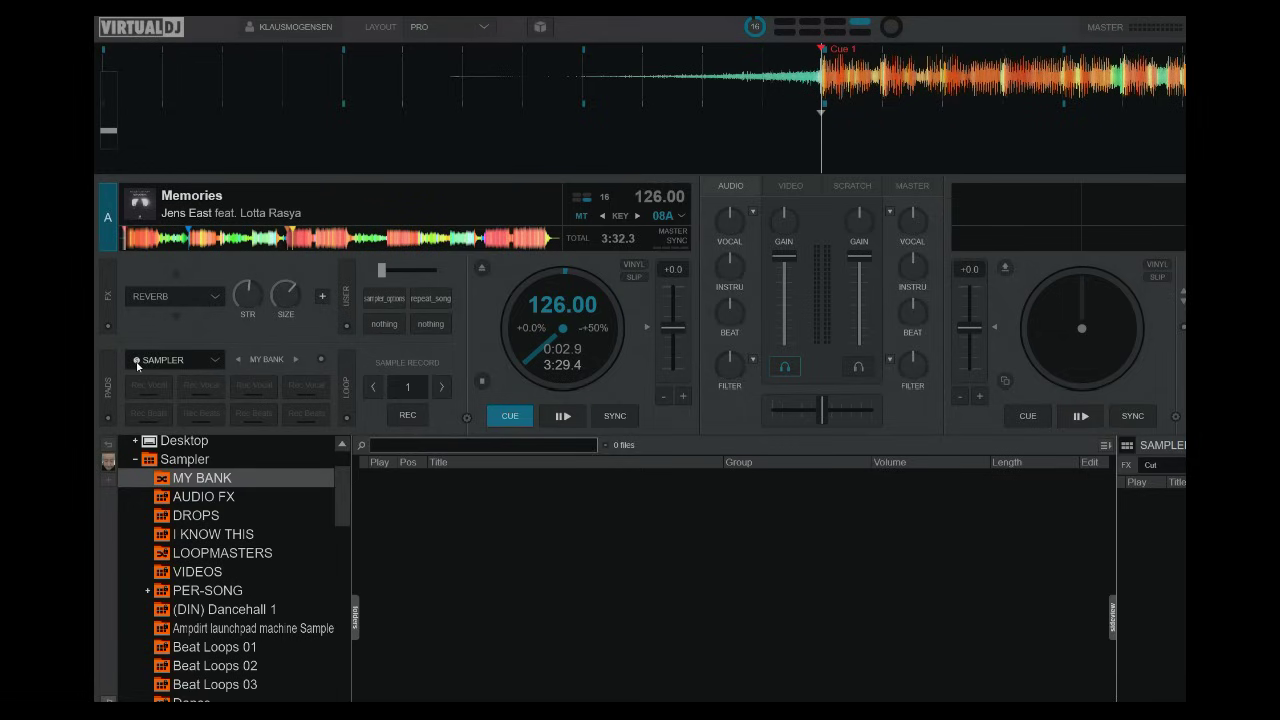
left_click(322, 361)
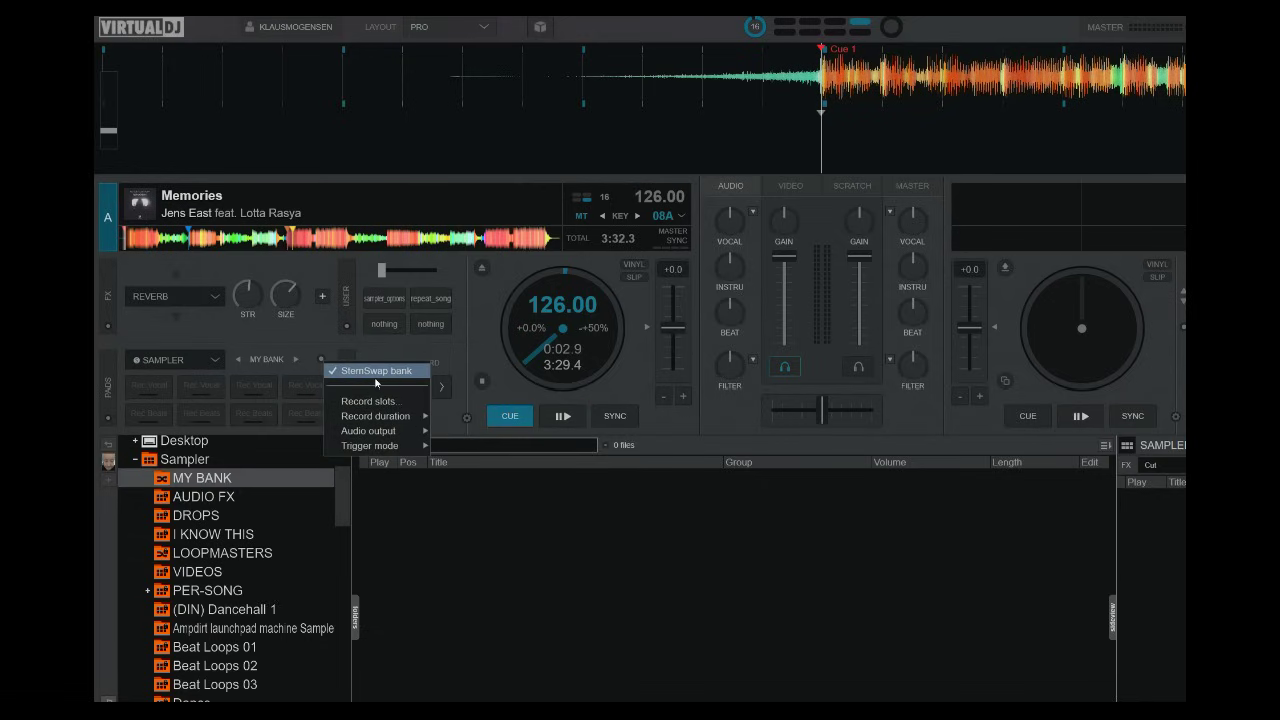
left_click(360, 371)
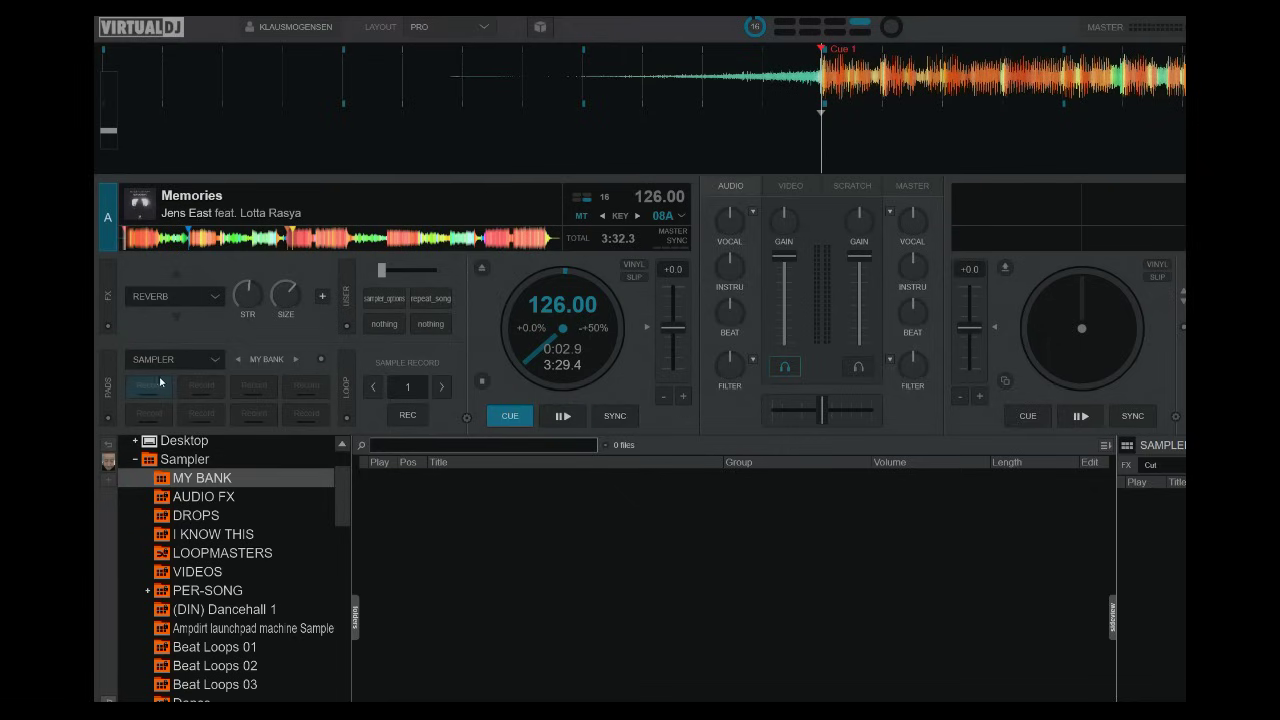
left_click(321, 361)
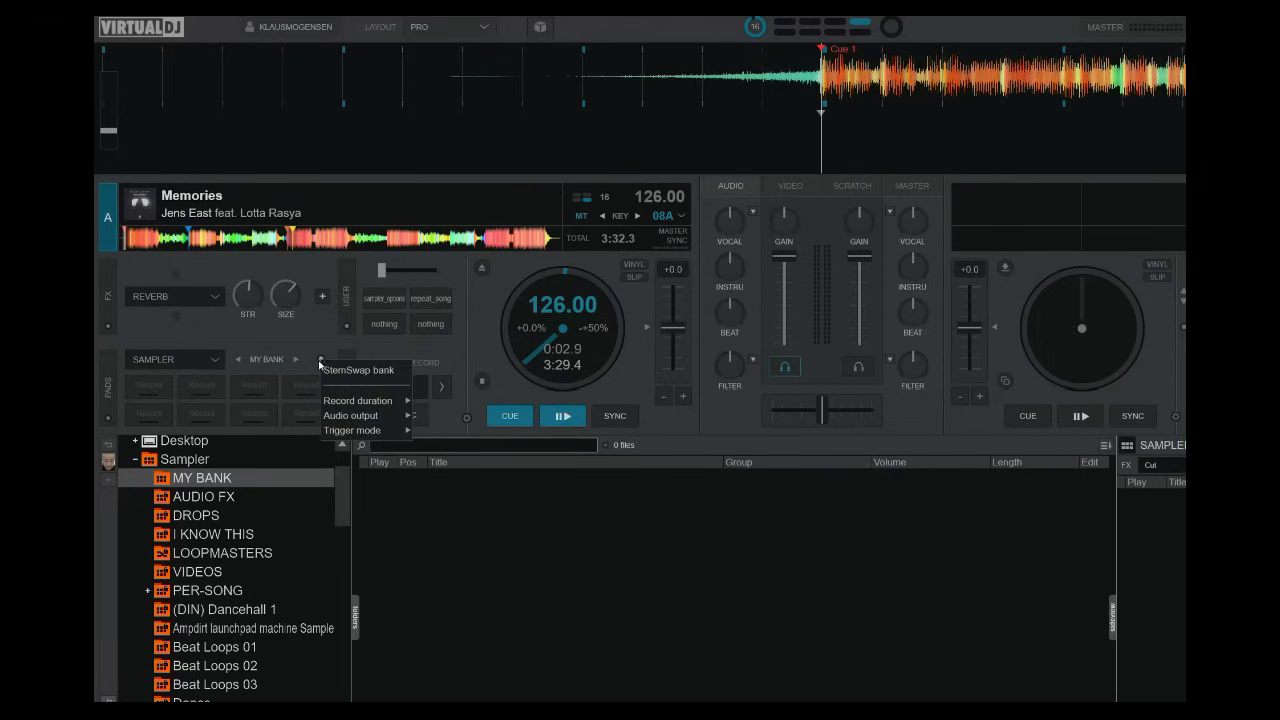
mouse_move(384, 403)
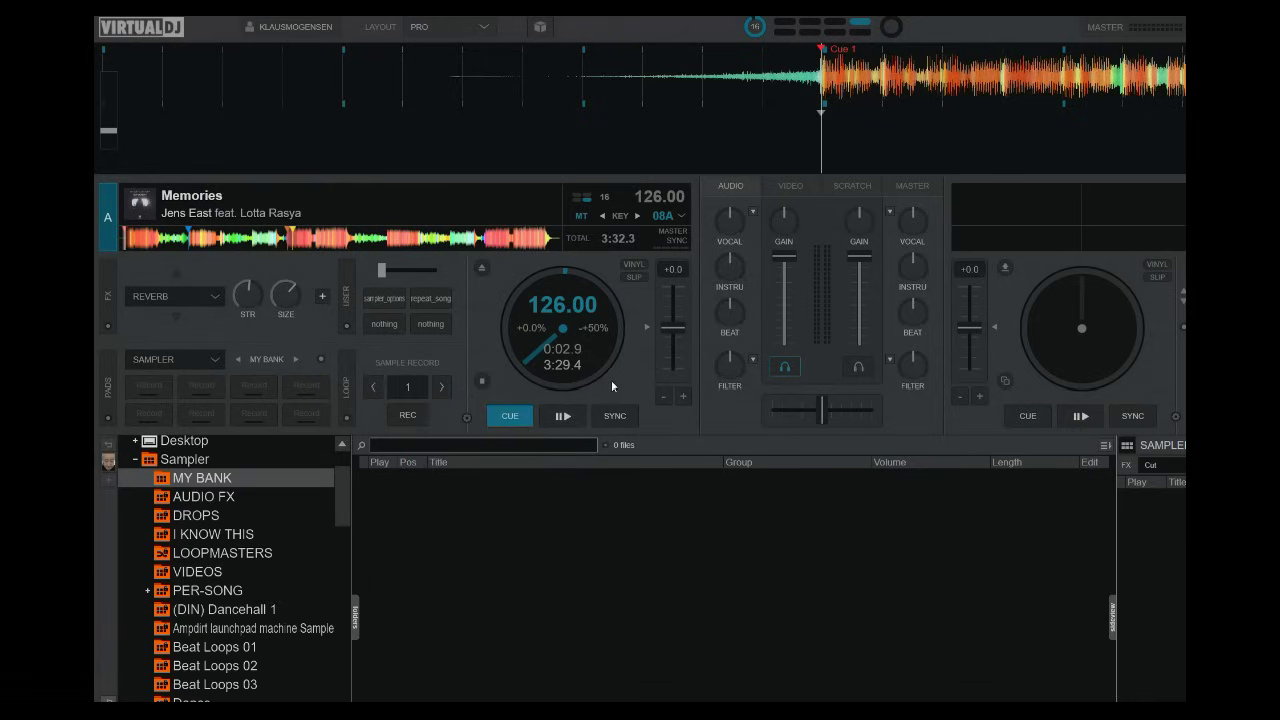
- Set the sample record length to 8 beats and record deck A's Memories track onto the first pad of MY BANK
left_click(438, 389)
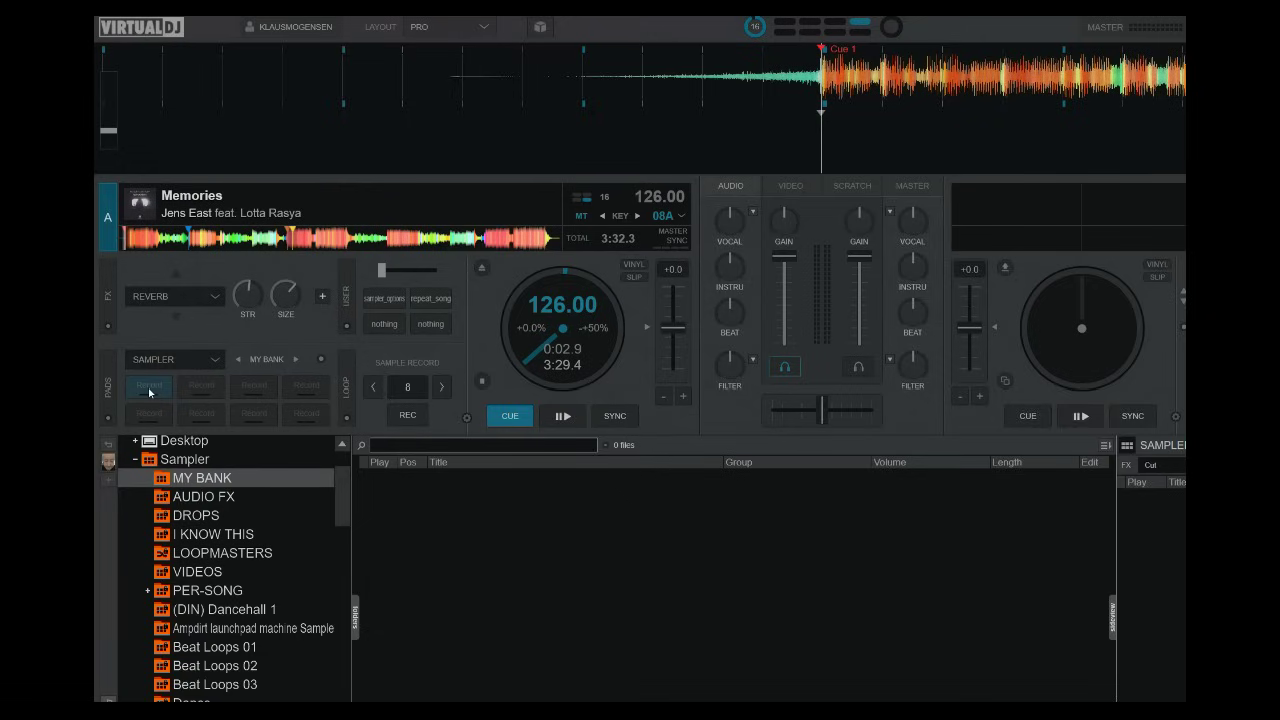
left_click(407, 414)
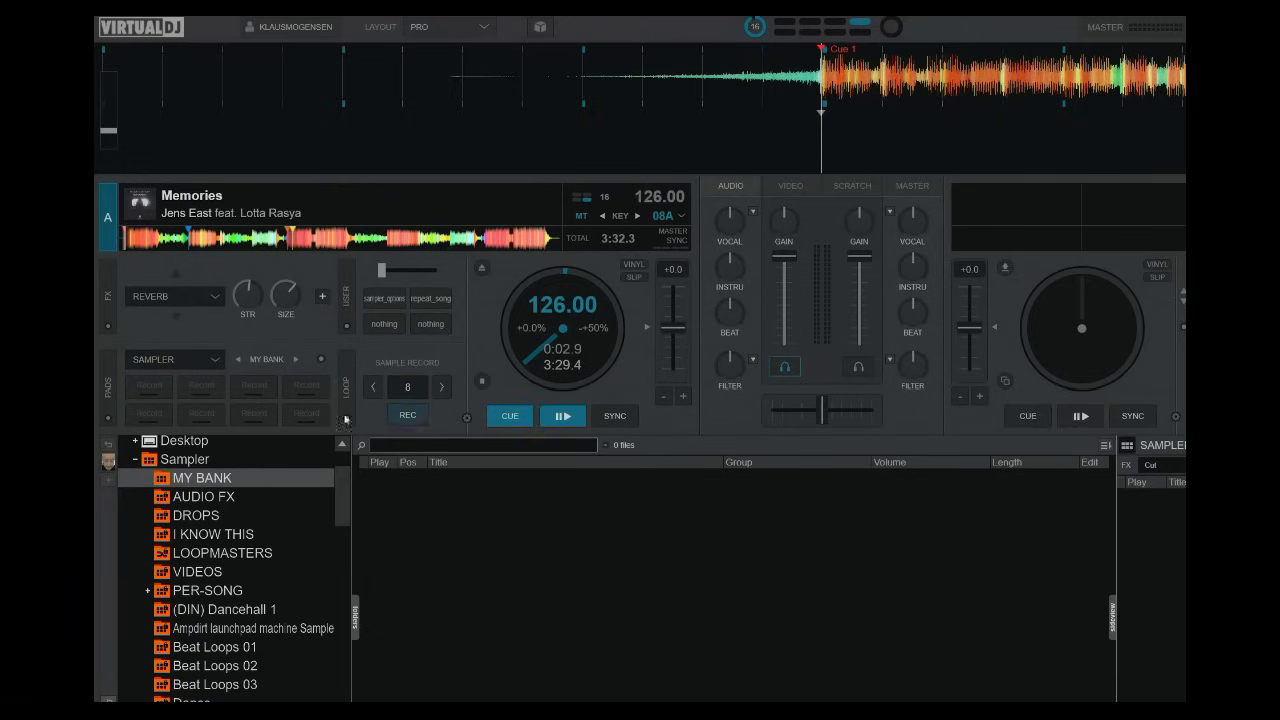
left_click(153, 391)
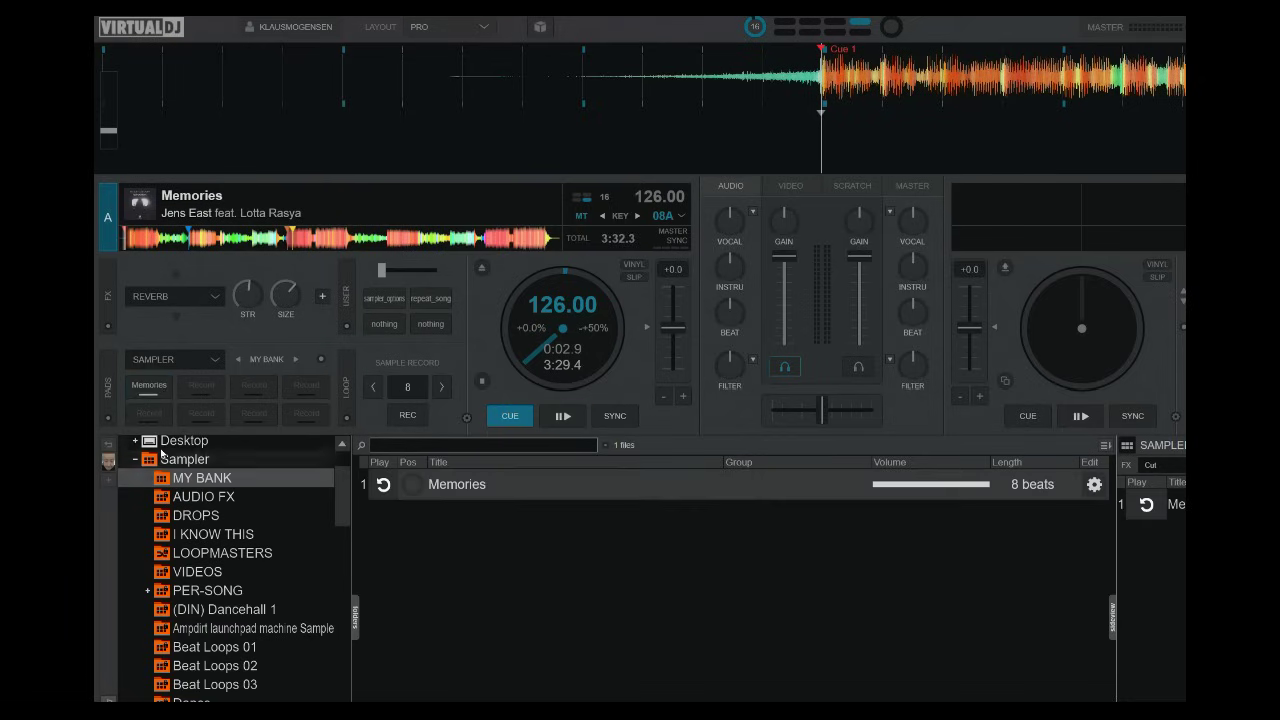
left_click(148, 390)
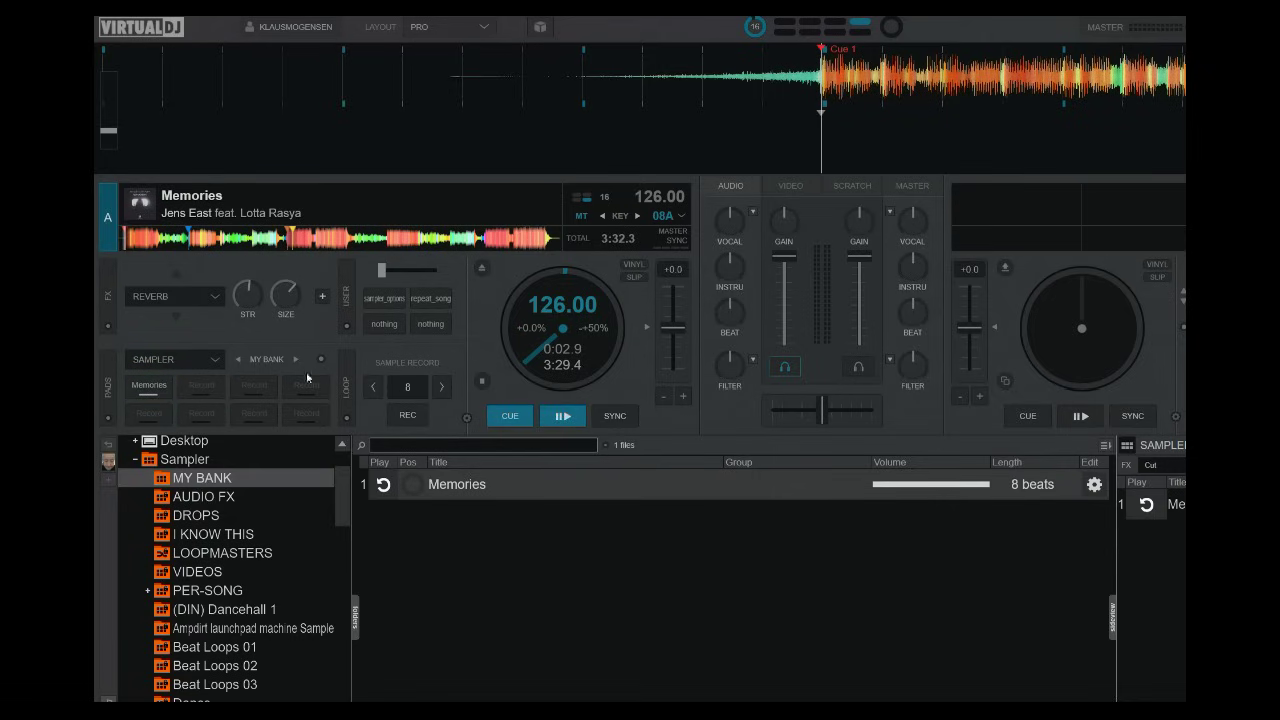
- Record a second 8-beat sample onto the second pad of MY BANK while deck A plays, and trigger it
left_click(567, 420)
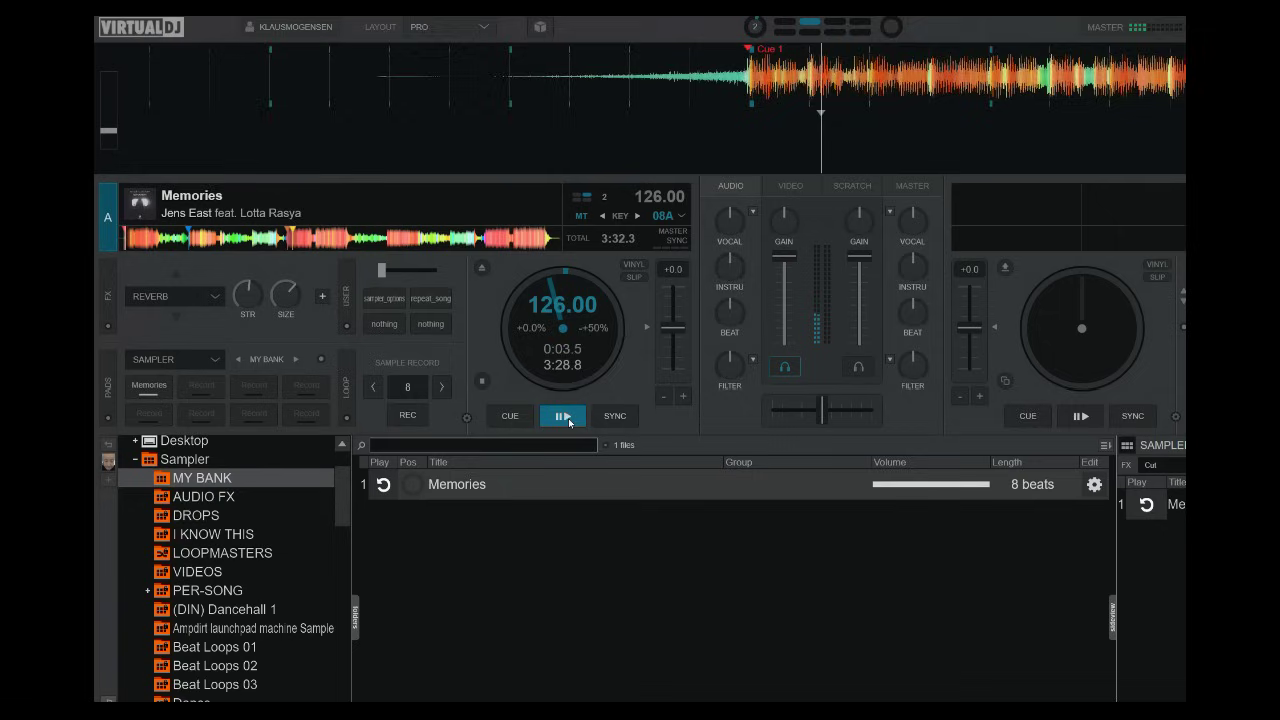
left_click(203, 389)
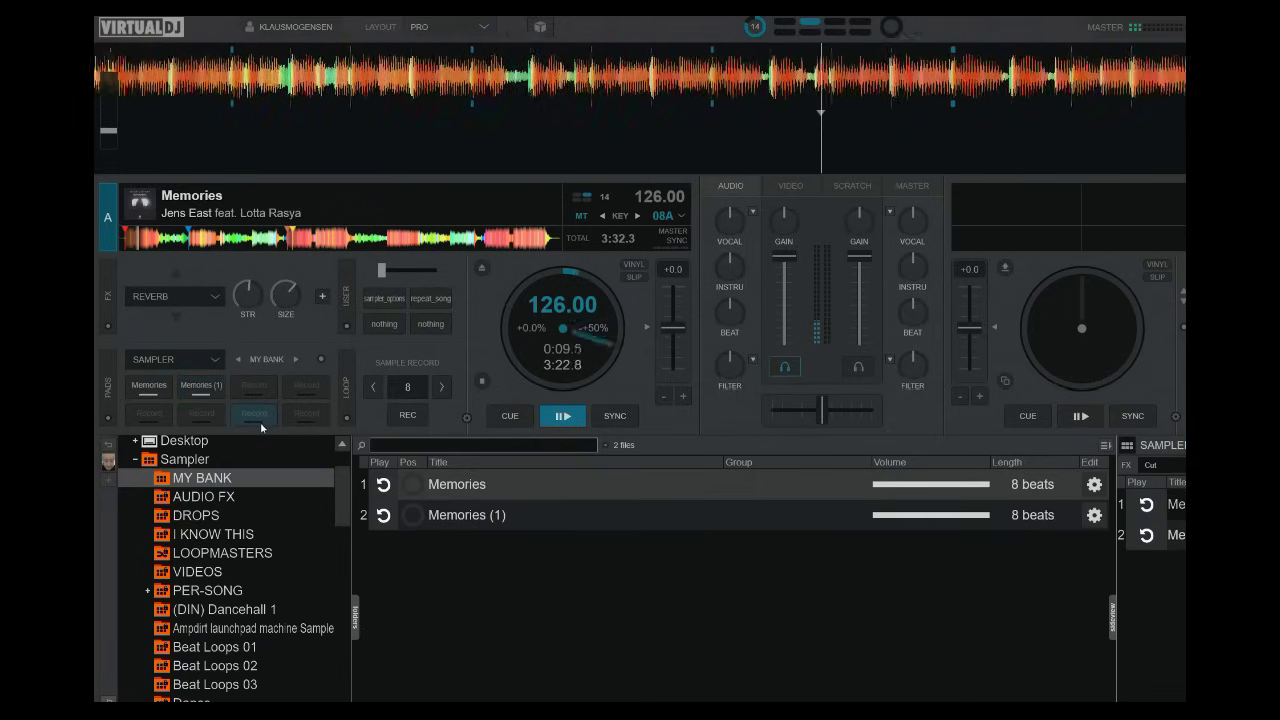
left_click(203, 389)
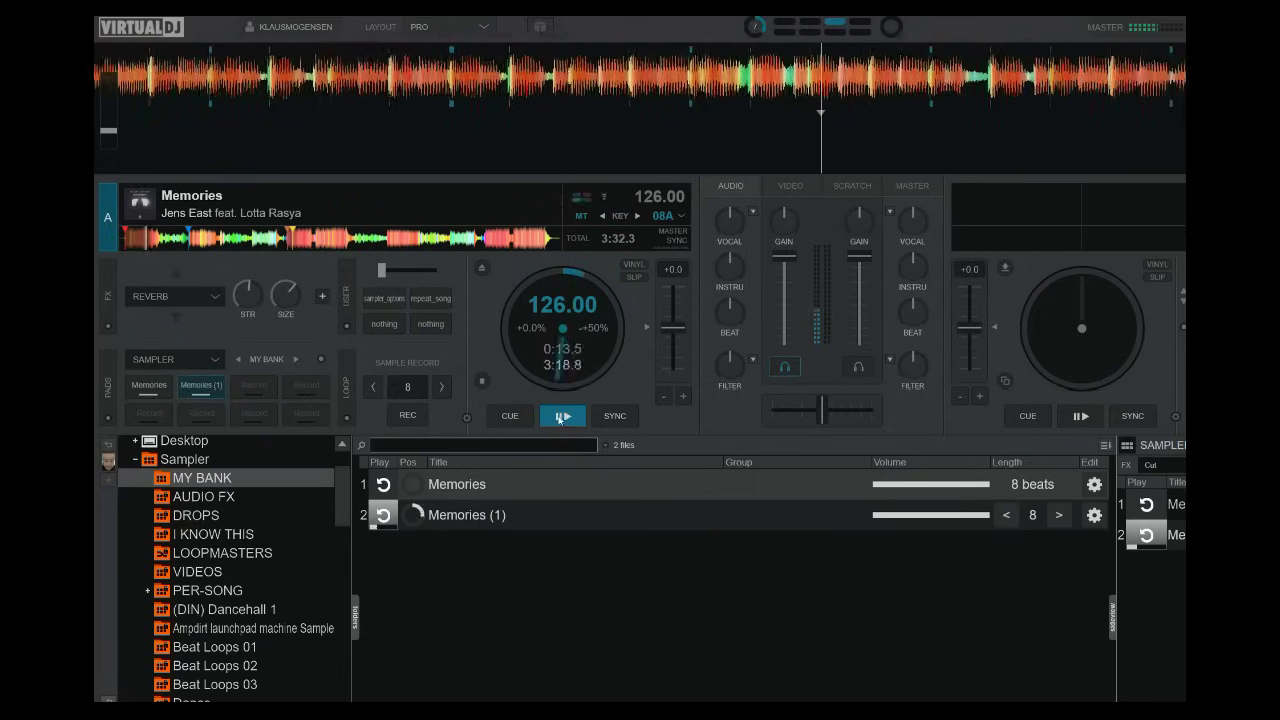
- Stop deck A, audition the sample on the second pad and delete it from MY BANK
left_click(188, 396)
left_click(199, 397)
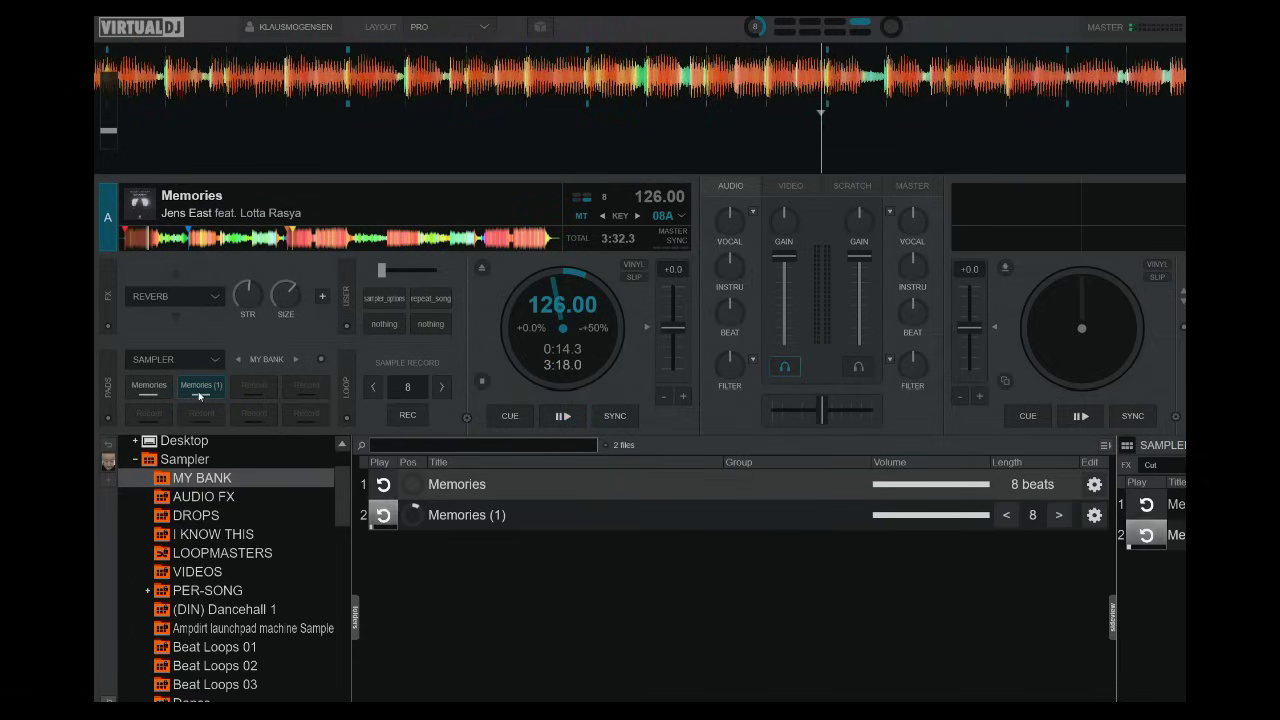
left_click(200, 394)
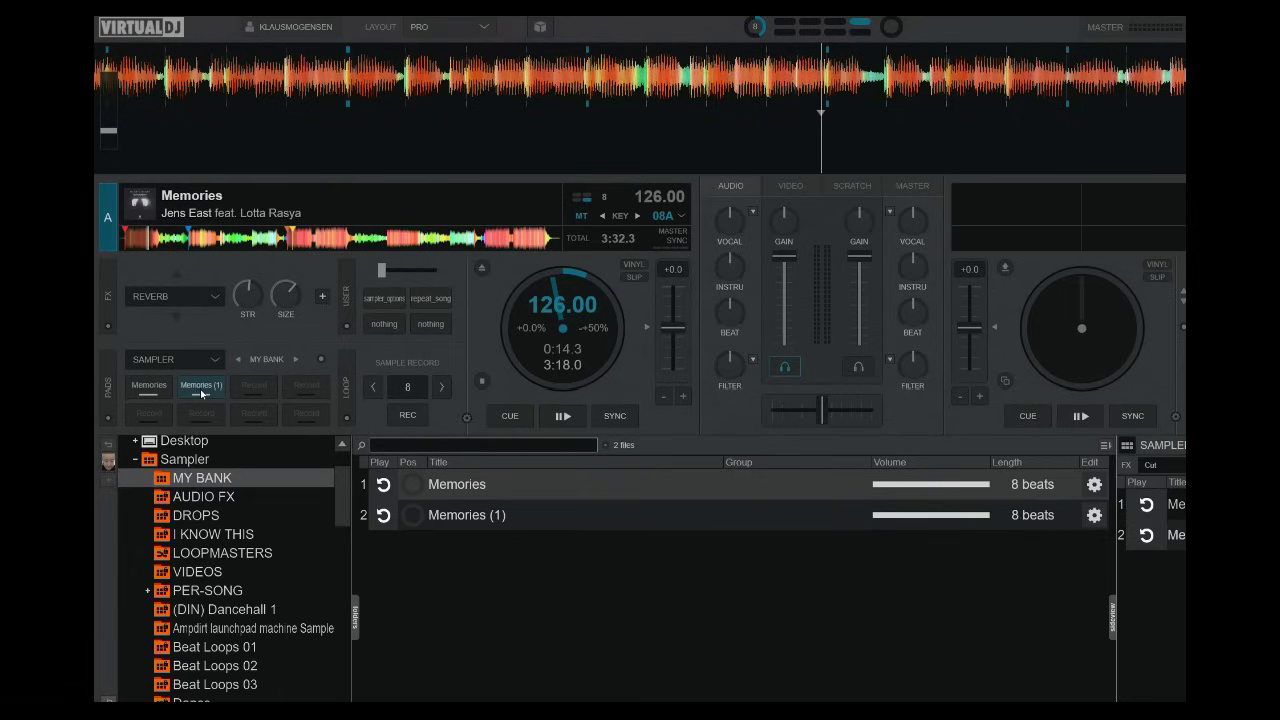
left_click(201, 393)
left_click(202, 393)
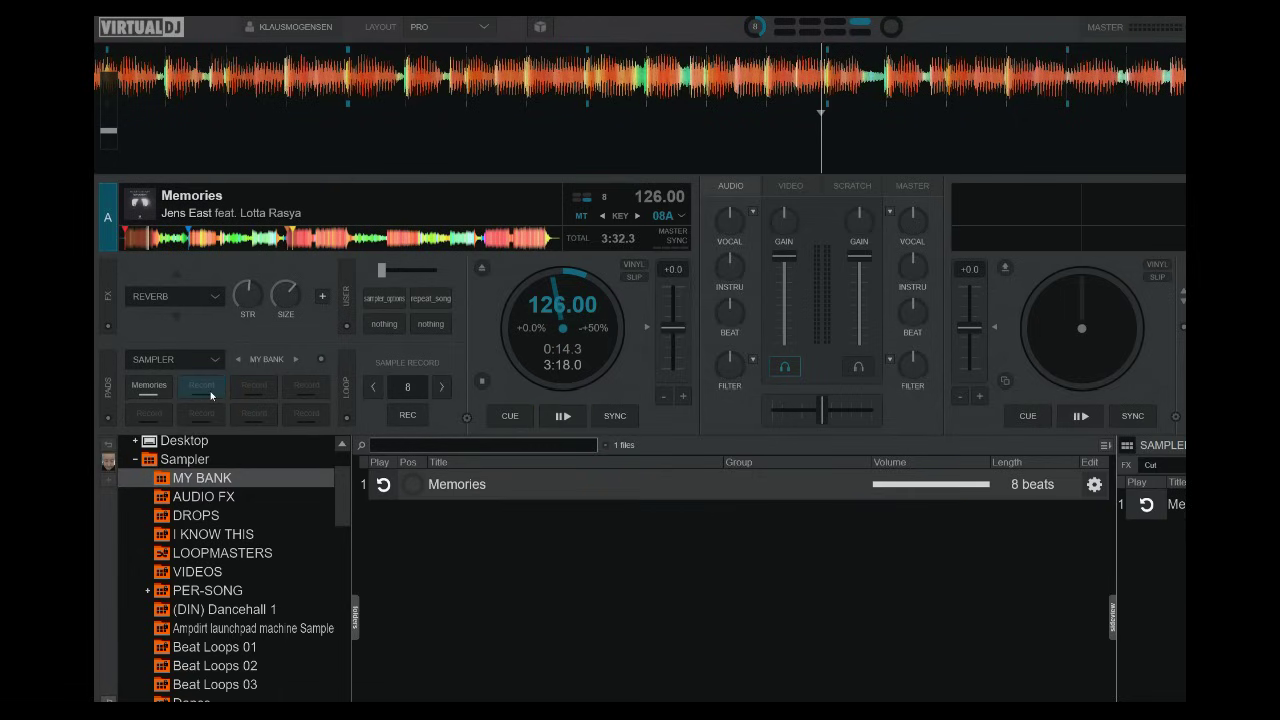
- Play deck B's Surfing track and audition the Memories sample from the first pad of MY BANK over it
key("space")
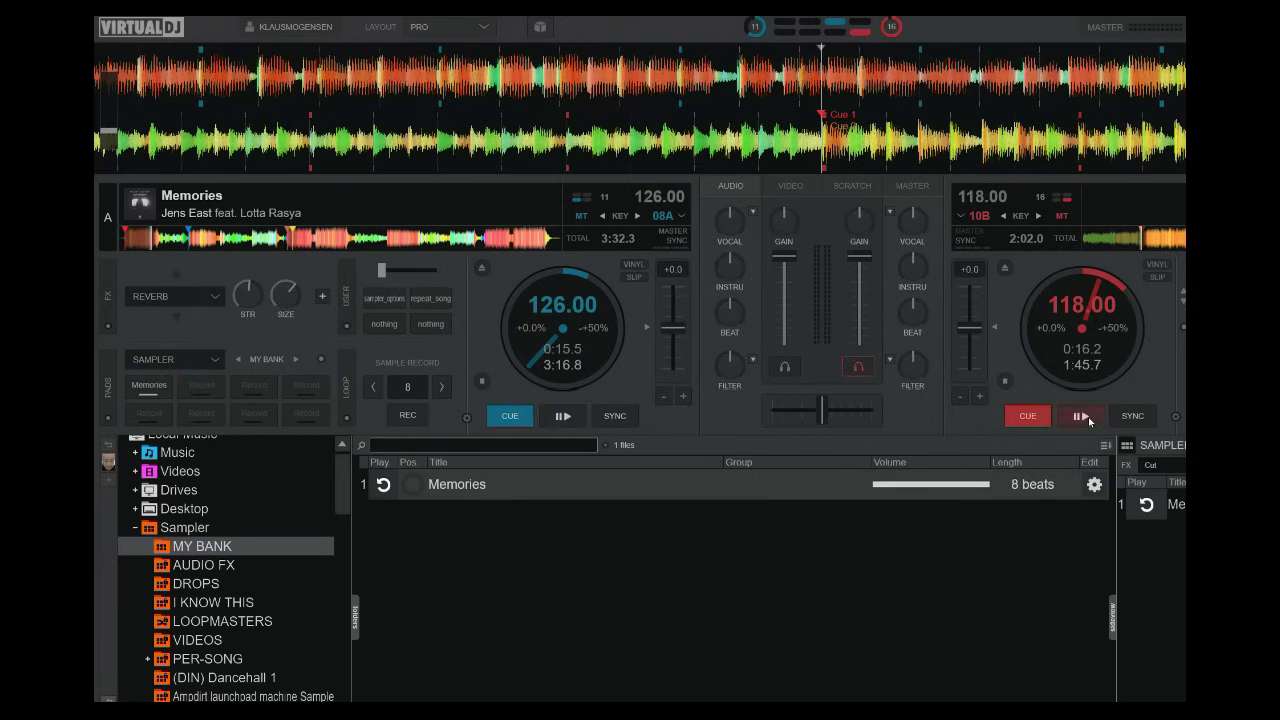
left_click(1085, 419)
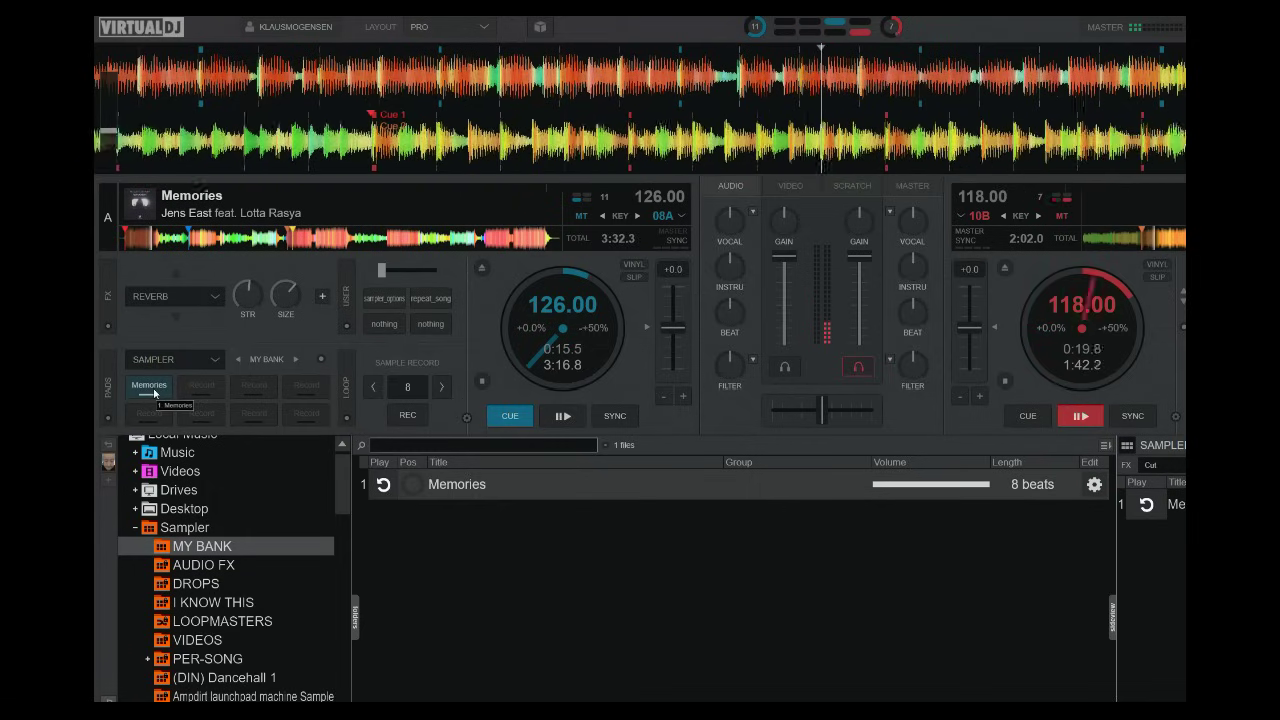
left_click(154, 393)
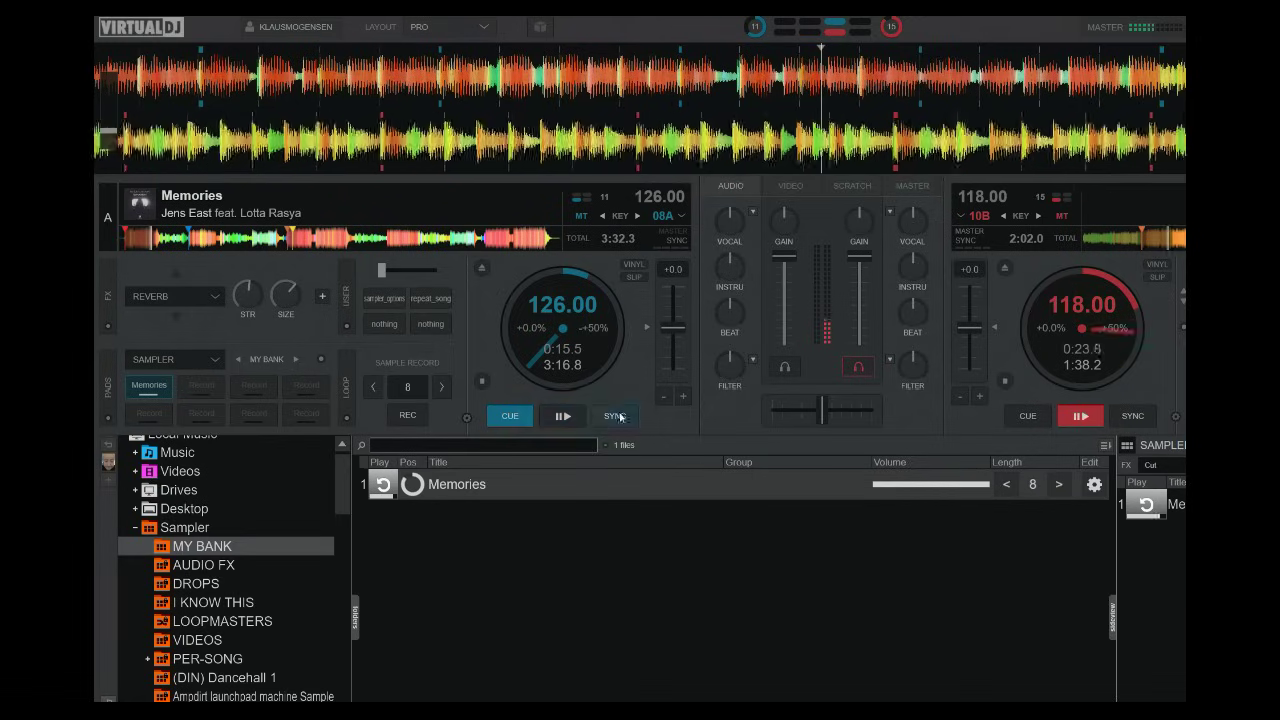
left_click(1068, 424)
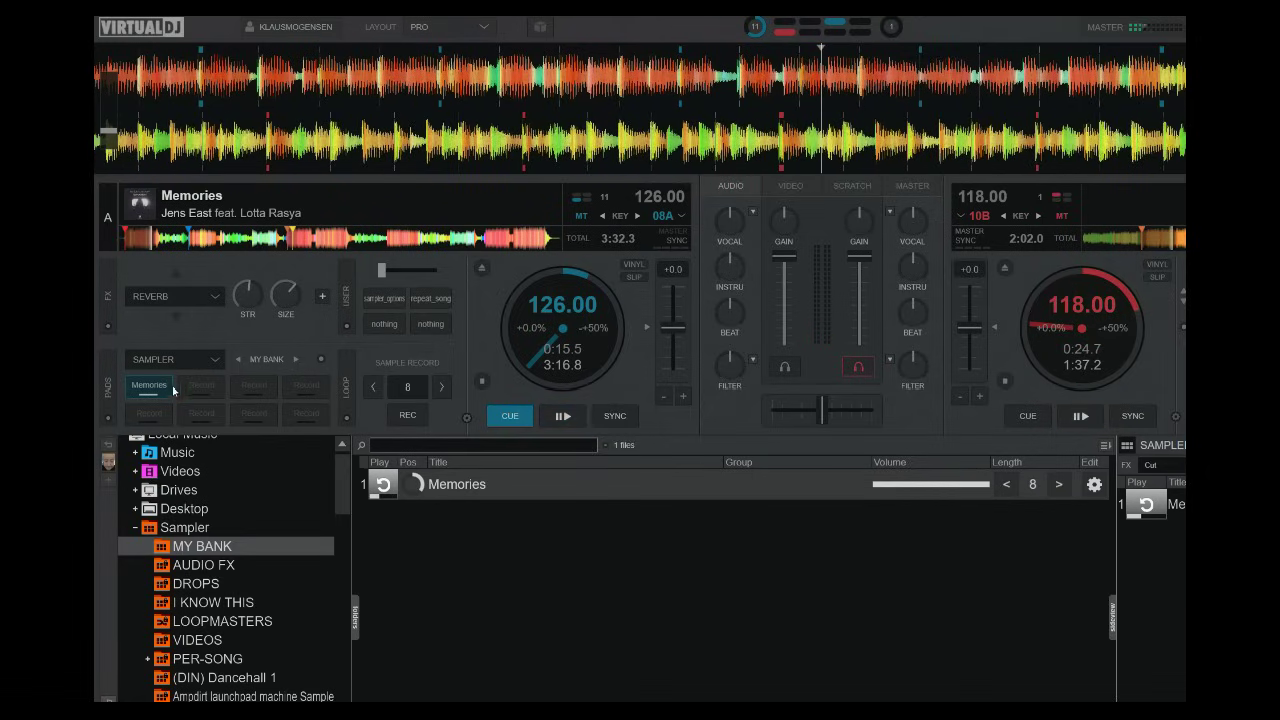
left_click(510, 416)
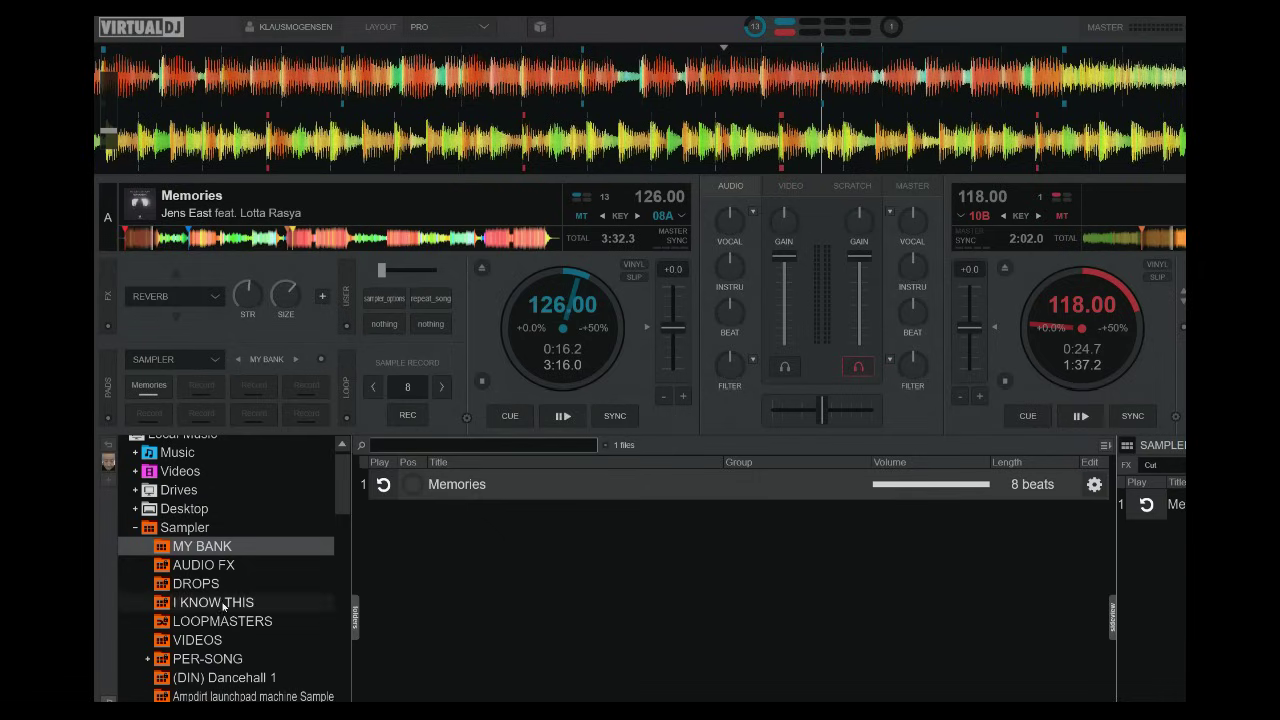
left_click(145, 382)
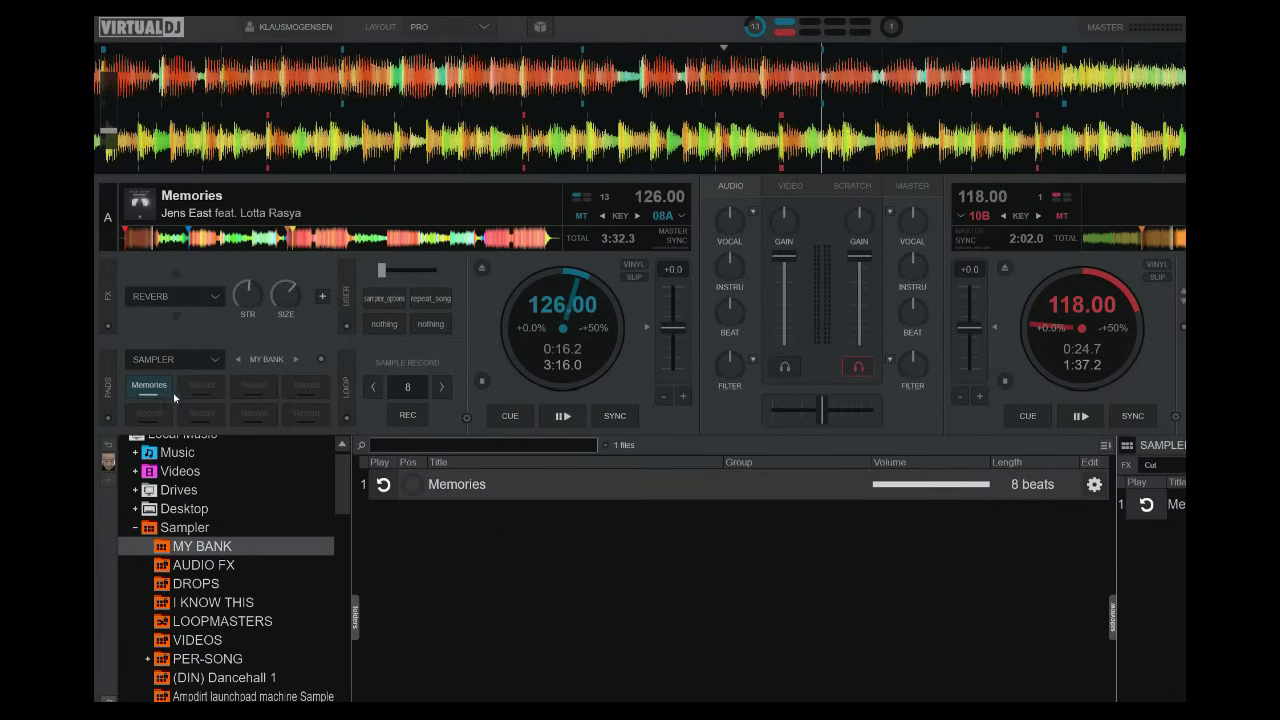
left_click(409, 488)
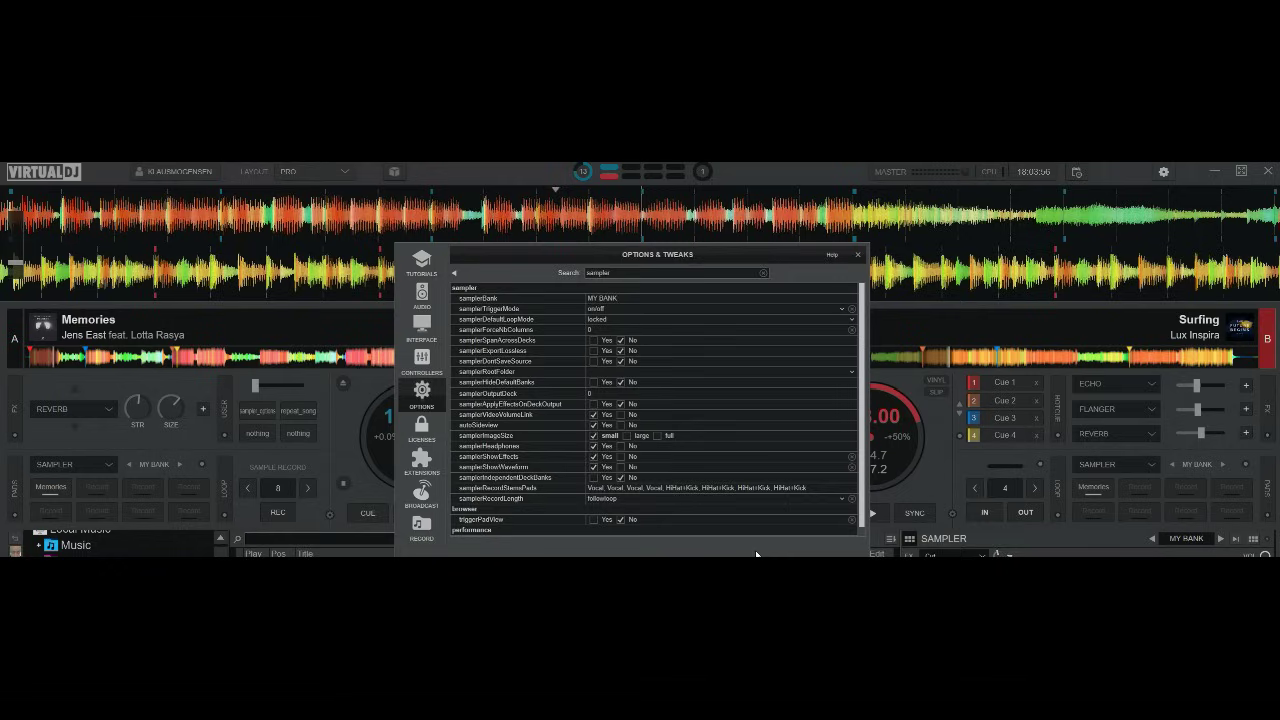
- Set samplerIndependentDeckBanks to Yes and try it with deck B on AUDIO FX and the Memories sample on deck A's MY BANK
mouse_move(518, 481)
left_click(857, 254)
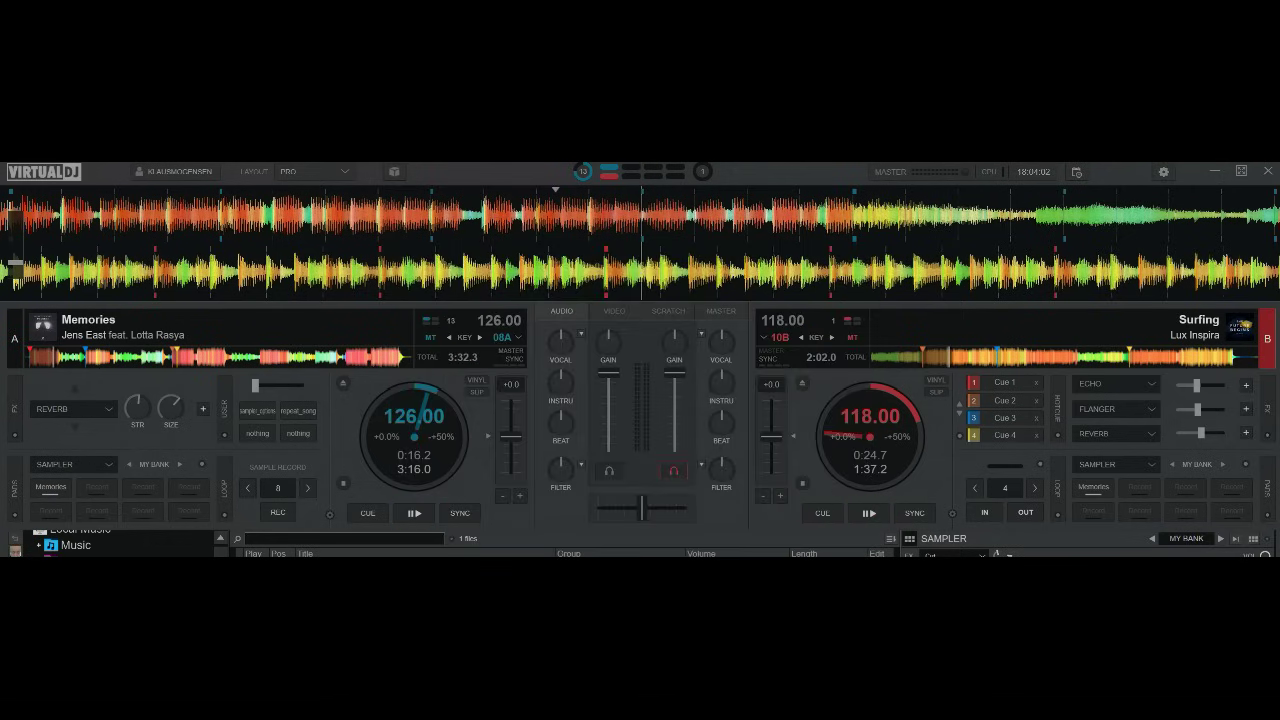
left_click(1222, 464)
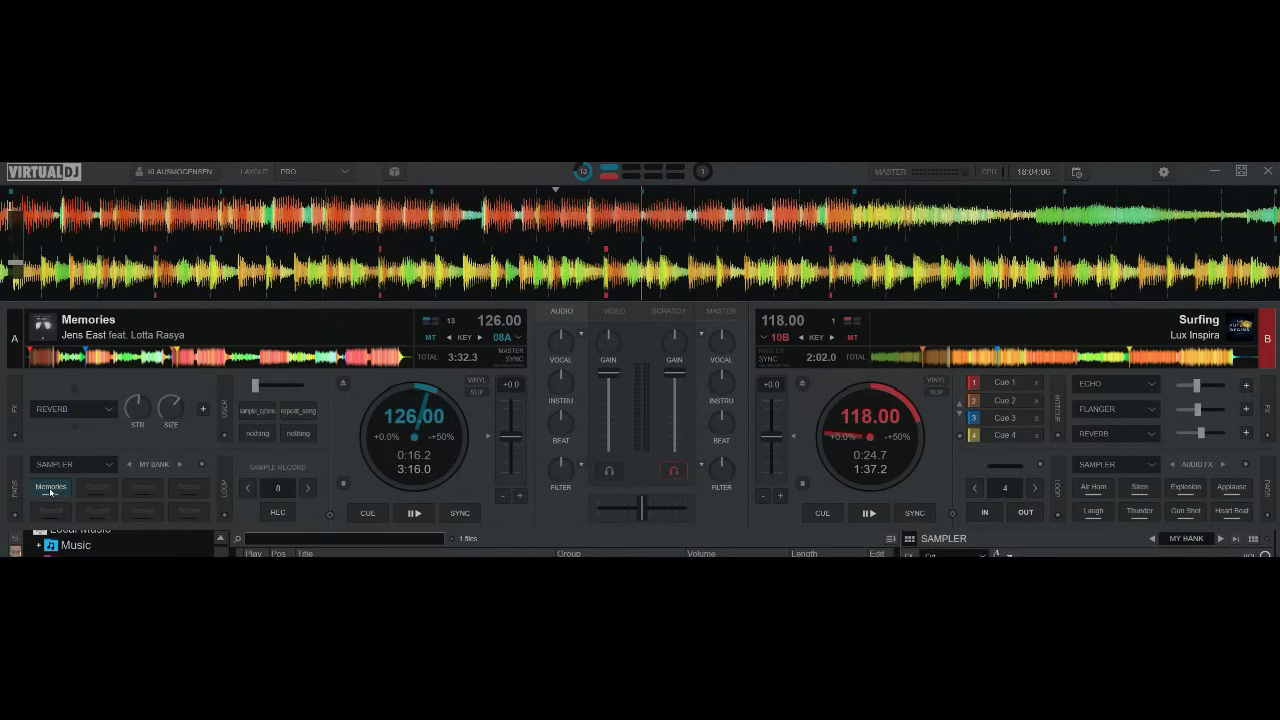
left_click(53, 489)
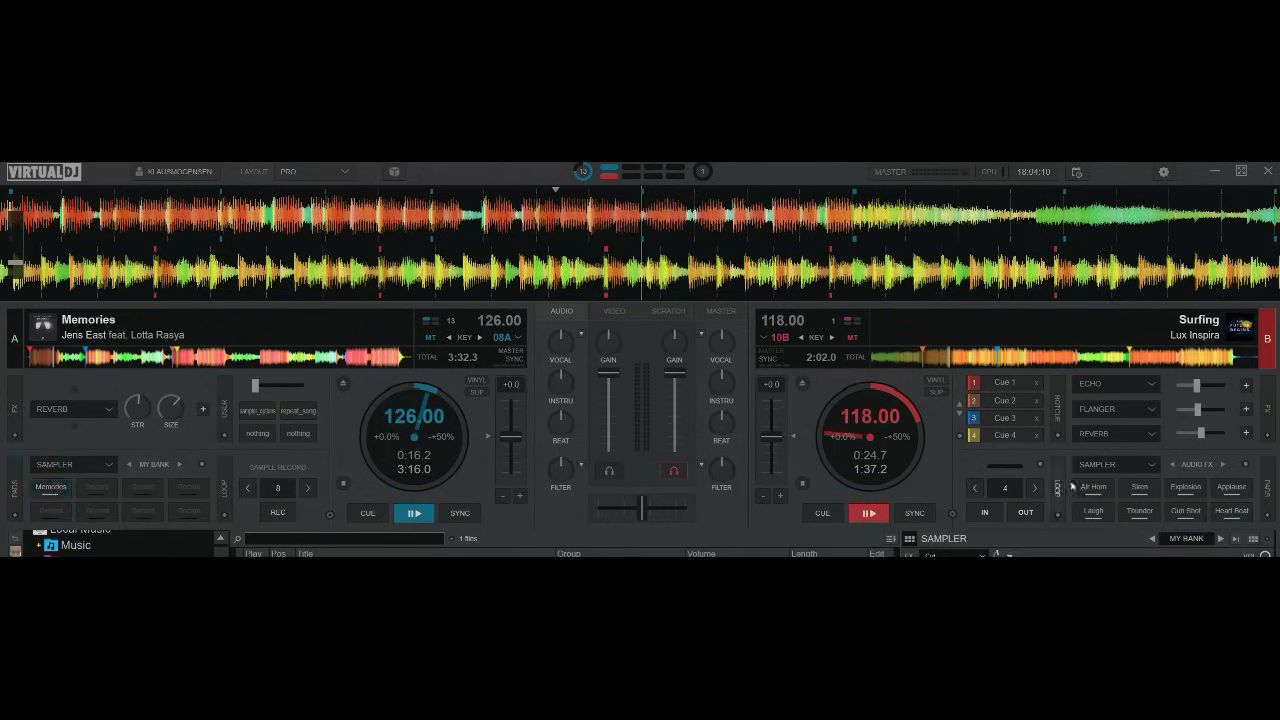
- Trigger the Laugh, Air Horn and Applause samples from deck B's AUDIO FX bank
left_click(1094, 511)
left_click(1094, 489)
left_click(1212, 486)
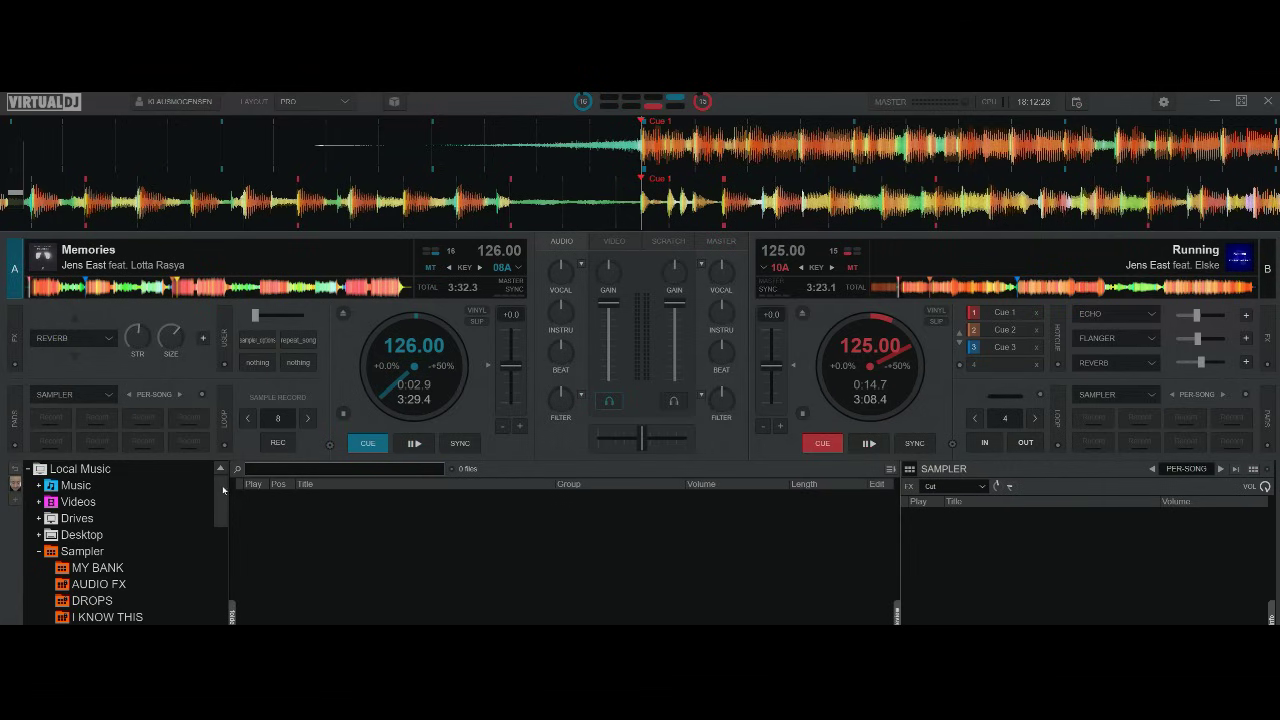
- Show the PER-SONG bank in the Sampler folder and audition deck B's Running sample, stopping it again
scroll(220, 517, "down", 4)
scroll(220, 517, "up", 1)
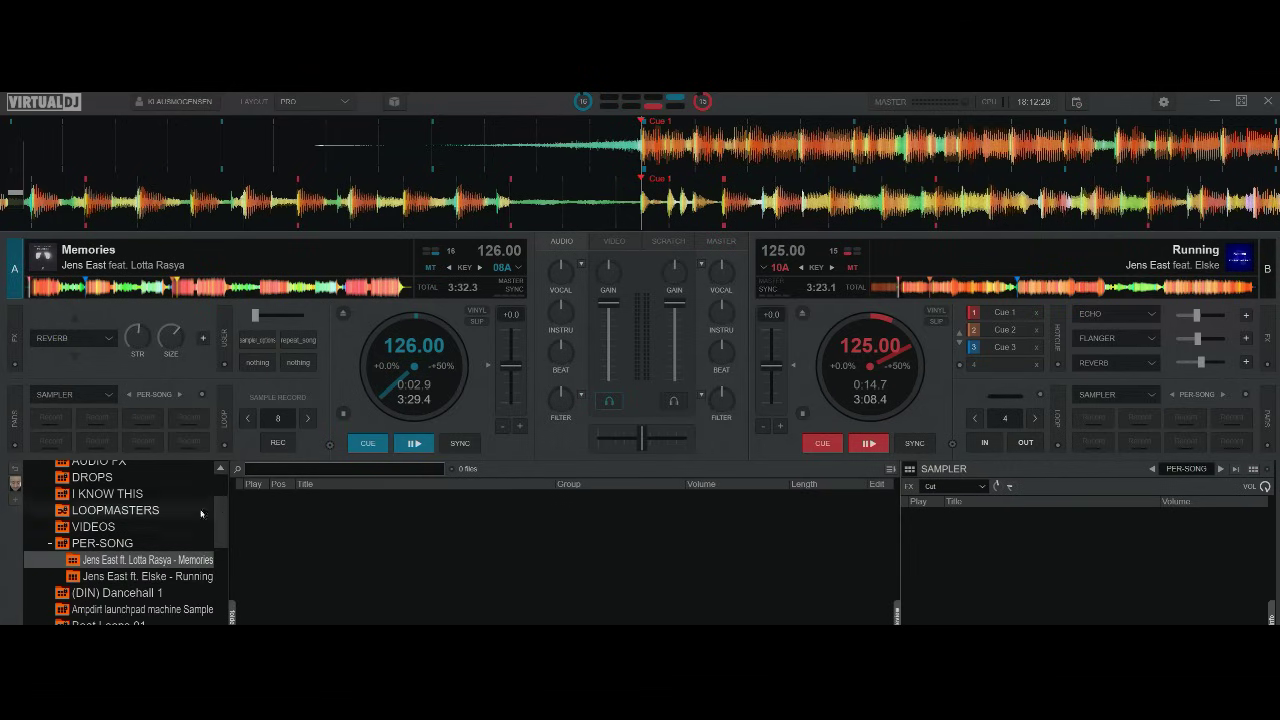
left_click(72, 542)
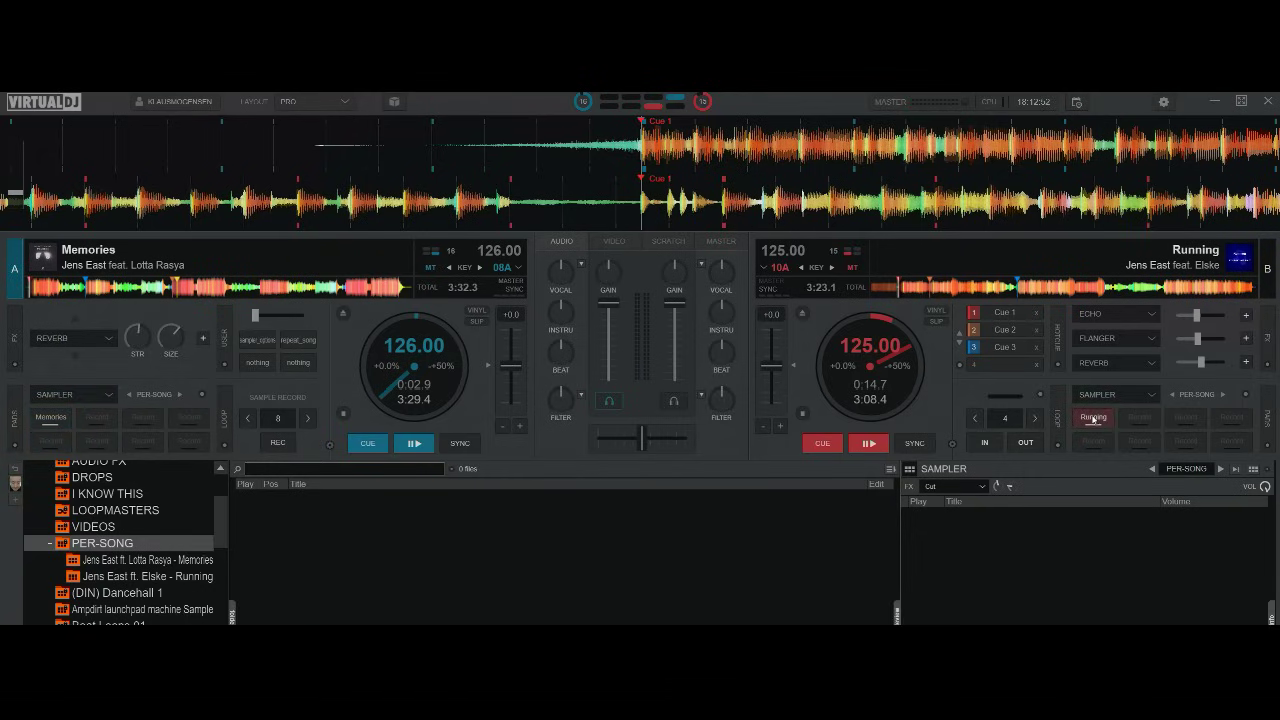
left_click(1093, 419)
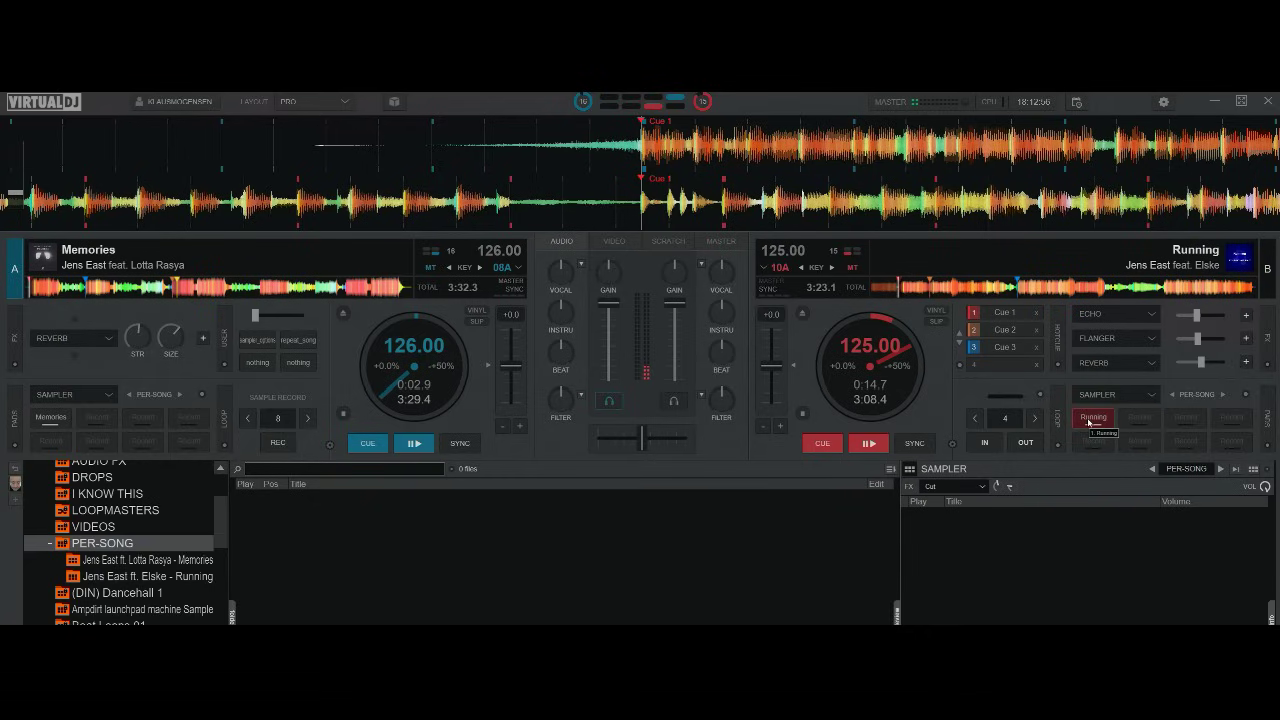
left_click(1092, 422)
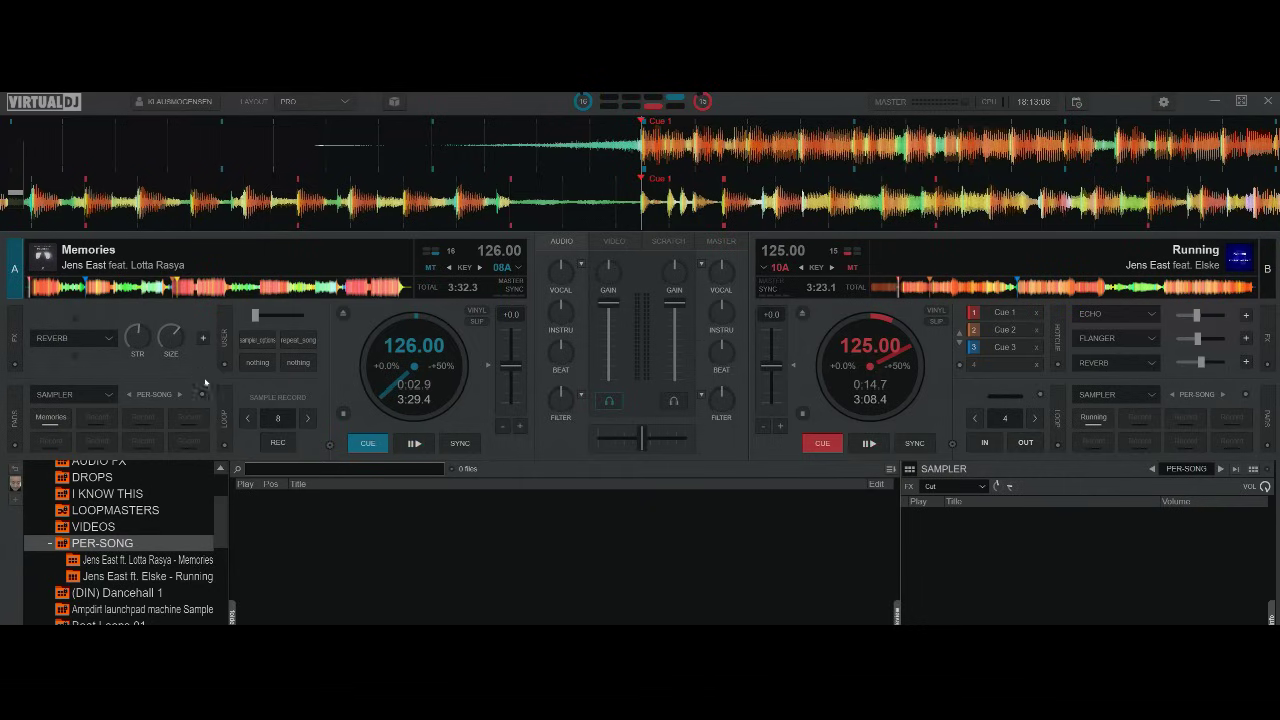
- Unload deck A, reload the Memories track from the RKC folder, and audition the per-song samples on both decks
left_click(343, 315)
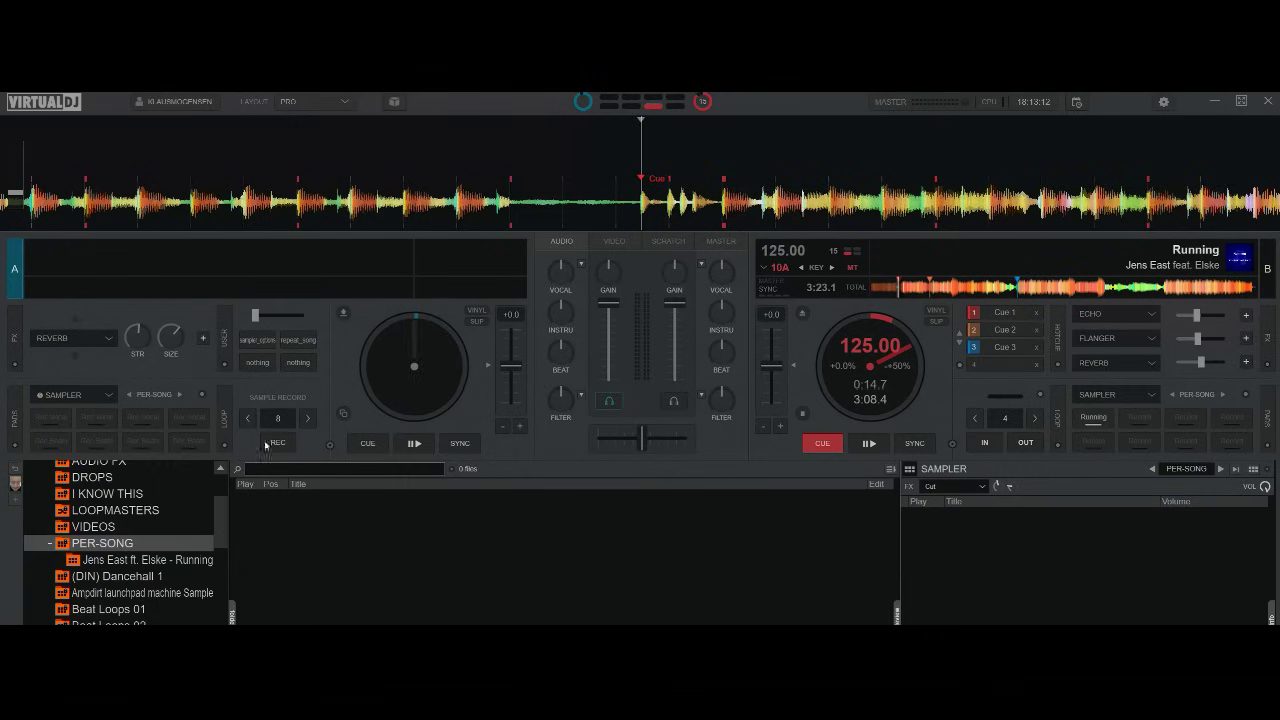
scroll(225, 511, "down", 15)
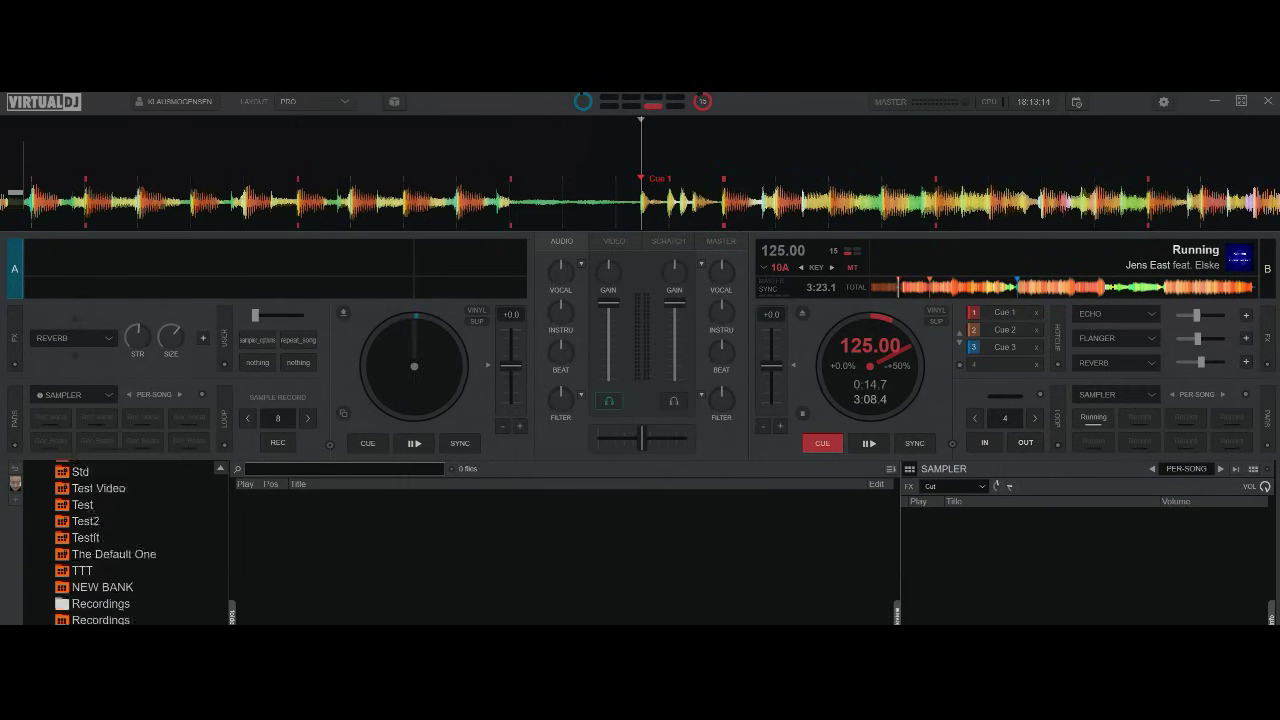
scroll(120, 560, "down", 3)
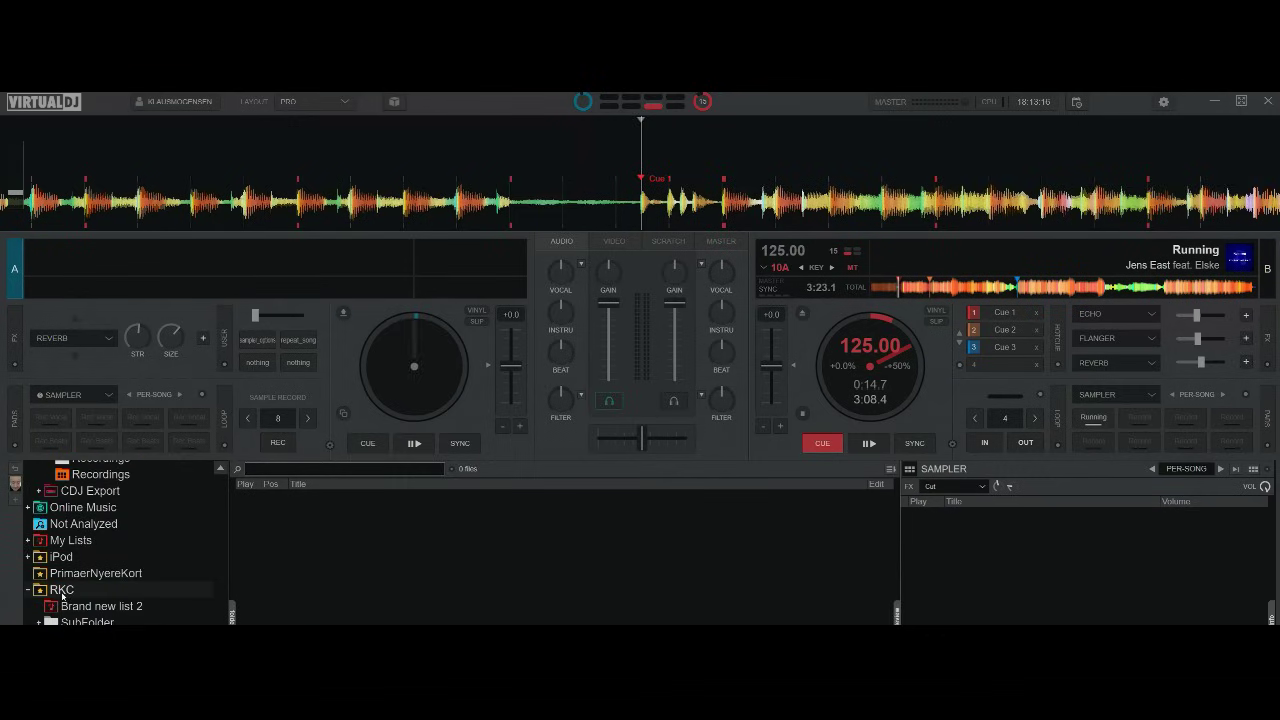
left_click(61, 590)
left_click_drag(300, 499, 400, 385)
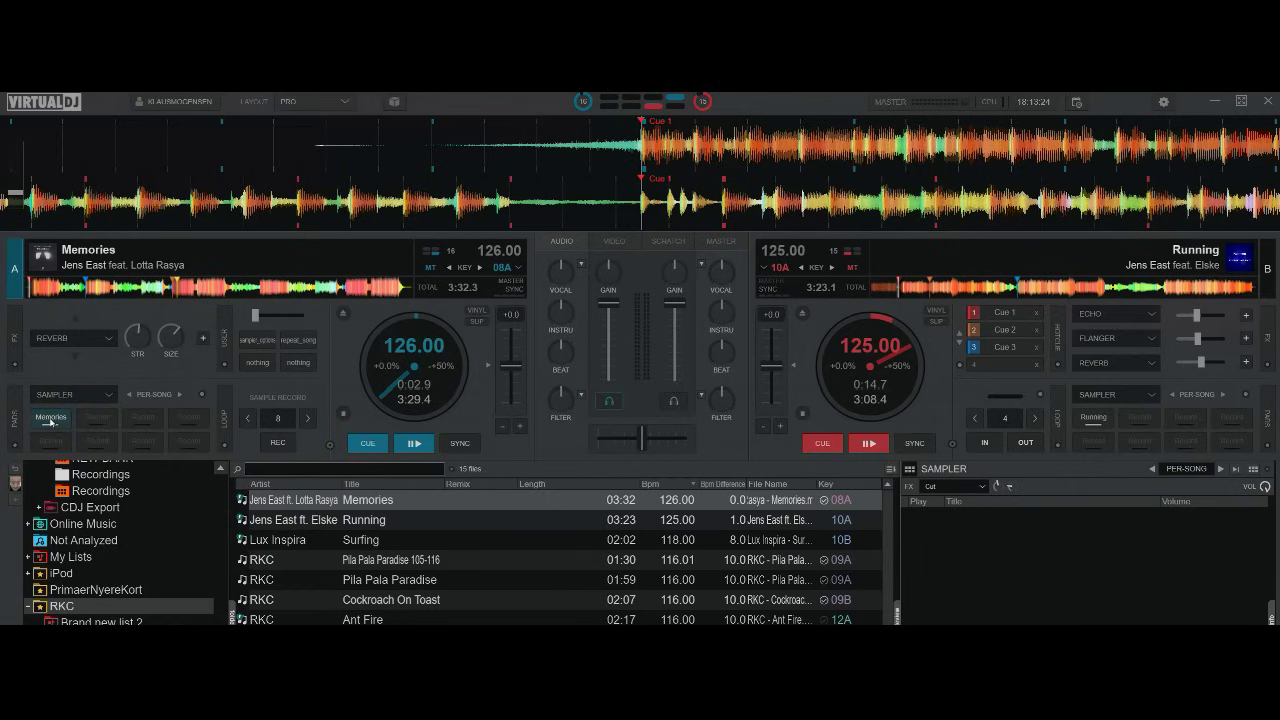
left_click(49, 418)
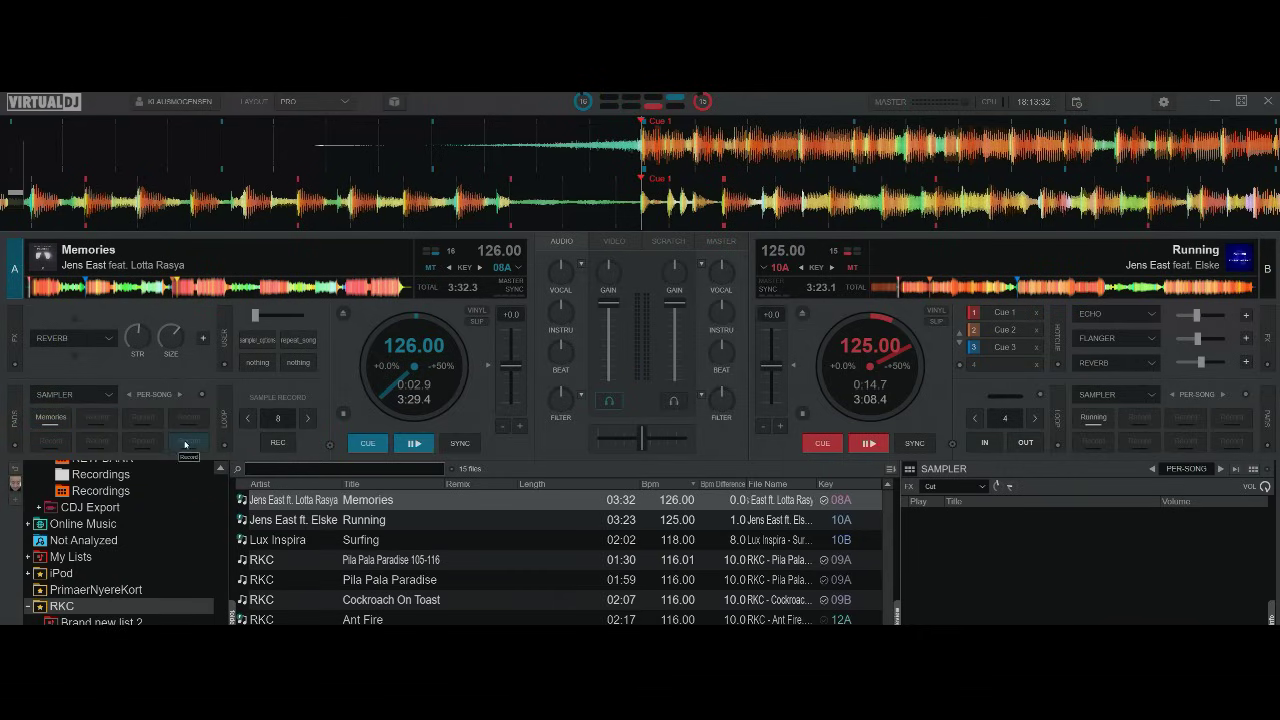
left_click(1095, 419)
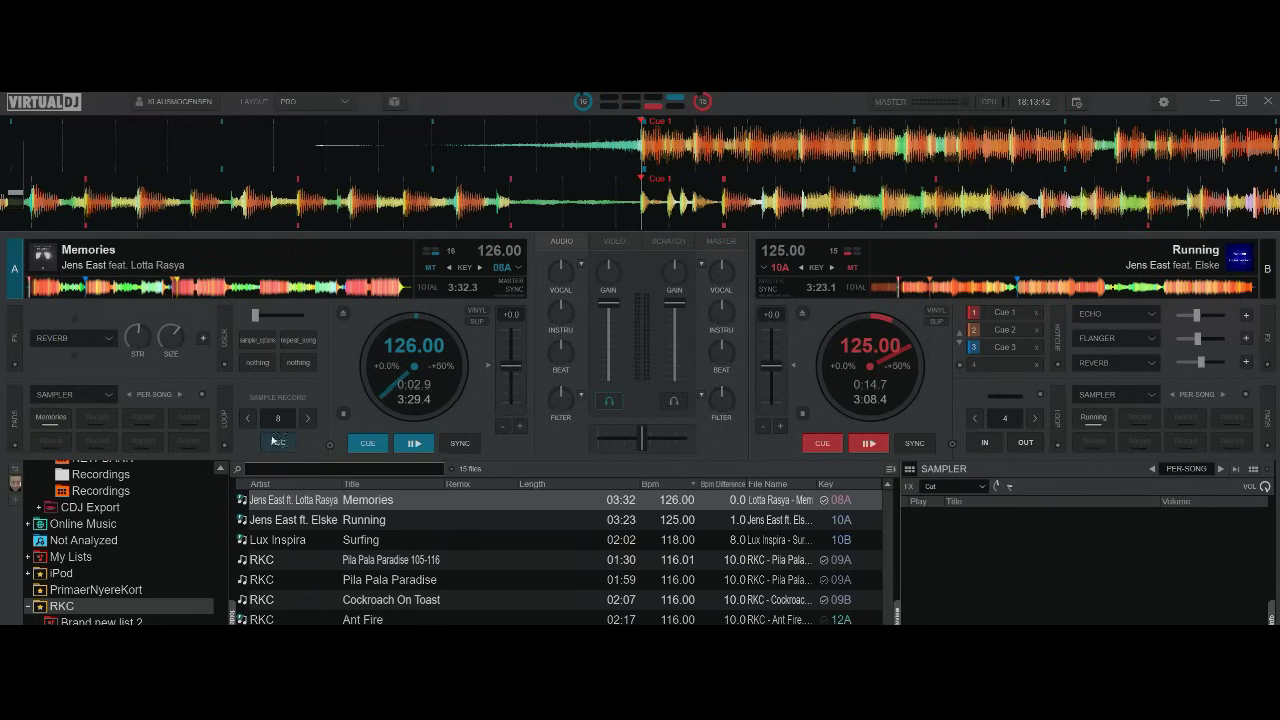
- Examine the Record duration choices in the options of deck A's PER-SONG bank and leave them as they are
left_click(201, 394)
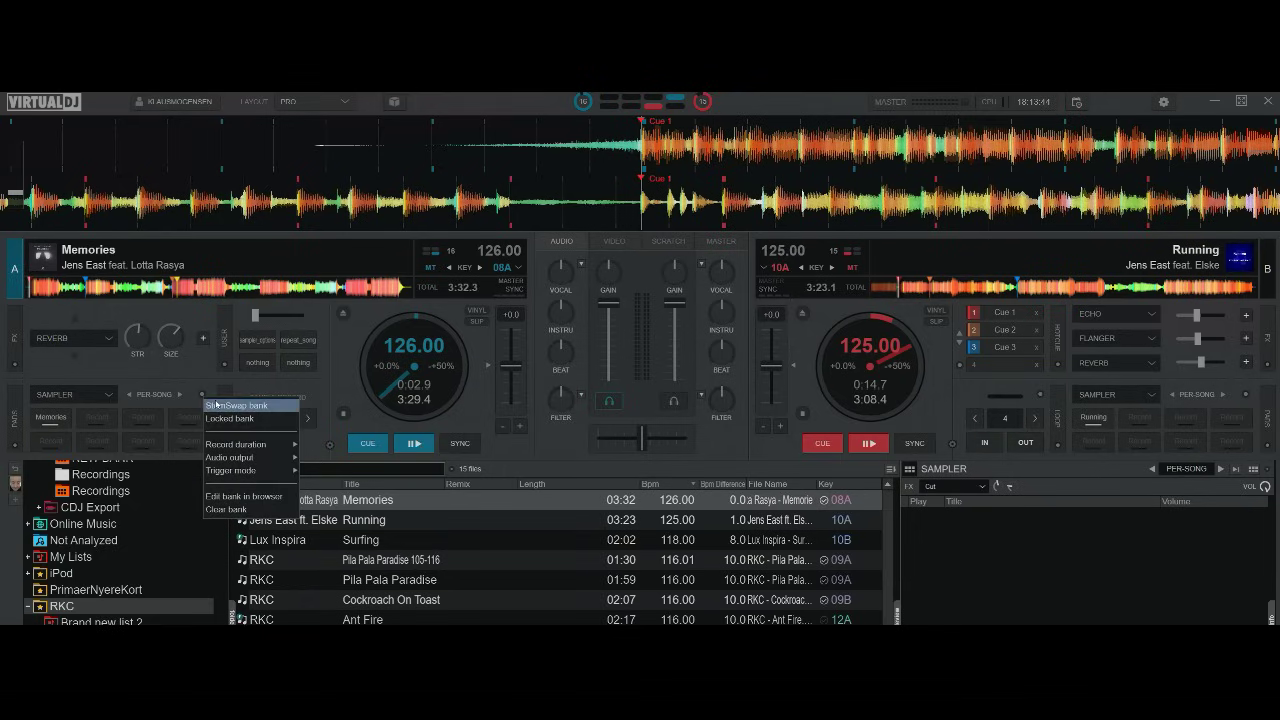
mouse_move(279, 446)
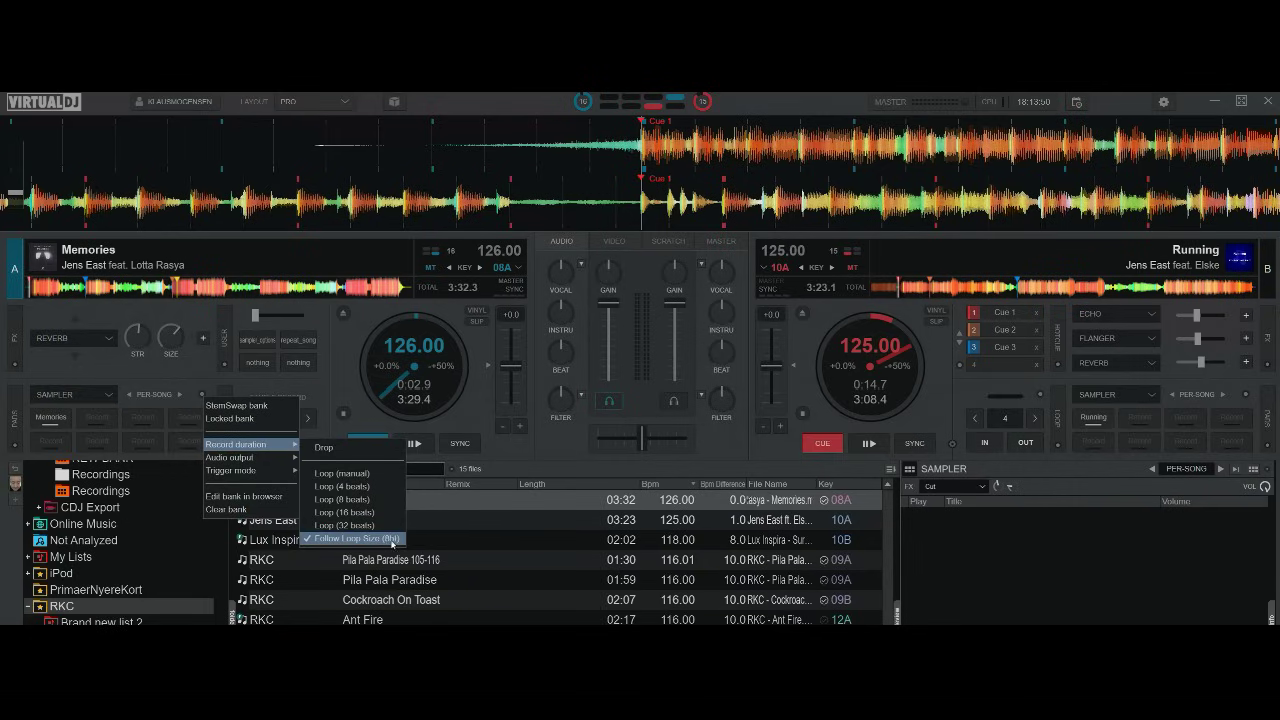
left_click(1056, 472)
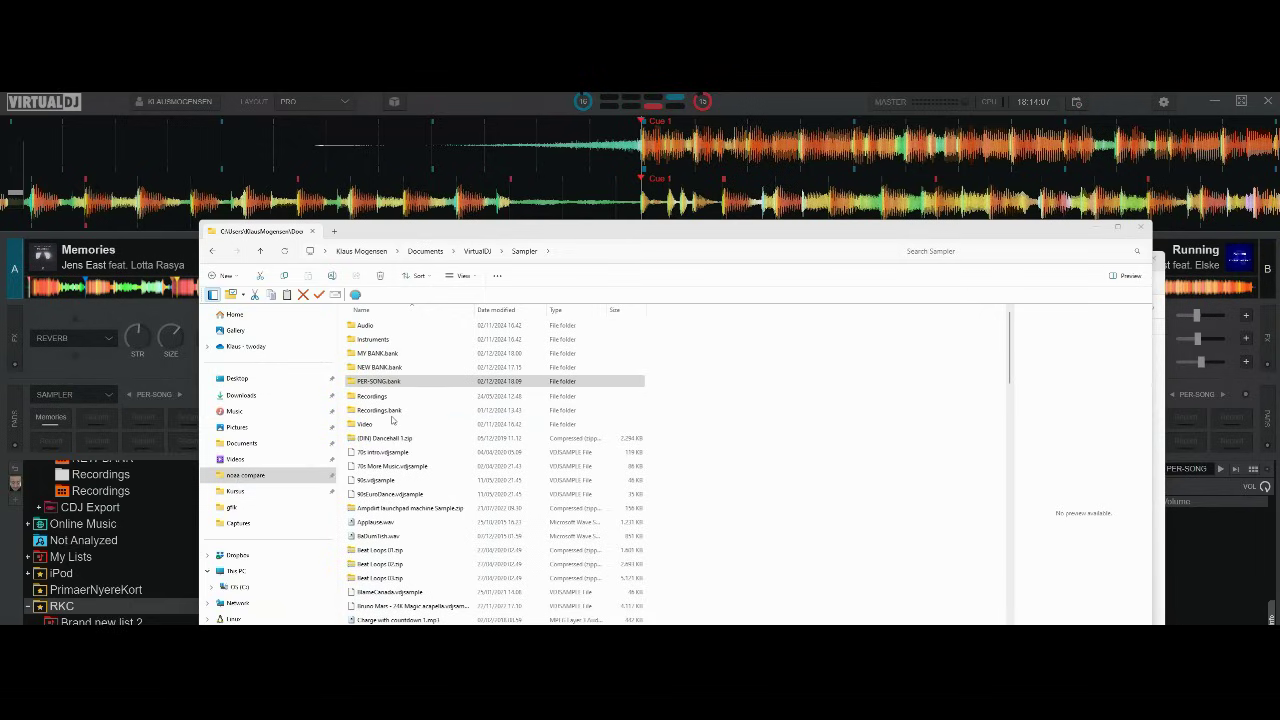
- Inspect the PER-SONG.bank folder and its Running bank subfolder in File Explorer, and return to VirtualDJ
left_click(375, 386)
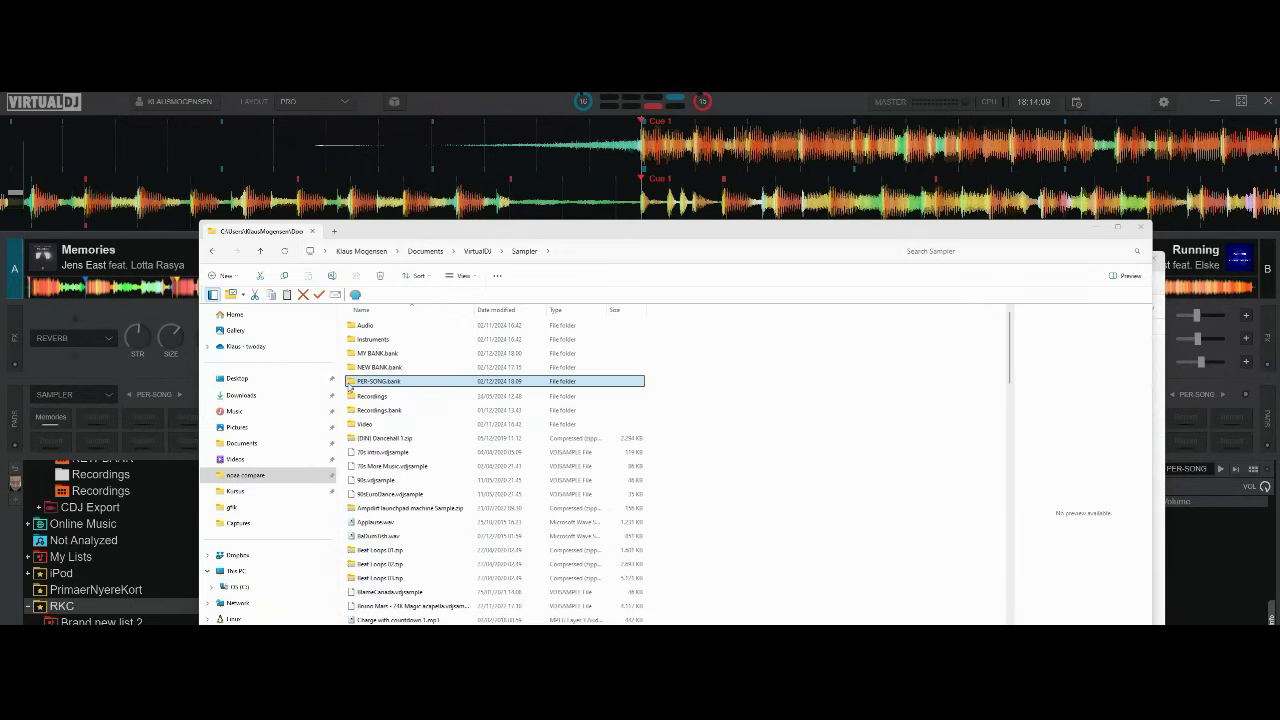
double_click(351, 388)
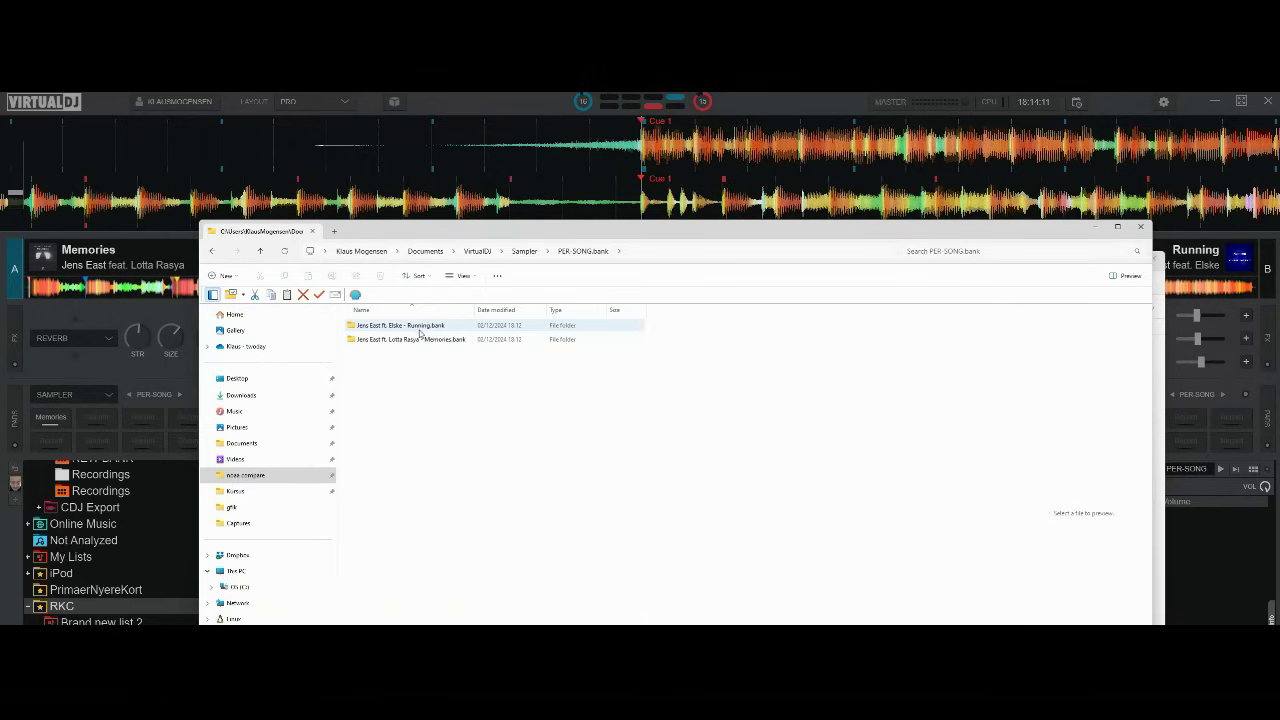
double_click(365, 326)
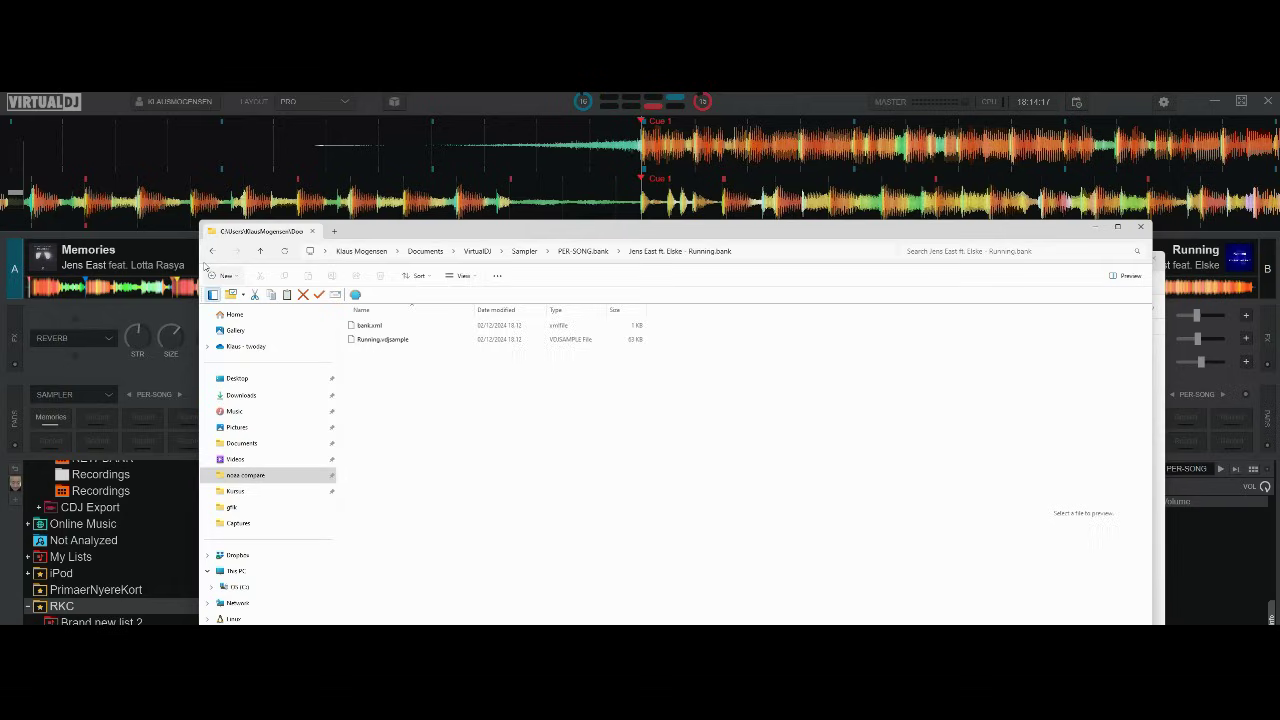
left_click(212, 254)
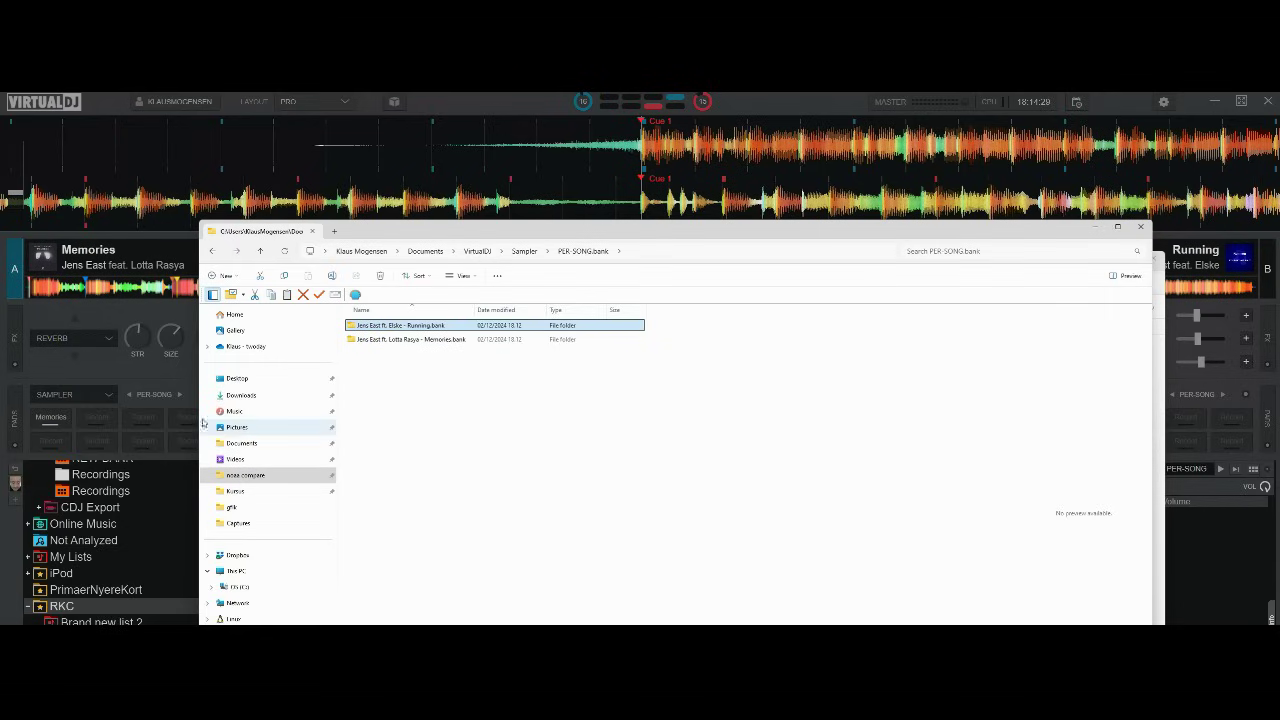
left_click(125, 377)
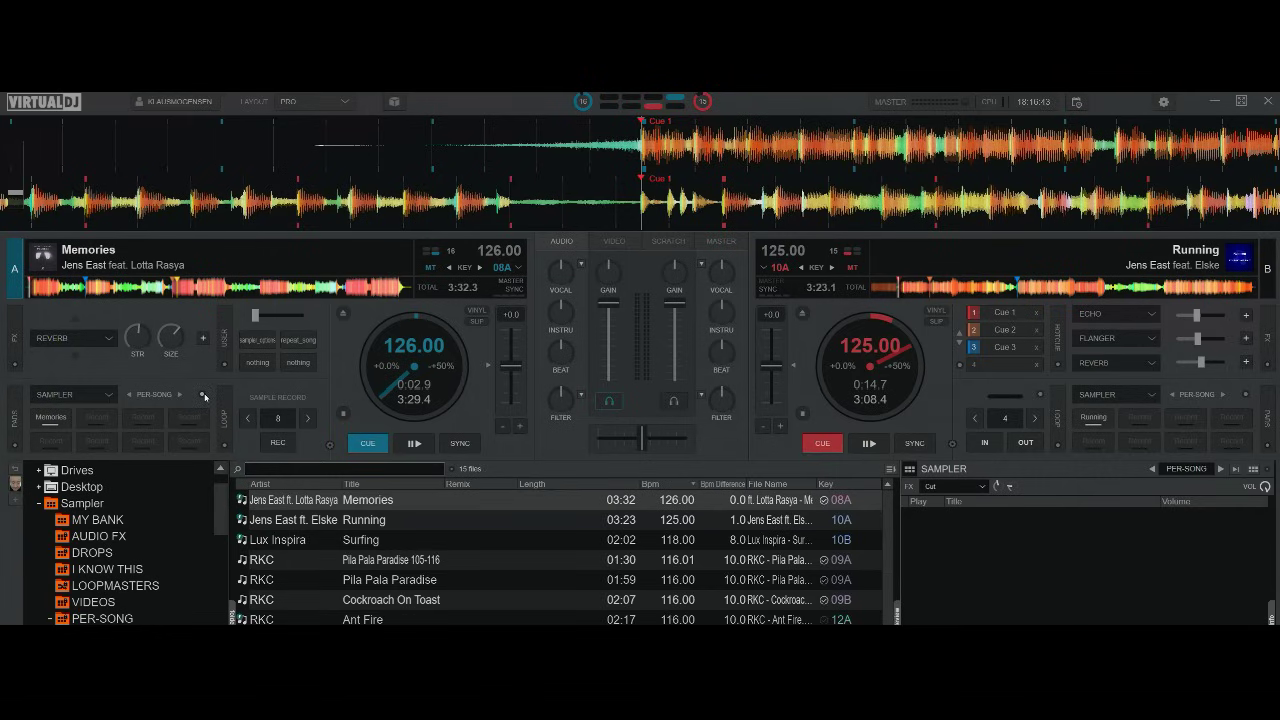
- Switch deck A's sampler from the PER-SONG bank back to MY BANK
left_click(202, 394)
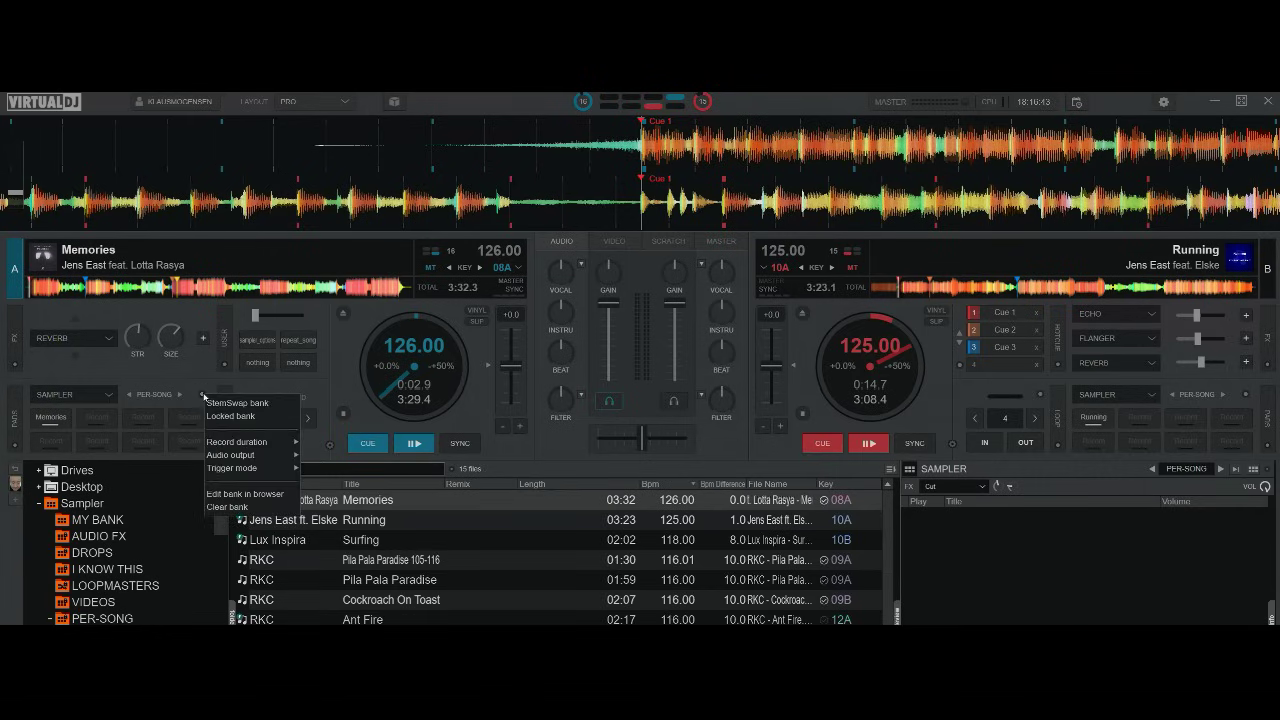
left_click(267, 403)
left_click(128, 395)
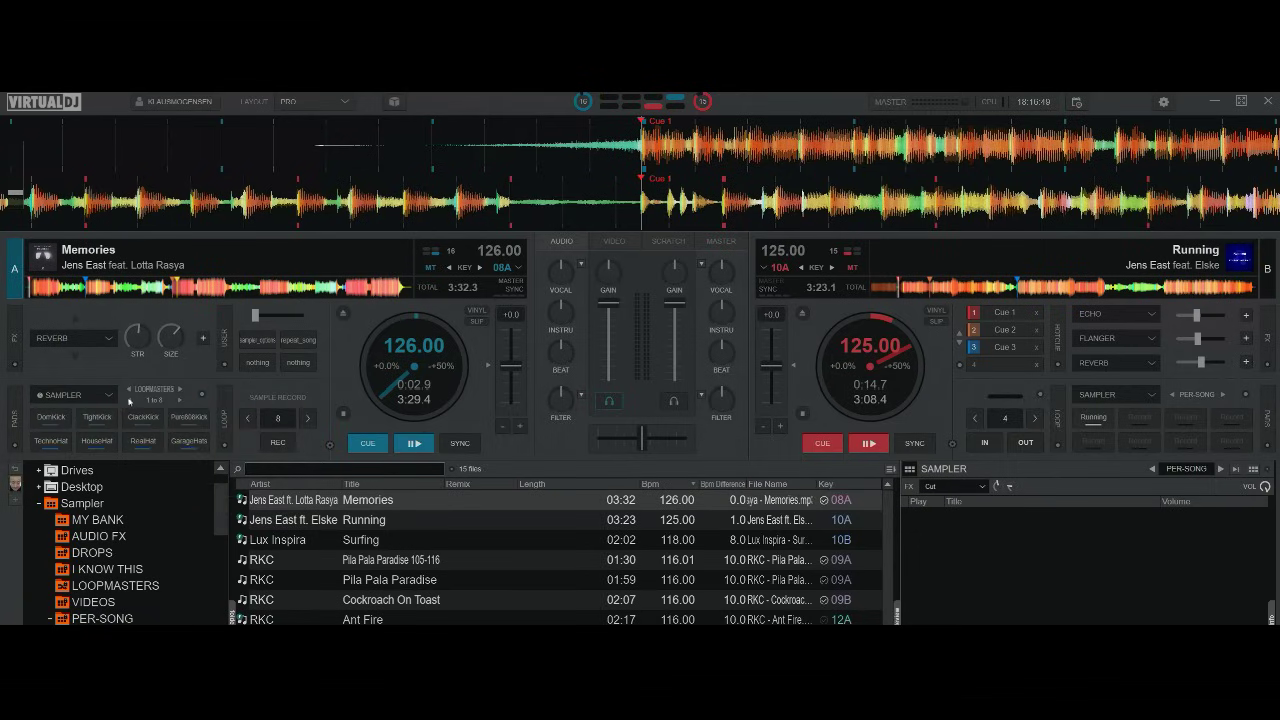
left_click(129, 394)
left_click(129, 394)
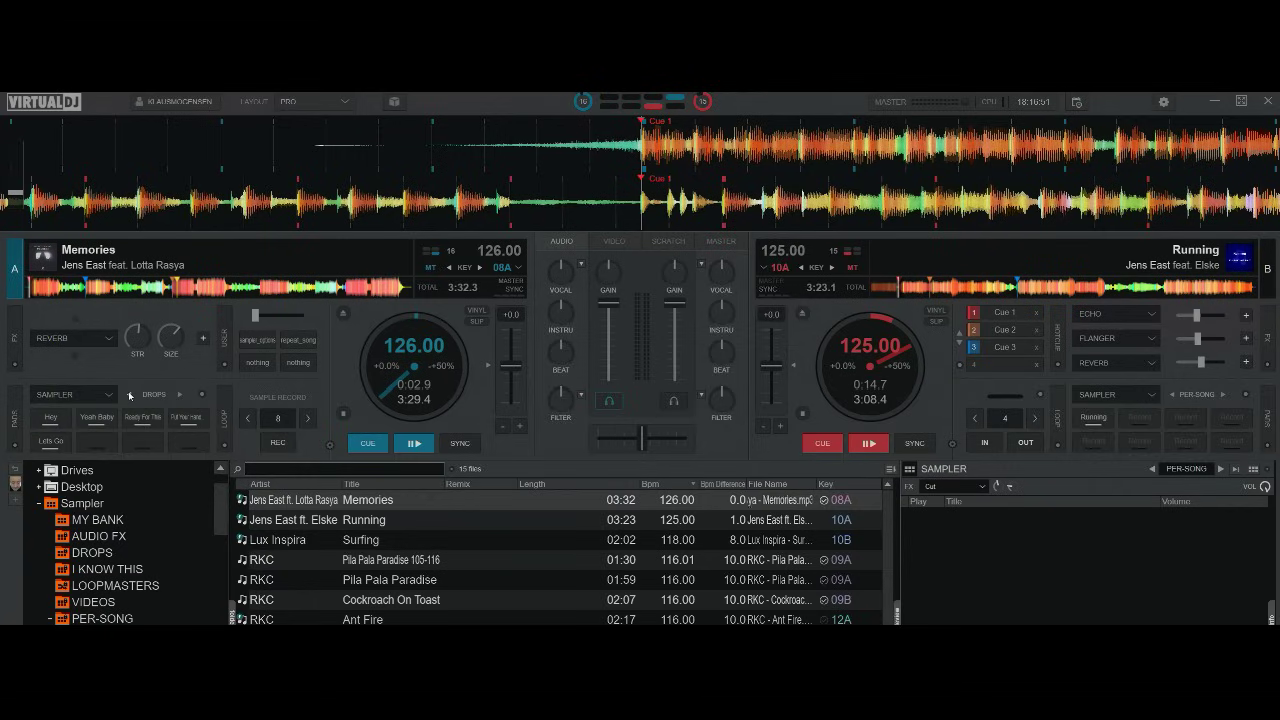
left_click(129, 394)
left_click(129, 394)
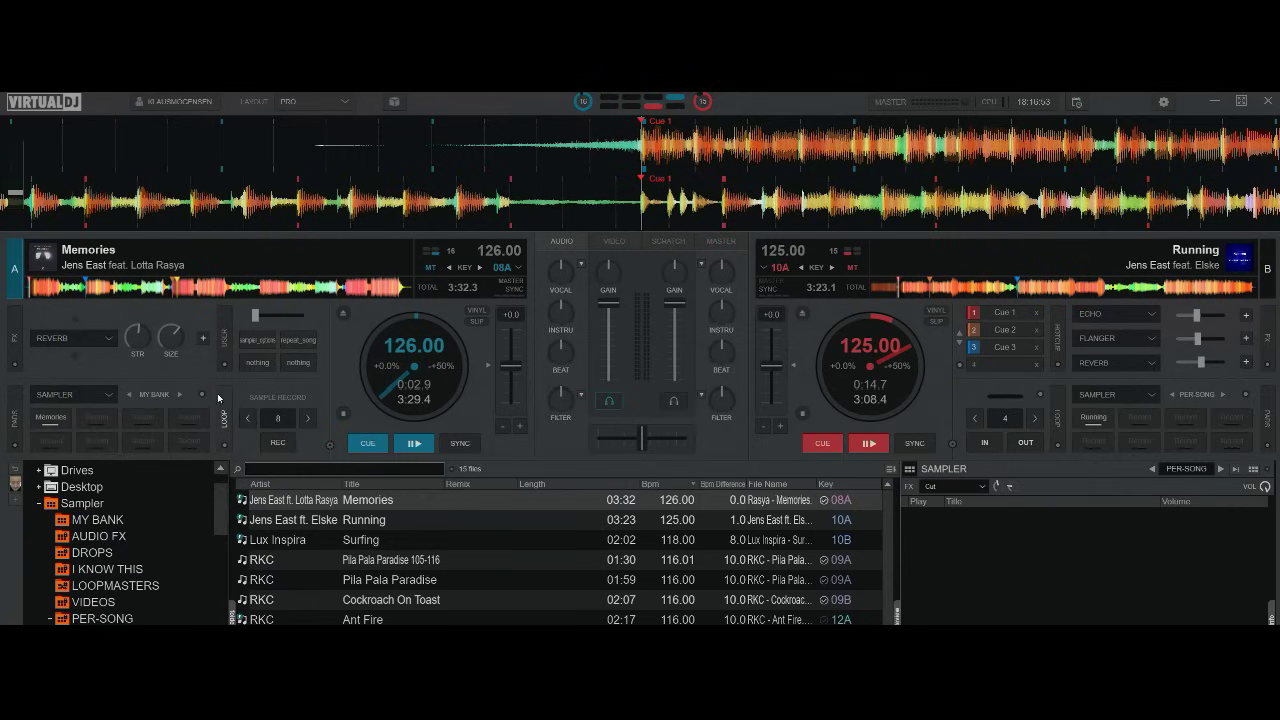
- Make MY BANK a StemSwap bank and record a beats sample of Memories onto its fifth pad, triggering it
left_click(201, 394)
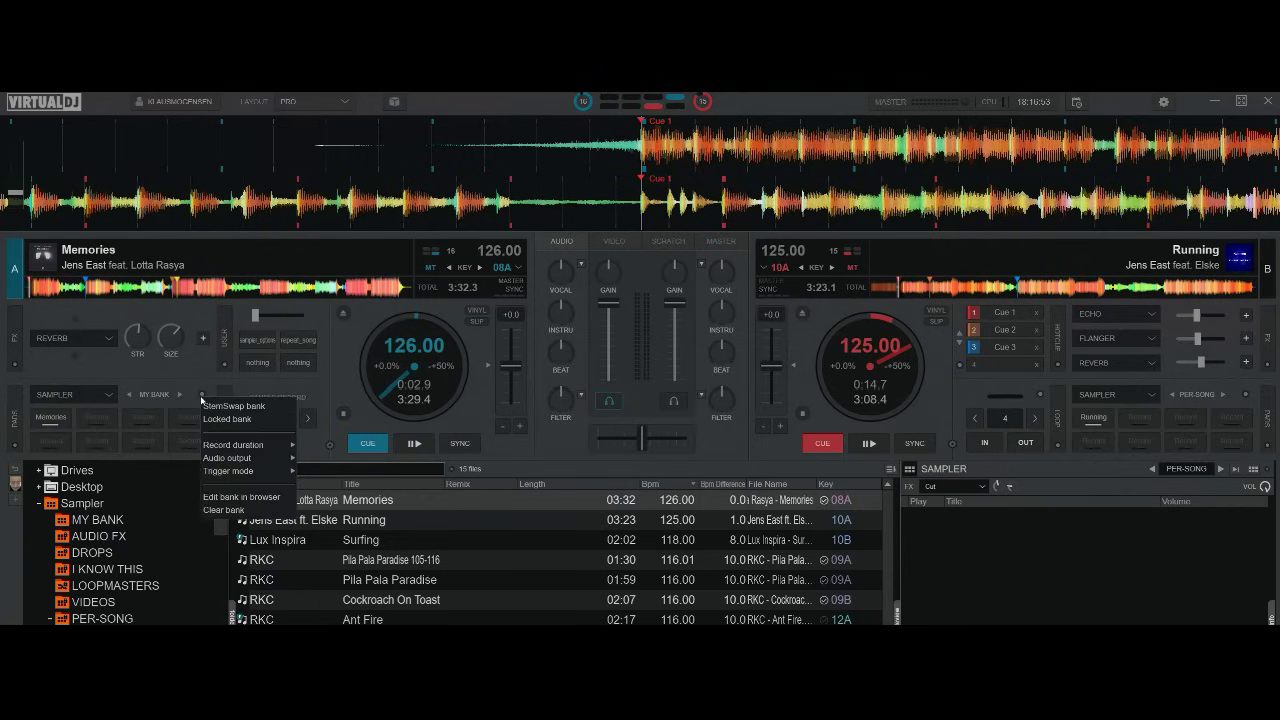
left_click(262, 407)
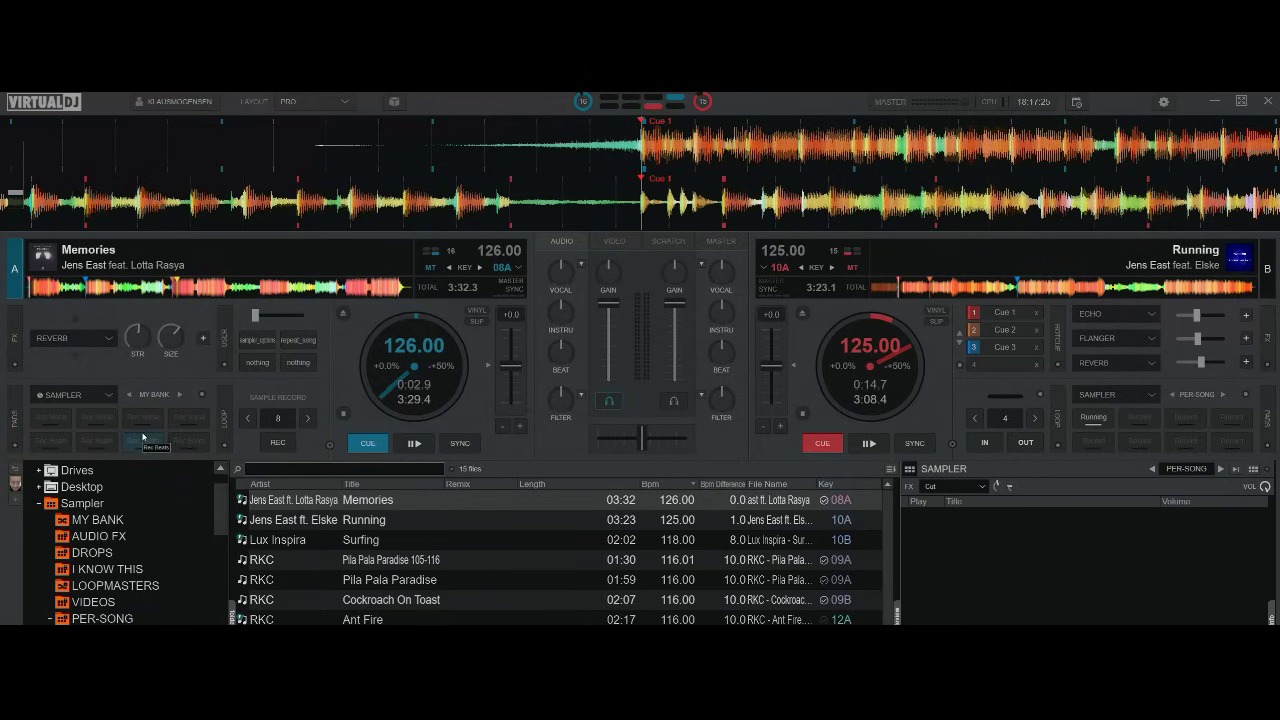
left_click(54, 446)
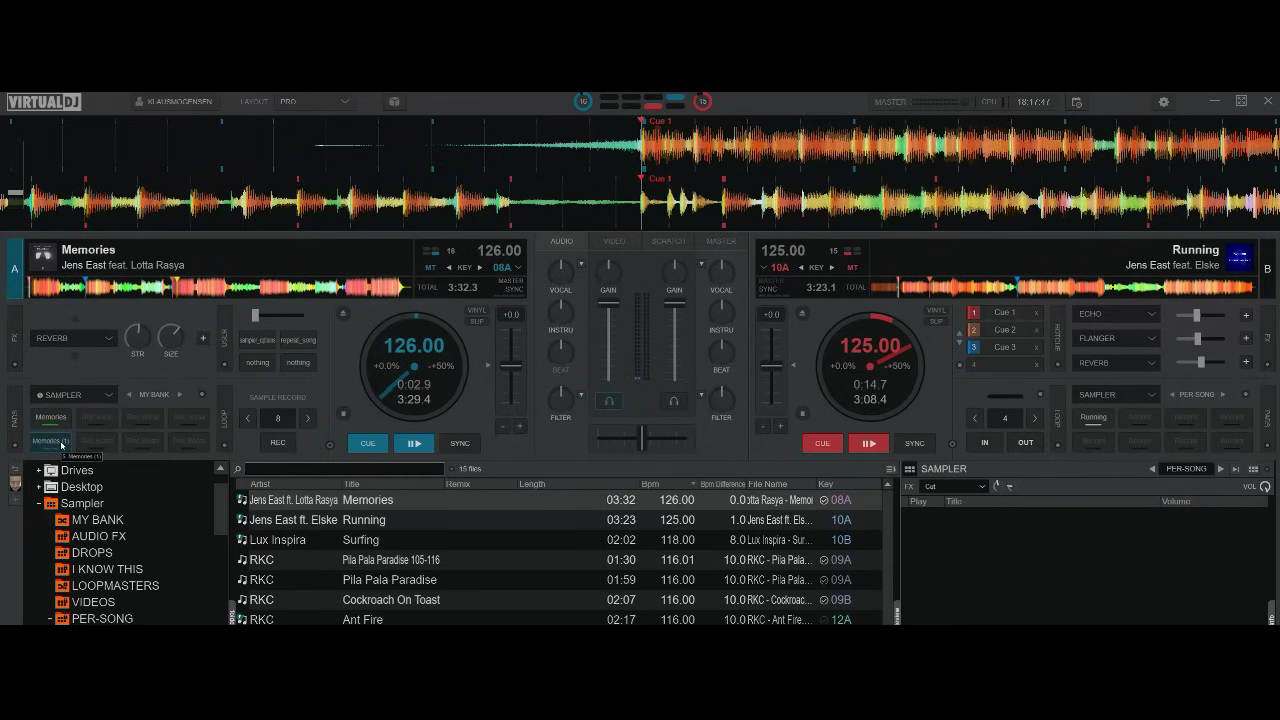
left_click(61, 445)
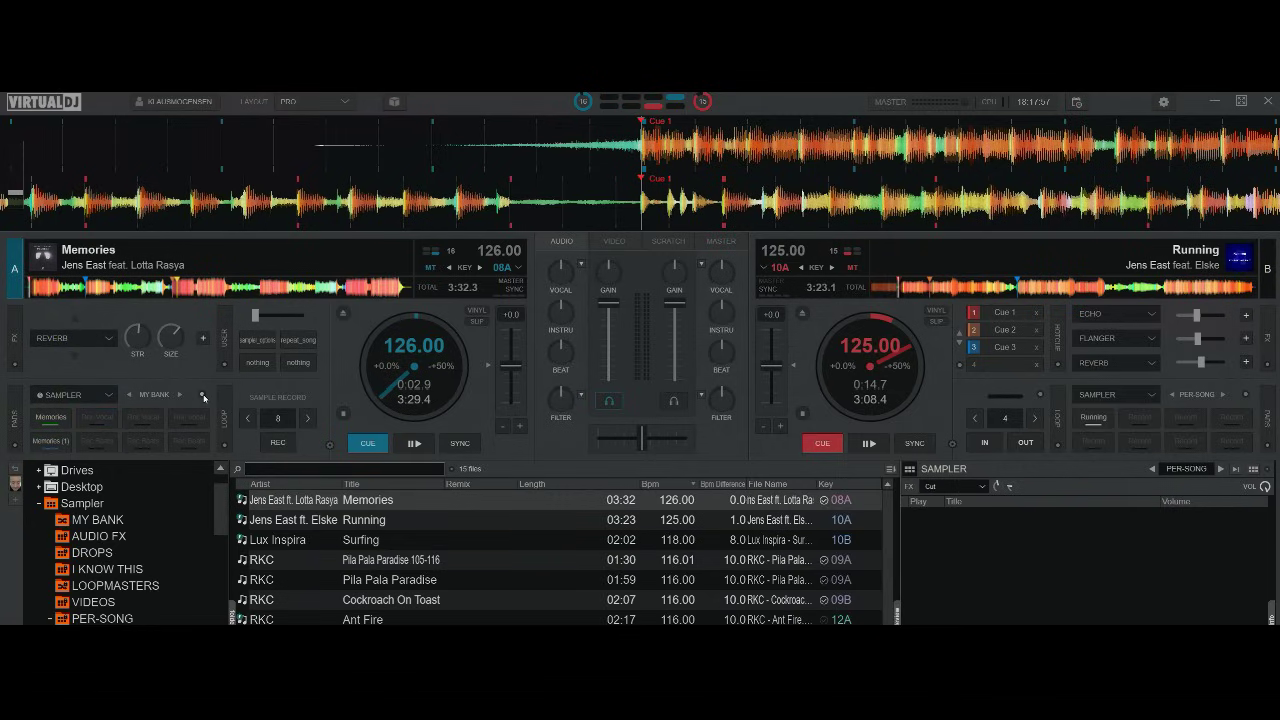
- Set the recording stems of Pad 2 in MY BANK's record slots to Vocal+Bass, keeping the slot settings open beside the pads
left_click(201, 395)
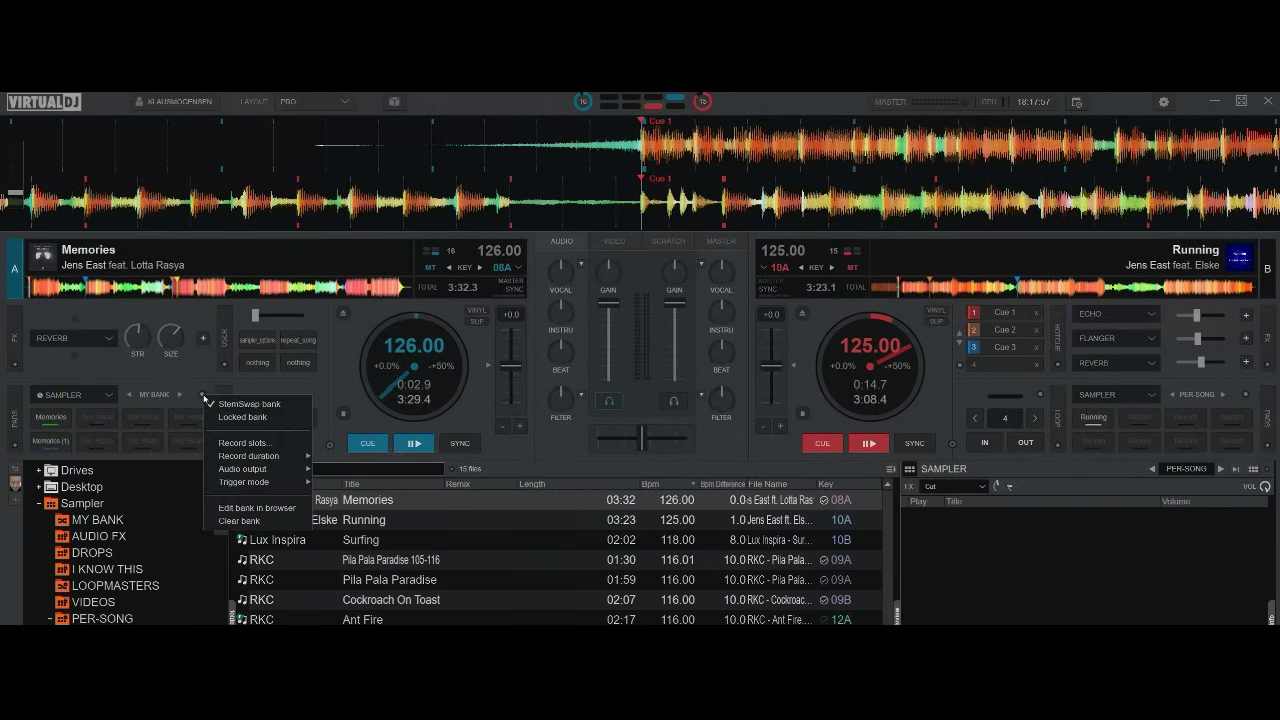
left_click(268, 446)
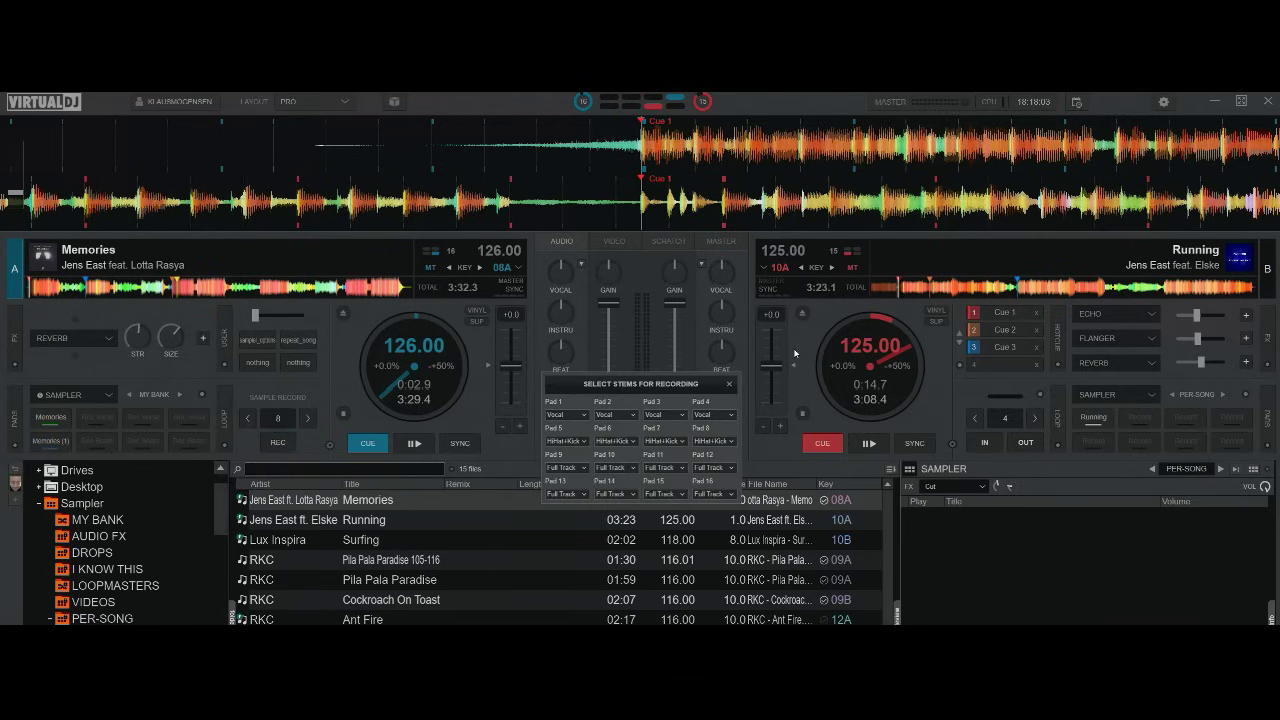
left_click_drag(689, 391, 333, 418)
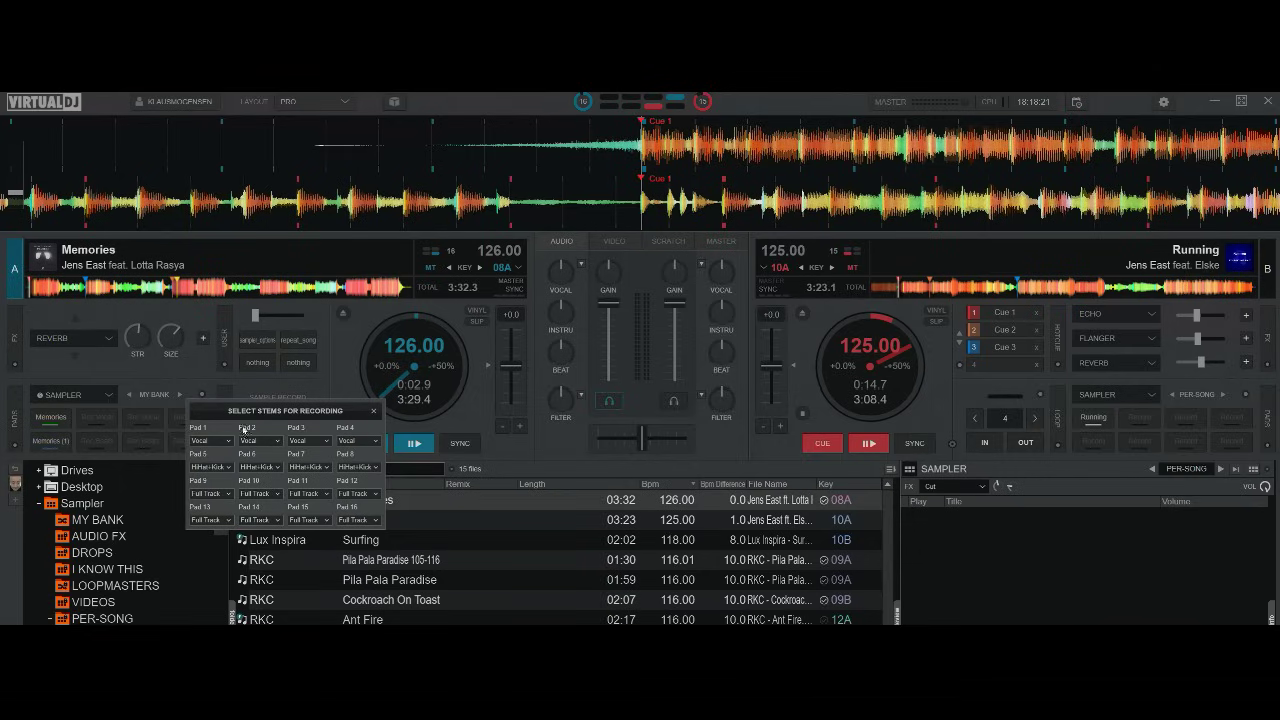
left_click(275, 442)
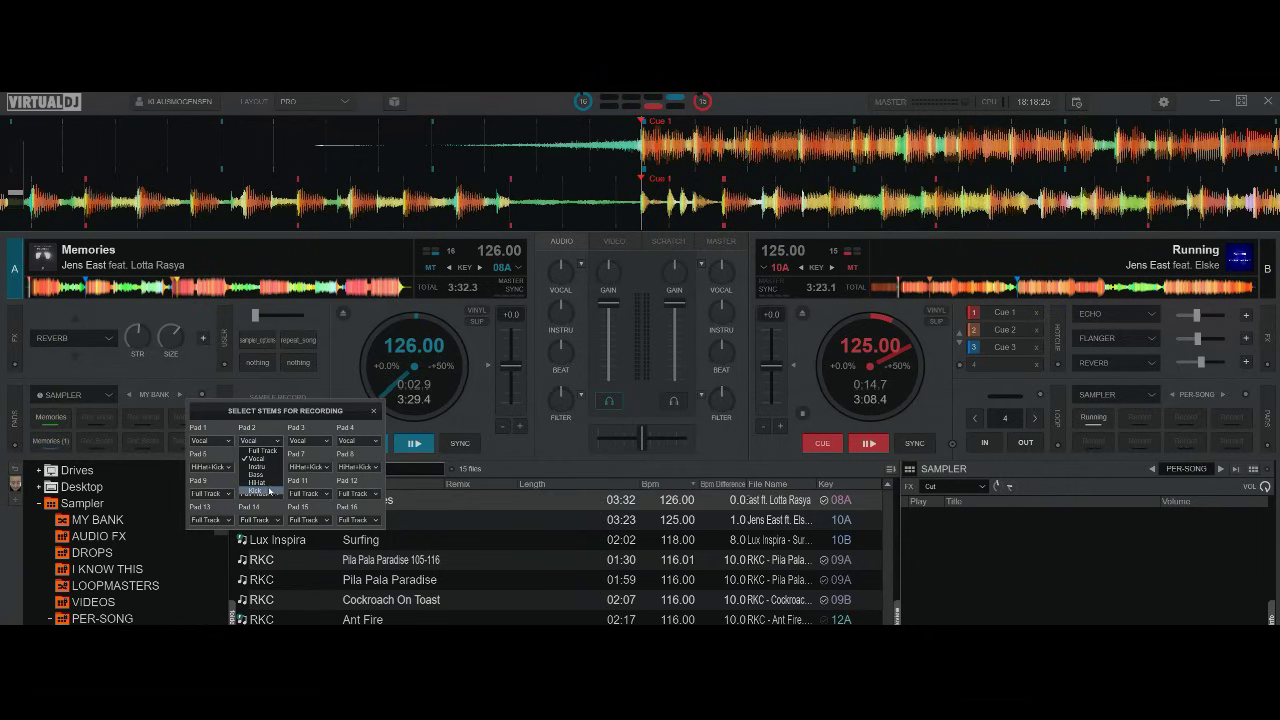
left_click(260, 475)
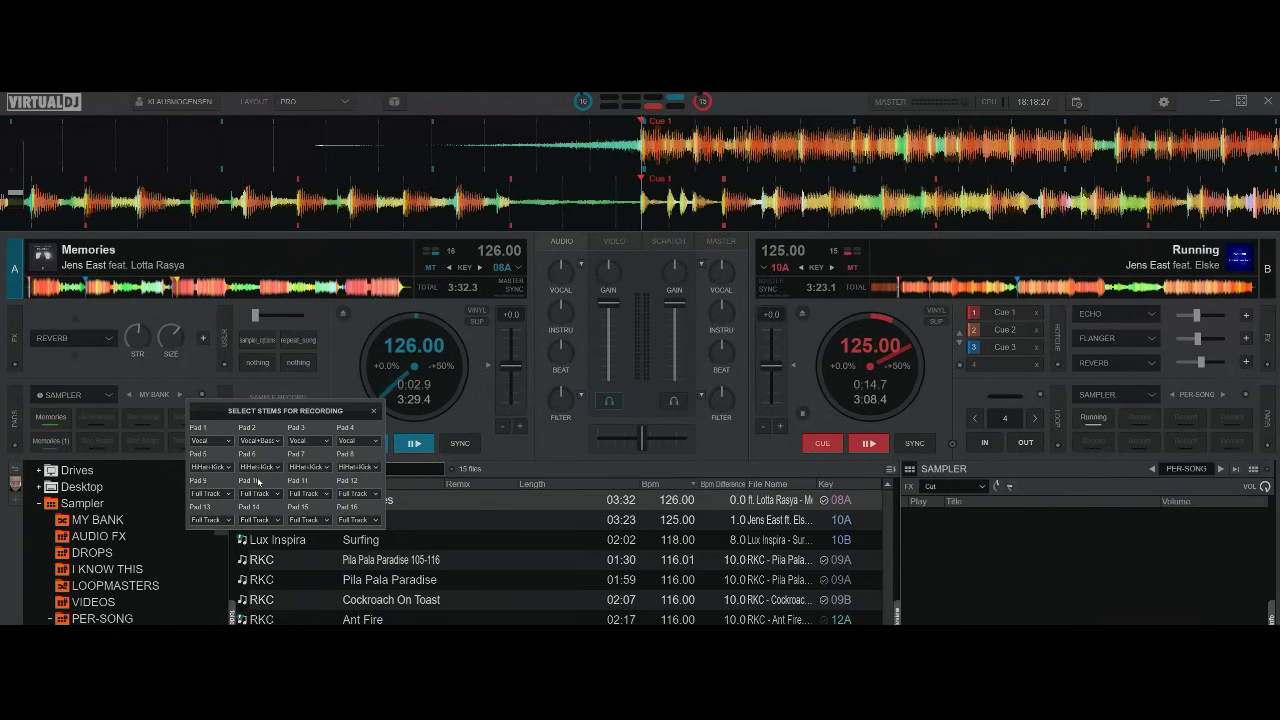
left_click_drag(262, 411, 334, 359)
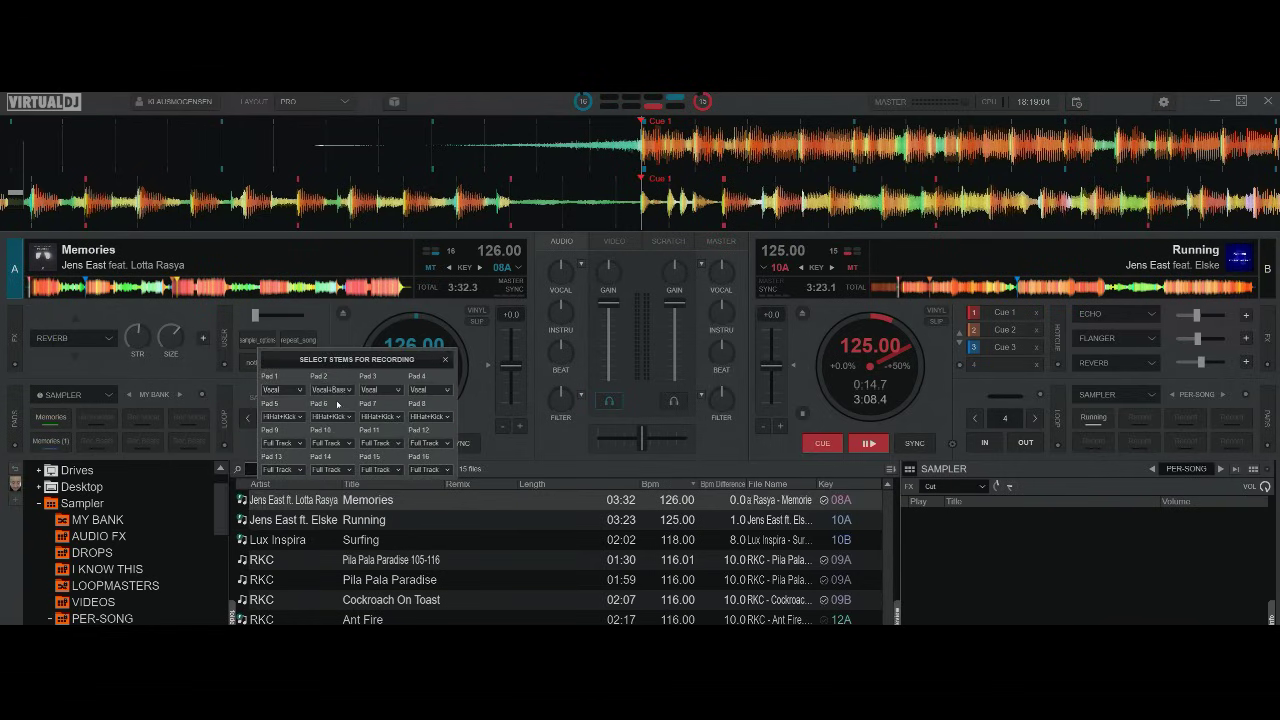
- Record a Memories sample onto the second pad of MY BANK and reduce Pad 2's recording stems to Bass only
left_click(96, 427)
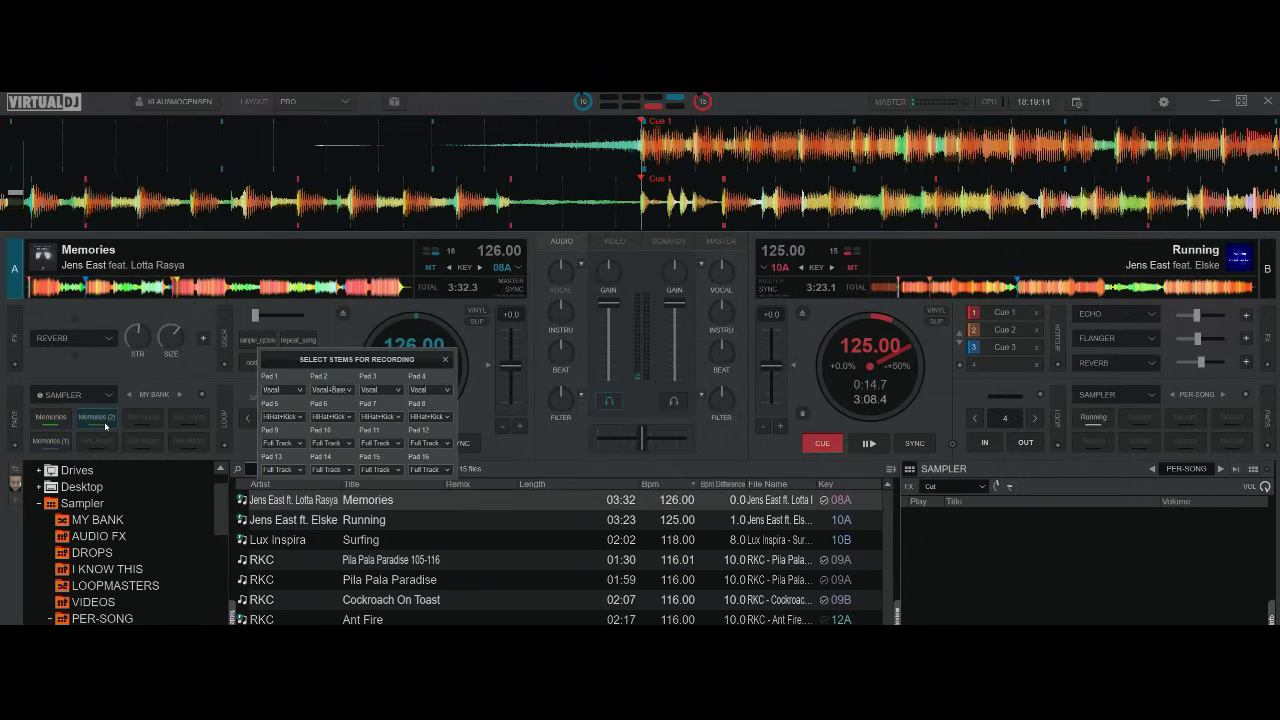
left_click(333, 389)
left_click(324, 408)
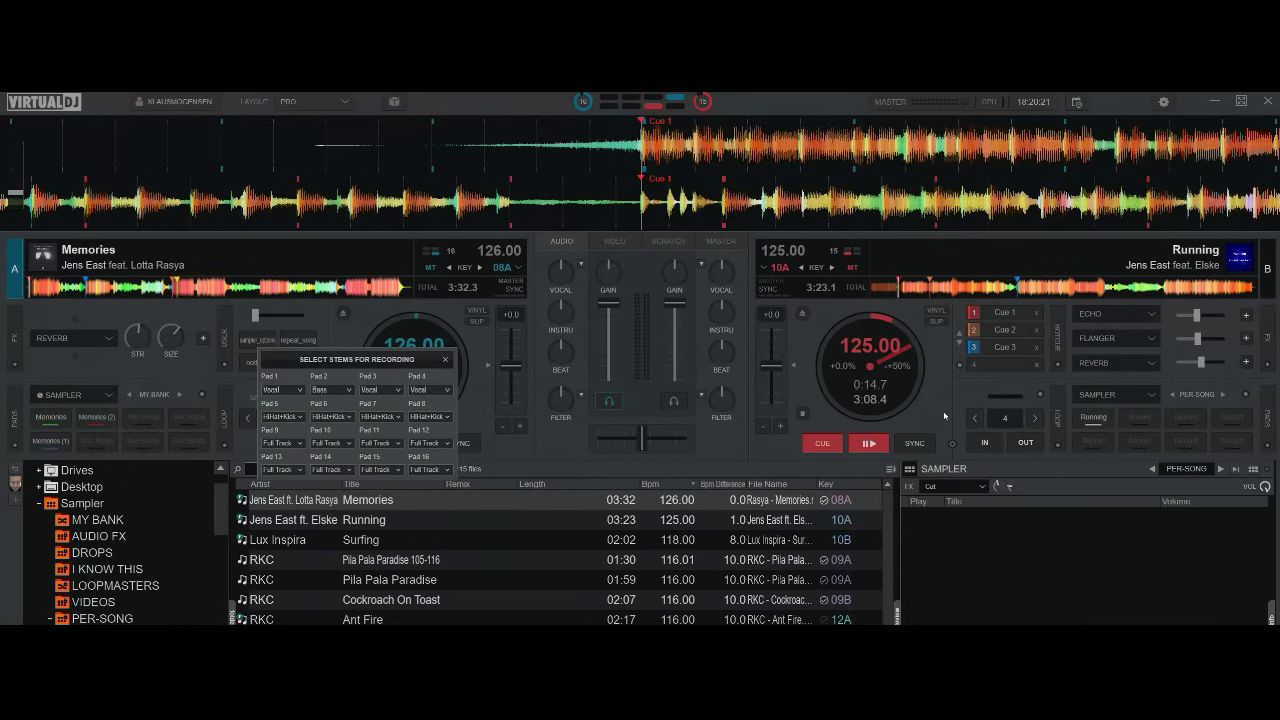
- Sync Running on deck B to 126 BPM, play it, and trigger the Memories vocal pad on deck A's sampler before pausing
left_click(899, 442)
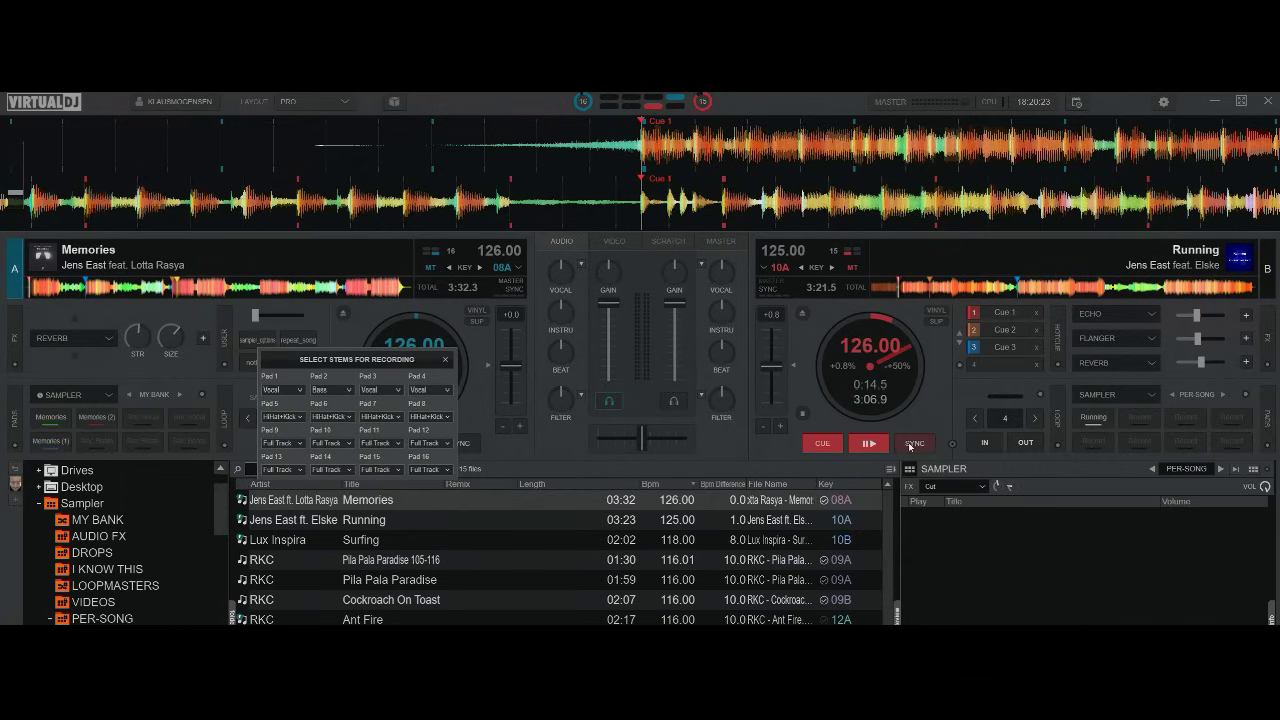
left_click(869, 445)
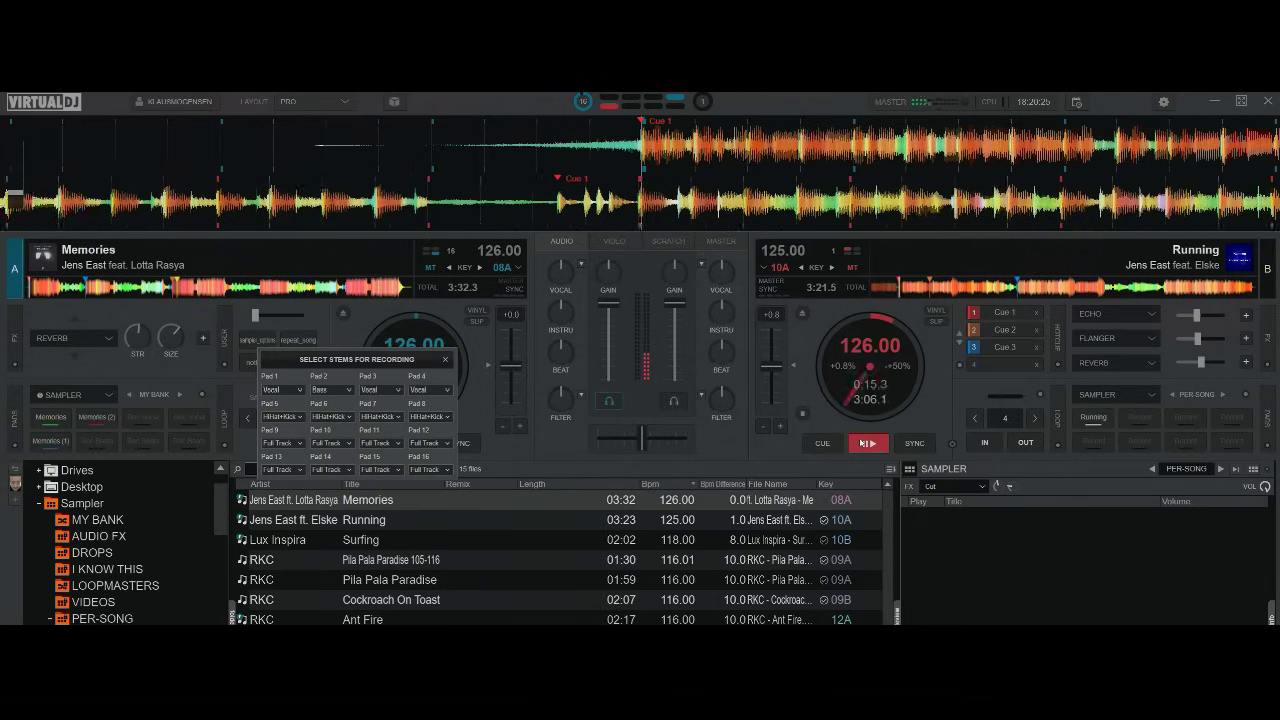
left_click(53, 419)
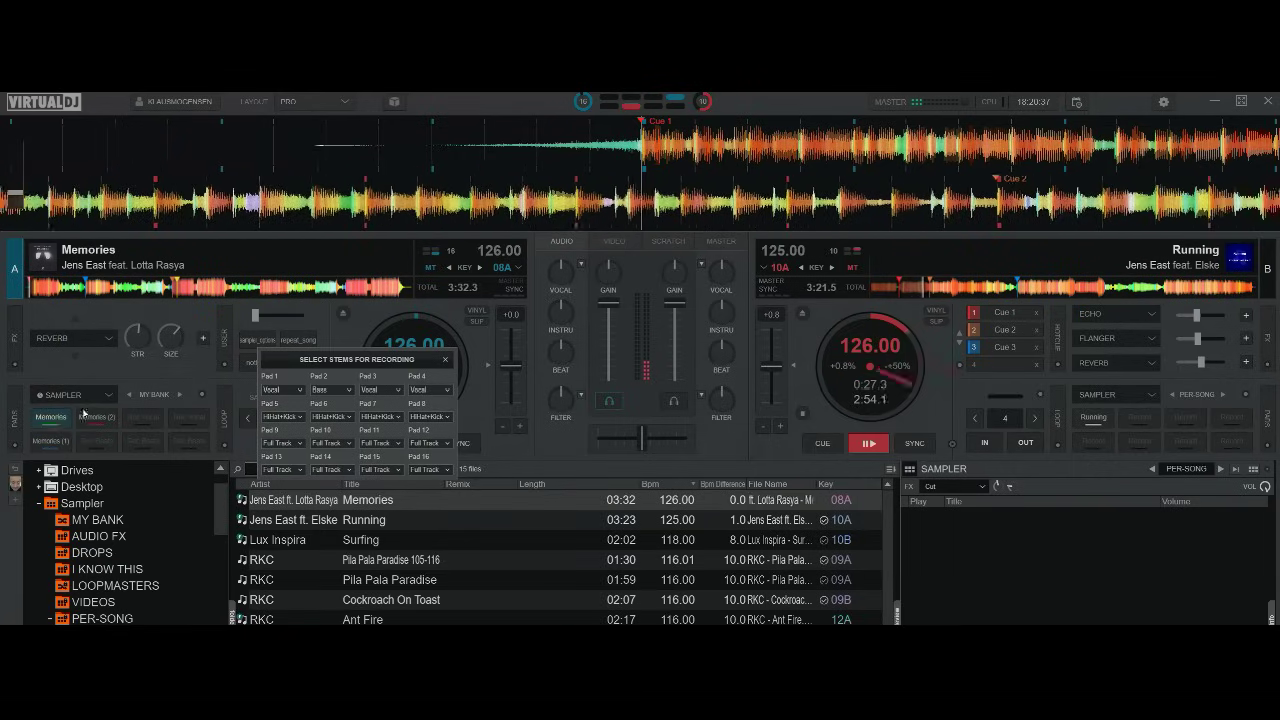
left_click(873, 448)
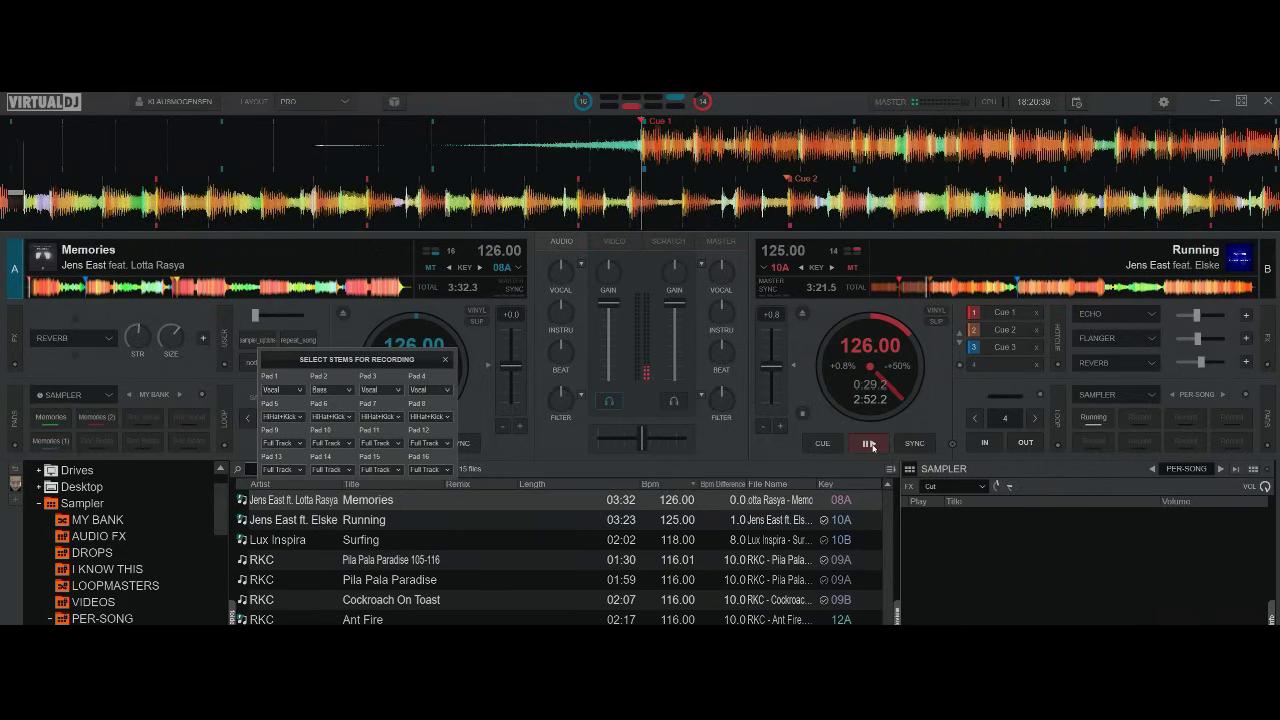
left_click(871, 447)
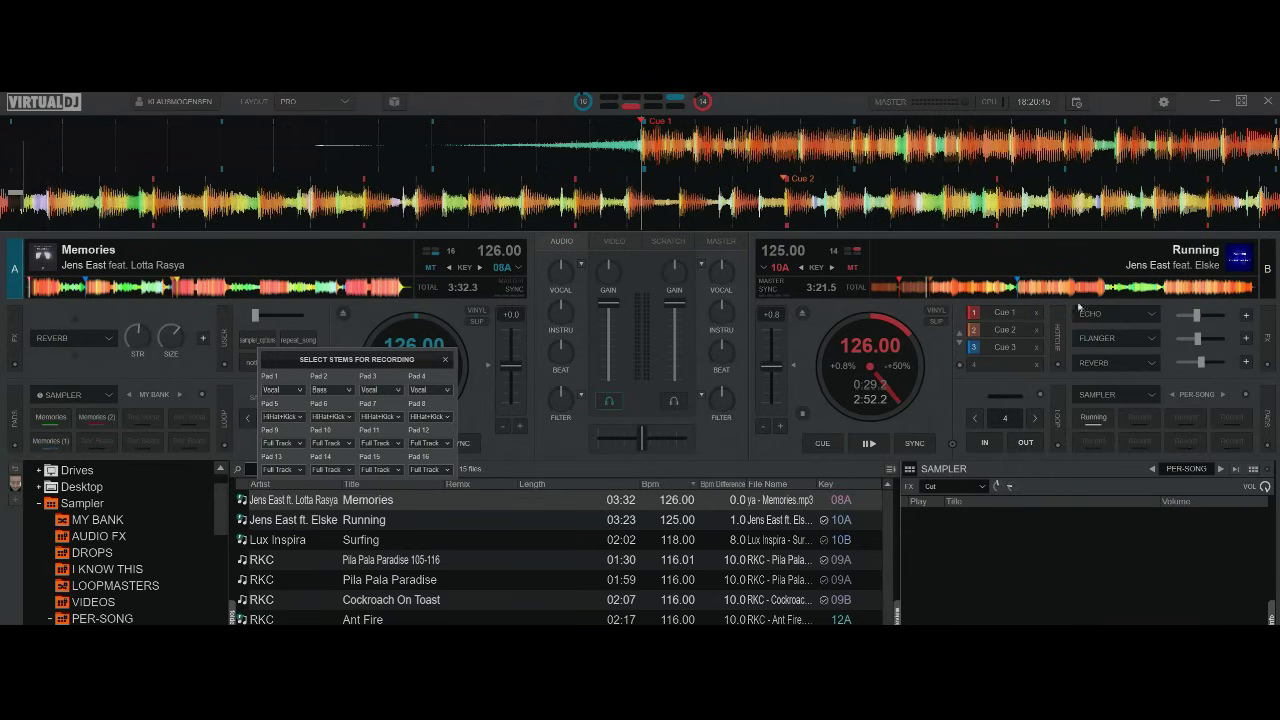
- Switch deck B's sampler to MY BANK and trigger its Memories vocal pad against Running
left_click(1173, 395)
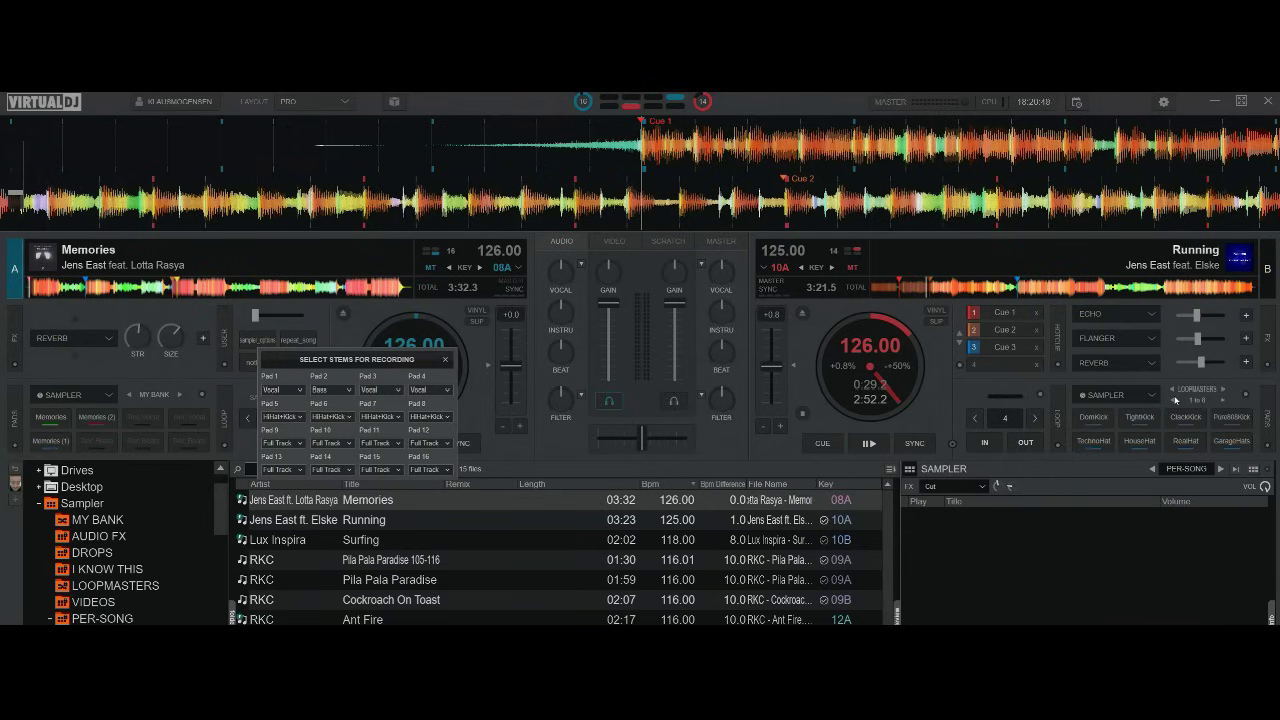
left_click(1174, 397)
left_click(1174, 395)
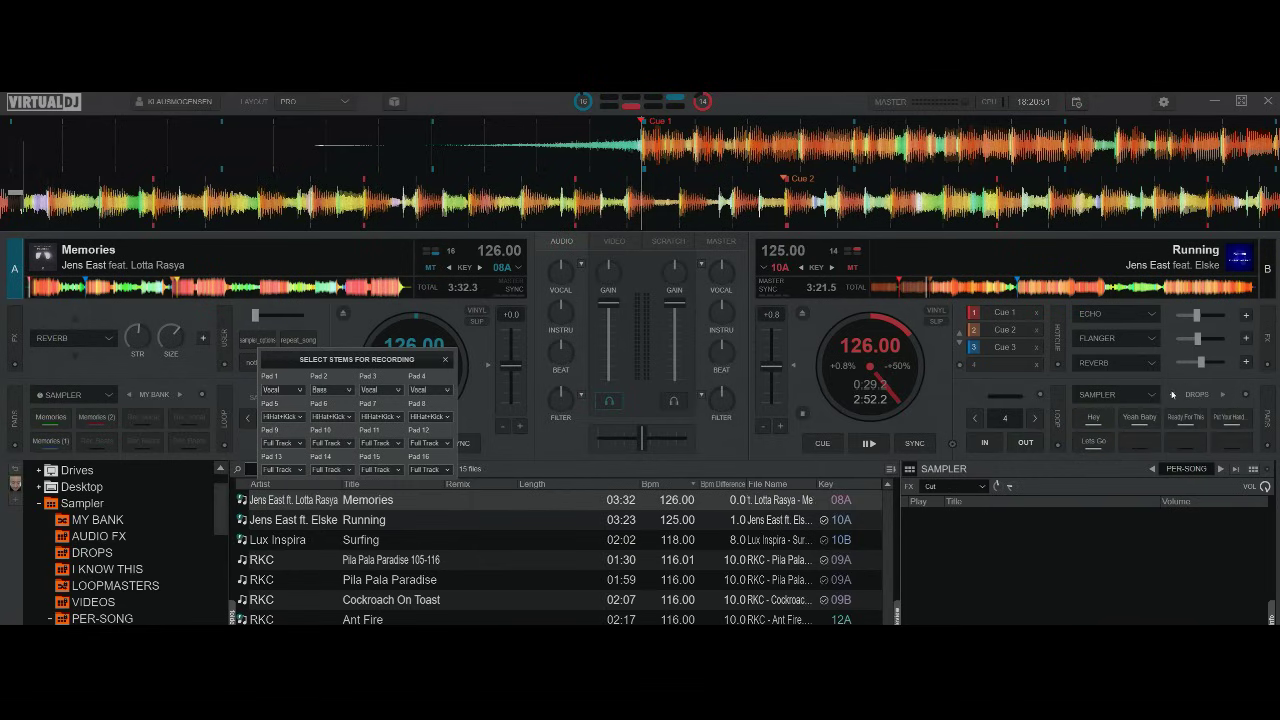
left_click(1194, 442)
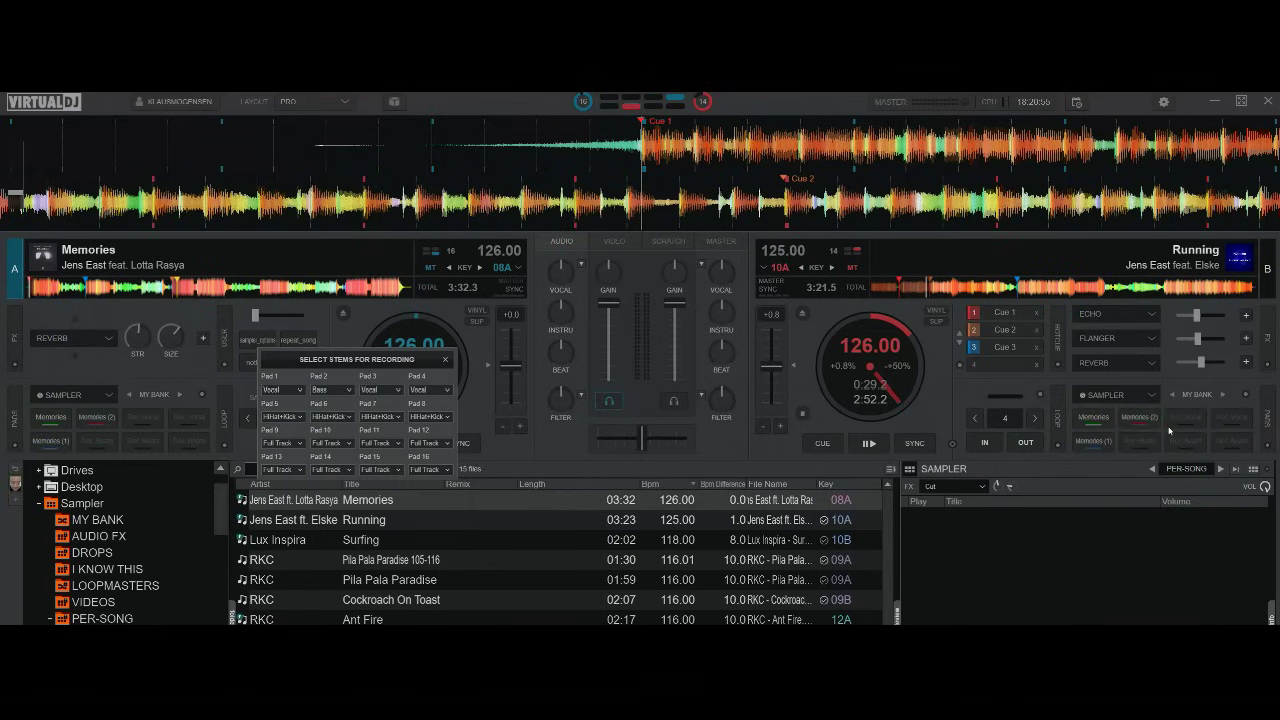
left_click(1093, 417)
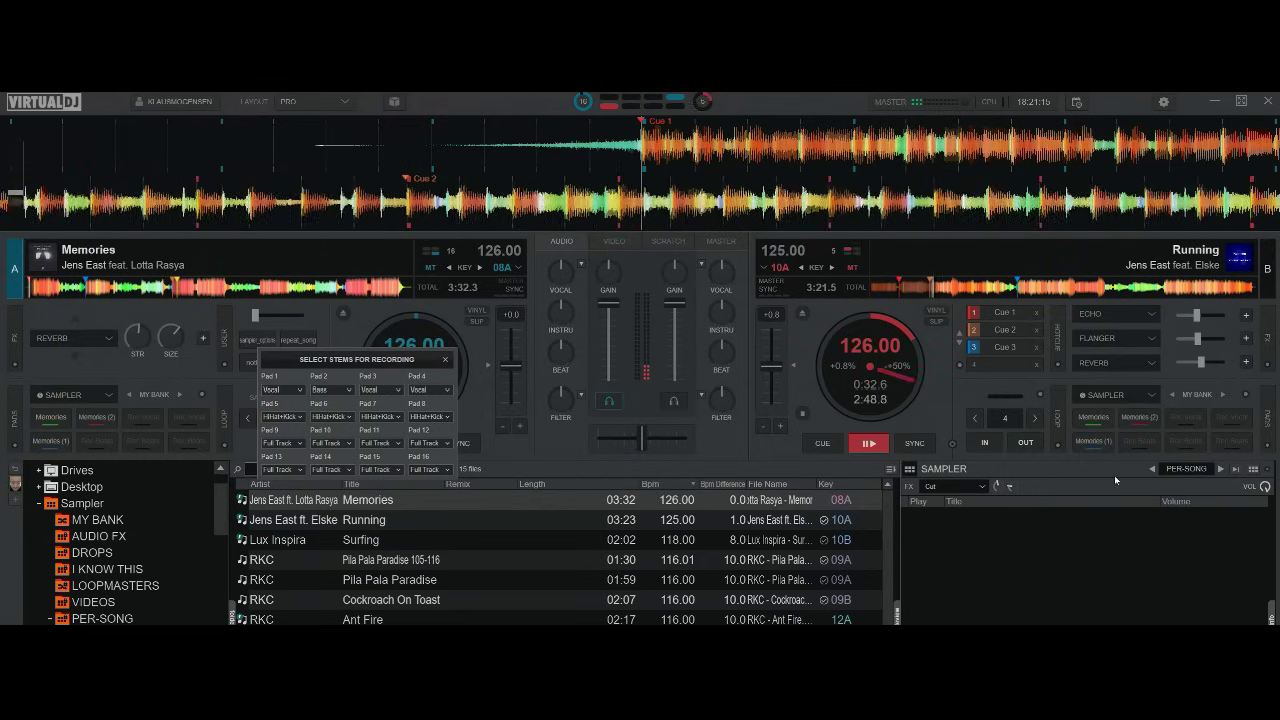
left_click(1095, 418)
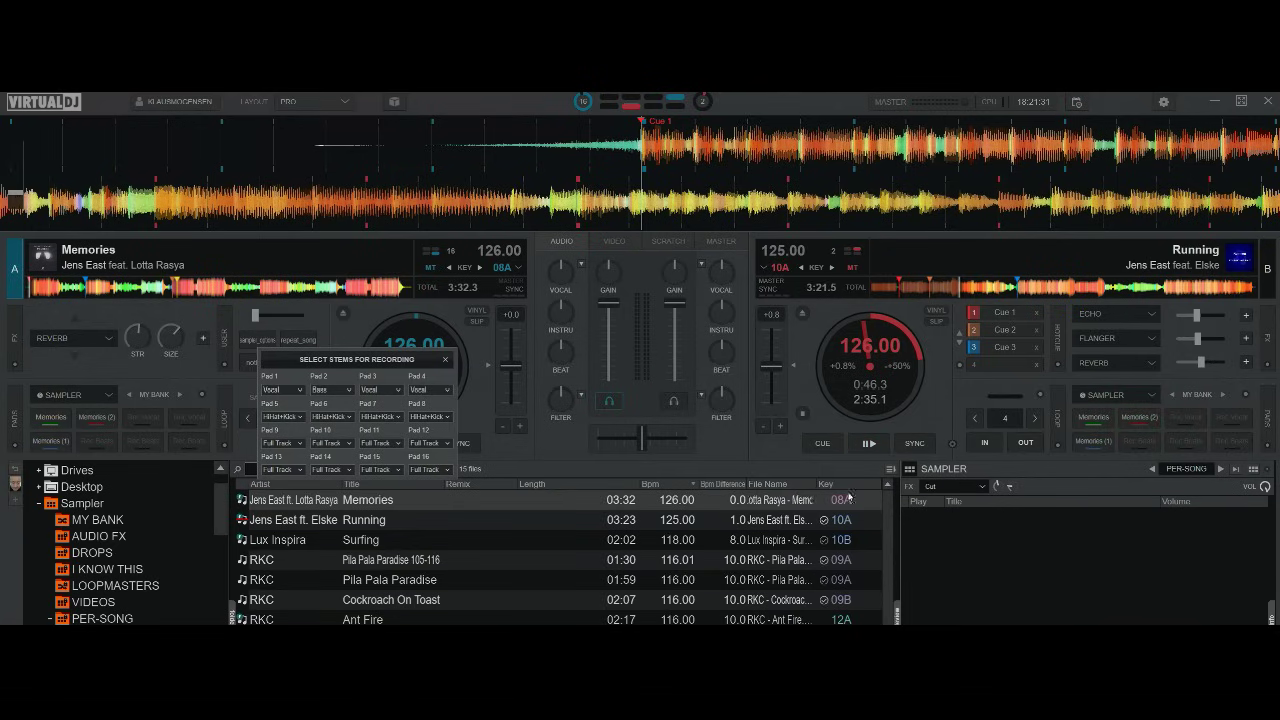
- Resume Running on deck B and swap in the Memories (2) bass sample from its sampler pads, then release it
left_click(869, 444)
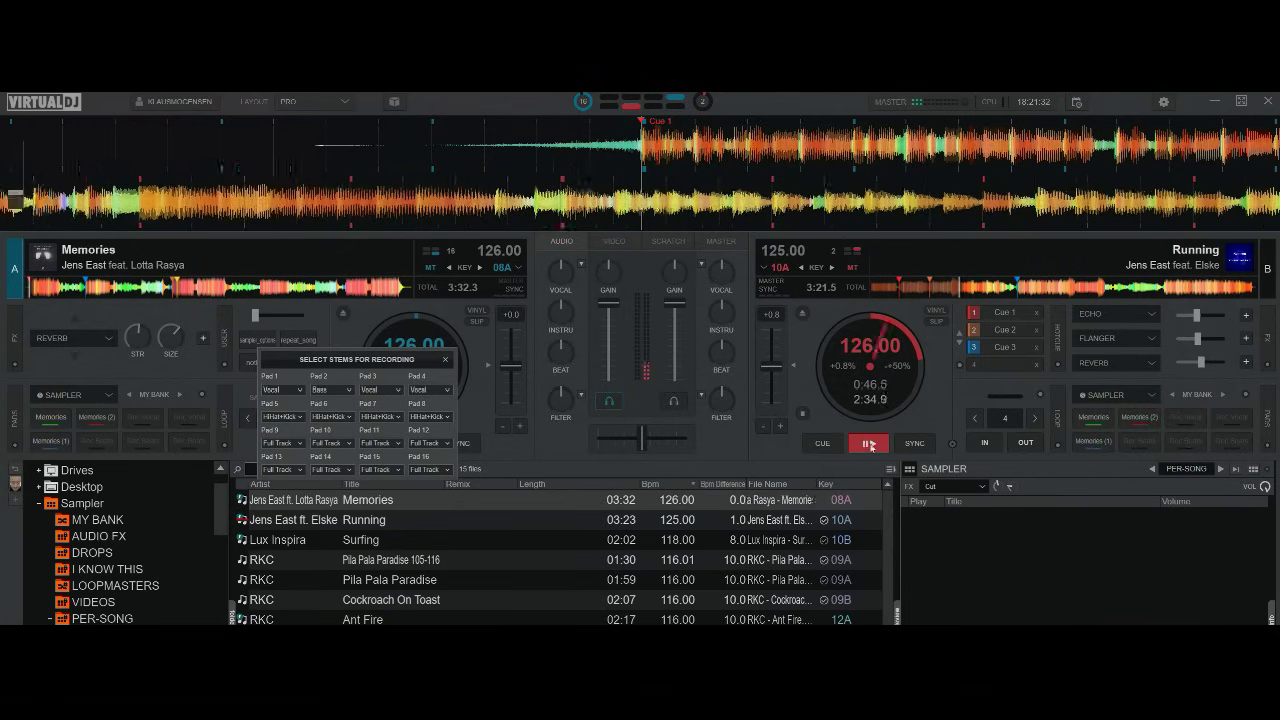
left_click(1139, 421)
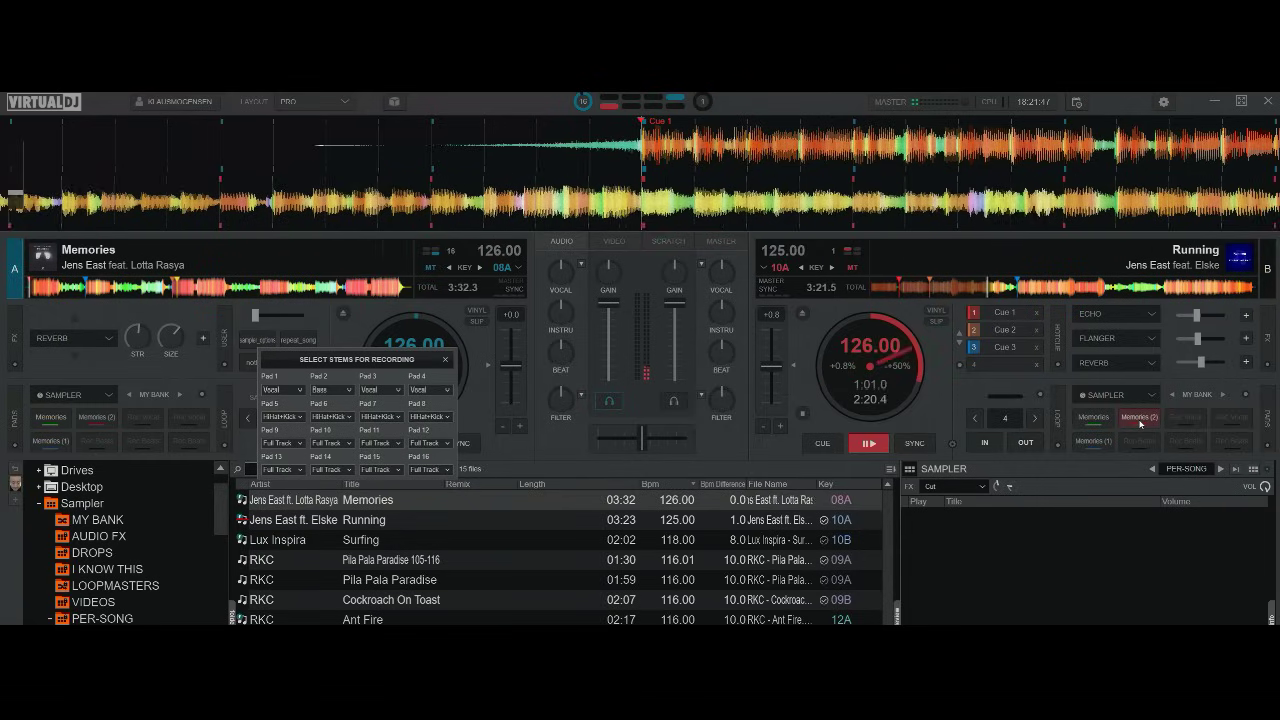
left_click(1139, 424)
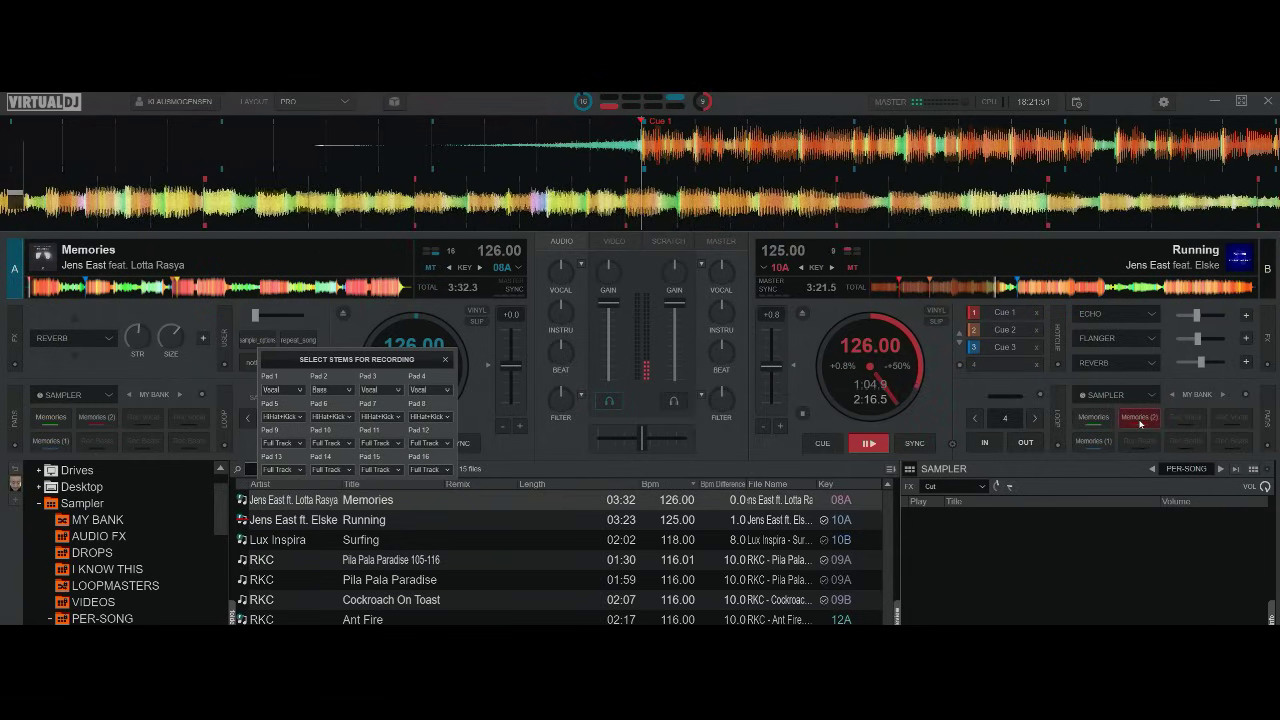
left_click(1140, 424)
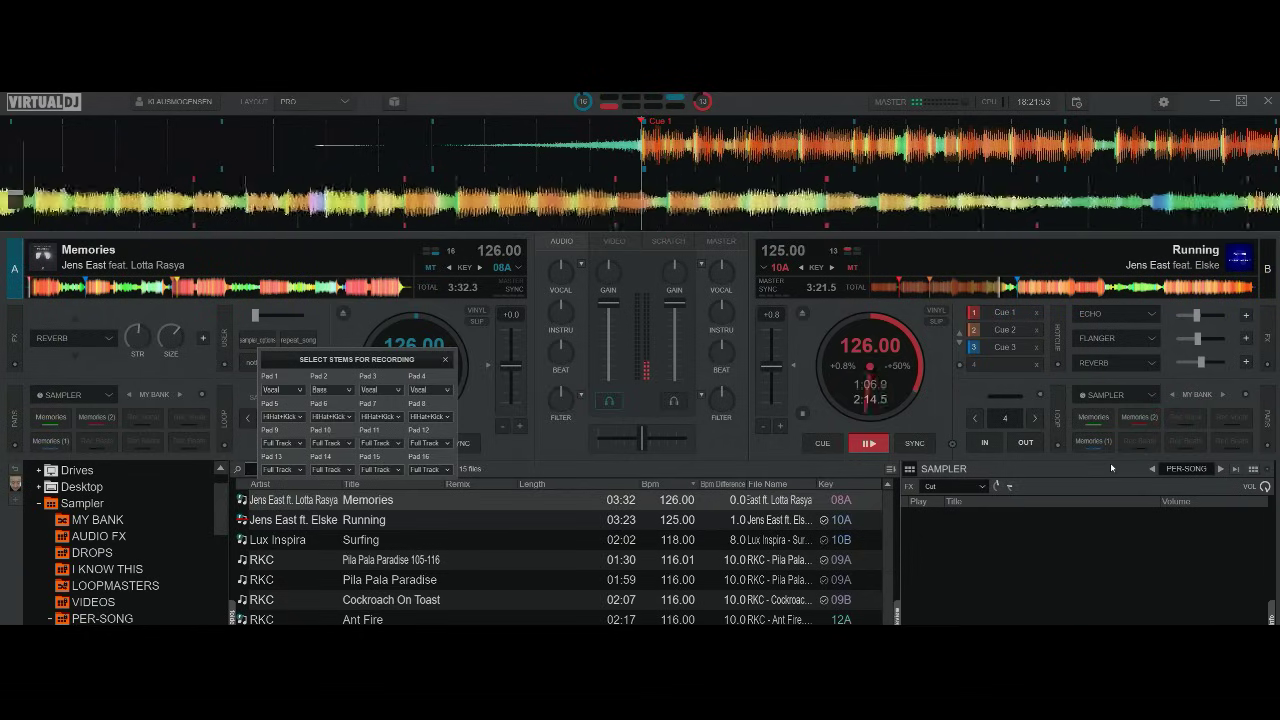
- Swap the Memories (1) beats sample into Running from deck B's fifth pad, then turn it off
left_click(1095, 442)
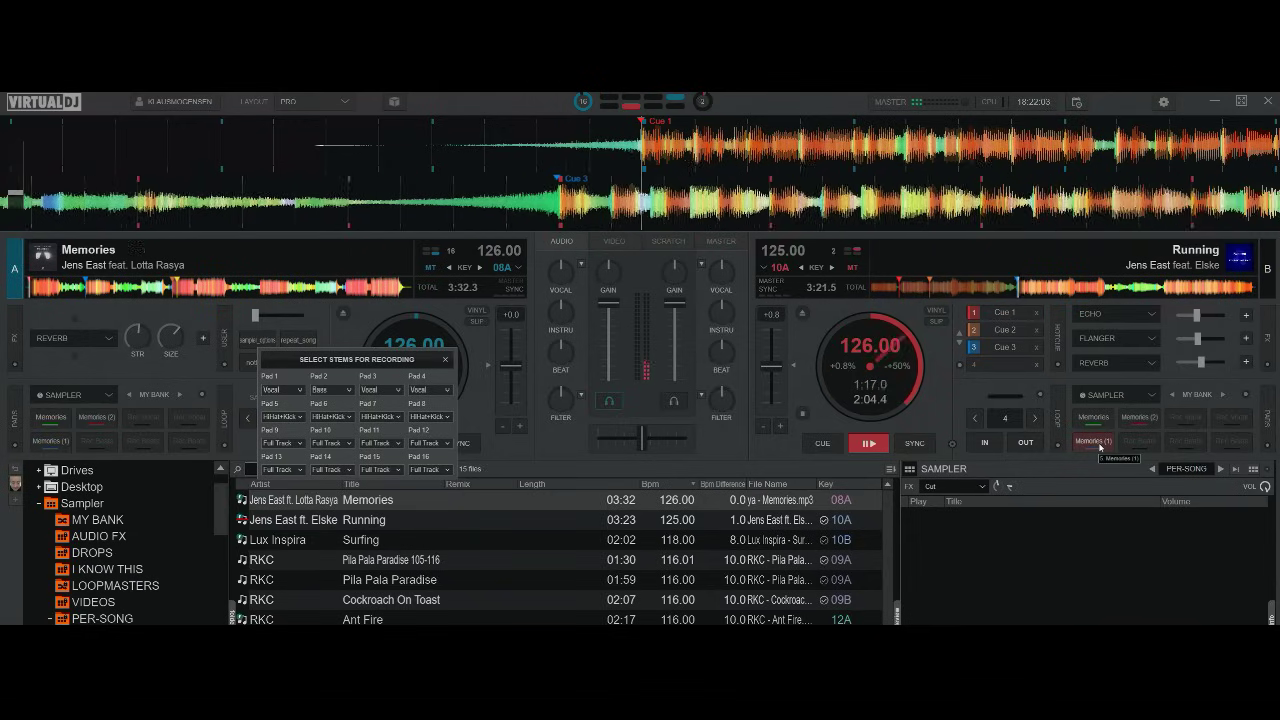
left_click(1100, 446)
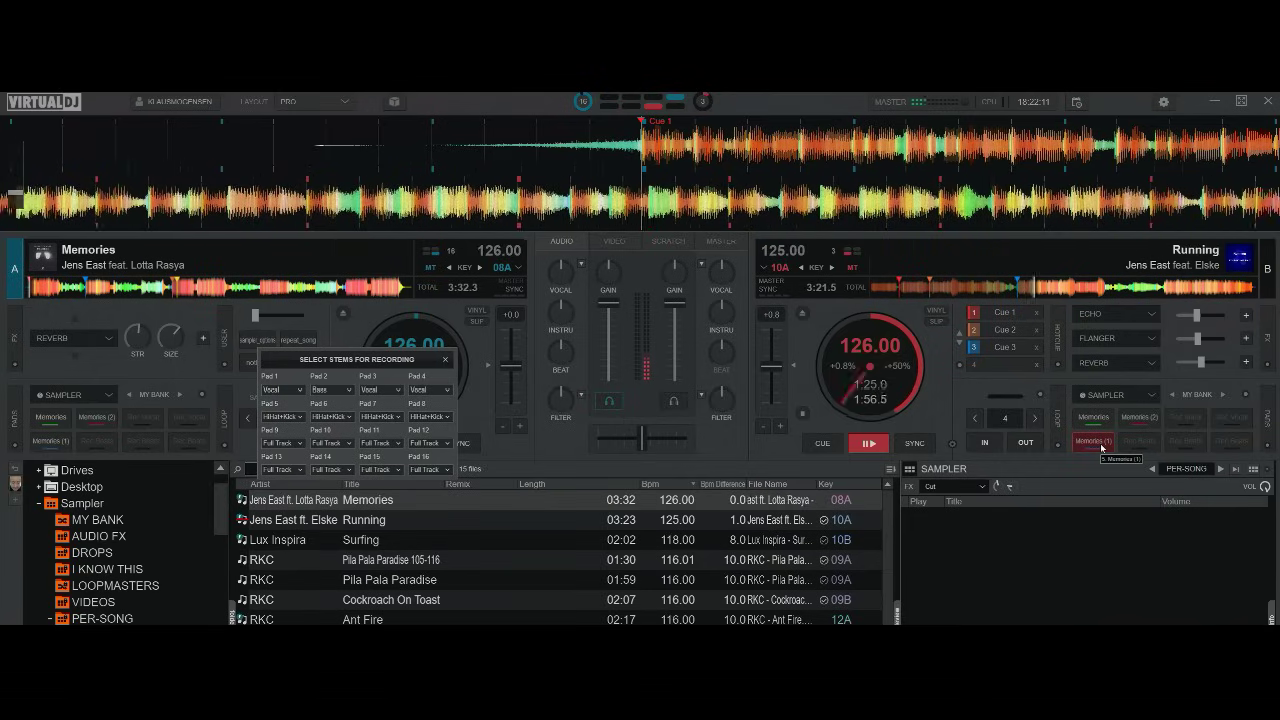
left_click(1102, 445)
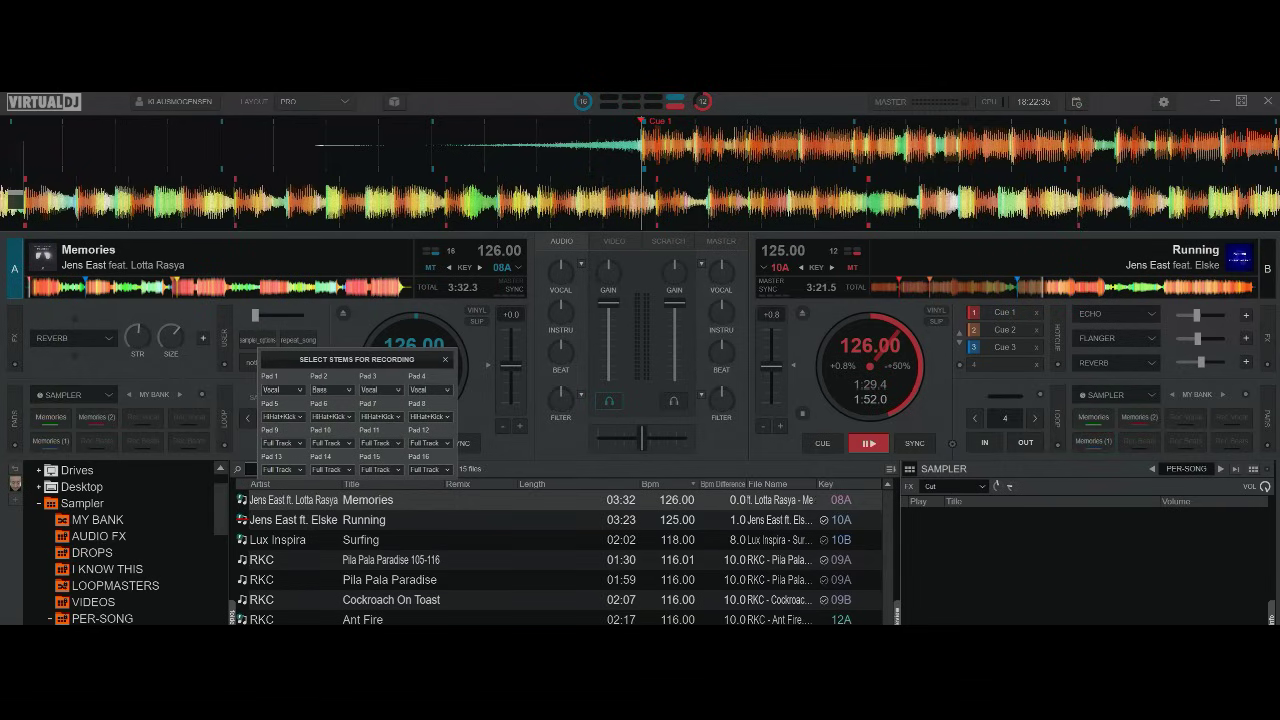
- Open MY BANK's Memories (1) sample in the Sample Editor and examine its stem options
left_click(97, 520)
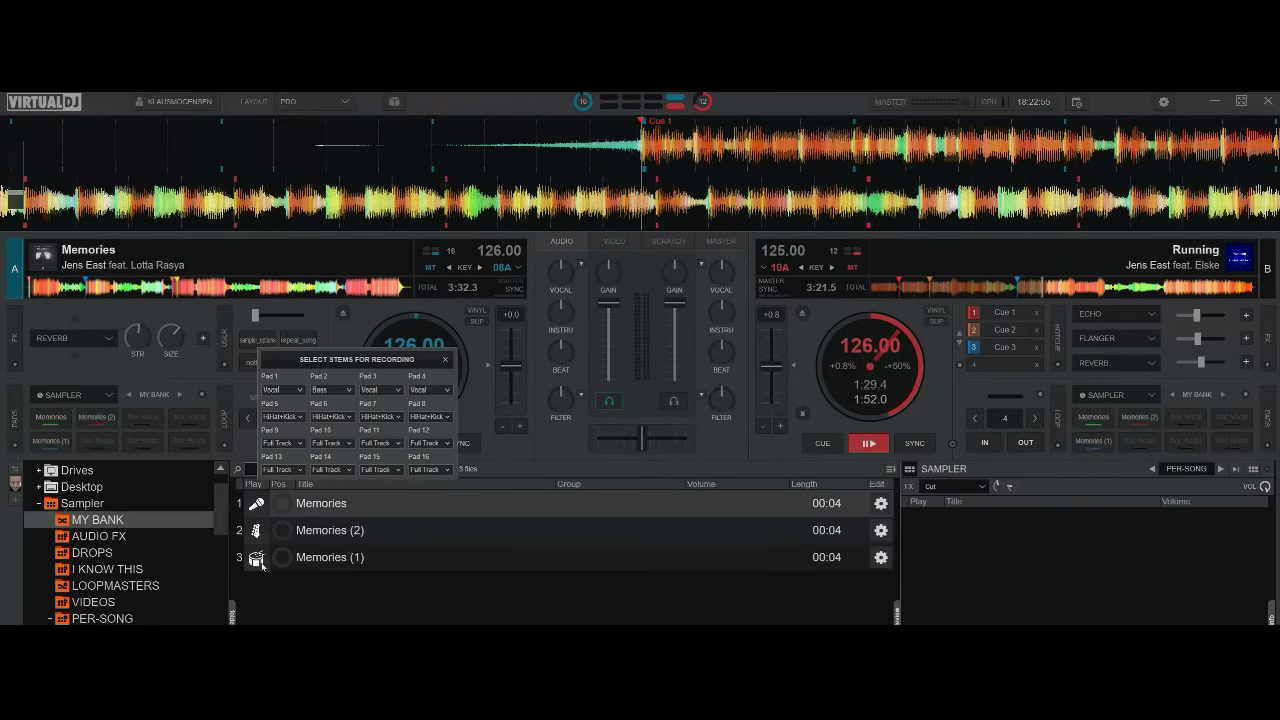
right_click(261, 563)
left_click(278, 573)
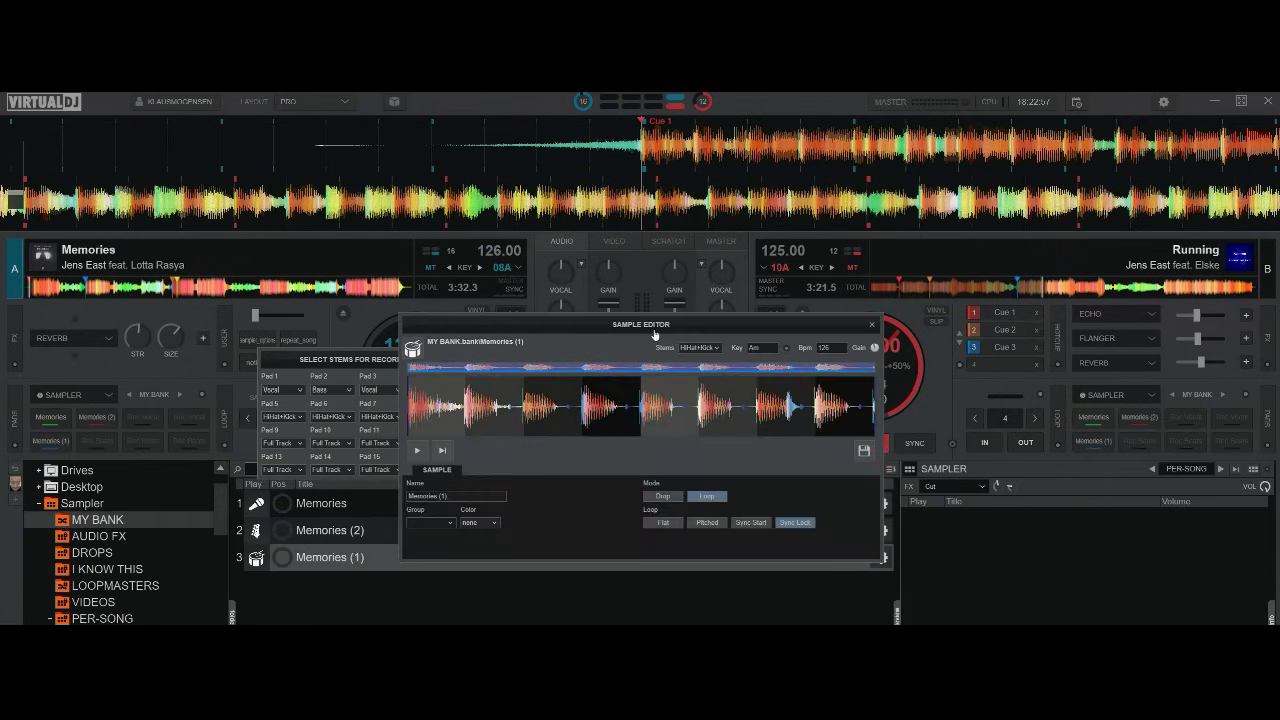
left_click_drag(655, 333, 453, 346)
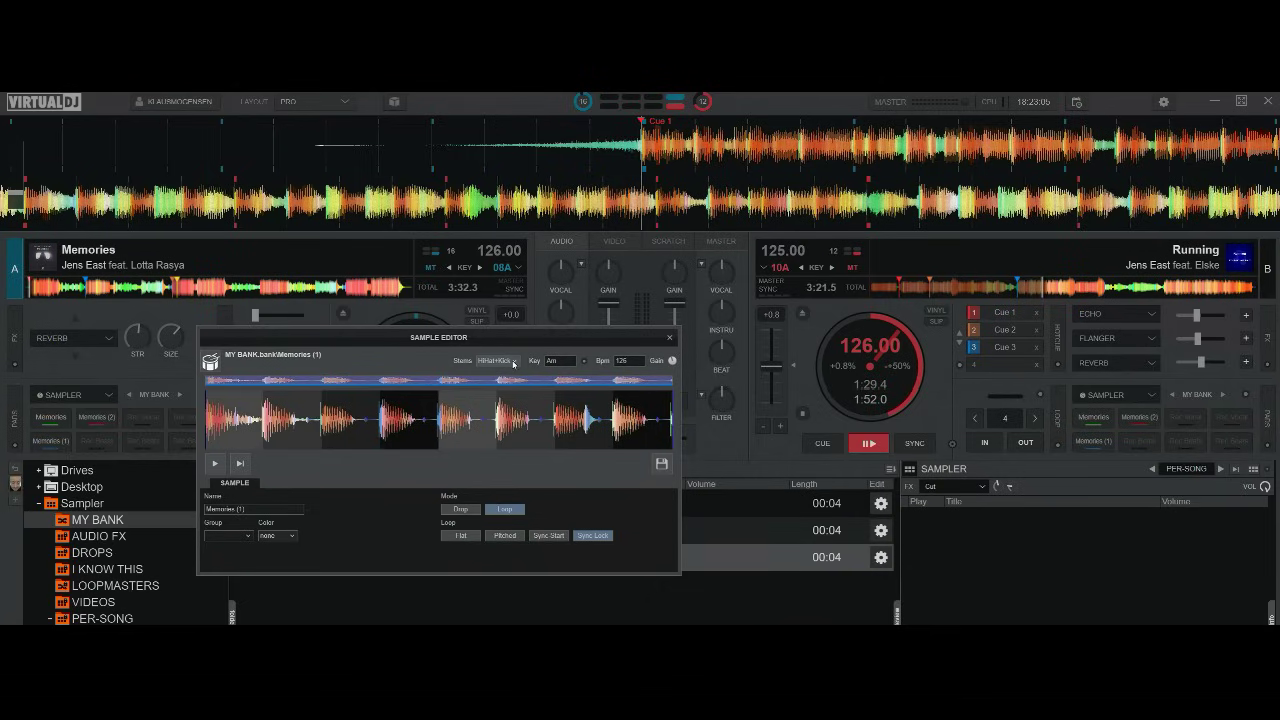
left_click(517, 364)
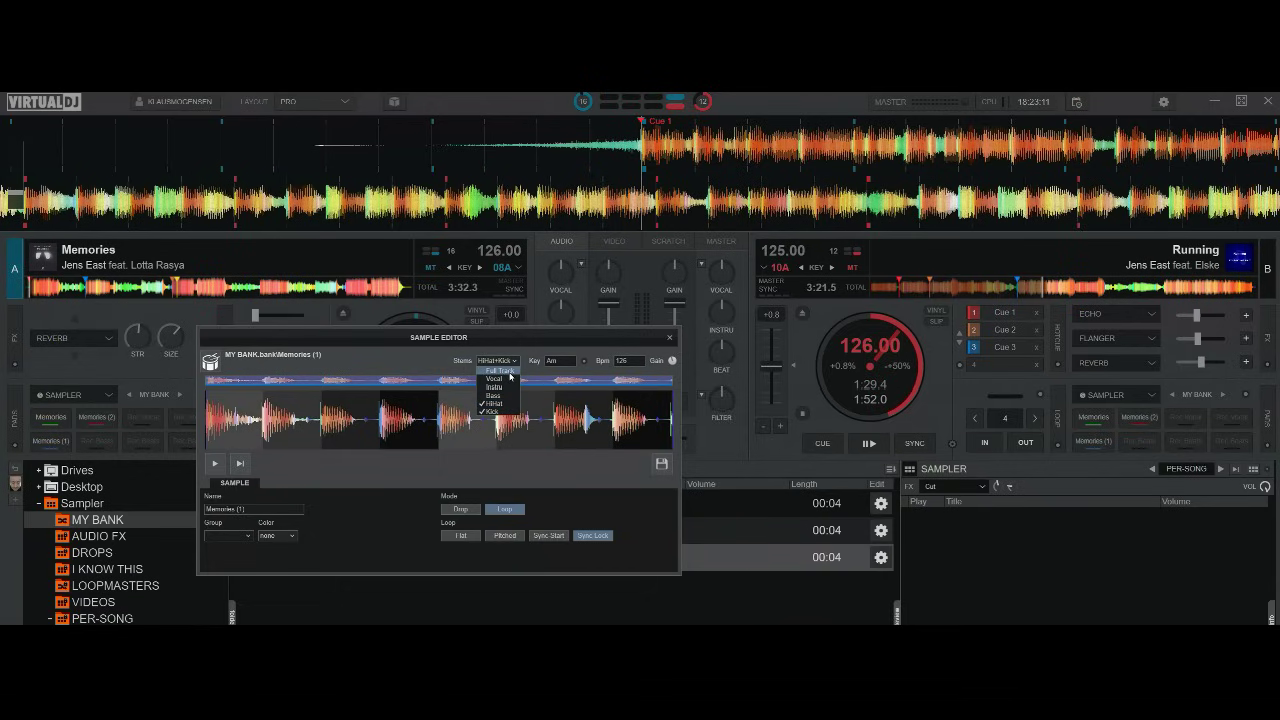
left_click(408, 368)
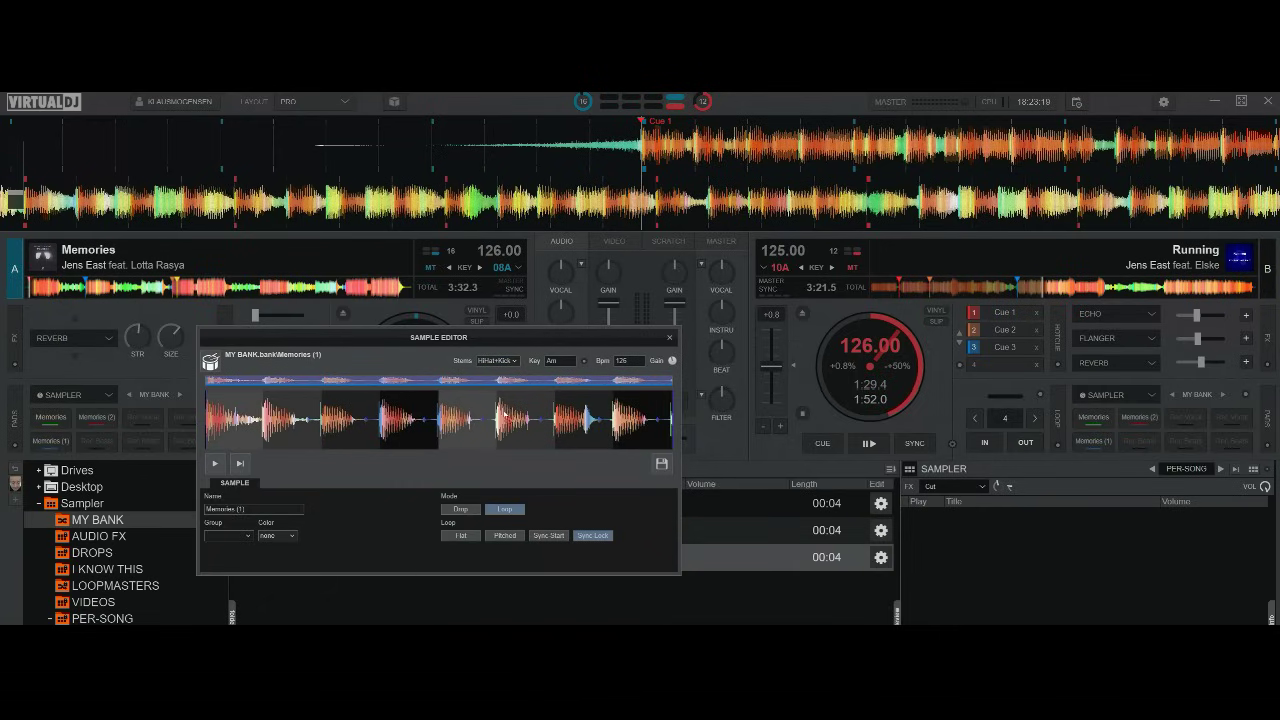
- Set the stems of the Memories (1) sample to Vocal only and save the changes on closing the editor
left_click(516, 360)
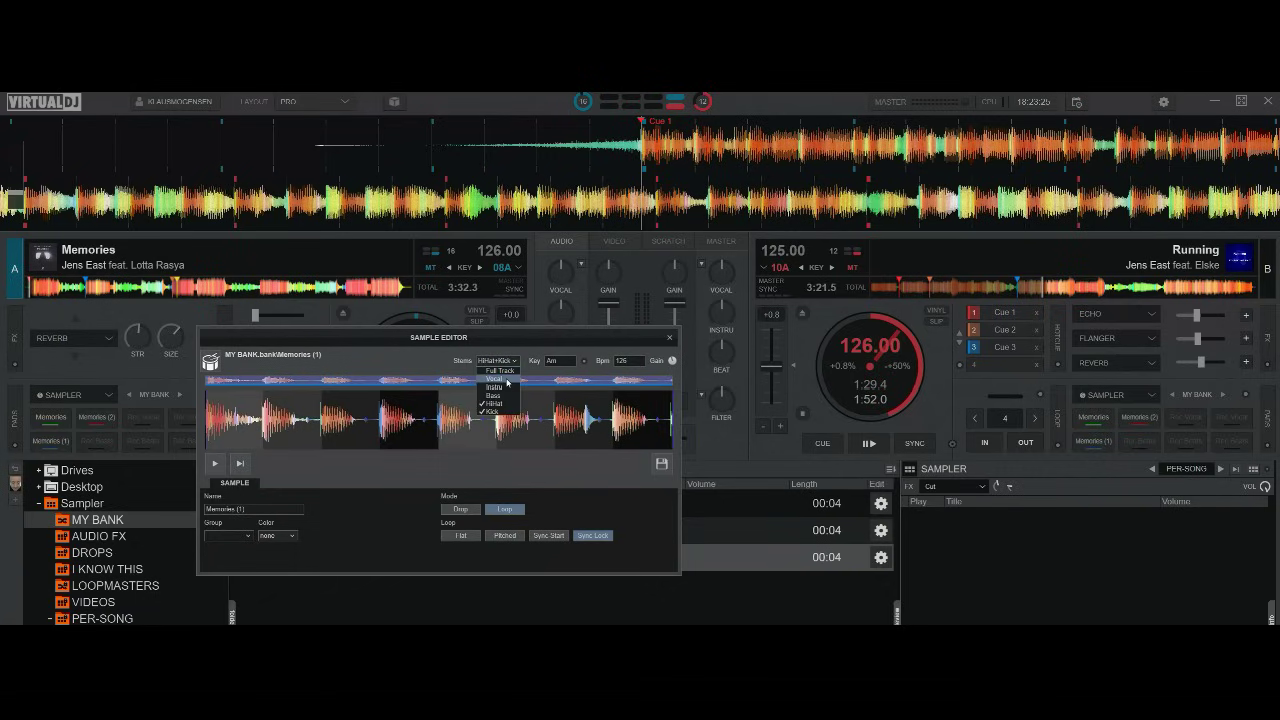
left_click(500, 379)
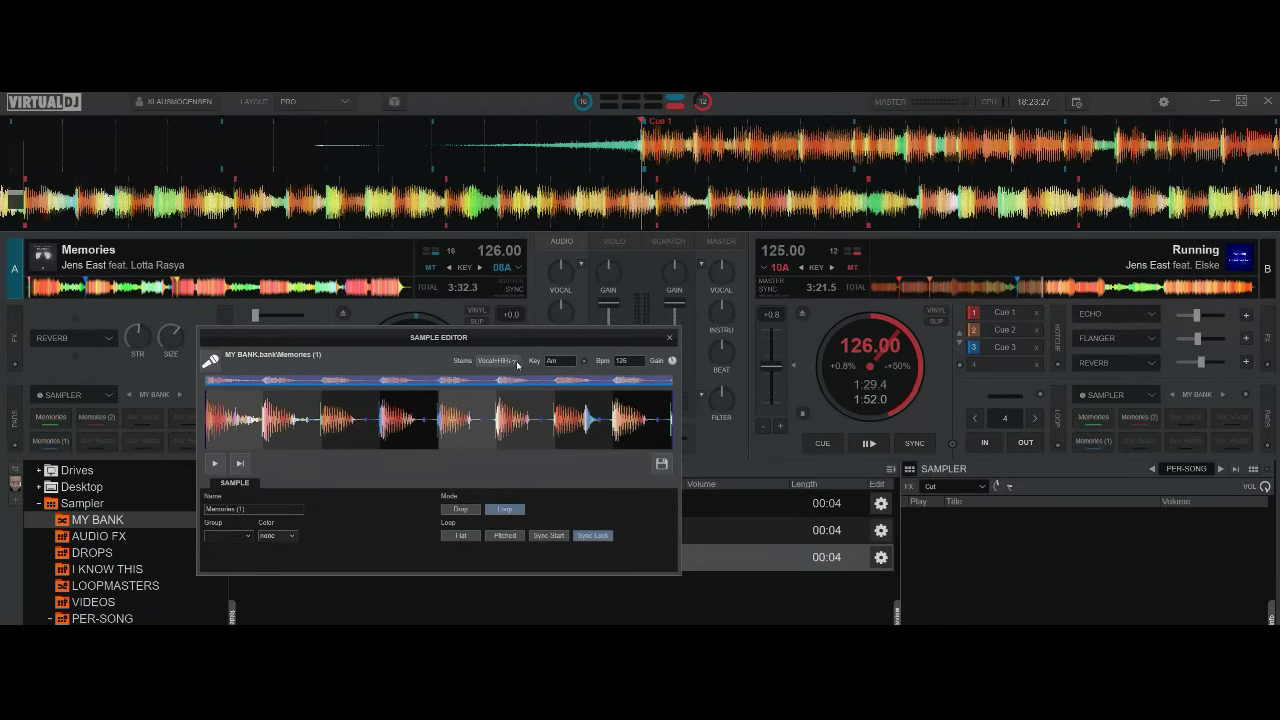
left_click(498, 360)
left_click(484, 411)
left_click(516, 362)
left_click(491, 411)
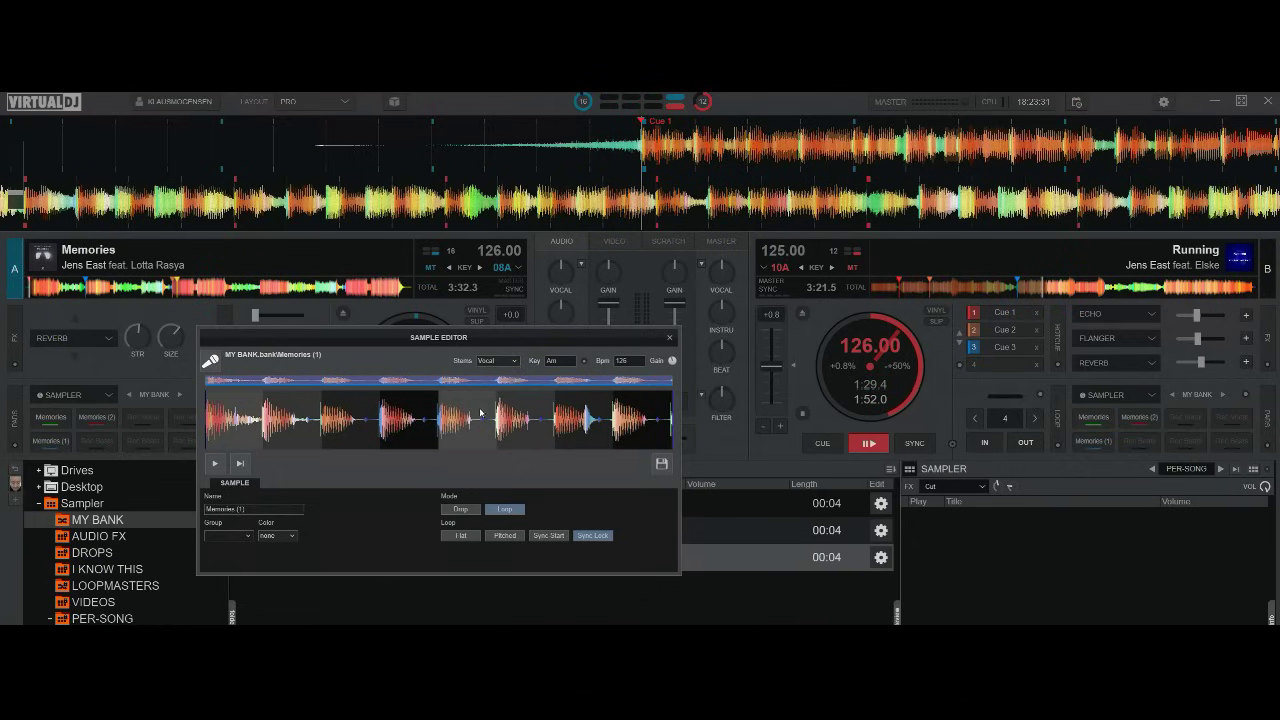
left_click(516, 362)
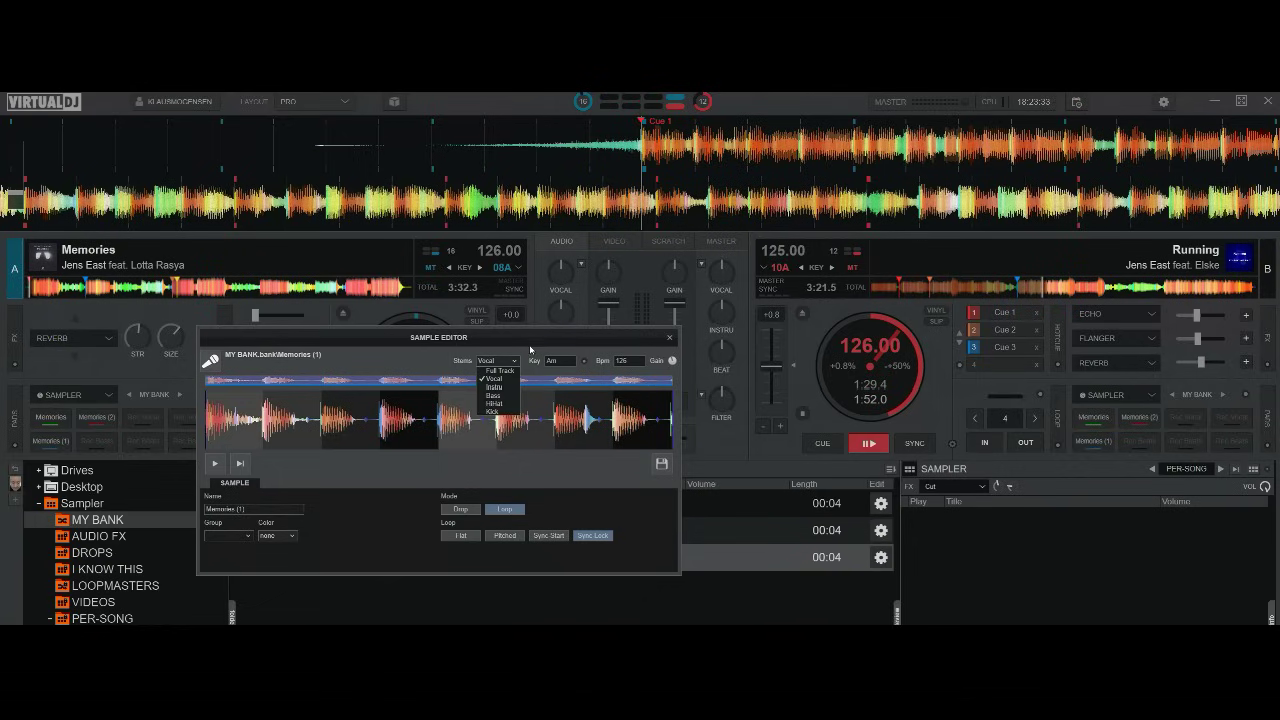
left_click(534, 351)
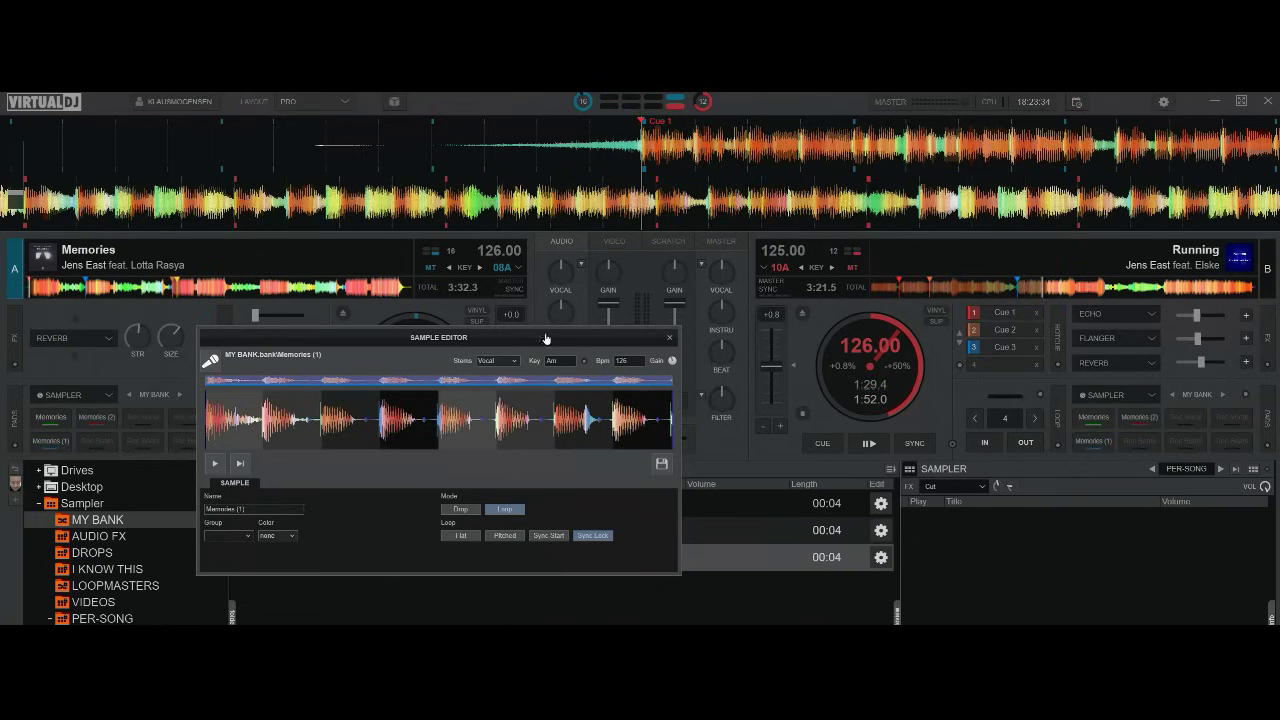
left_click(672, 340)
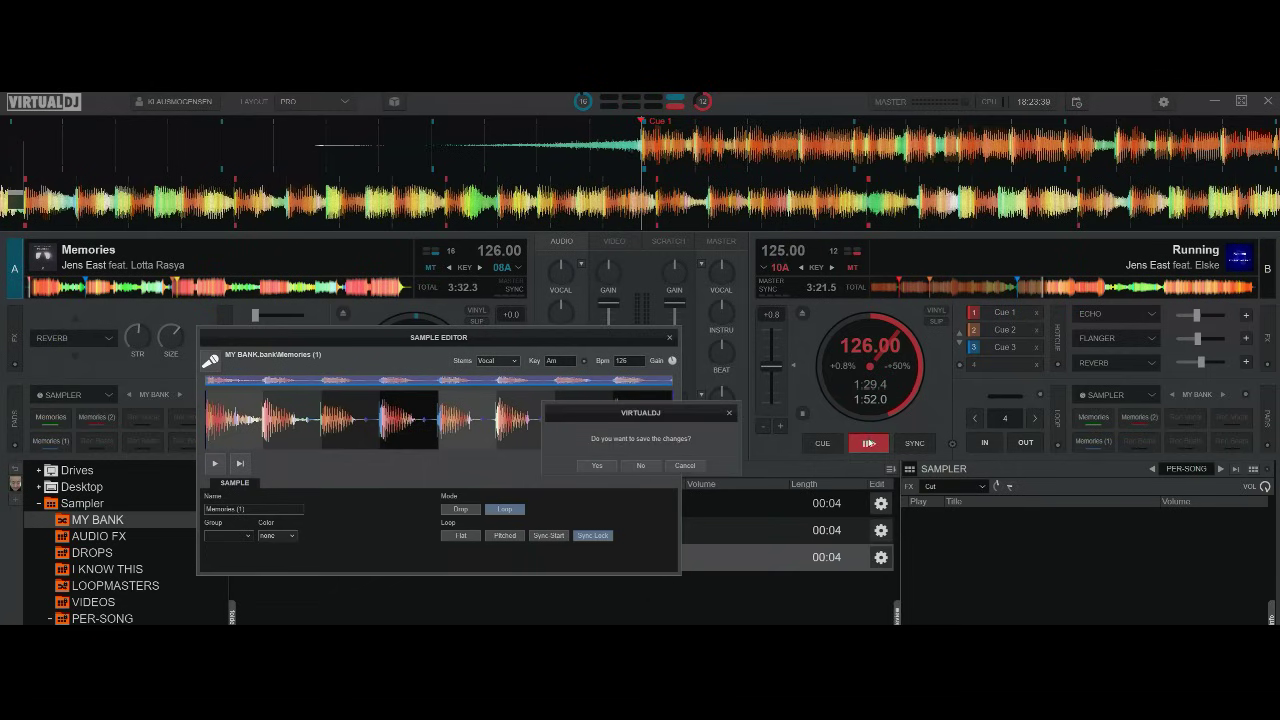
left_click(597, 466)
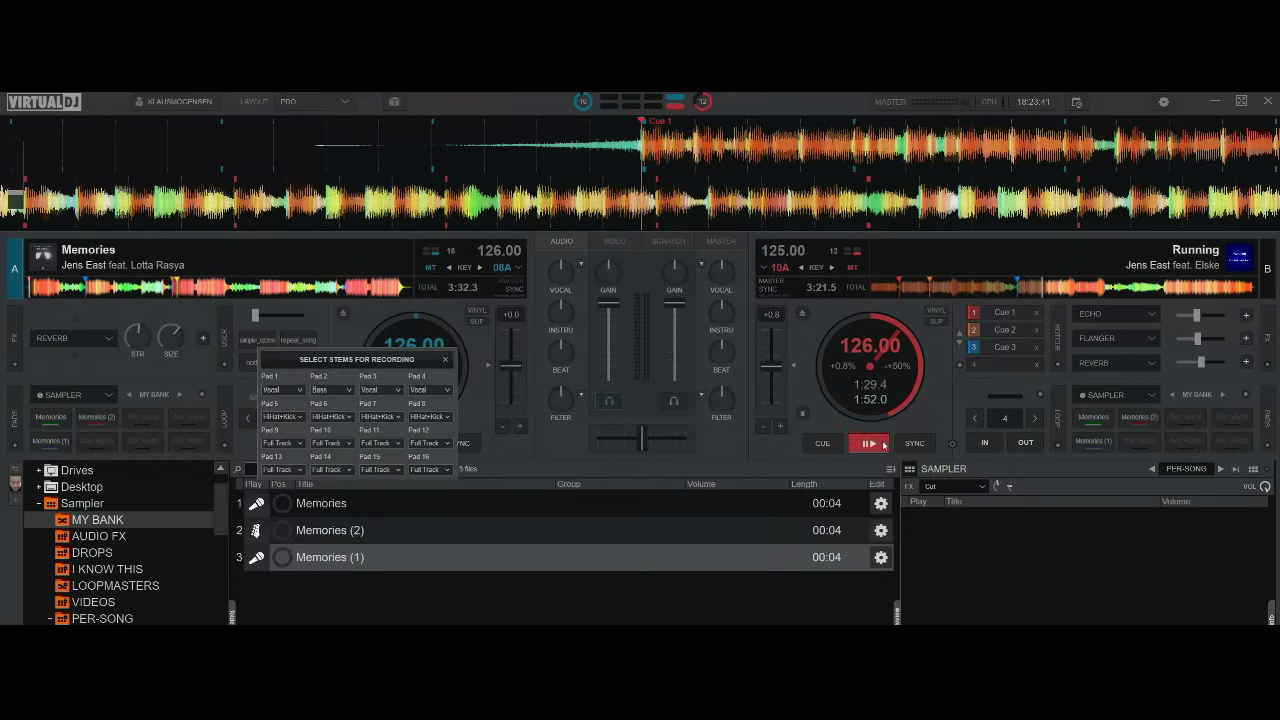
- Play Running on deck B and trigger the edited Memories (1) pad in its sampler
left_click(872, 444)
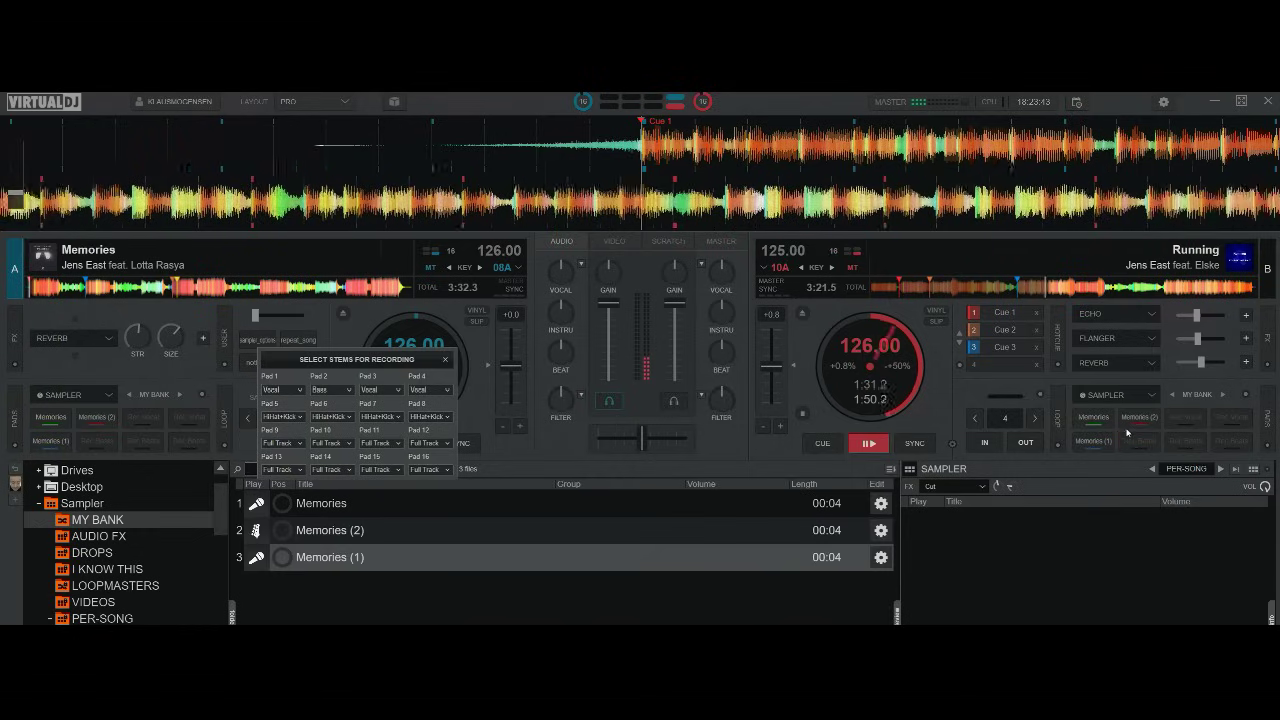
left_click(1093, 441)
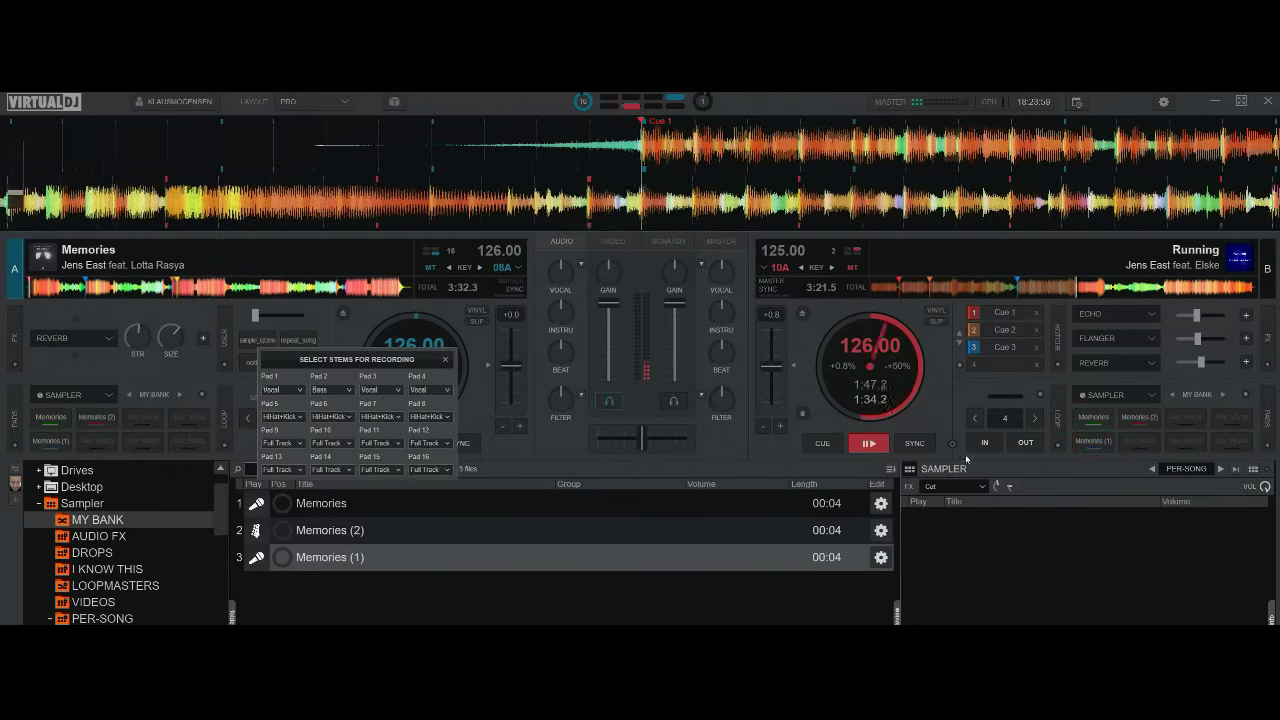
left_click(1098, 448)
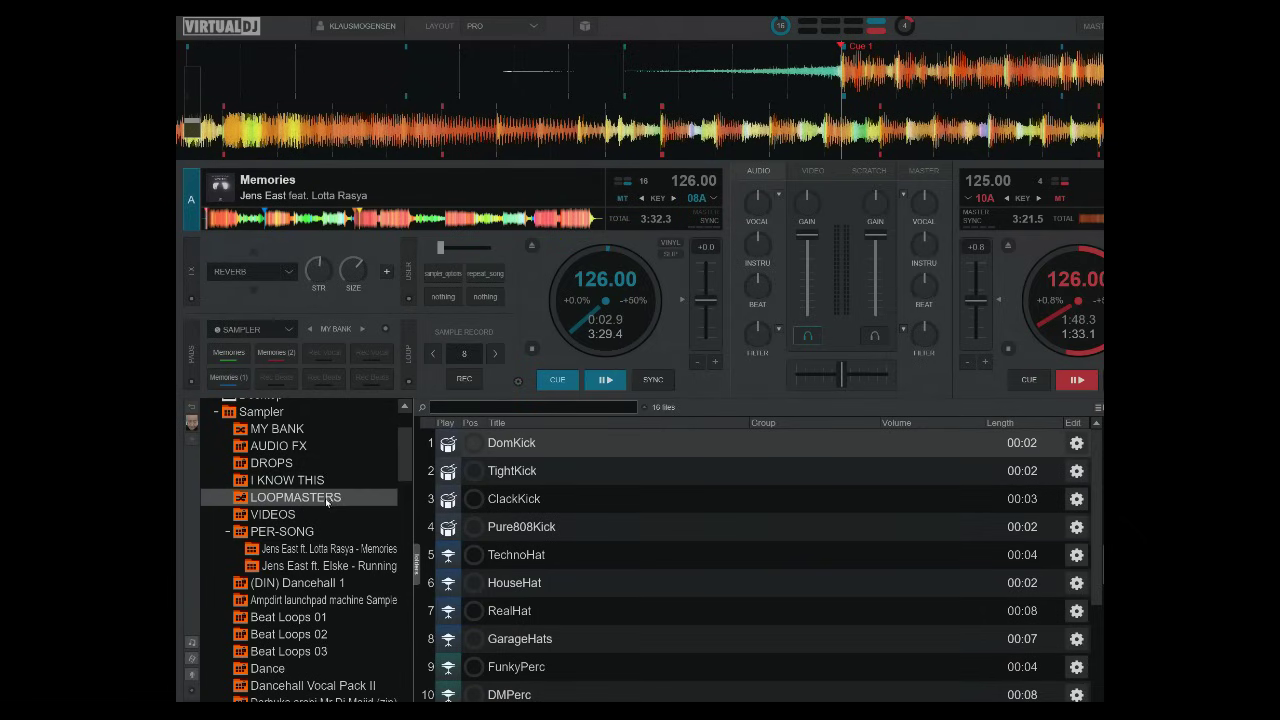
- Play Memories on deck A and trigger the DomKick and ClackKick samples from the LOOPMASTERS sample list
scroll(324, 594, "down", 2)
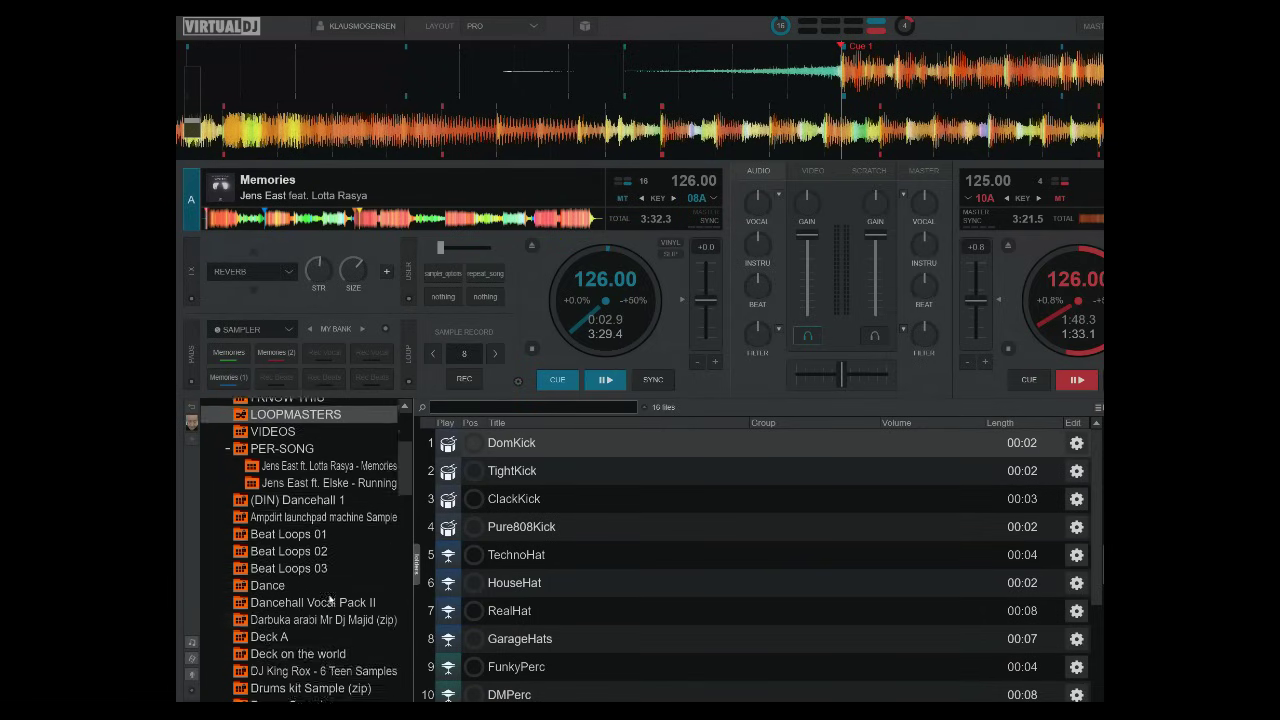
scroll(320, 580, "up", 3)
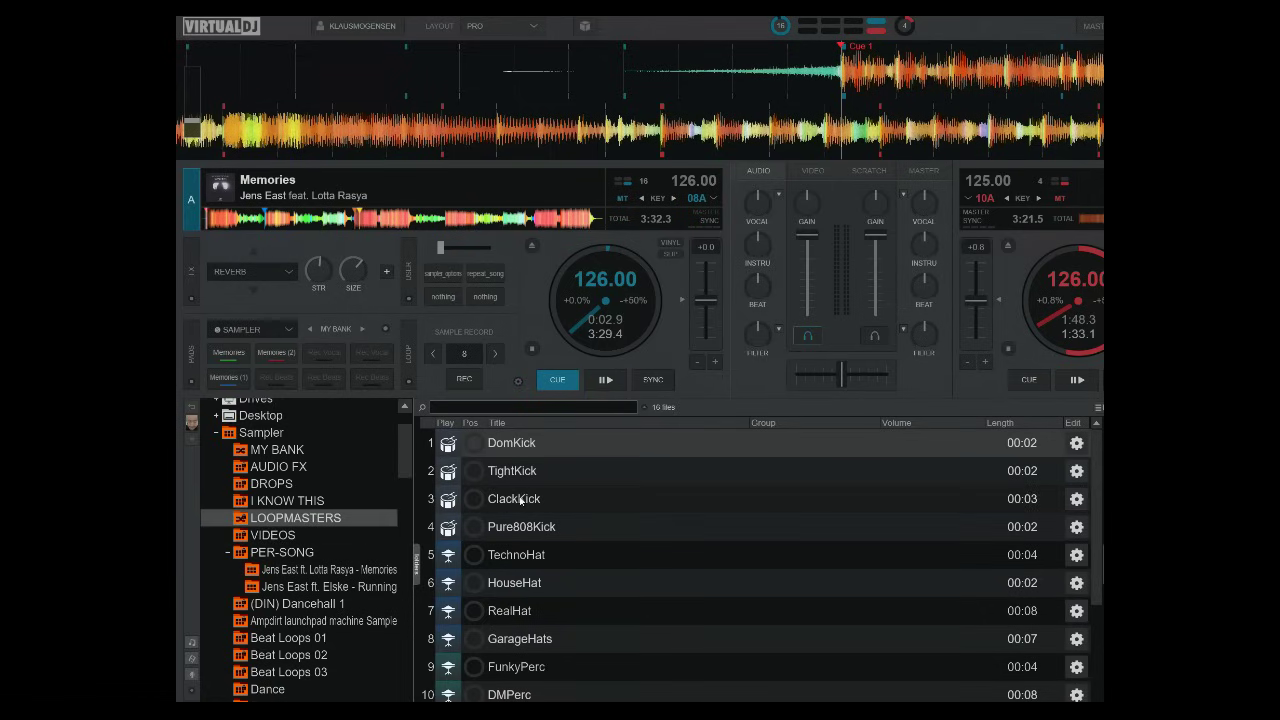
left_click(606, 380)
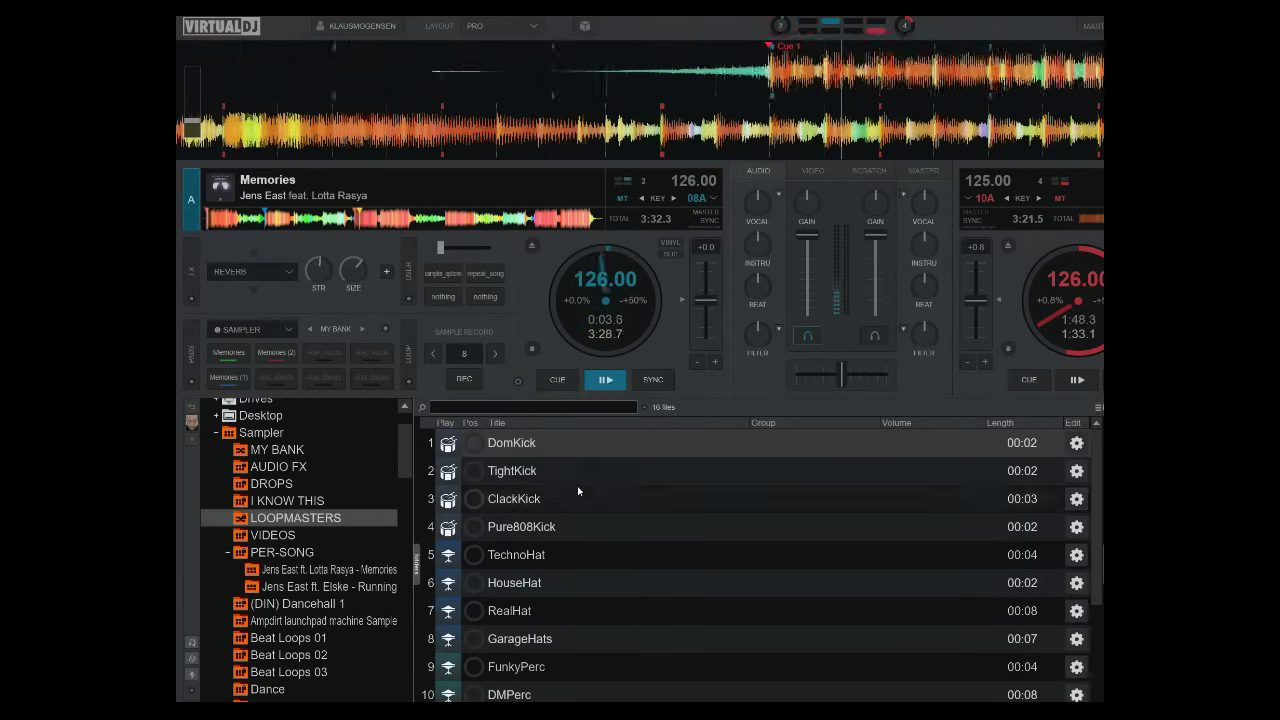
left_click(476, 448)
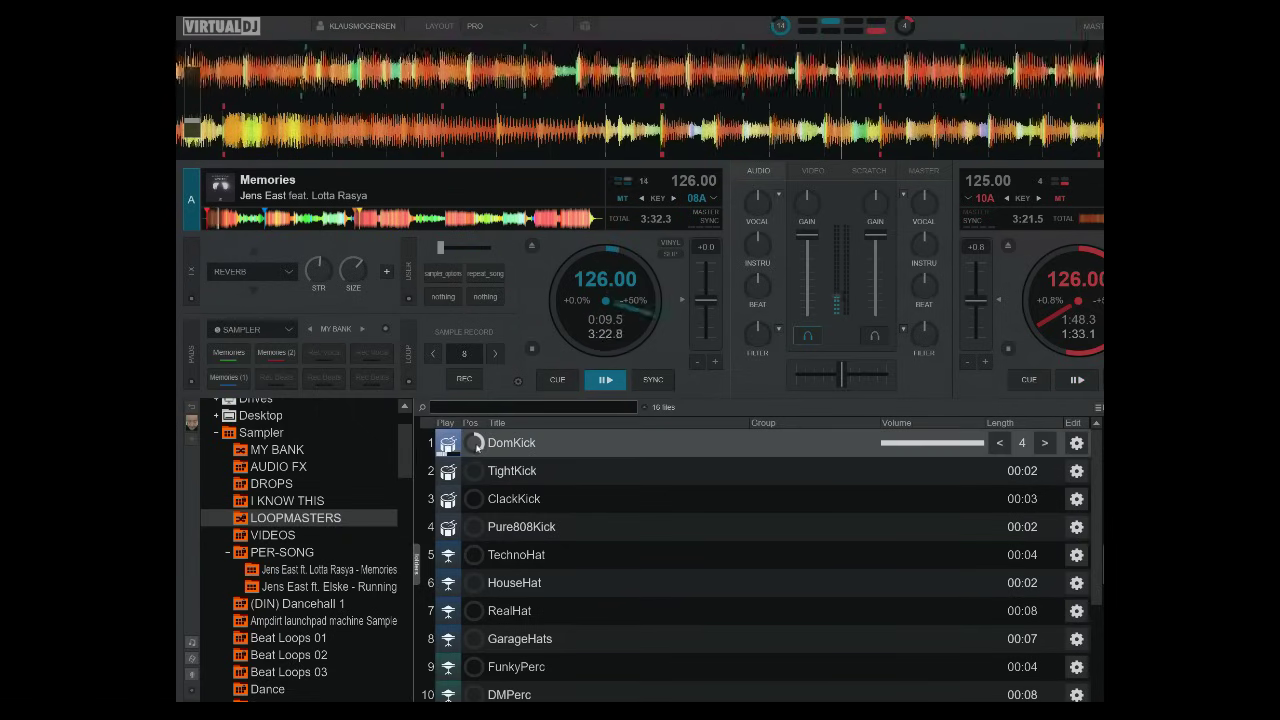
left_click(476, 499)
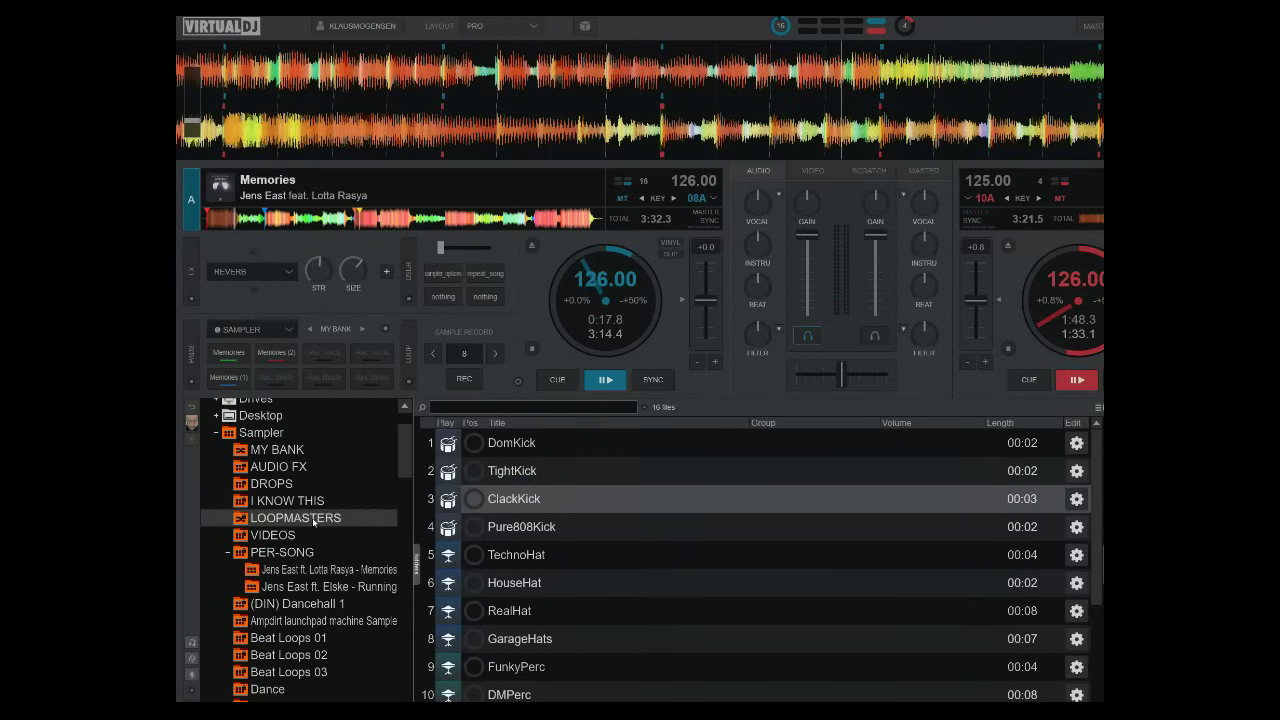
- Check the LOOPMASTERS bank's options and switch deck A's sampler pads to the LOOPMASTERS bank
right_click(313, 518)
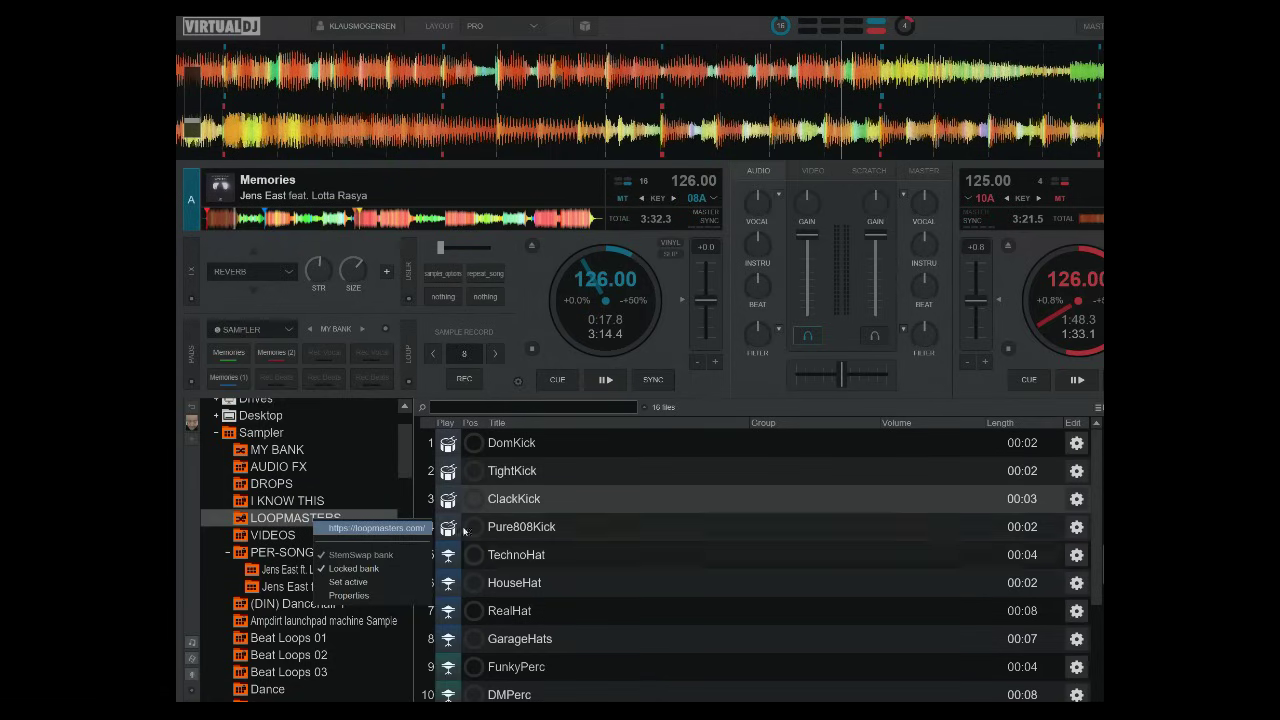
left_click(512, 324)
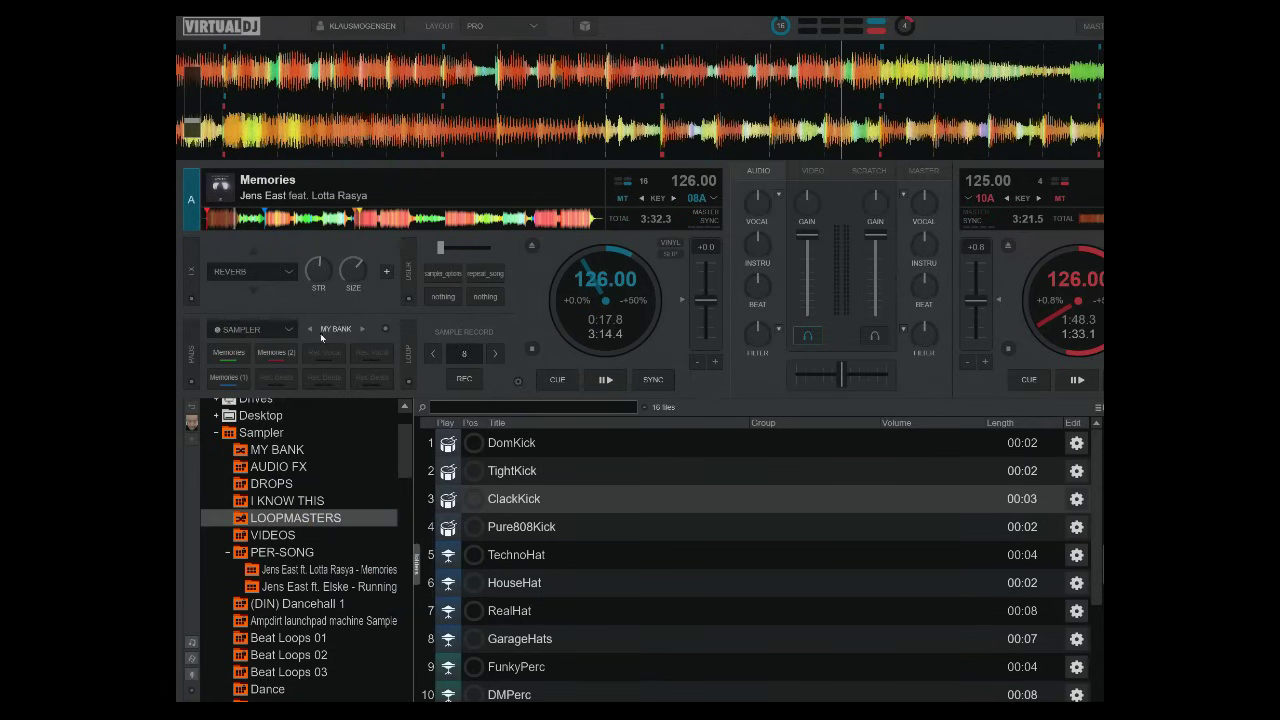
left_click(362, 329)
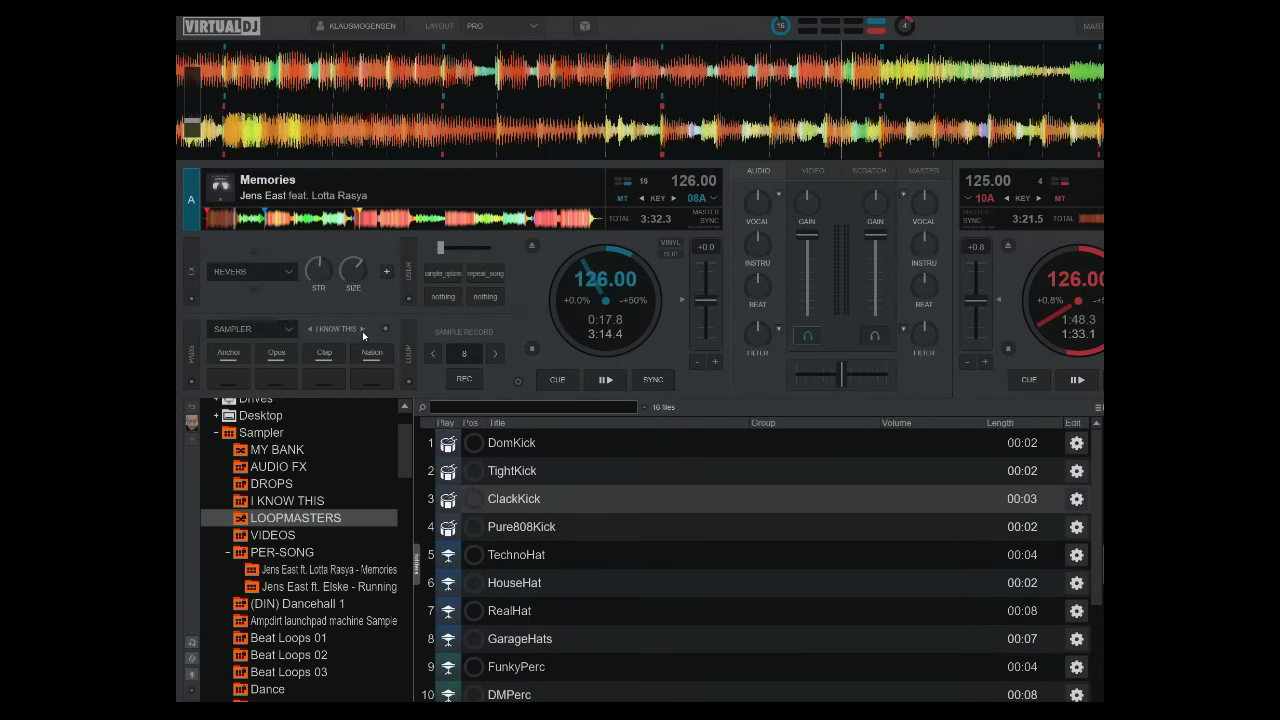
left_click(362, 331)
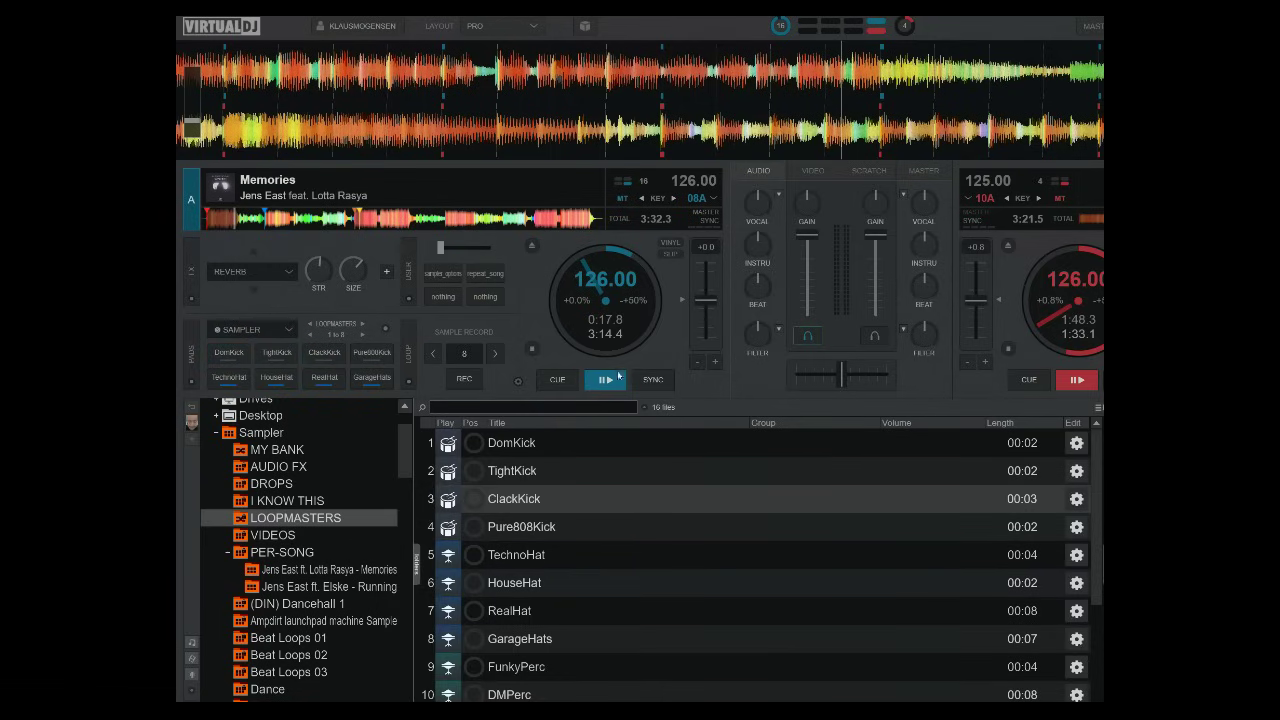
- Restart Memories from Cue 1 on deck A and swap in the ClackKick and RealHat loops from its sampler pads
left_click(557, 379)
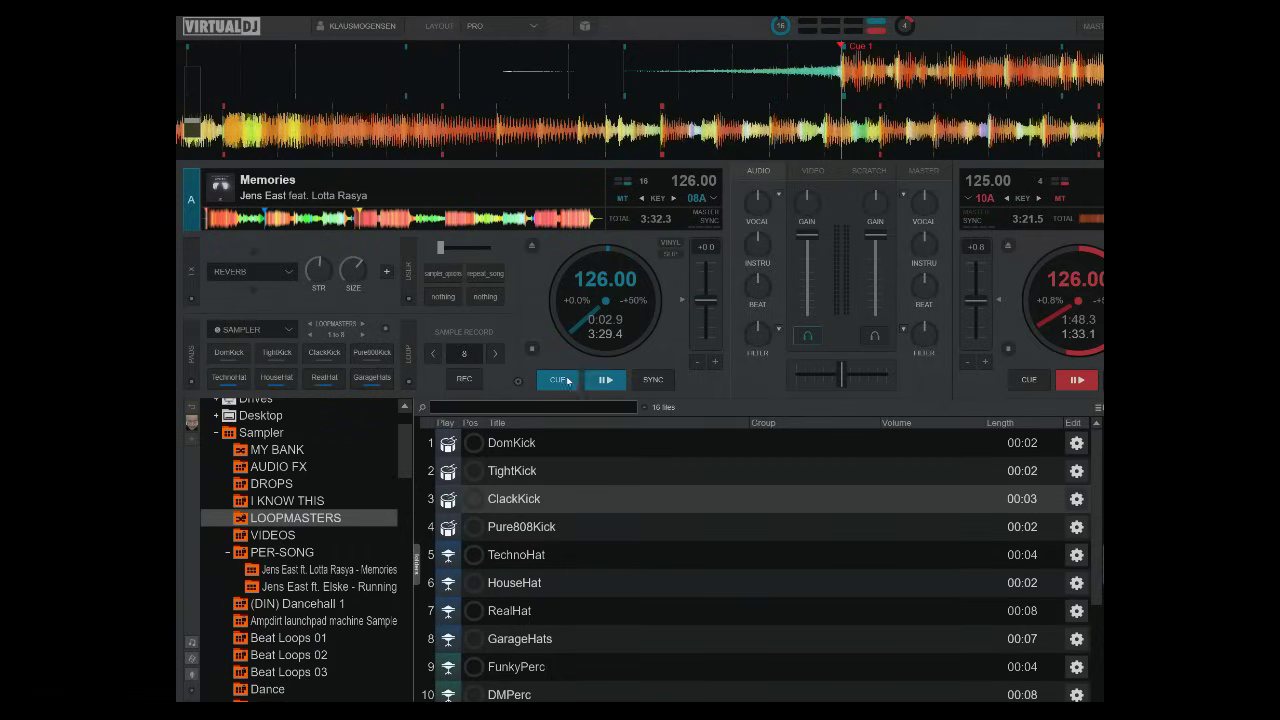
left_click(605, 379)
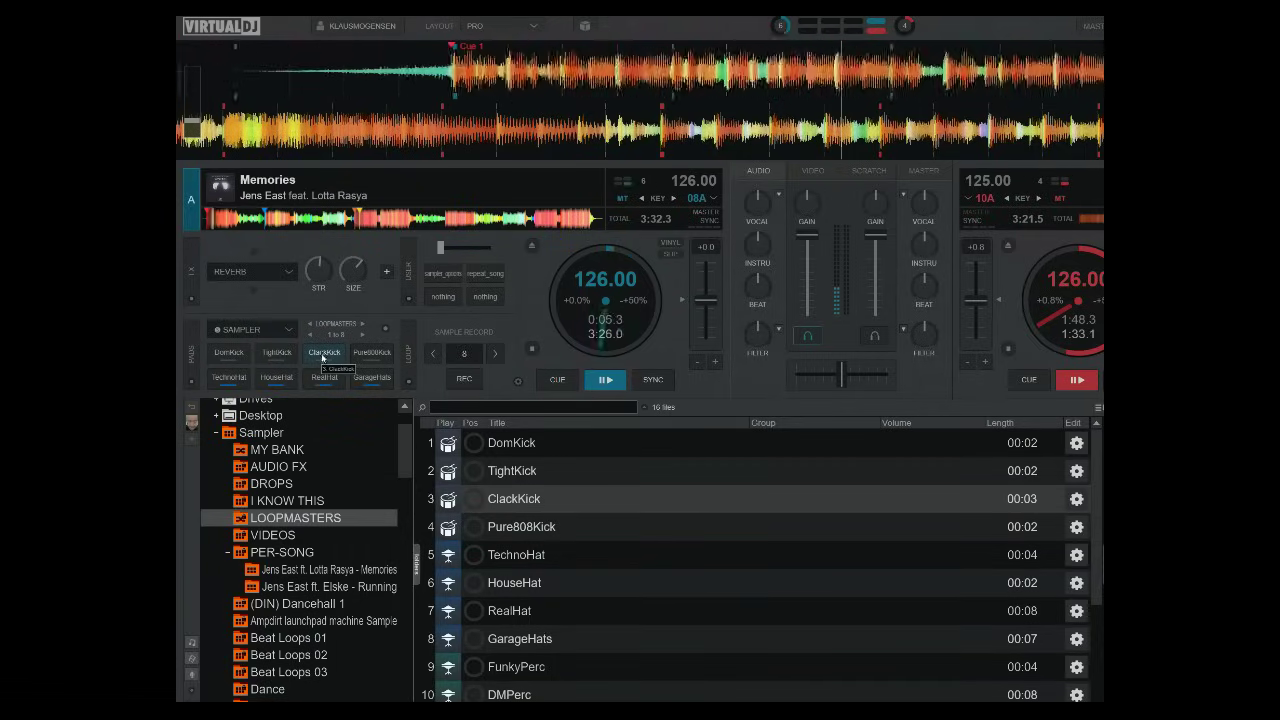
left_click(322, 355)
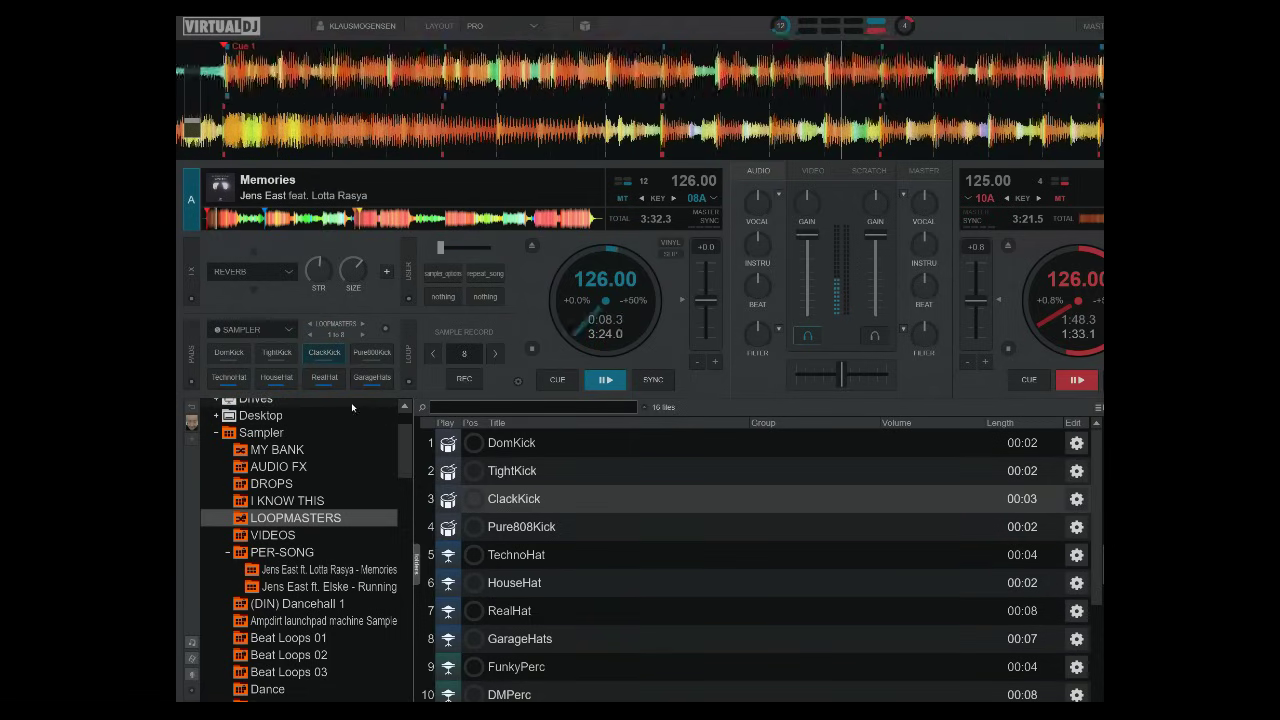
left_click(324, 378)
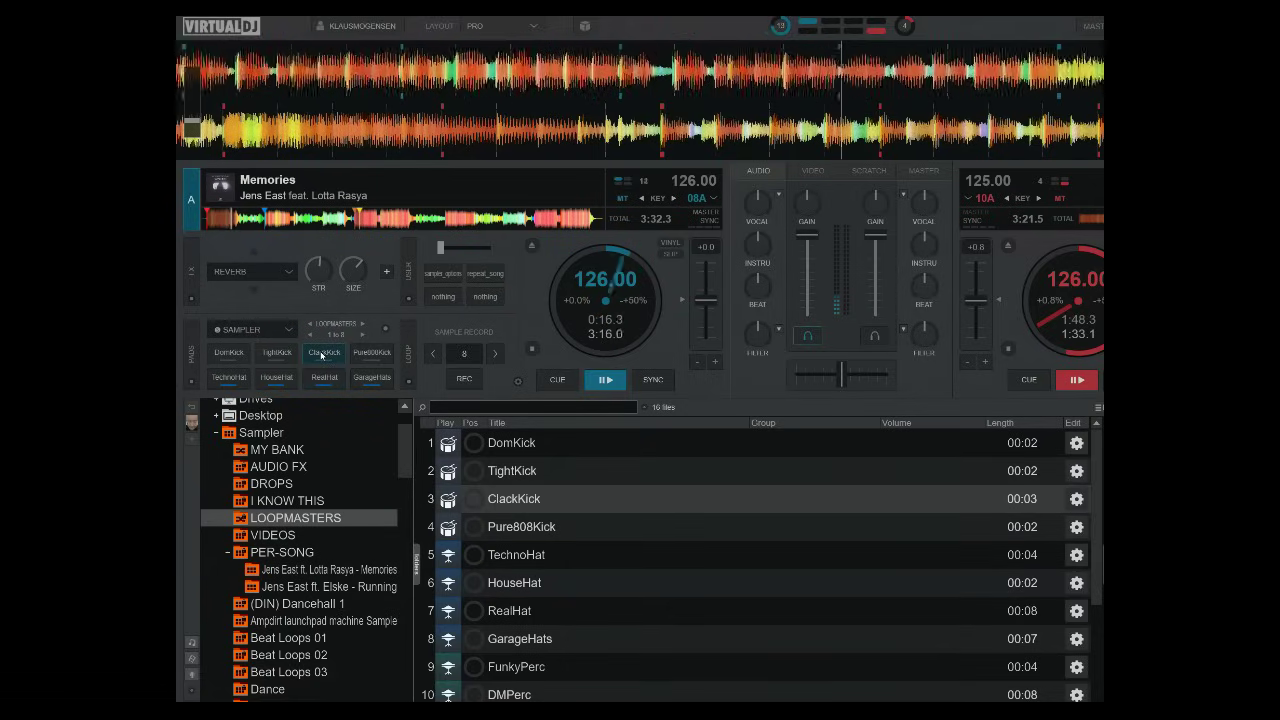
- Swap the DomKick and TechnoHat loops into Memories on deck A and look through the LOOPMASTERS sample list
left_click(241, 356)
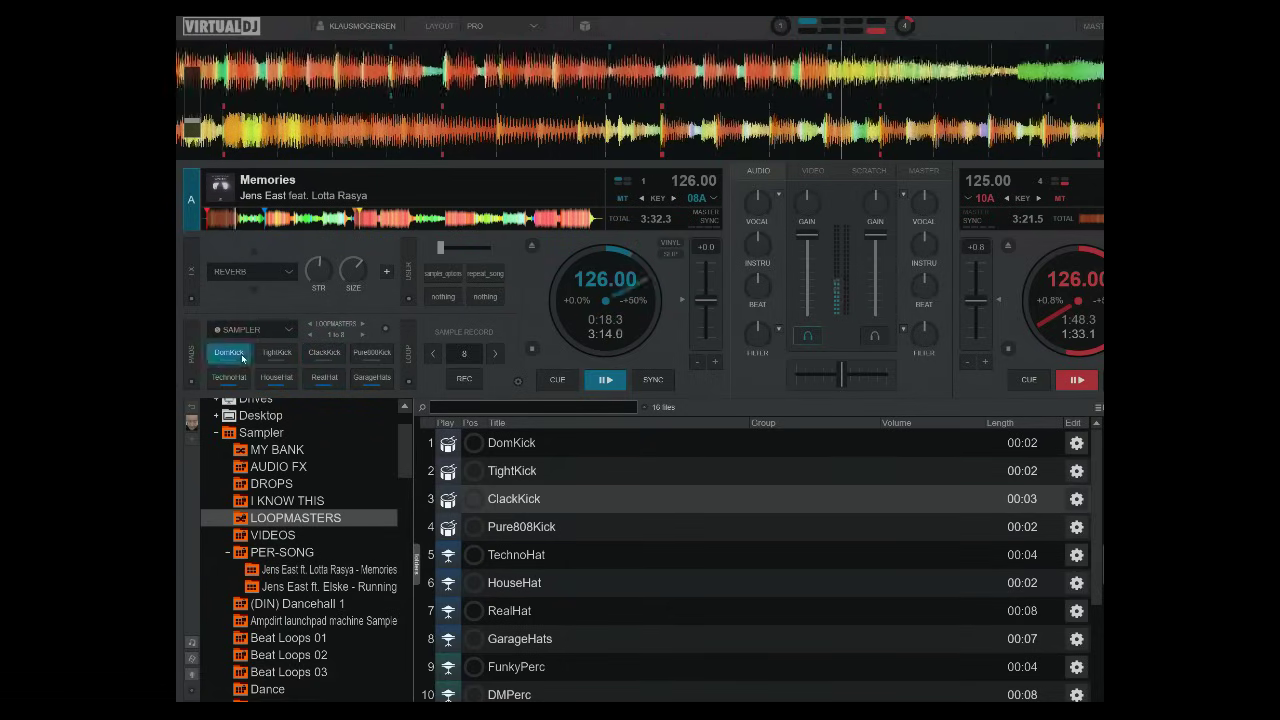
left_click(240, 380)
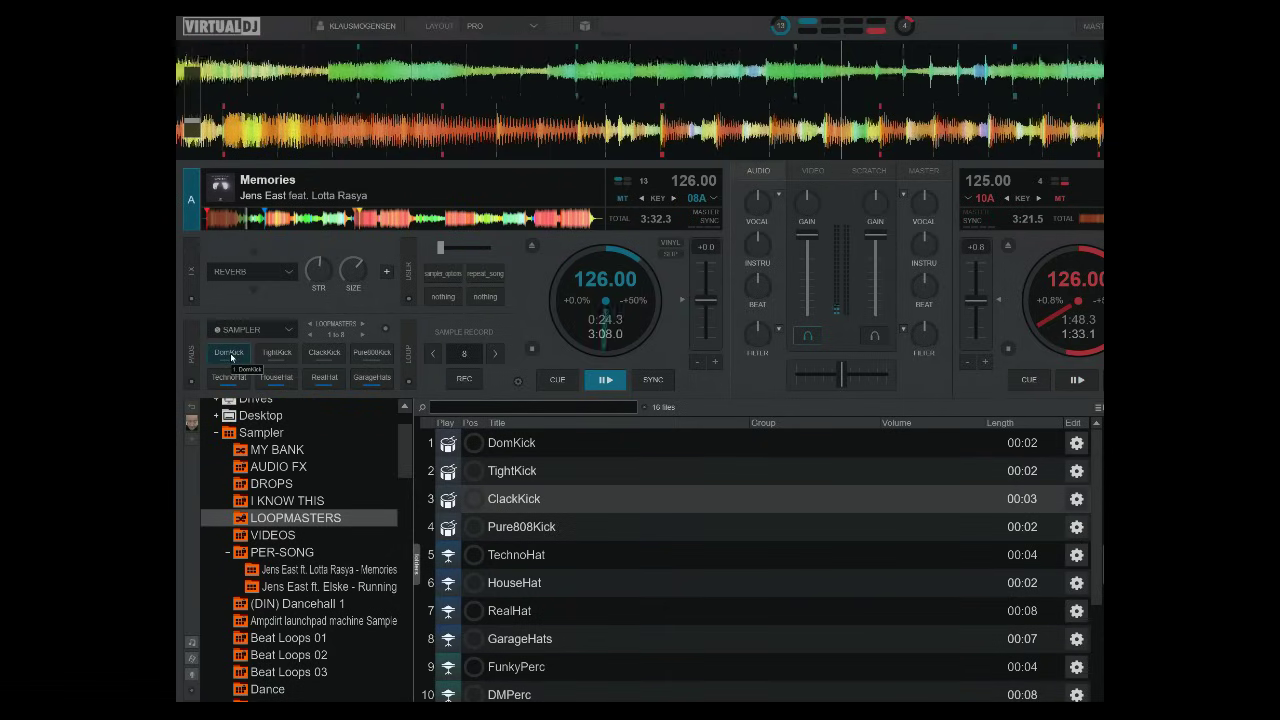
left_click(231, 357)
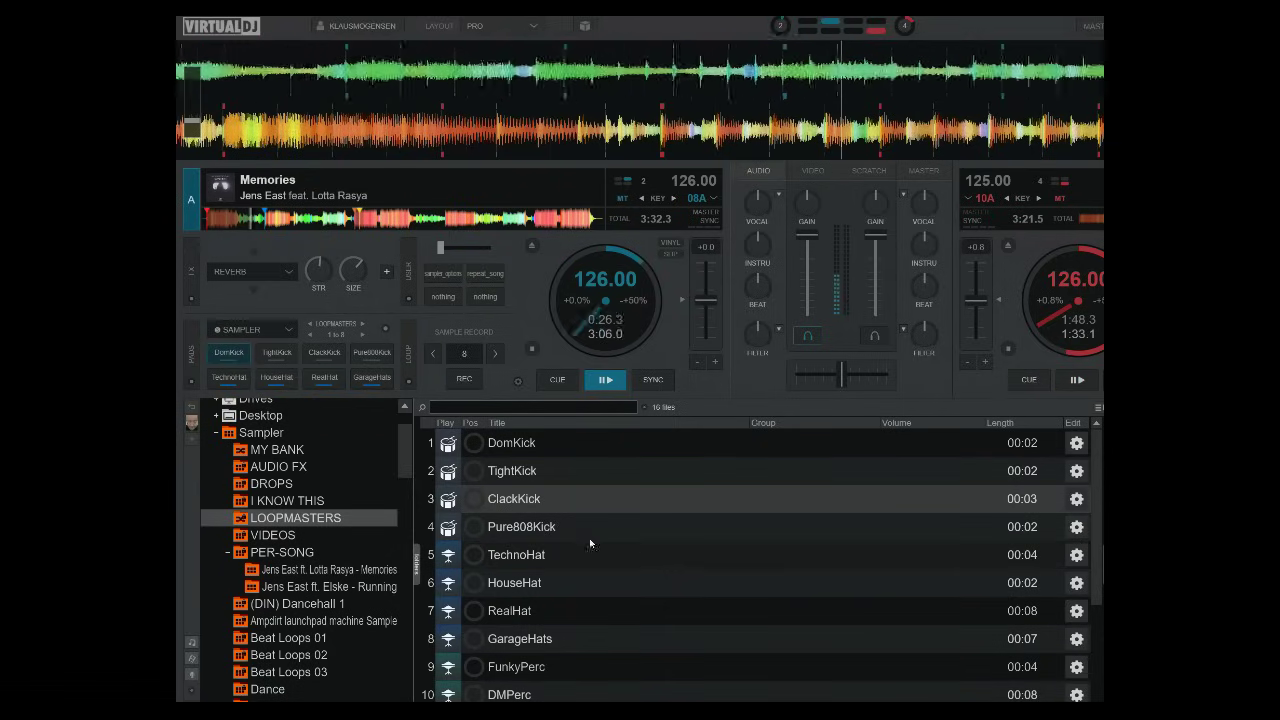
scroll(490, 477, "down", 2)
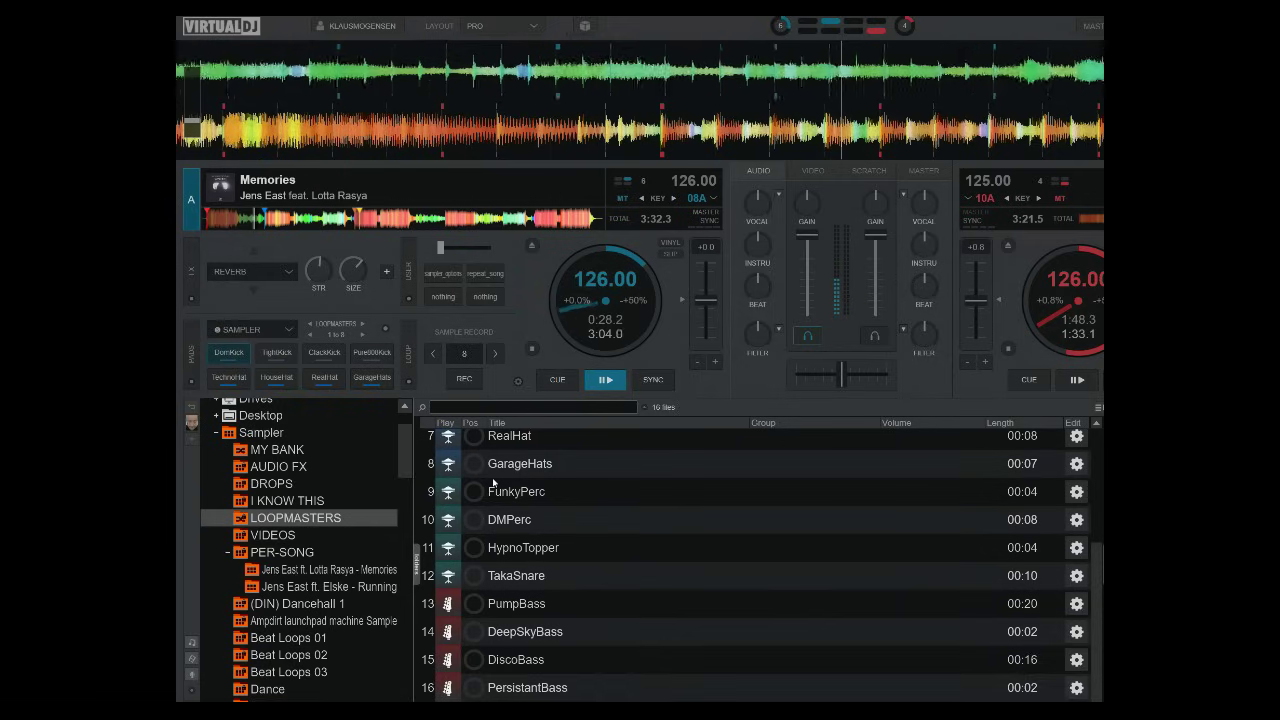
scroll(512, 577, "up", 1)
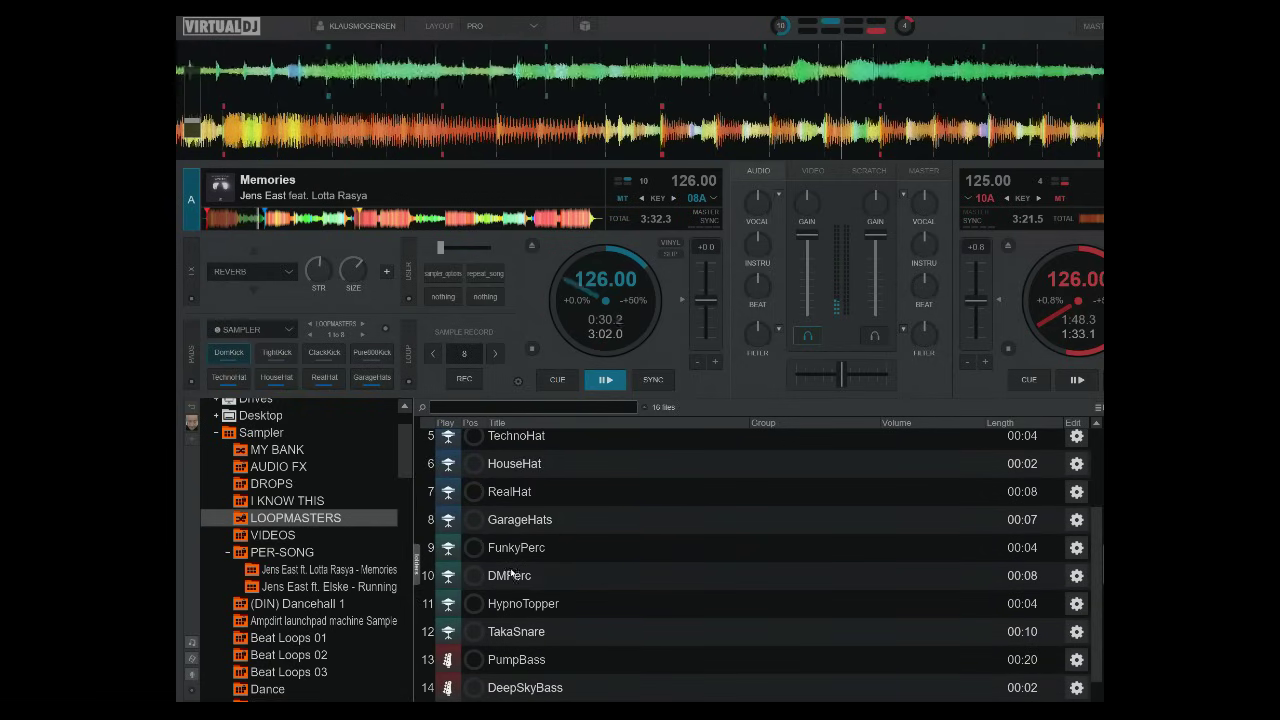
scroll(512, 509, "up", 1)
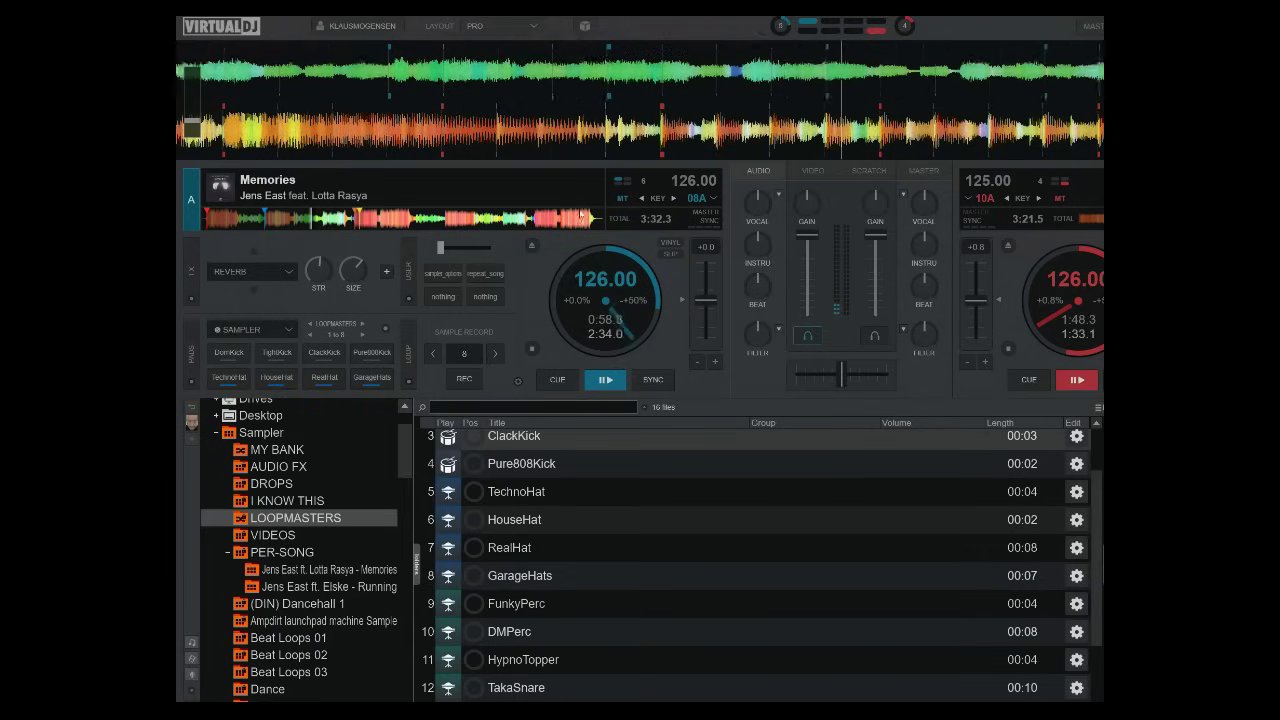
- Trigger the DomKick pad over Memories once more, pause deck A and look over the bank's bass samples
left_click(233, 358)
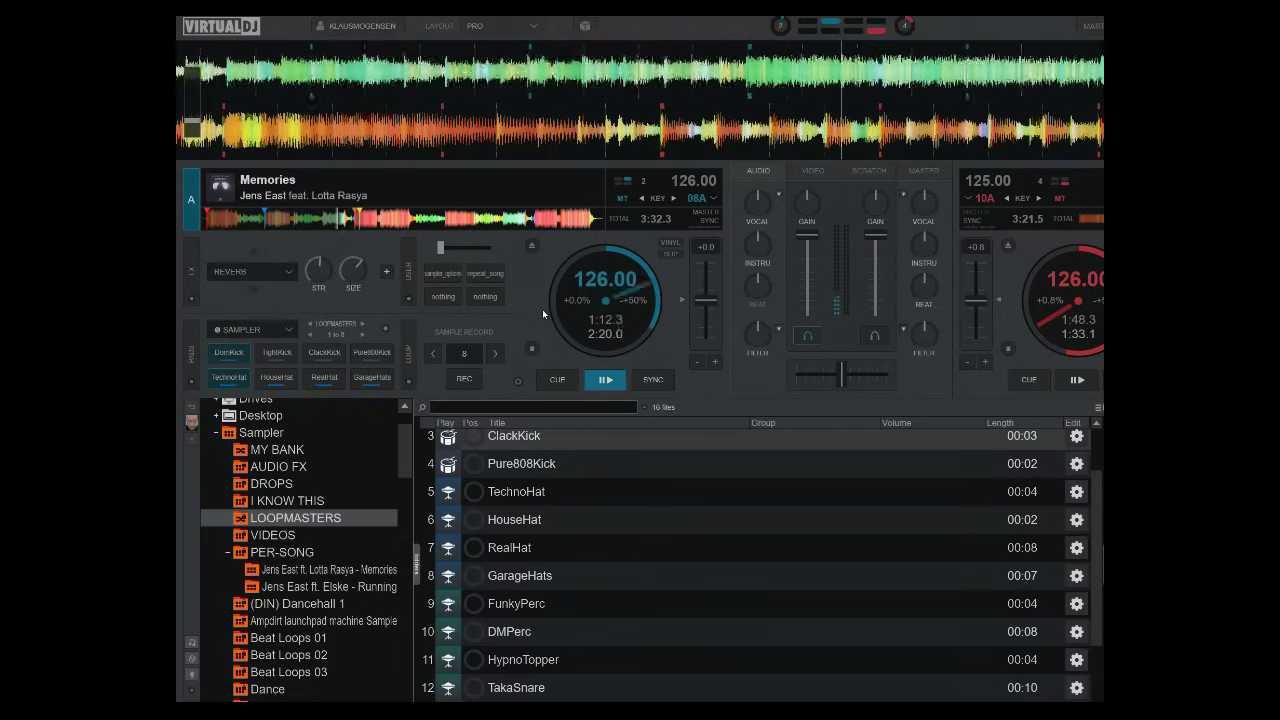
left_click(605, 380)
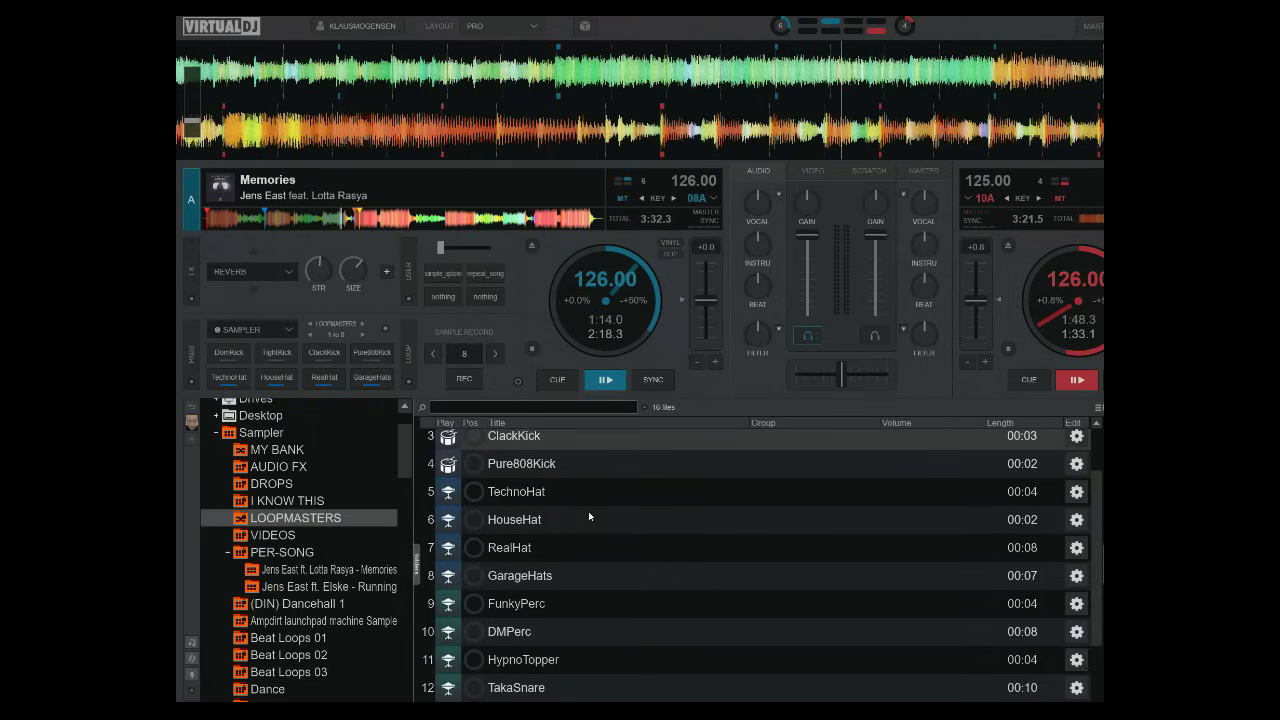
scroll(590, 505, "down", 2)
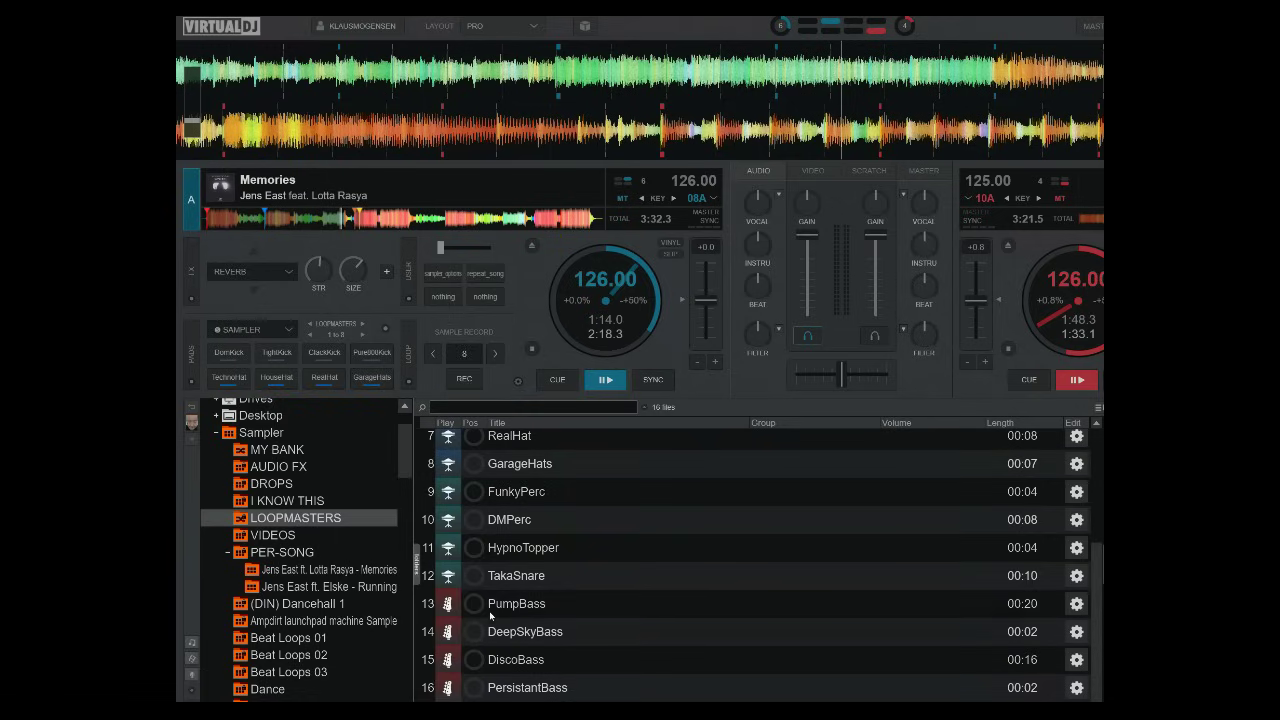
scroll(486, 577, "up", 2)
scroll(486, 577, "down", 2)
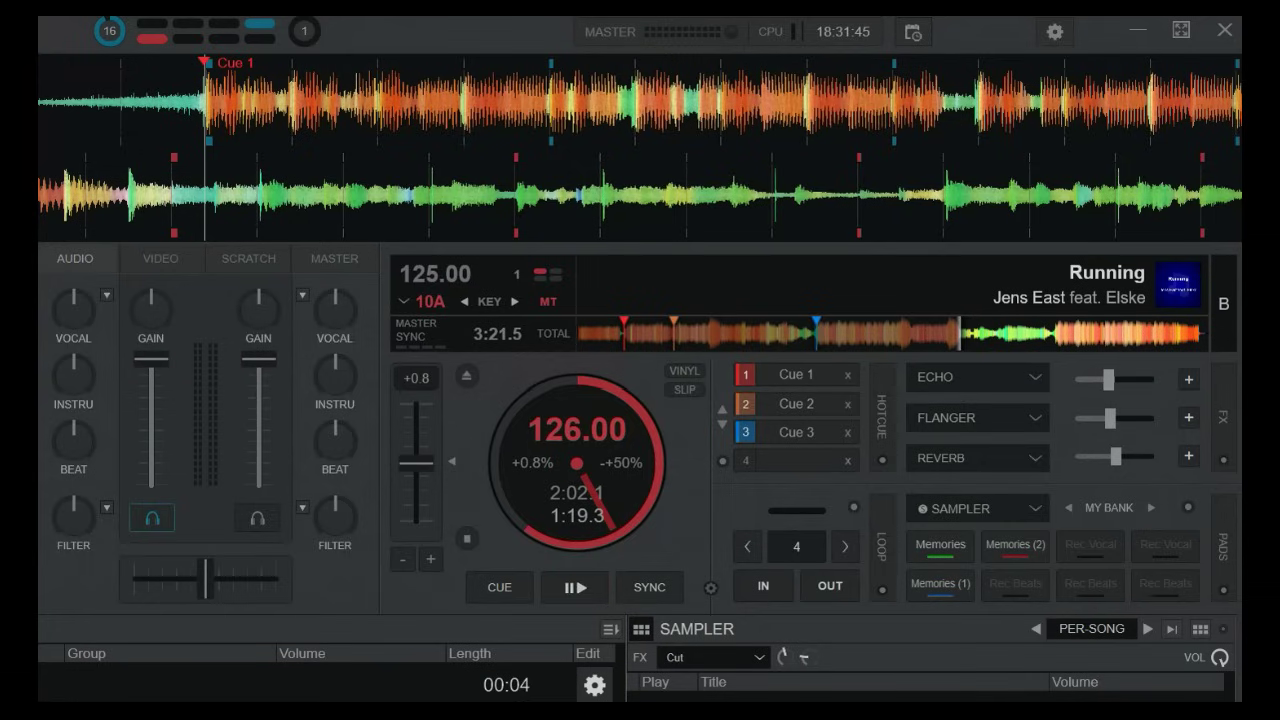
- Trigger the Memories pad of MY BANK as a StemSwap sample over Running on deck B, then pause the deck
left_click(944, 548)
left_click(928, 546)
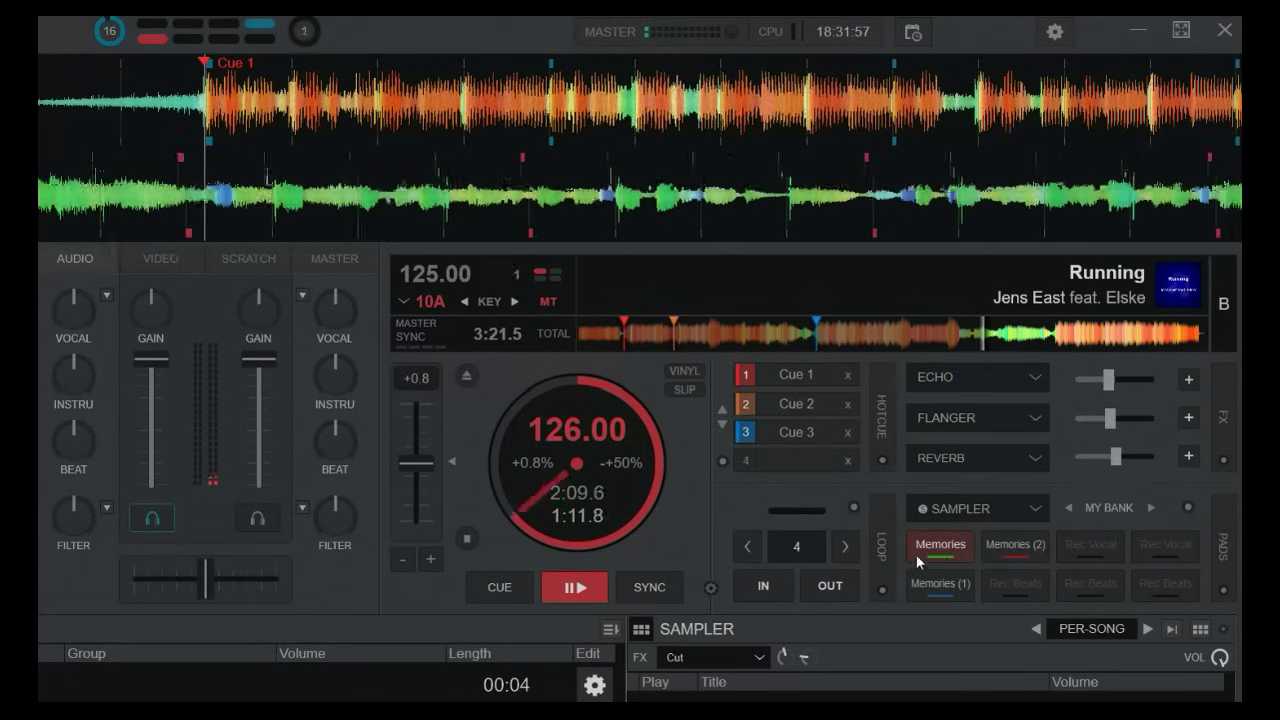
left_click(598, 594)
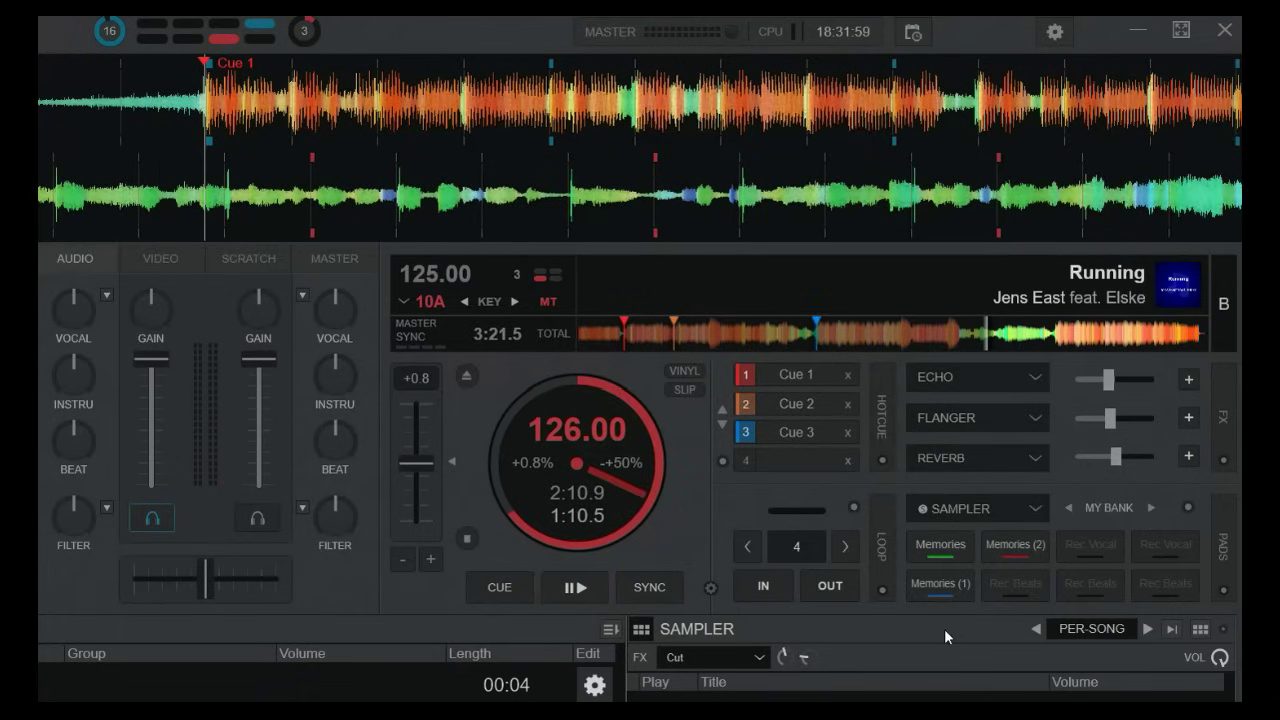
- Turn off the StemSwap bank option for MY BANK and trigger its Memories pad over Running on deck B
left_click(1190, 507)
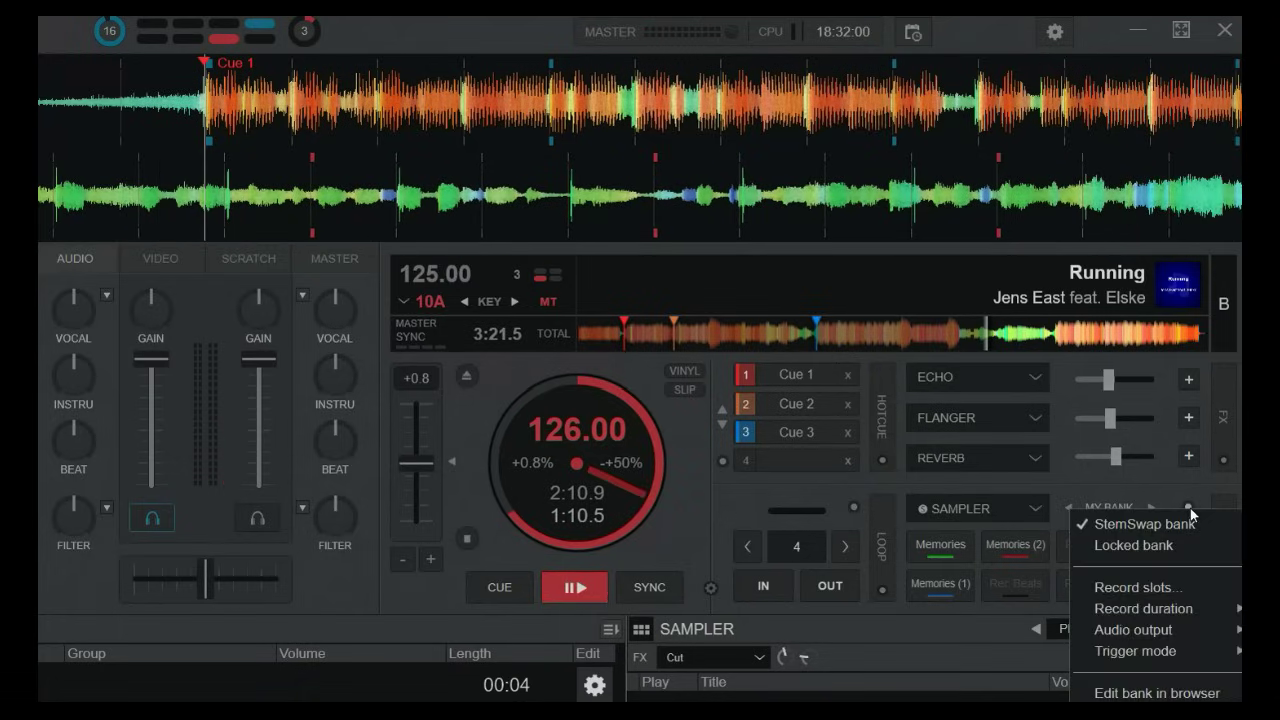
left_click(1085, 525)
left_click(580, 588)
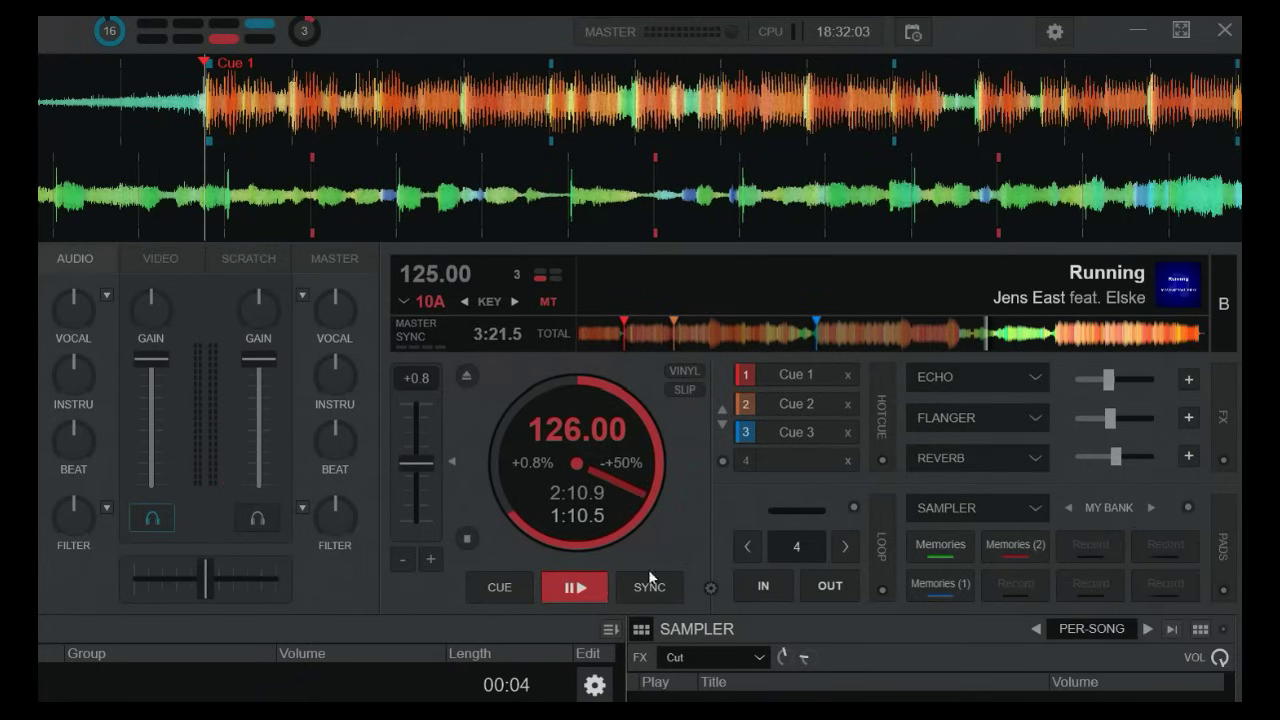
left_click(936, 541)
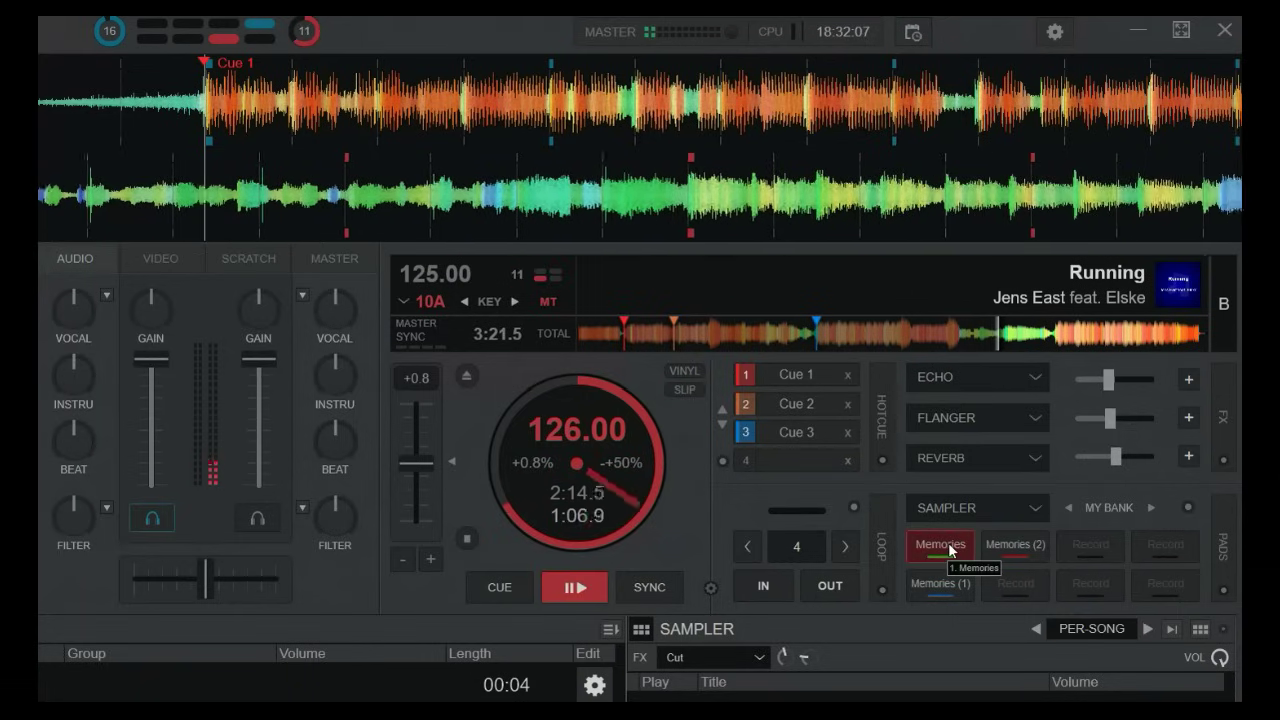
left_click(590, 593)
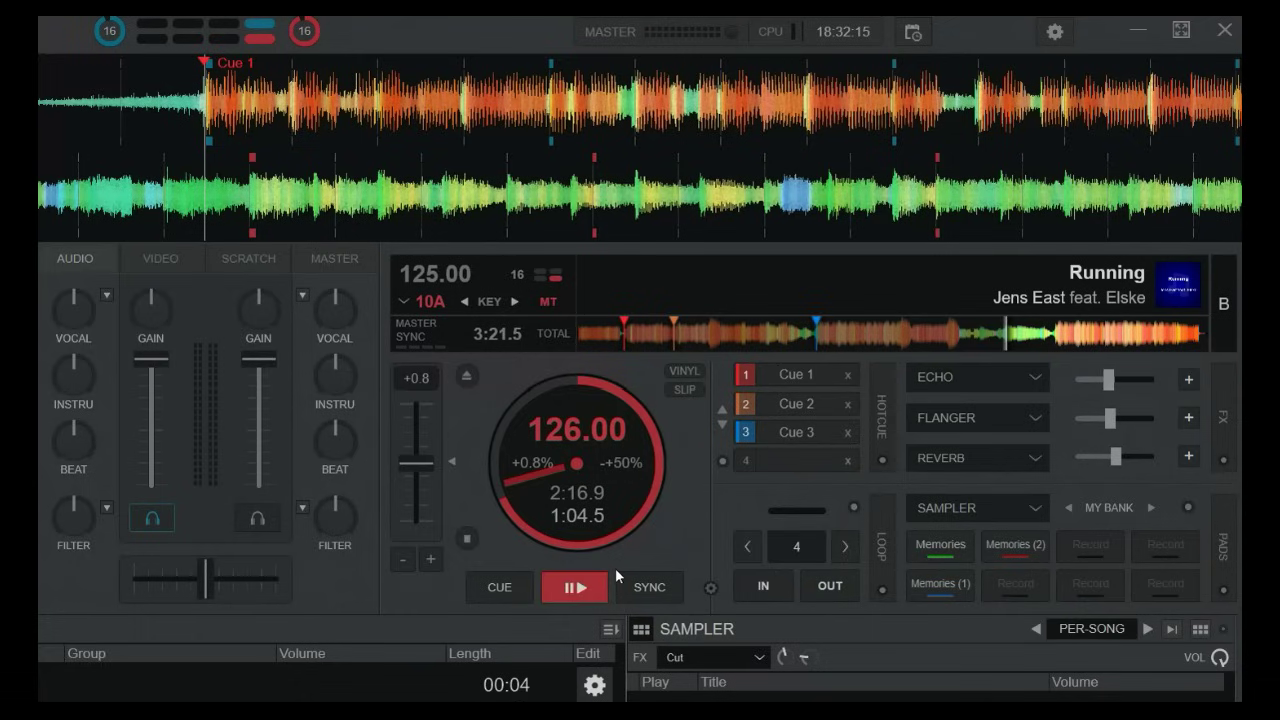
left_click(965, 548)
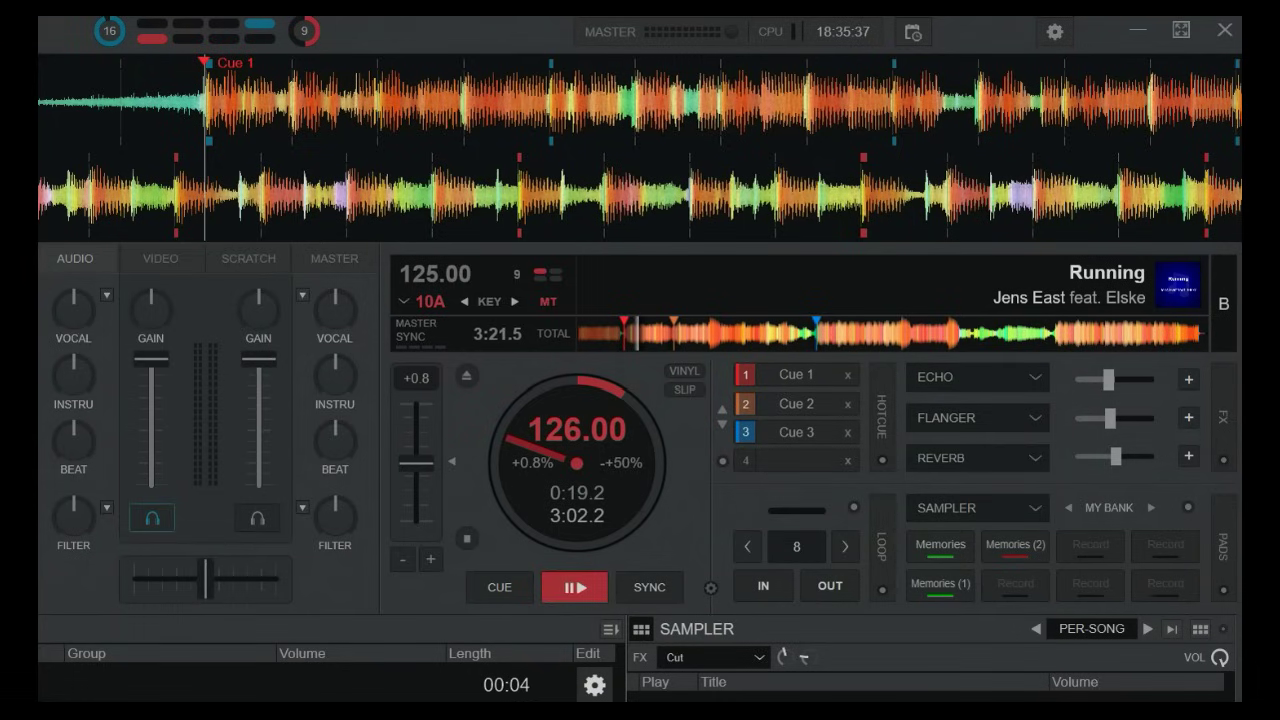
- Examine the record duration setting in MY BANK's options from deck B's sampler
left_click(1189, 508)
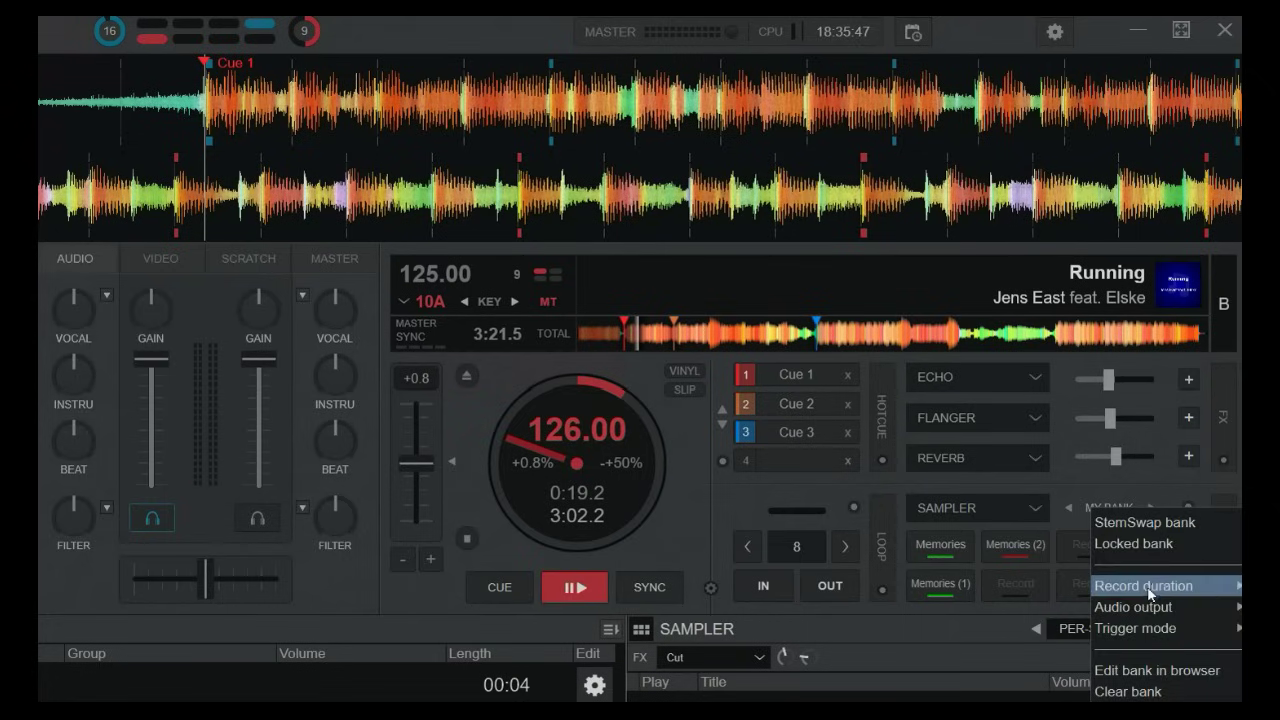
mouse_move(1146, 586)
left_click(1101, 592)
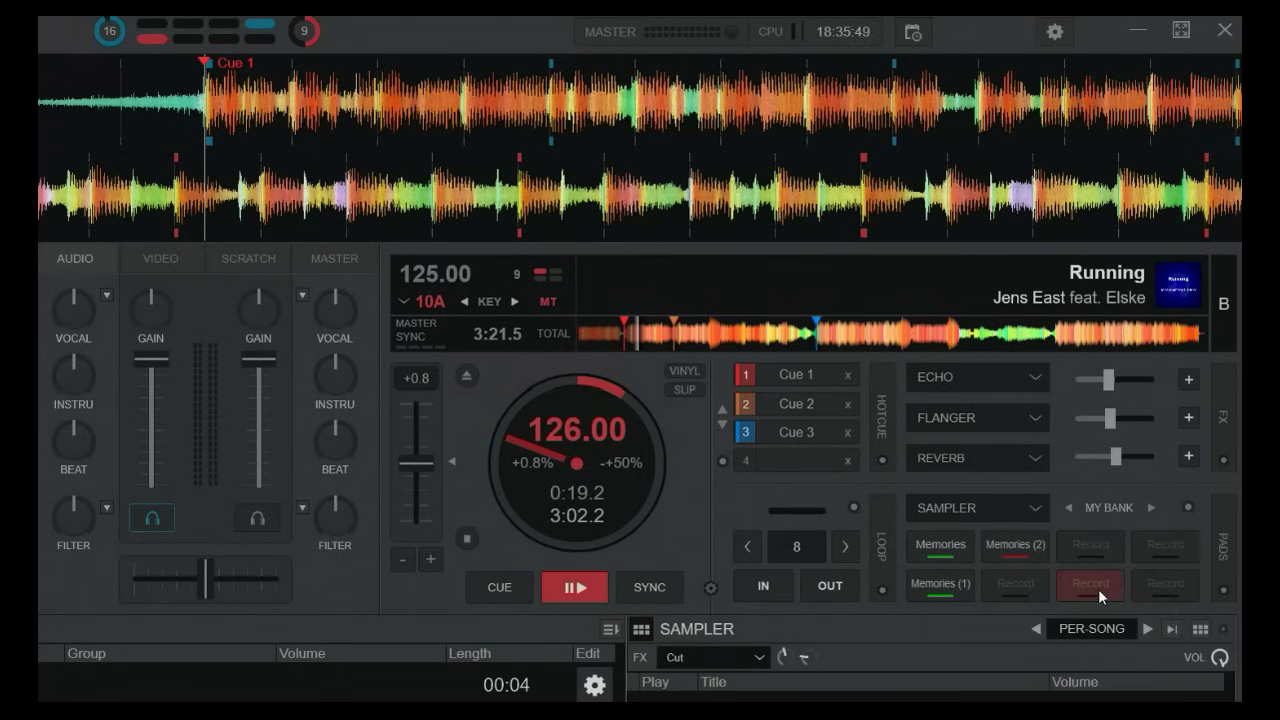
- Record about 4 seconds of Running from deck B into MY BANK's third pad and stop the recording
left_click(1091, 552)
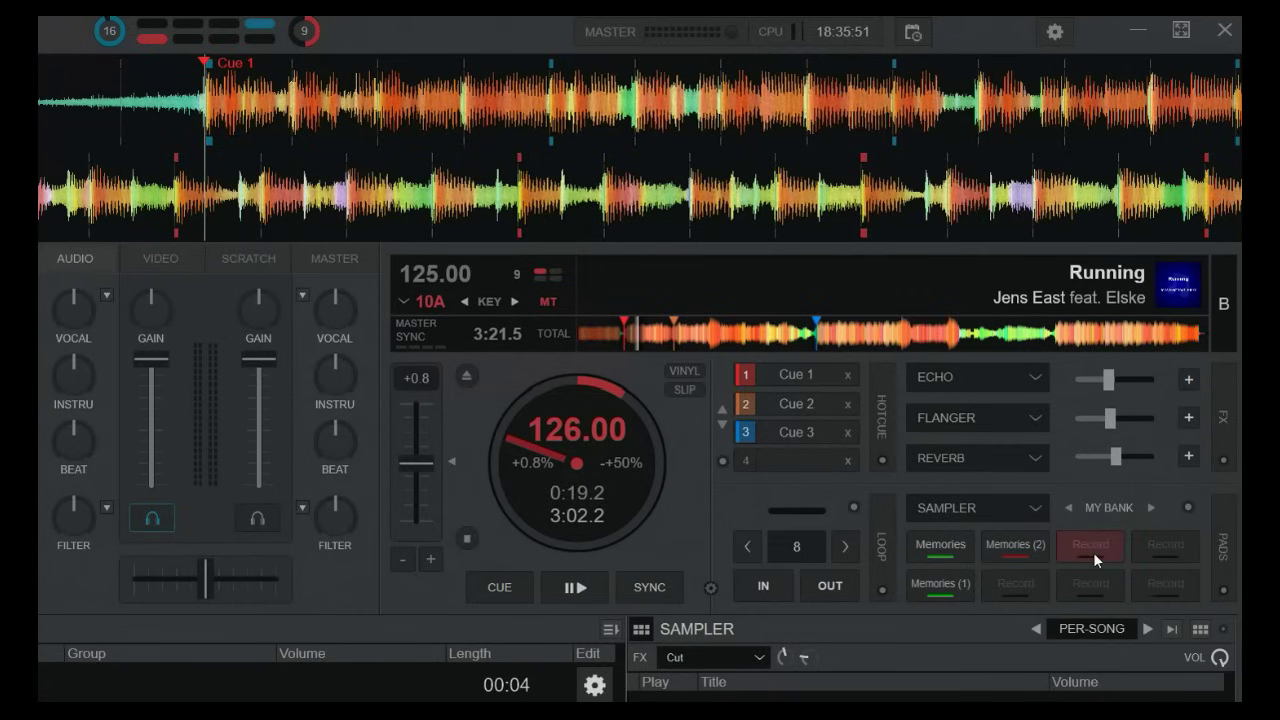
left_click(1090, 552)
left_click(576, 592)
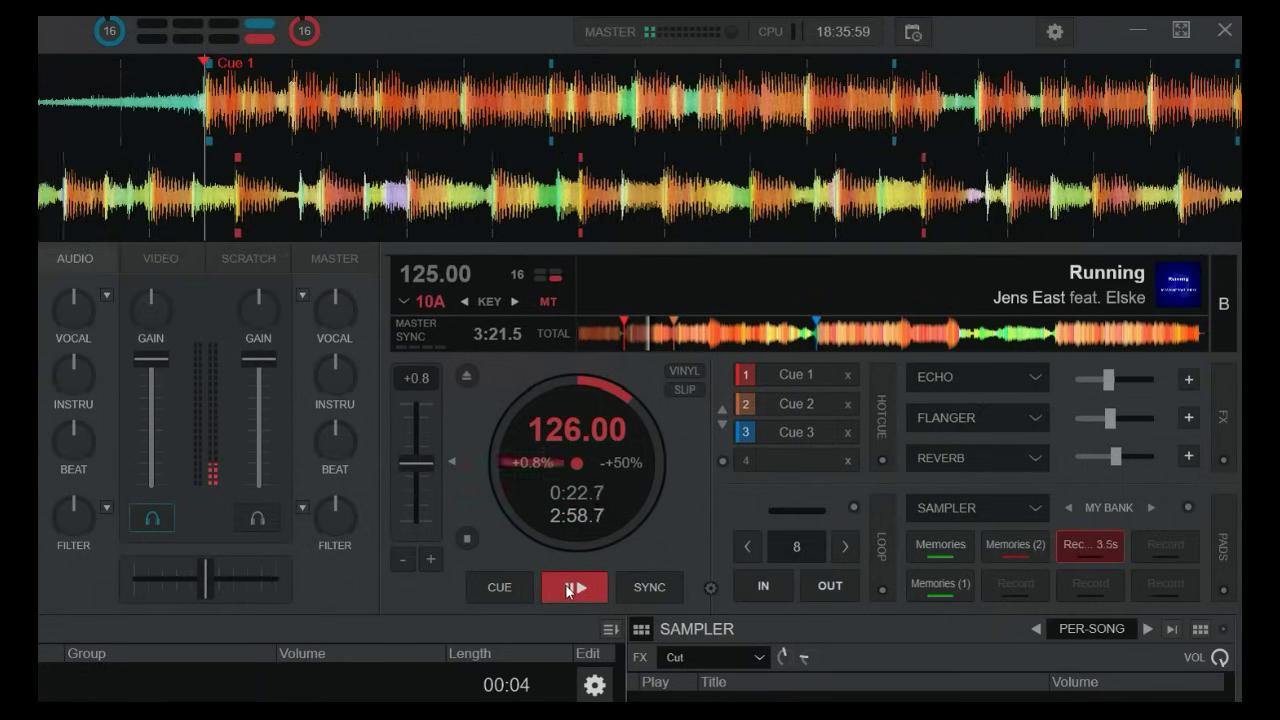
left_click(568, 592)
left_click(1092, 546)
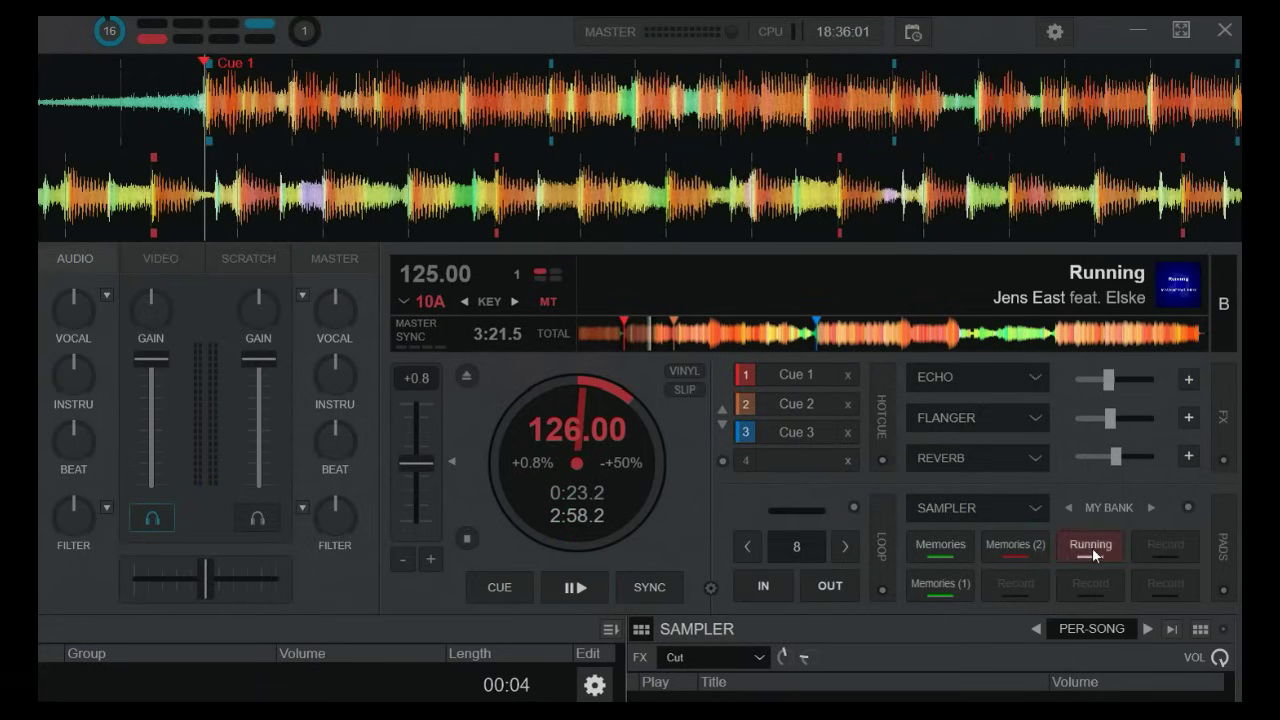
- Trigger the newly recorded Running sample from MY BANK's third pad on deck B
left_click(1090, 546)
left_click(1090, 552)
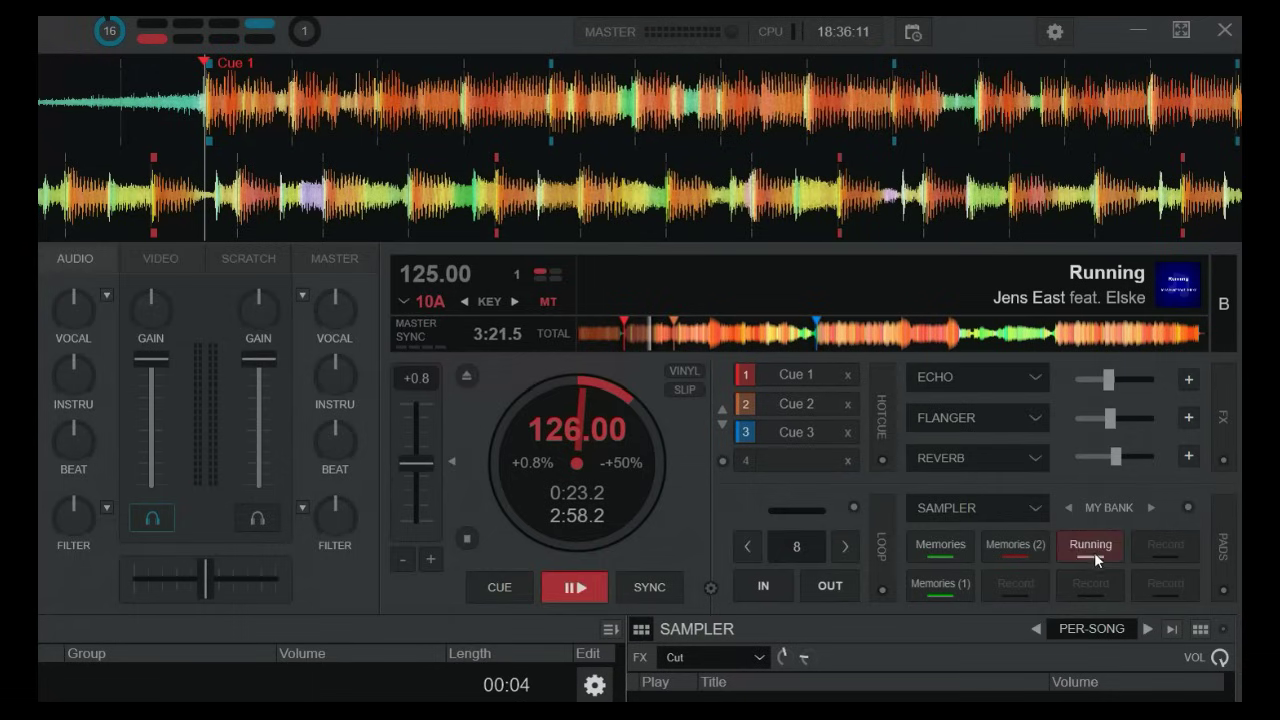
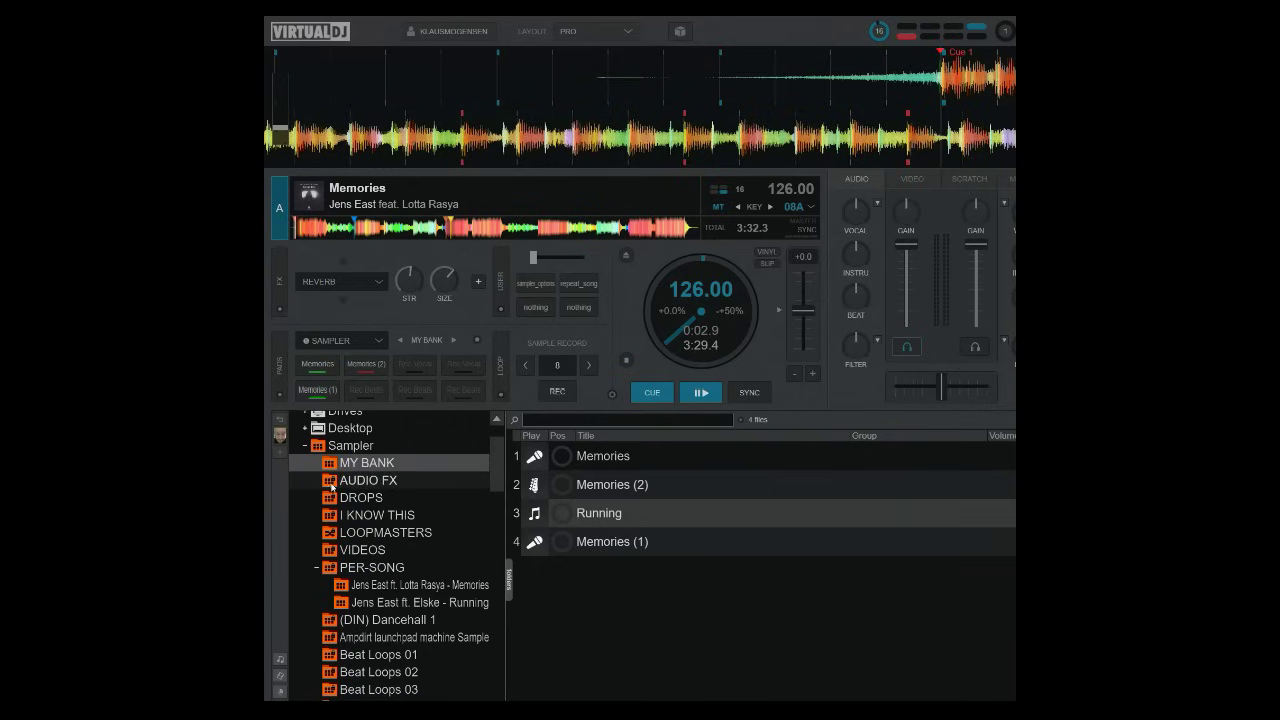
- Open the AUDIO FX sample bank and preview the Air Horn, Thunder and Heart Beat samples
left_click(336, 485)
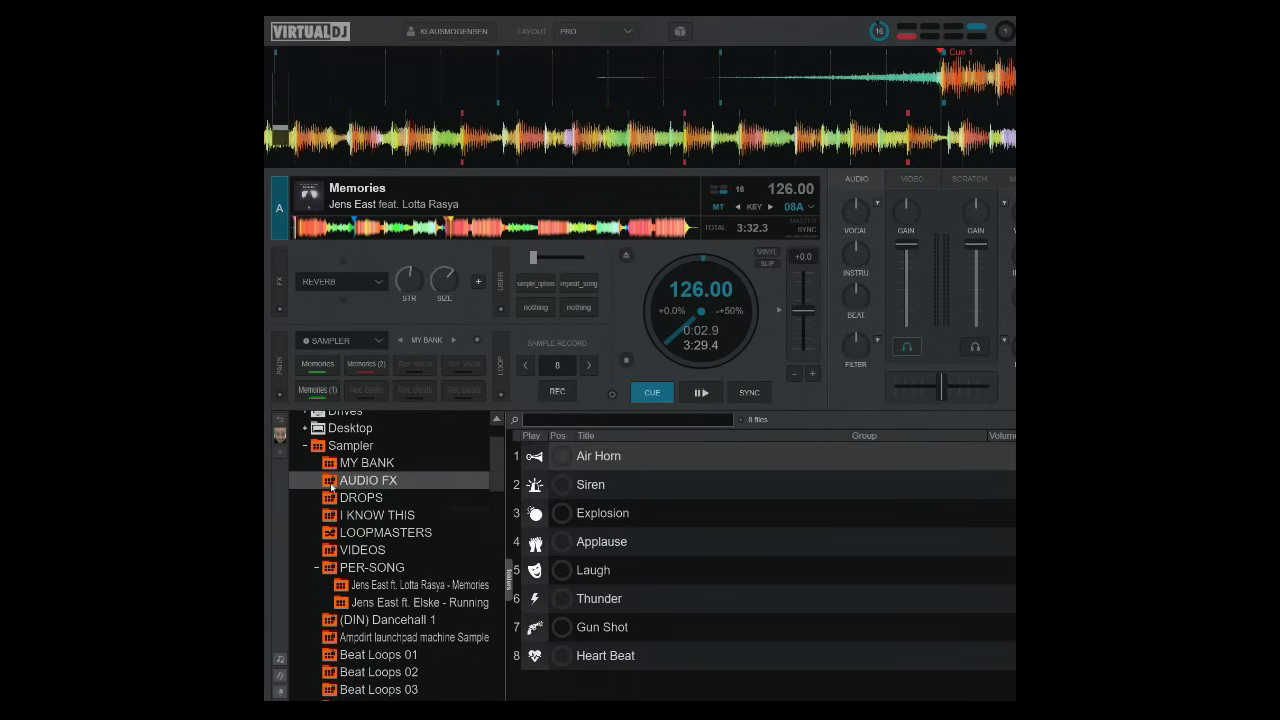
left_click(562, 457)
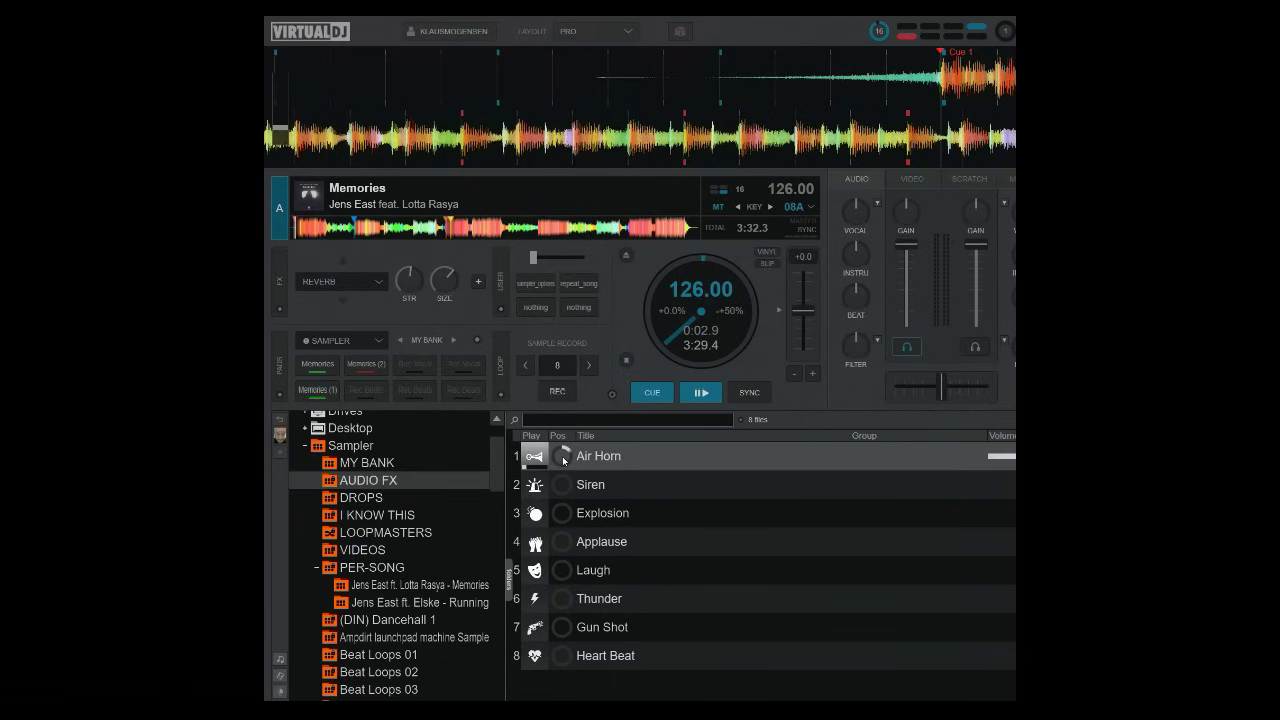
left_click(562, 600)
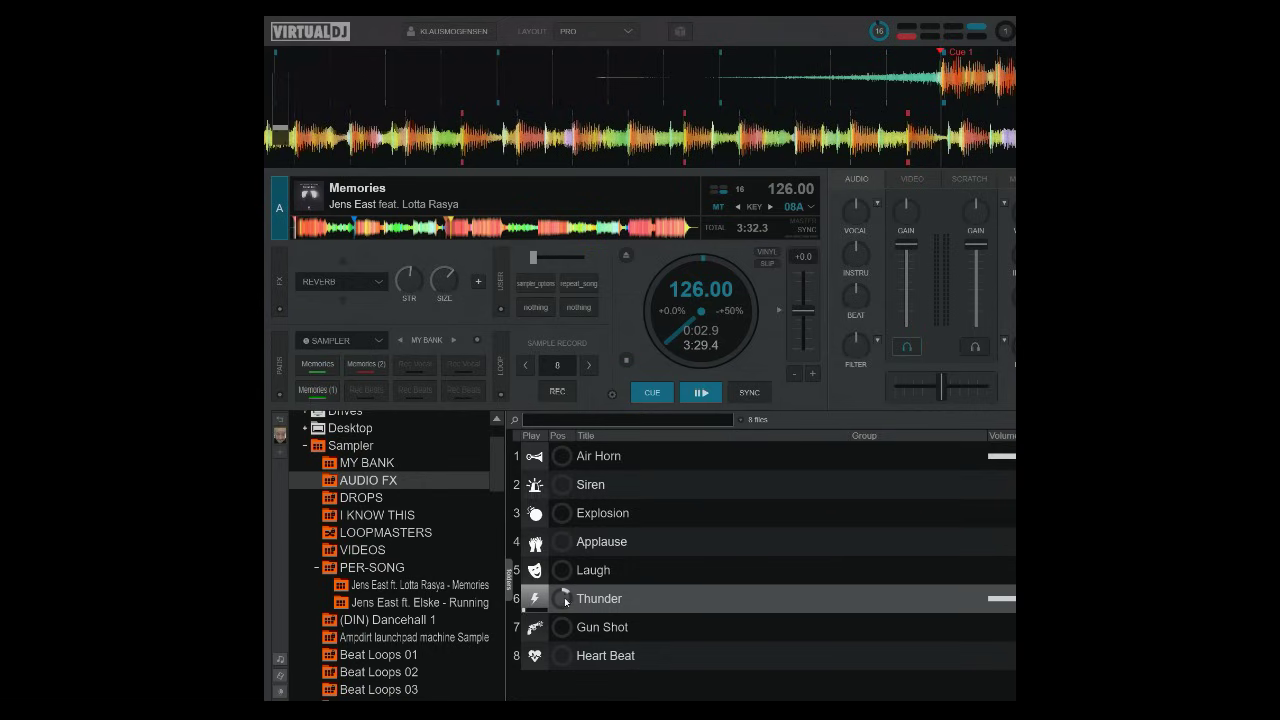
left_click(562, 656)
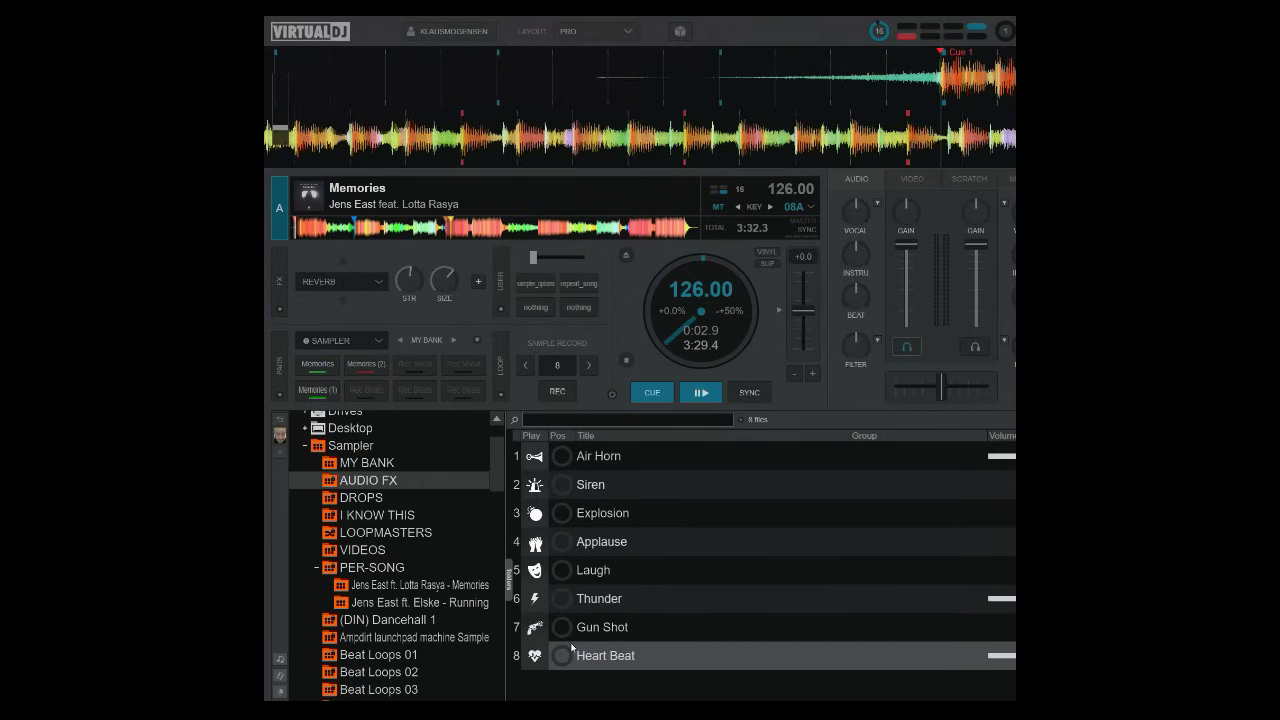
- Open the DROPS bank and preview Hey, Yeah Baby, Ready For This, Put Your Hands Up and Lets Go
left_click(361, 497)
left_click(562, 456)
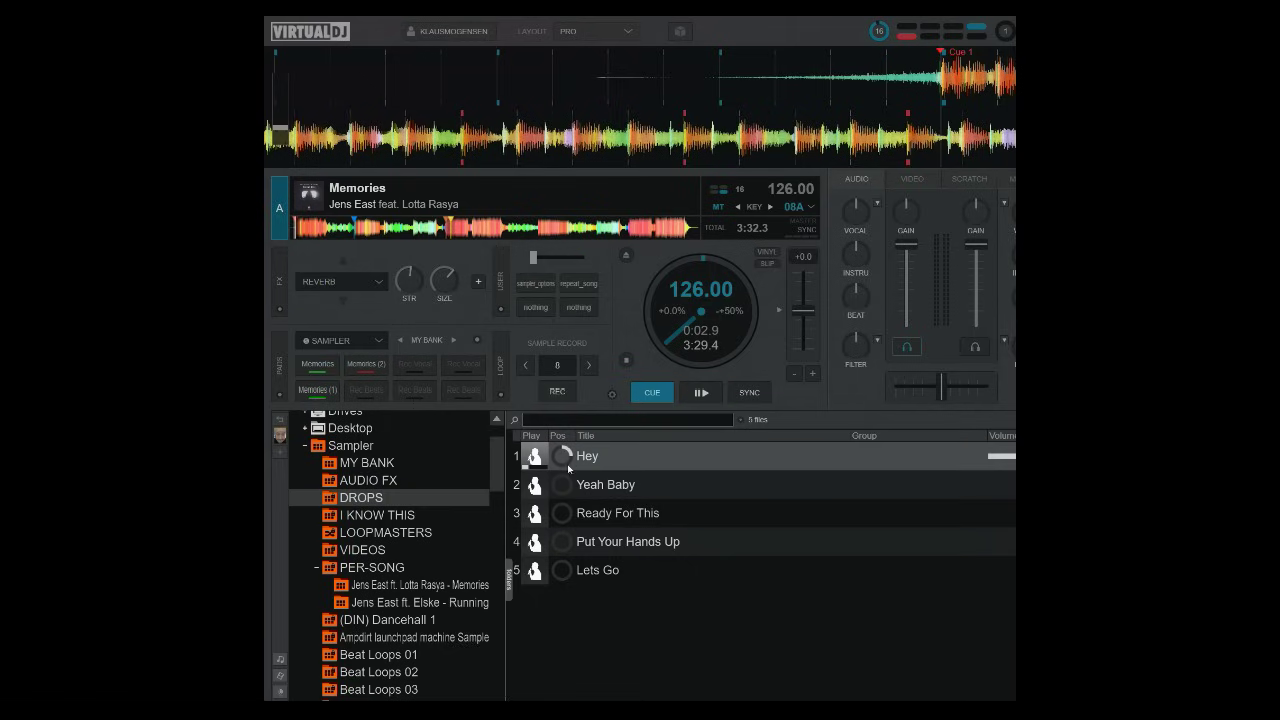
left_click(564, 486)
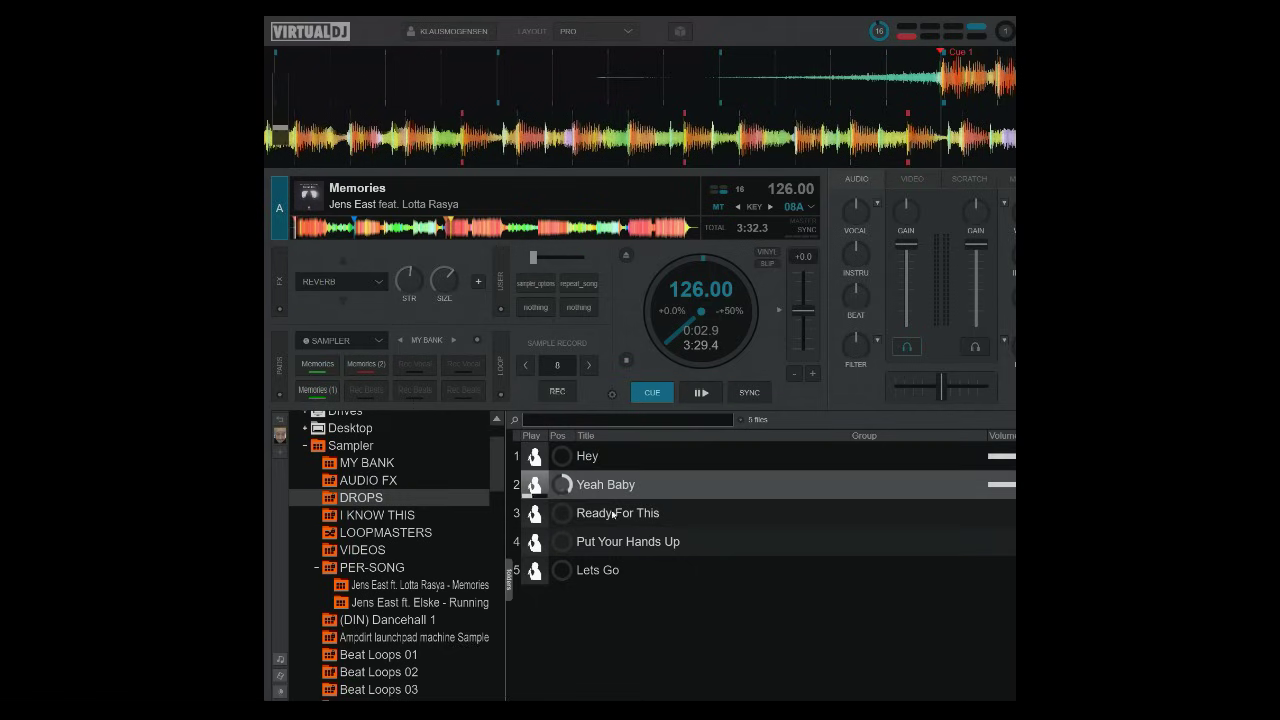
left_click(567, 518)
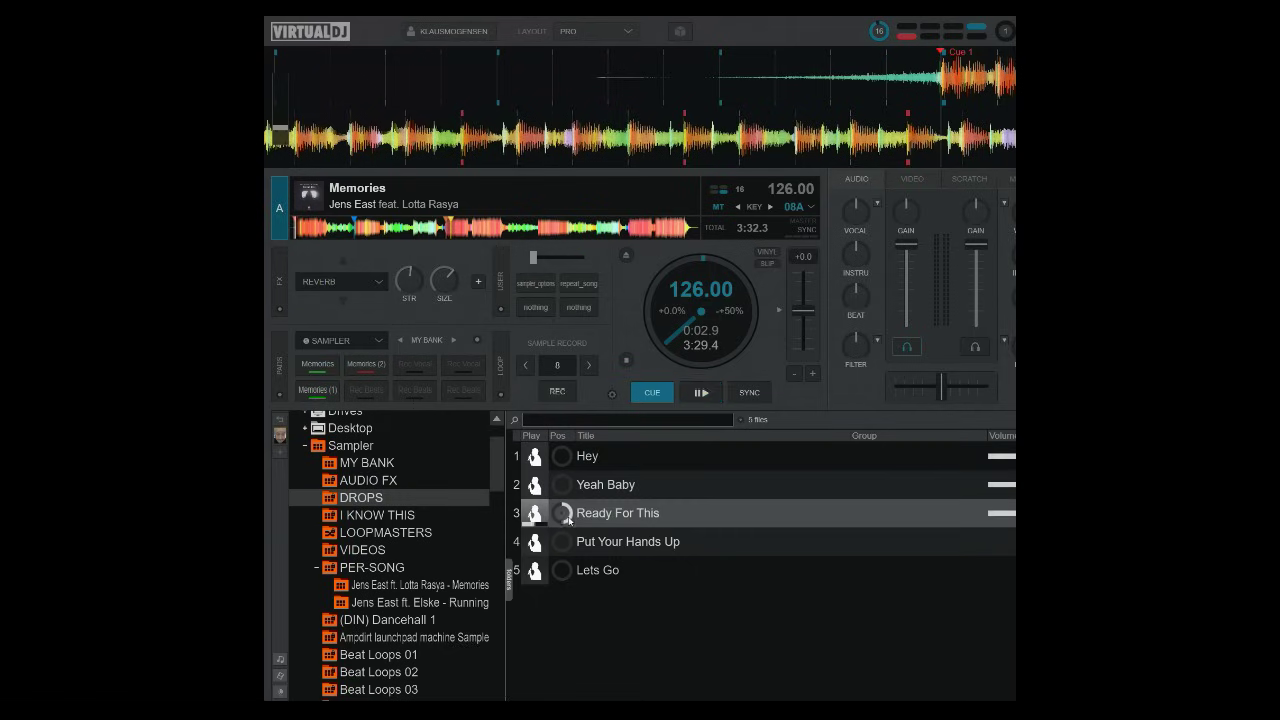
left_click(563, 542)
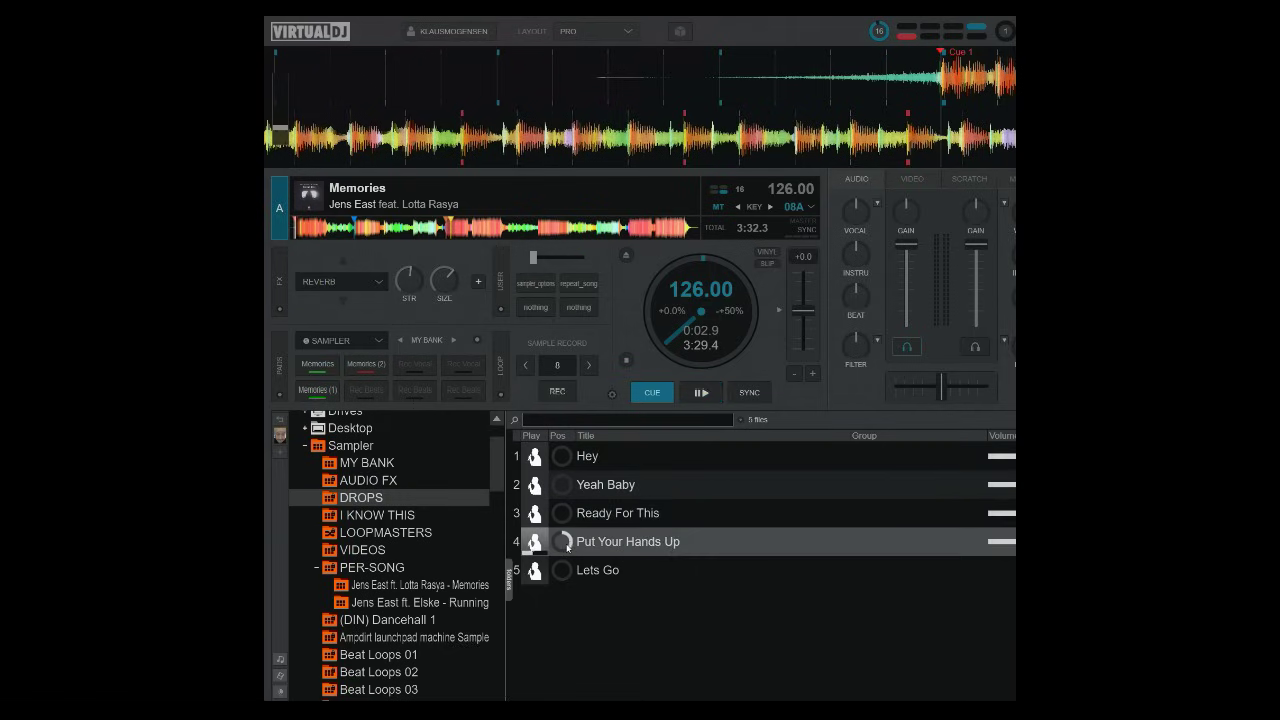
left_click(563, 571)
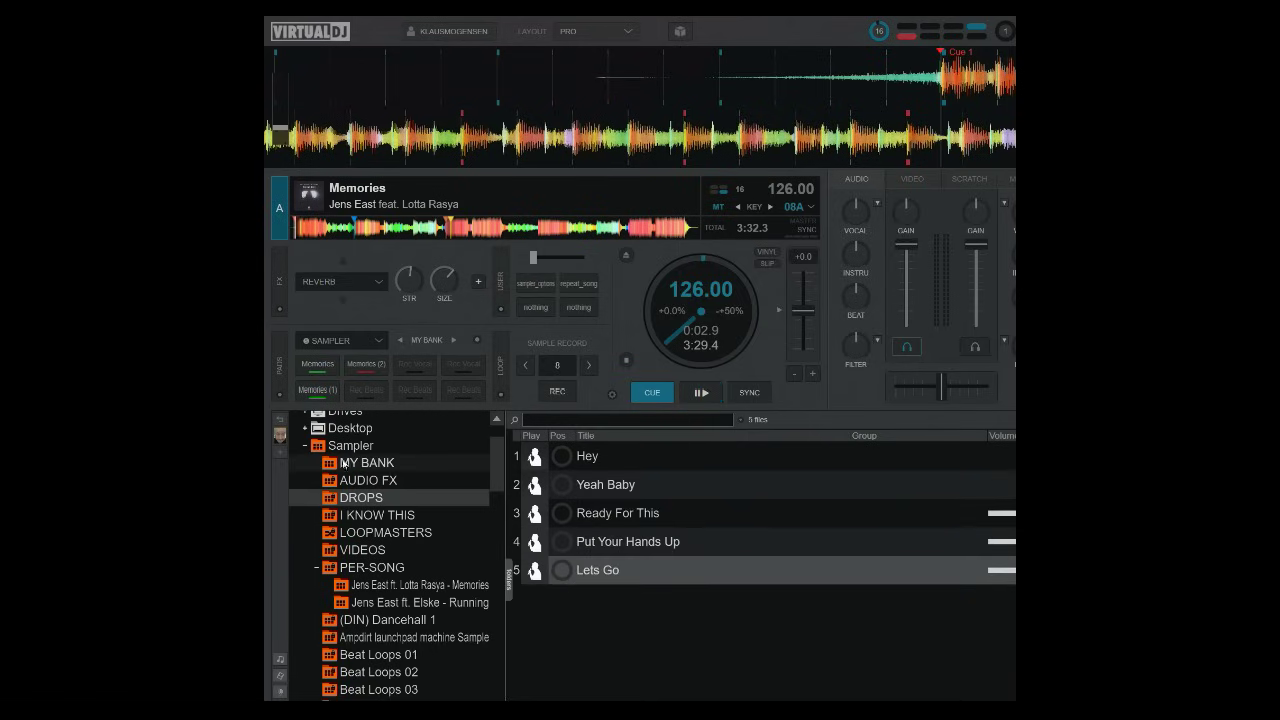
- Open the I KNOW THIS bank and preview the Anchor, Opus, Clap and Nation samples
left_click(301, 514)
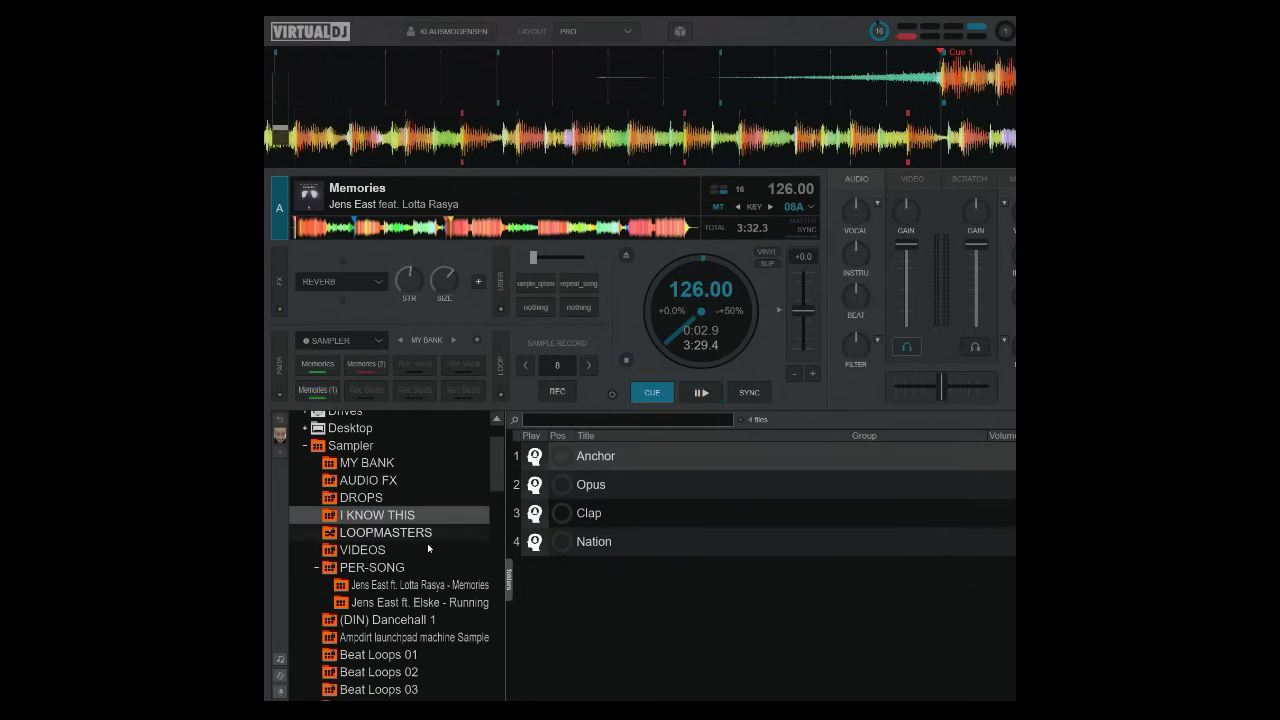
left_click(560, 458)
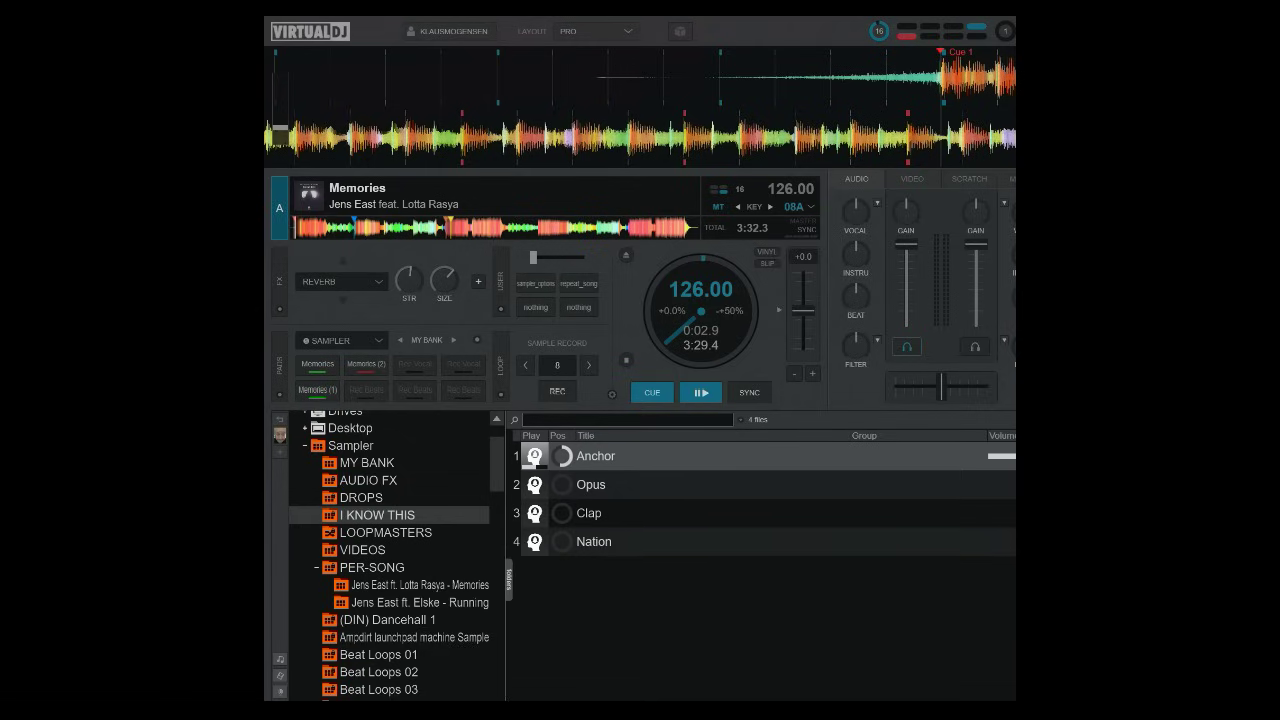
left_click(566, 461)
left_click(564, 490)
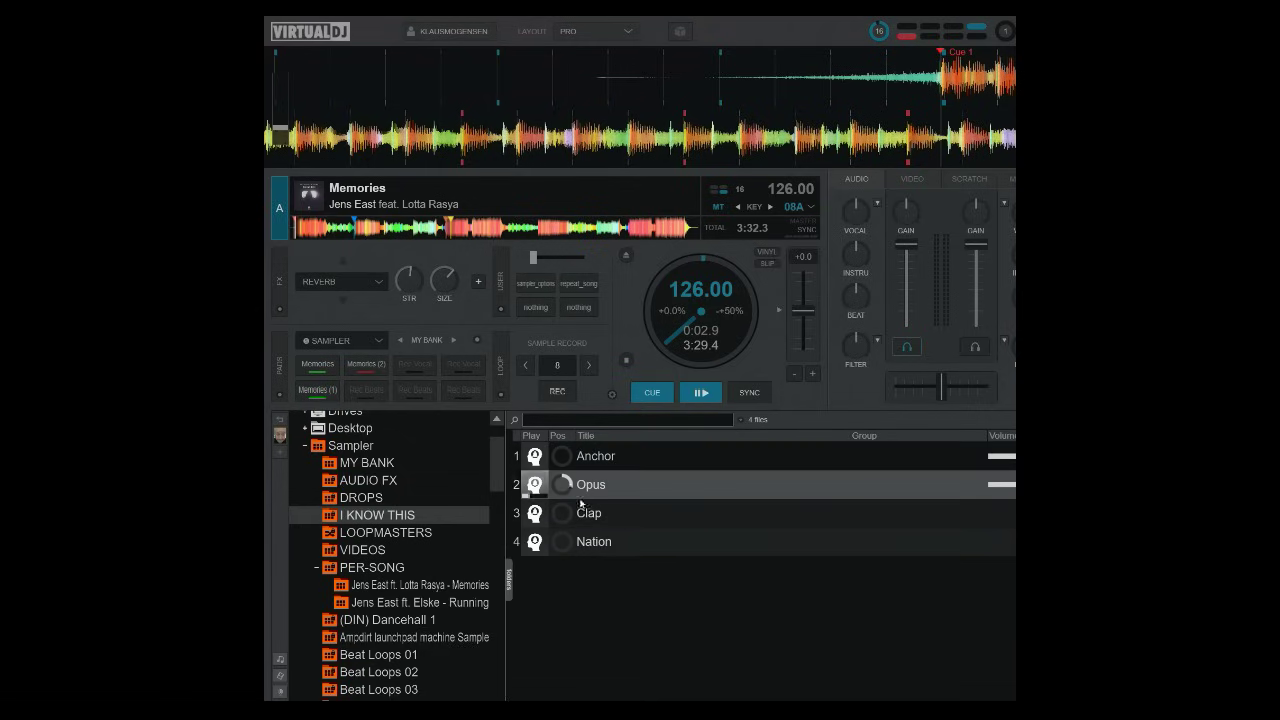
left_click(533, 488)
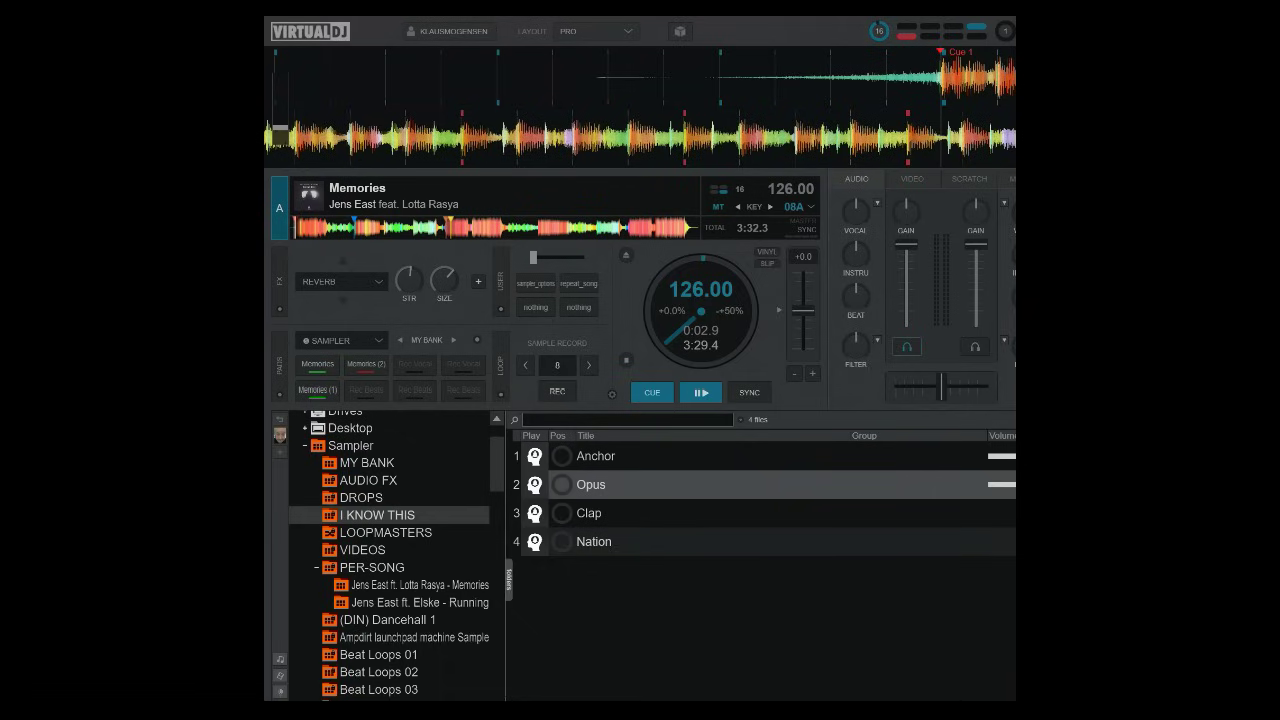
left_click(564, 518)
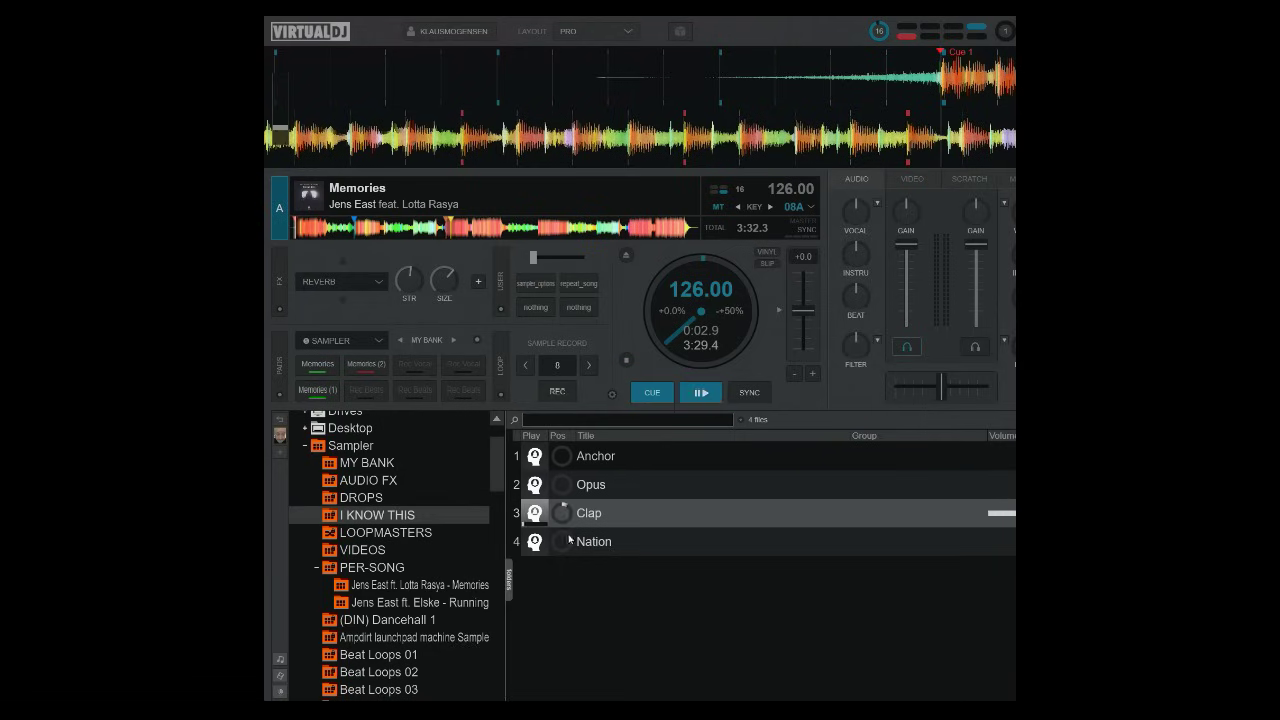
left_click(565, 541)
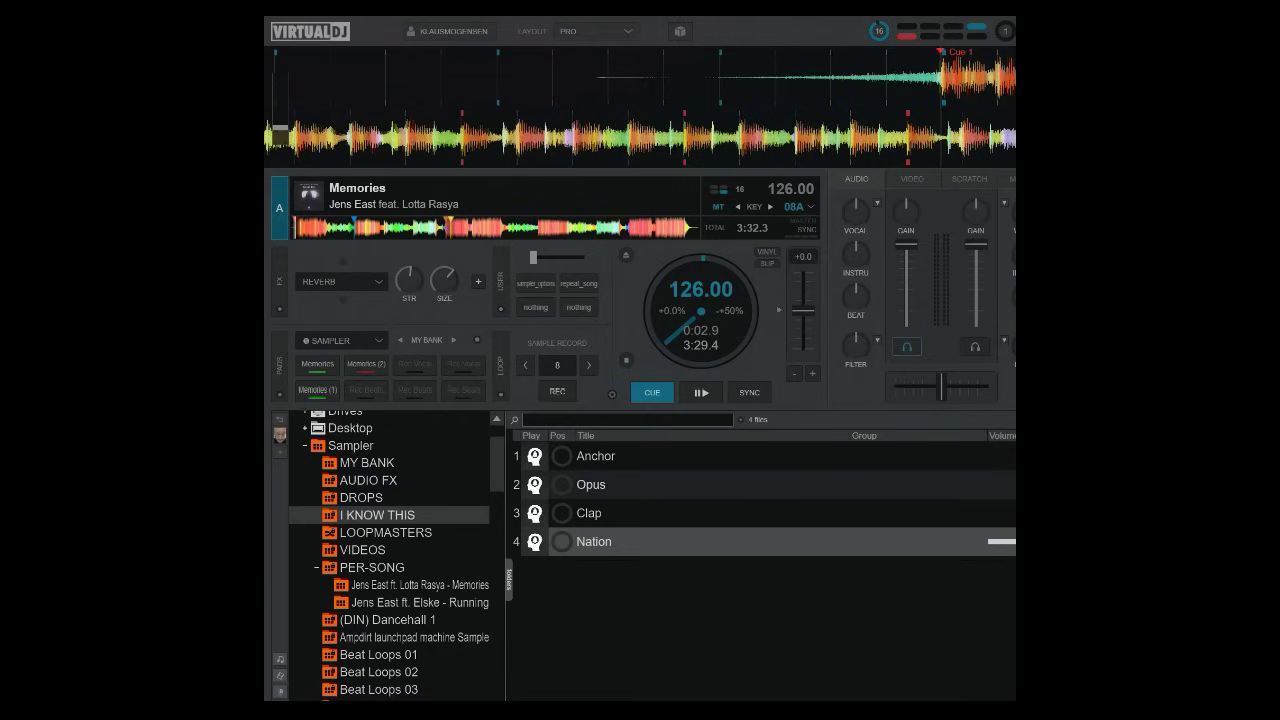
- Open the LOOPMASTERS bank and preview the DomKick, TightKick and ClackKick samples
left_click(366, 533)
left_click(569, 466)
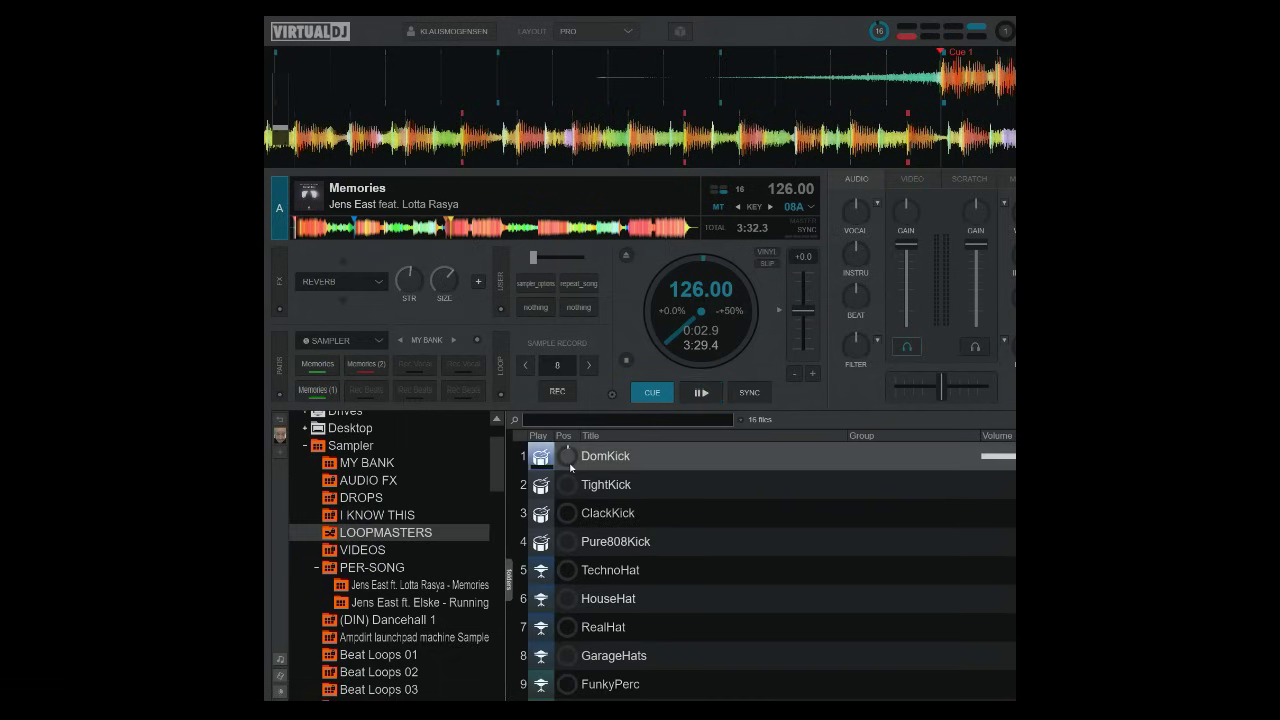
left_click(572, 486)
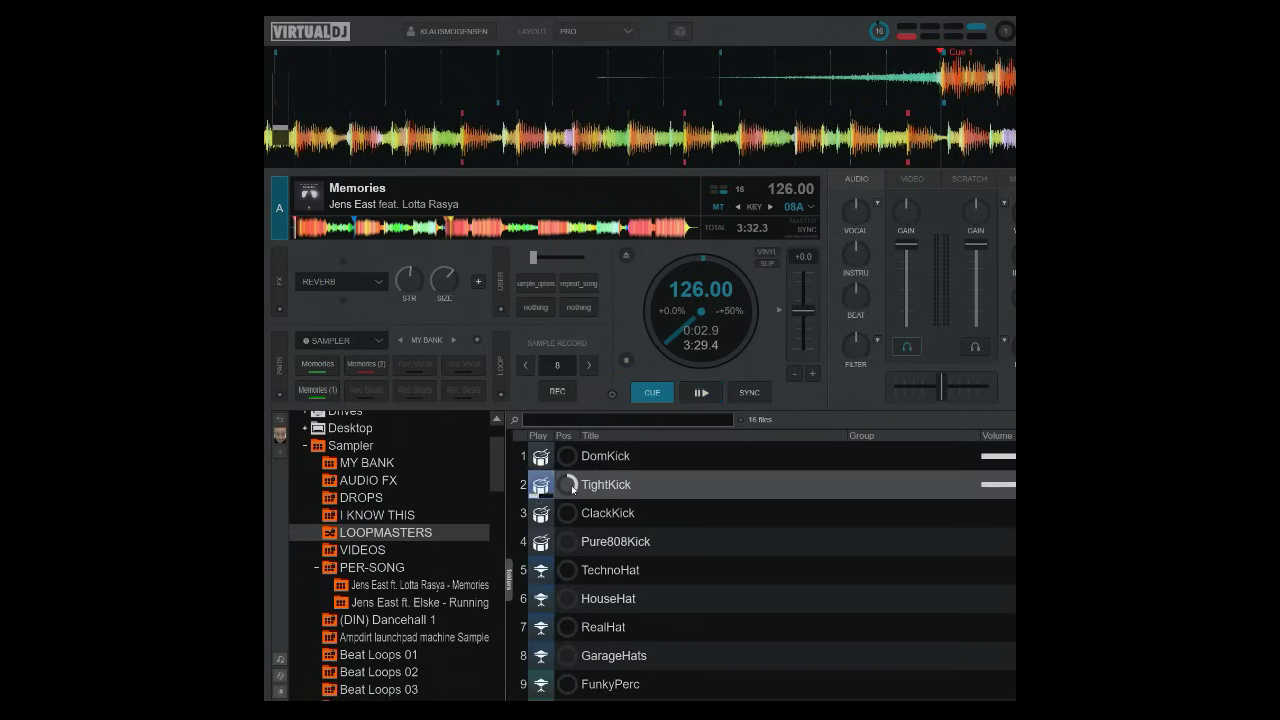
left_click(571, 516)
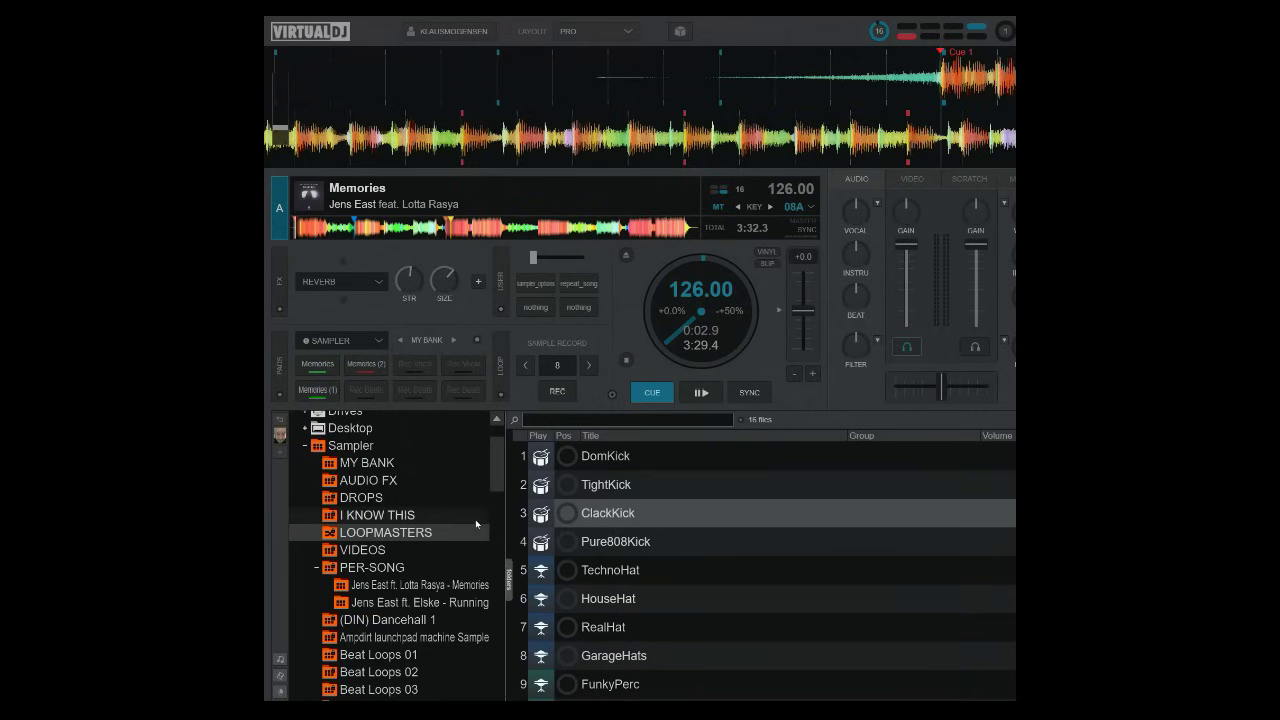
- Play the Dancer sample from the VIDEOS bank and activate the master video output window
left_click(343, 553)
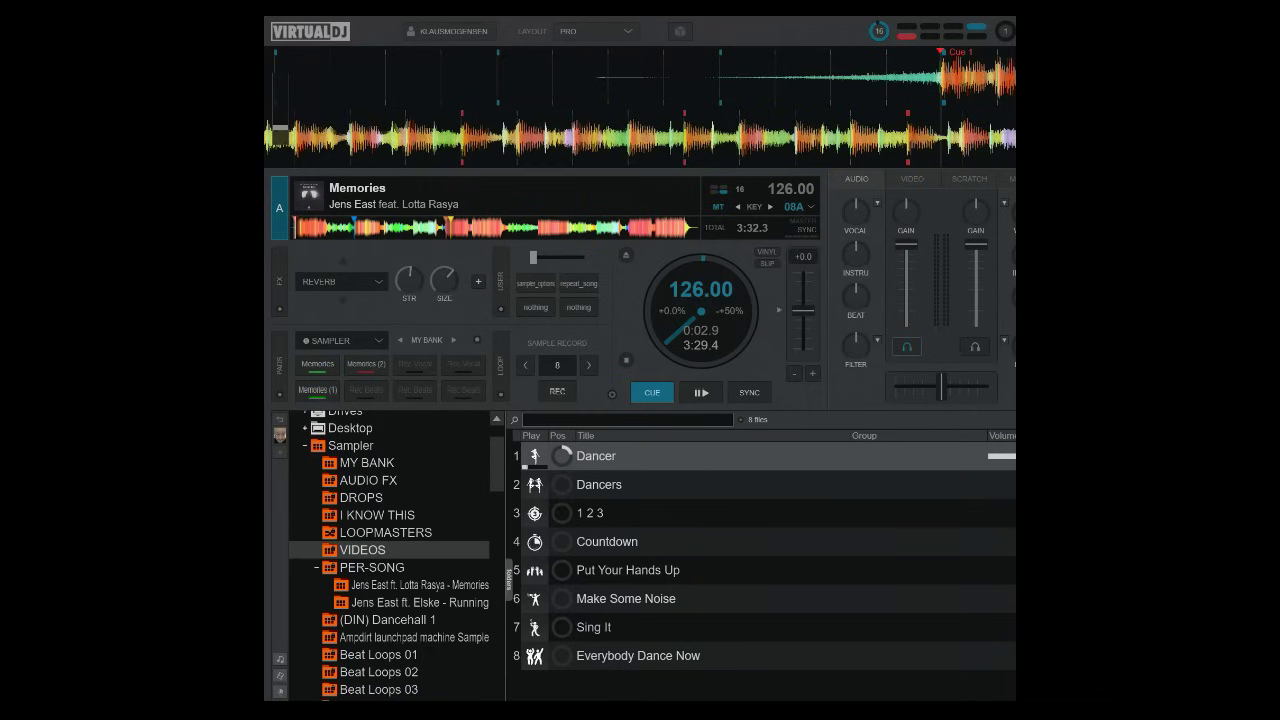
key("ctrl+o")
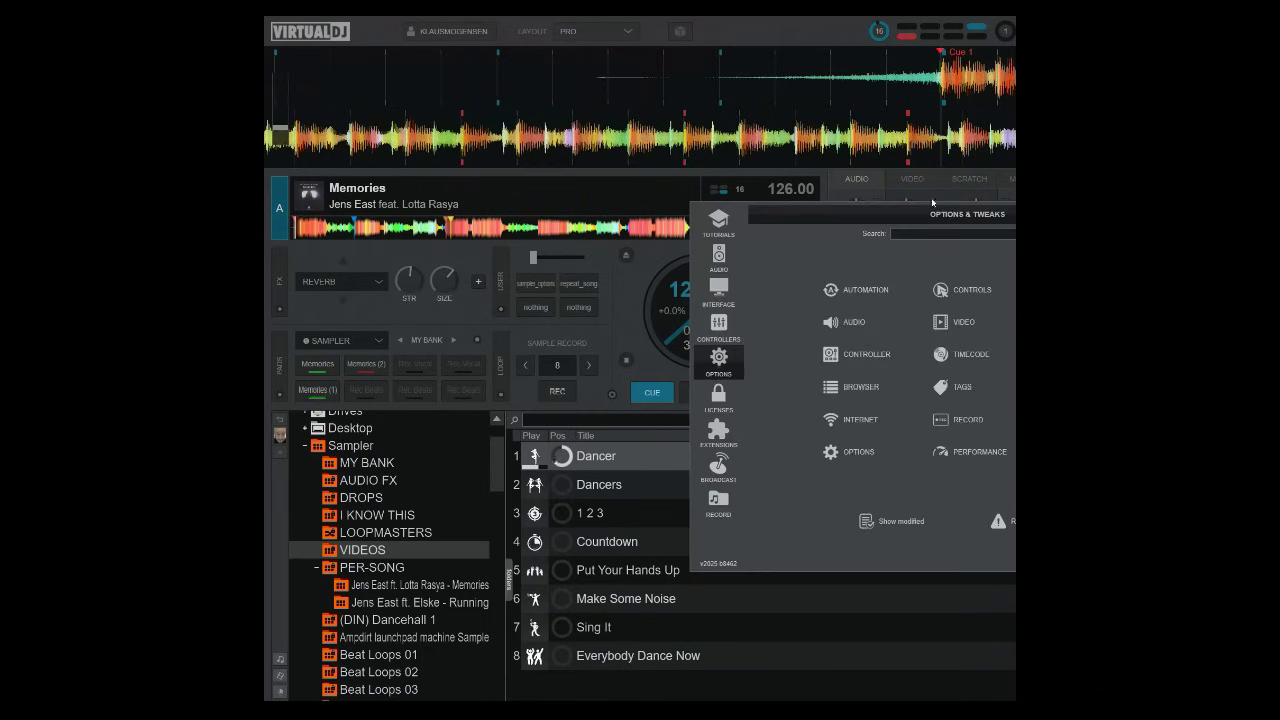
key("Escape")
left_click(924, 181)
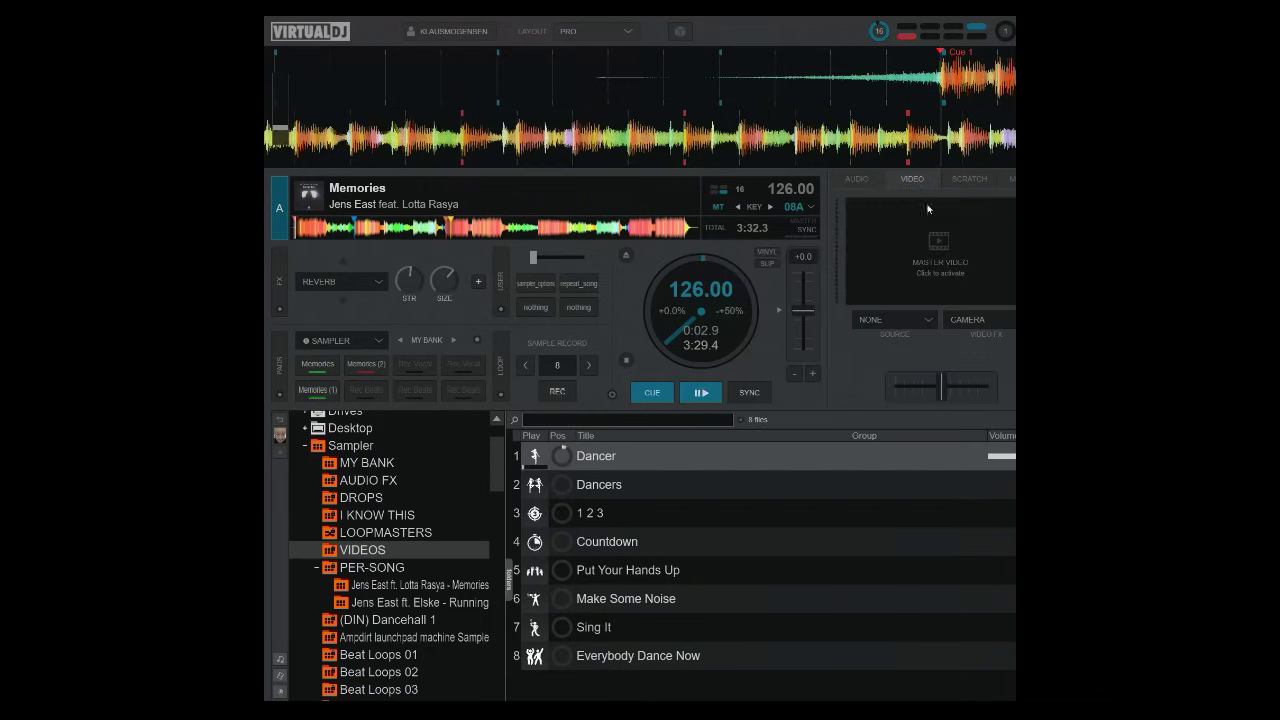
double_click(926, 244)
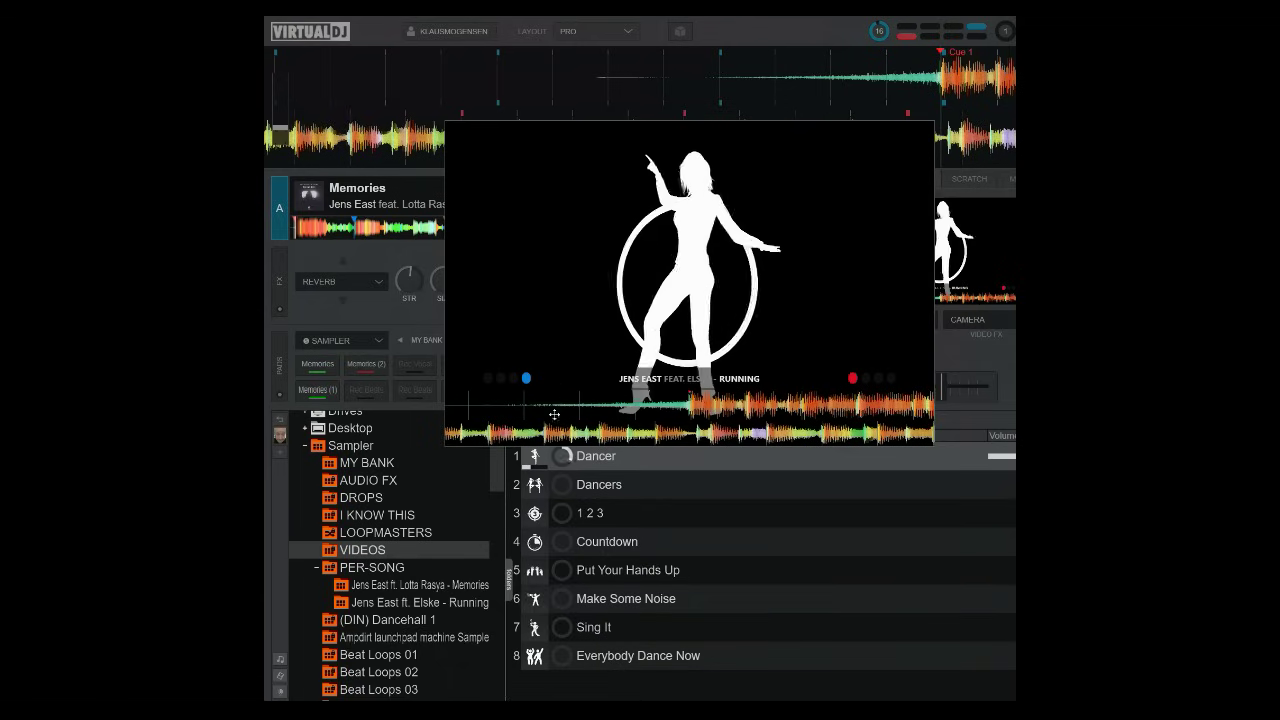
- Play the Dancers, 1 2 3 and Countdown video samples in the video window and select the PER-SONG bank
left_click(566, 489)
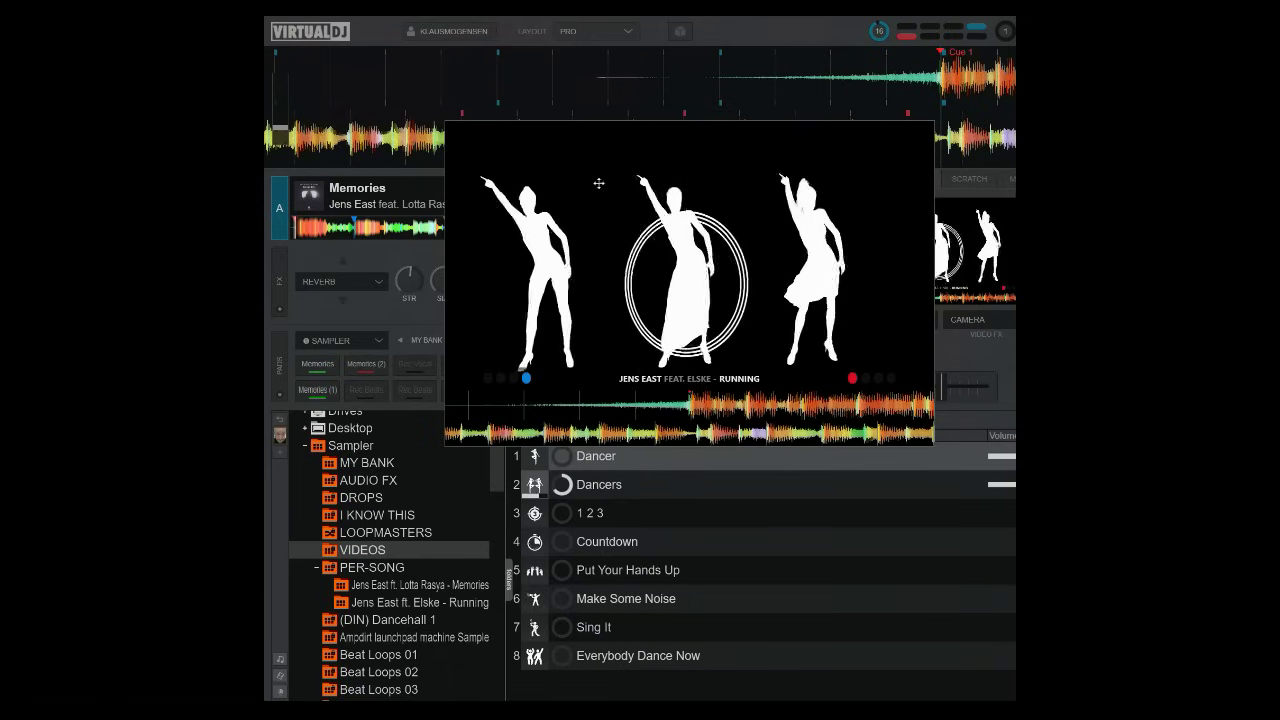
left_click_drag(611, 173, 641, 175)
left_click(566, 513)
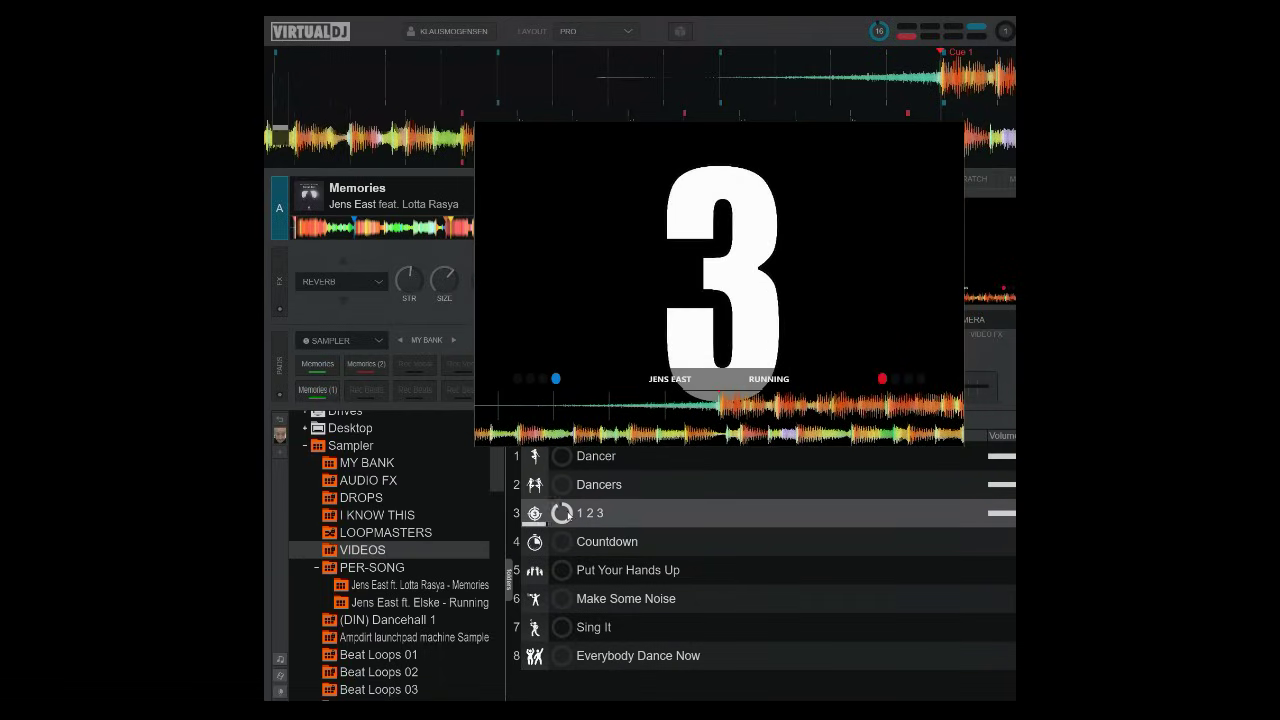
left_click(567, 520)
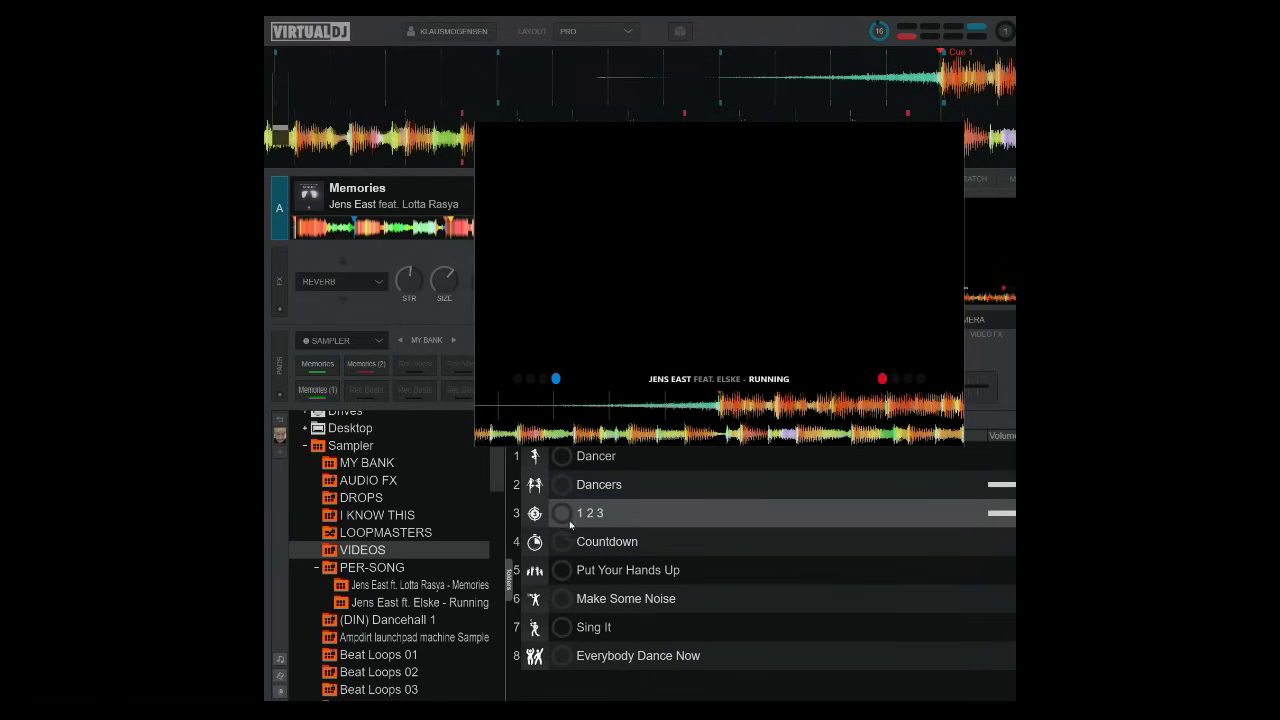
left_click(567, 543)
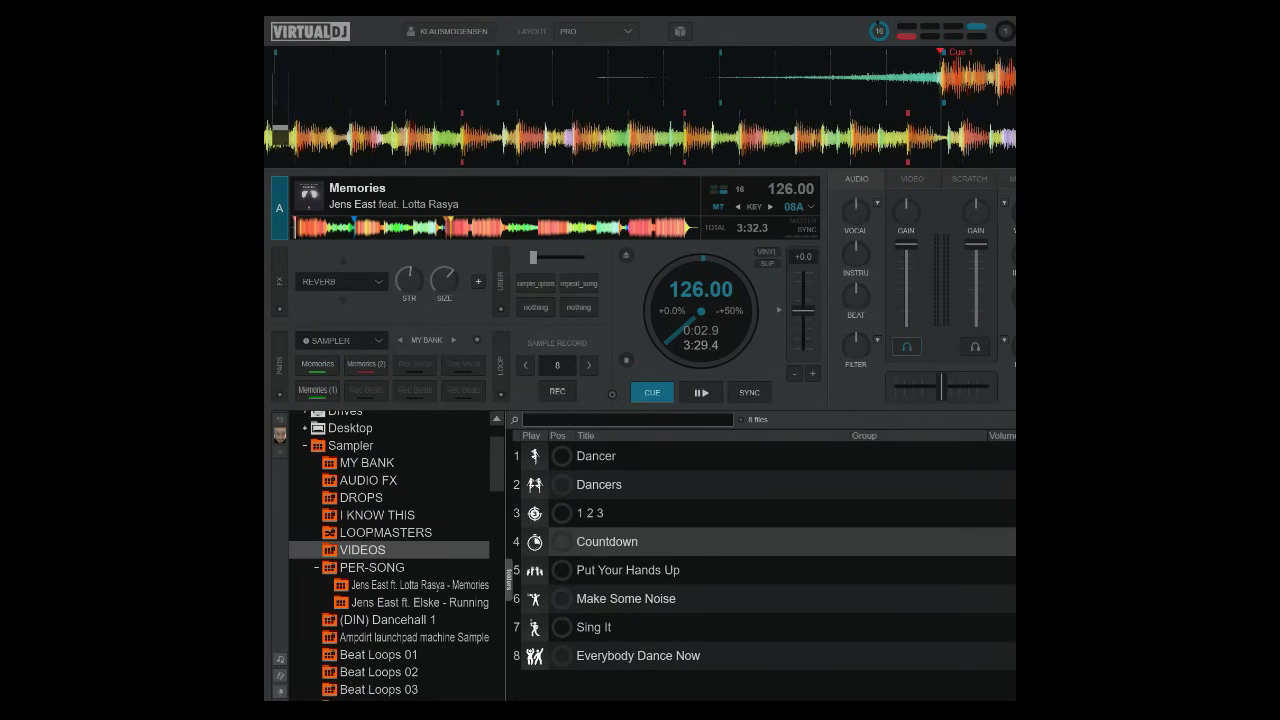
left_click(376, 575)
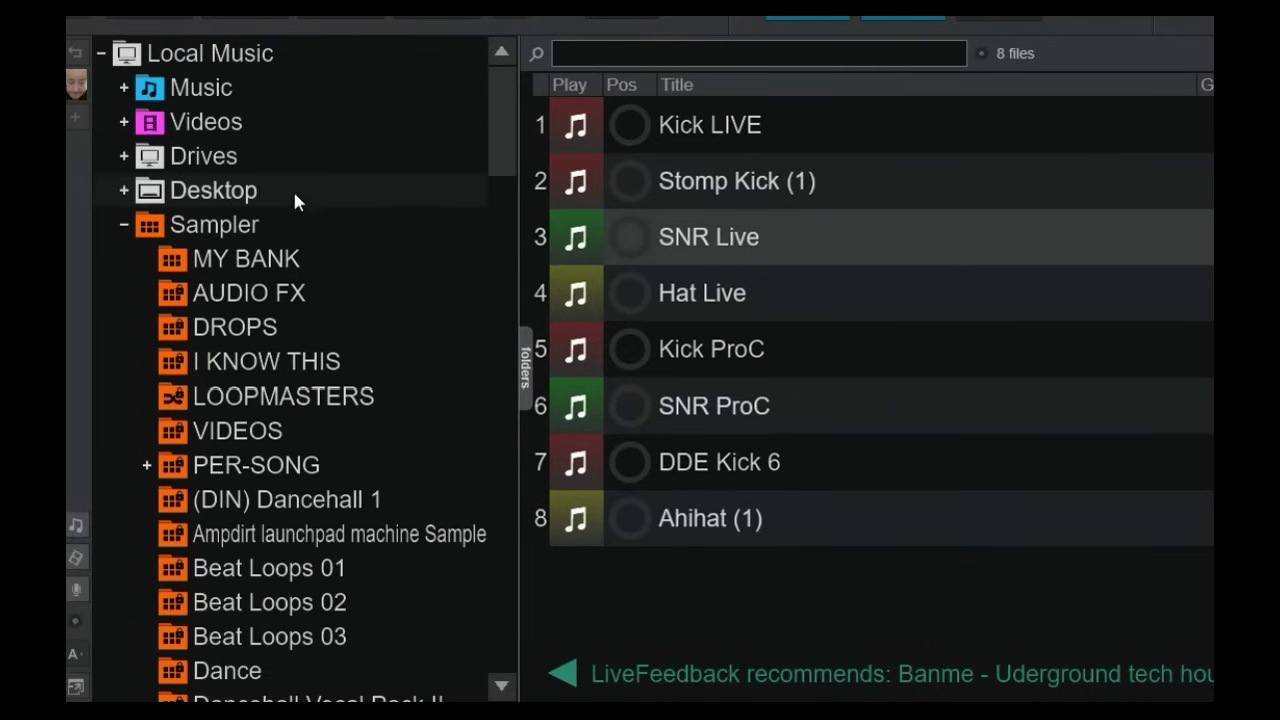
- Create a sub-folder named TestSubFoilder under the Sampler folder
right_click(247, 231)
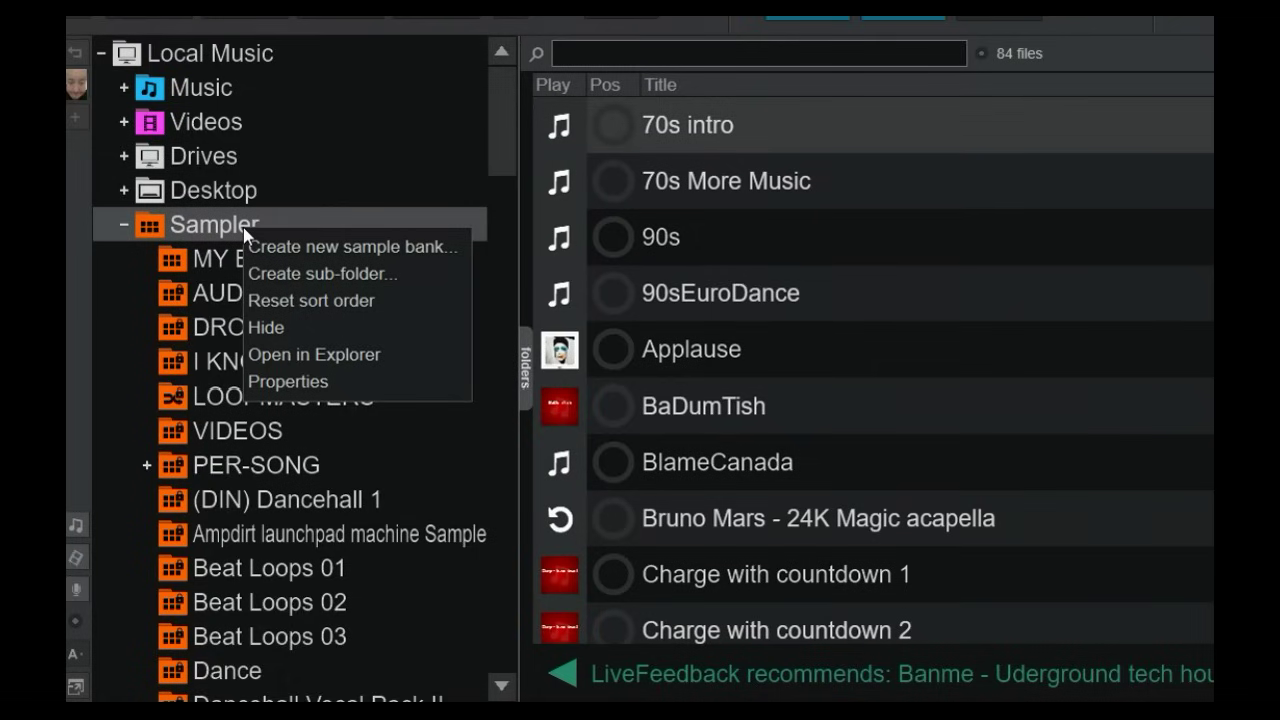
left_click(395, 273)
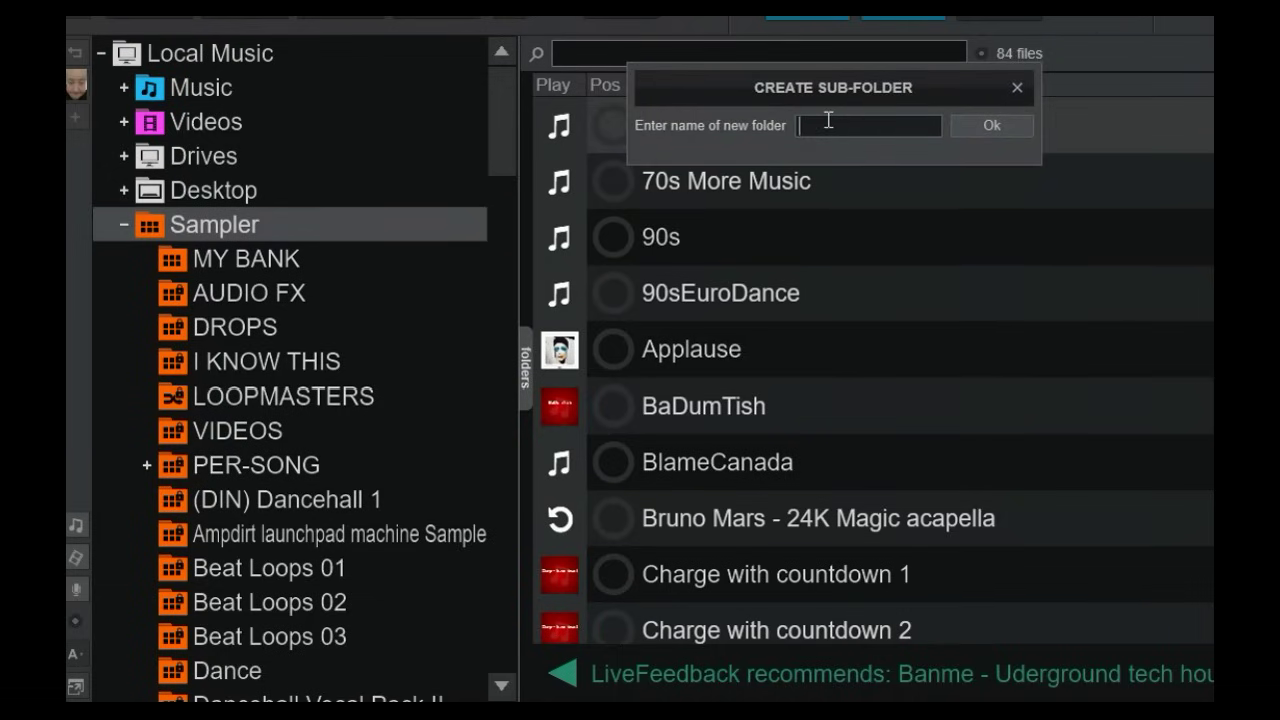
type("TestSubFoilder")
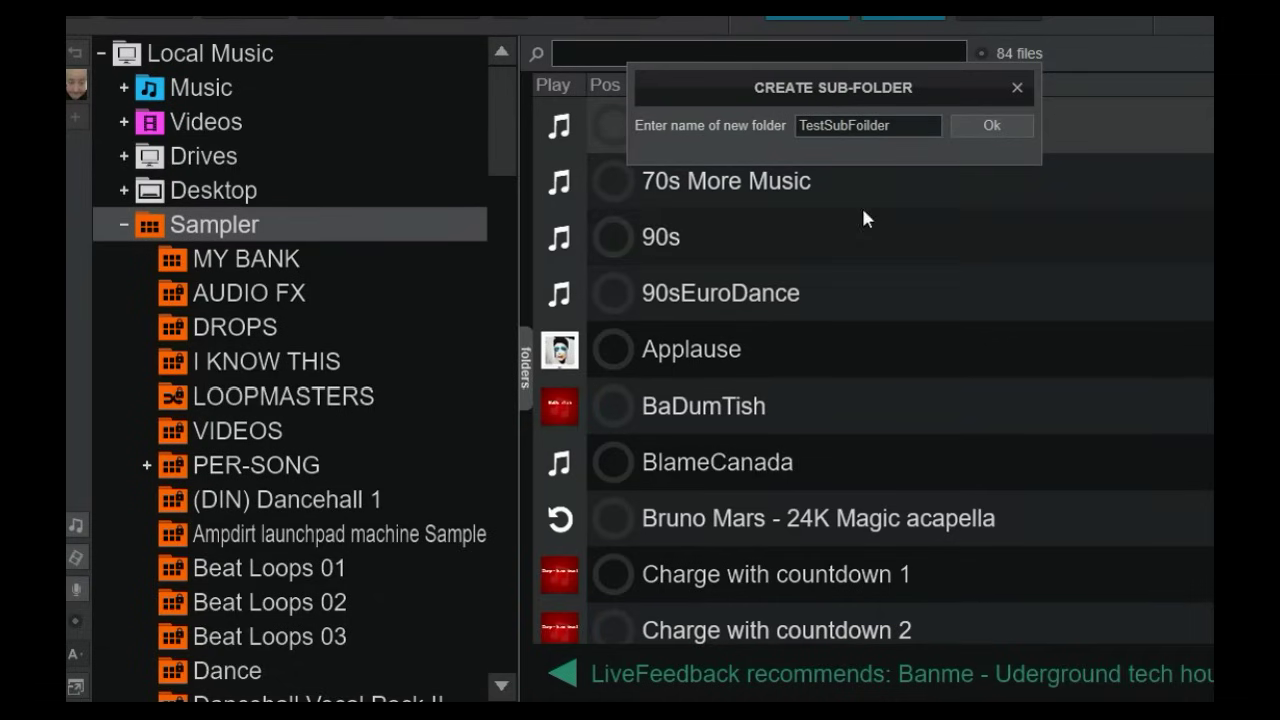
left_click(977, 128)
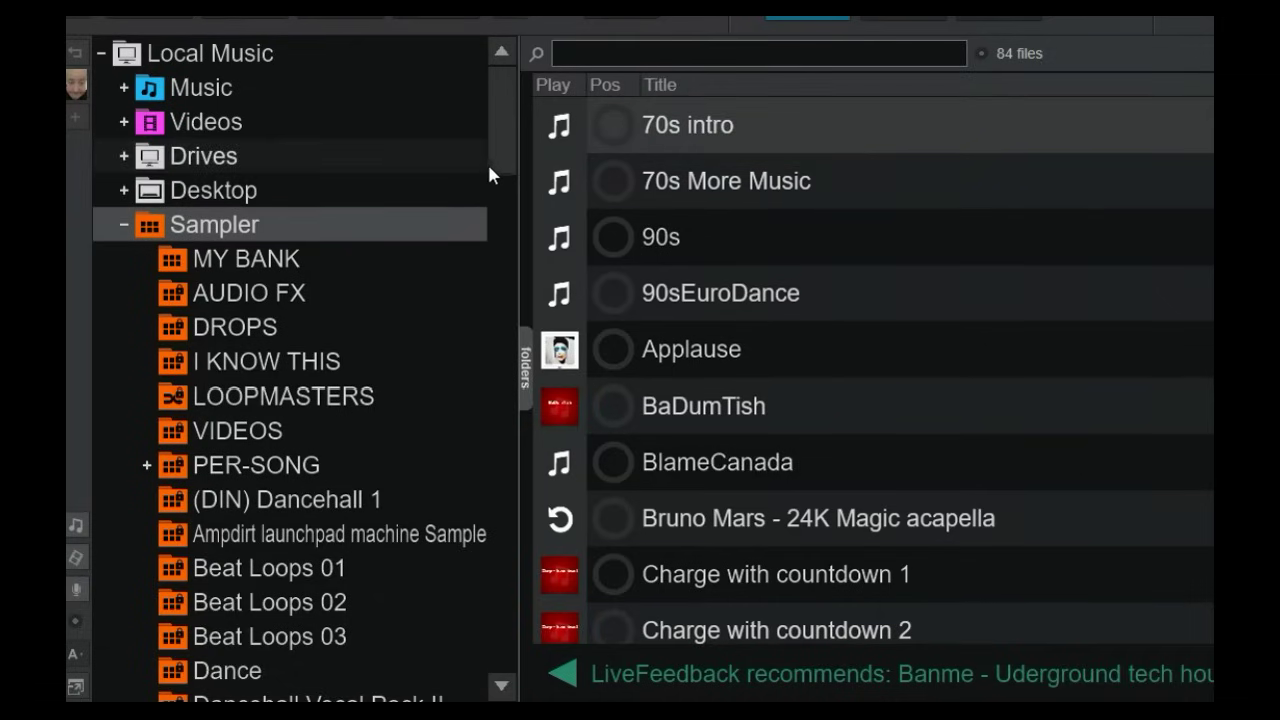
- Create a sample bank named NEW BANK inside the TestSubFoilder sub-folder
left_click_drag(488, 166, 465, 583)
right_click(255, 394)
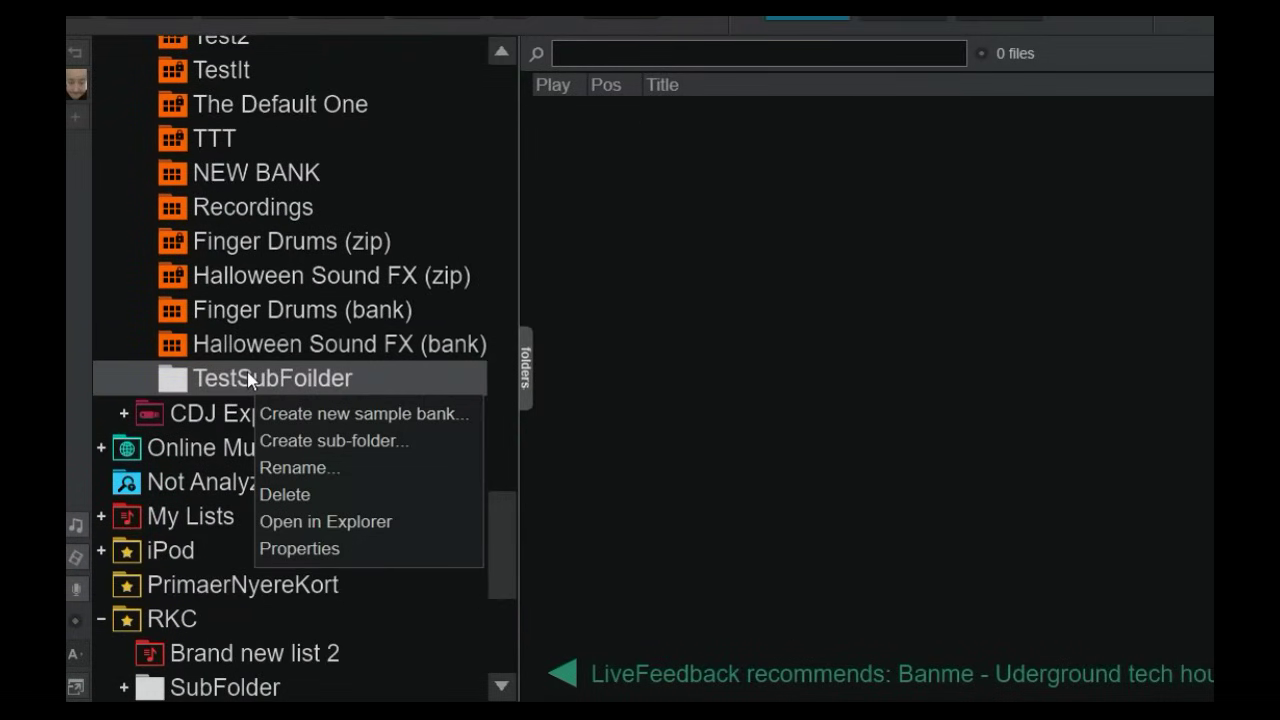
left_click(352, 414)
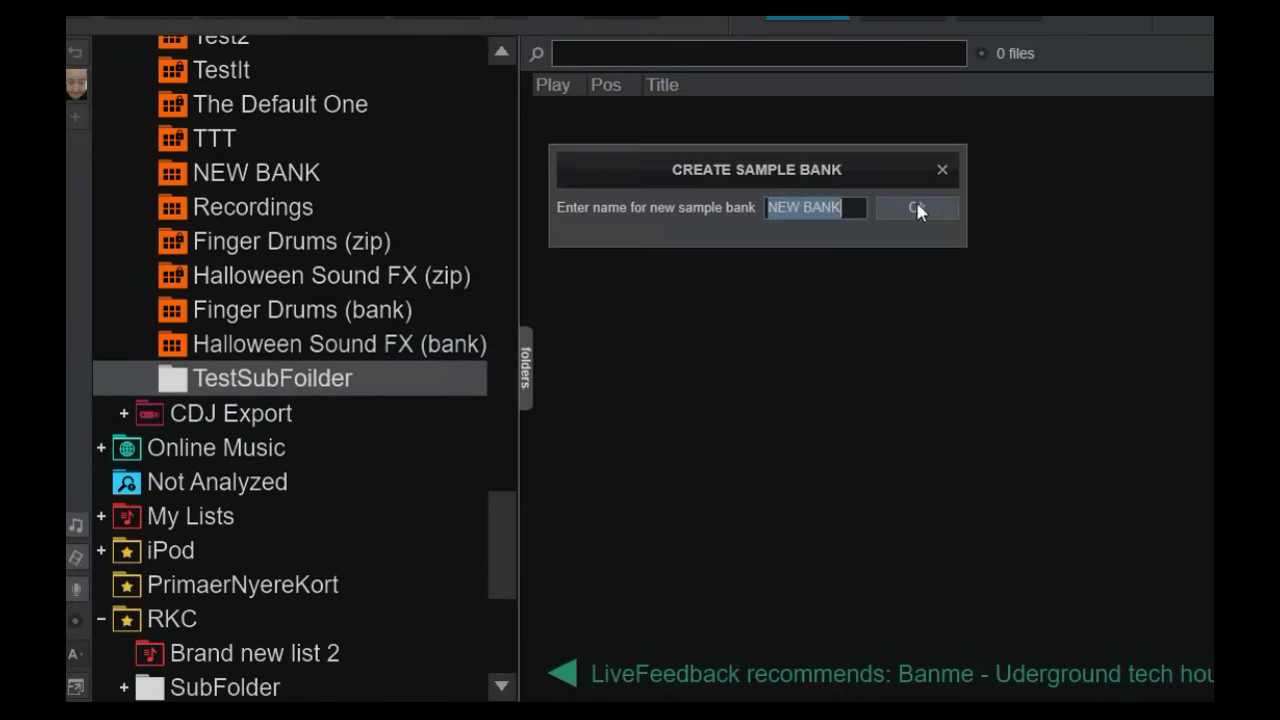
left_click(917, 207)
- Add a second sample bank named NEW BANK2 to the TestSubFoilder sub-folder
right_click(257, 377)
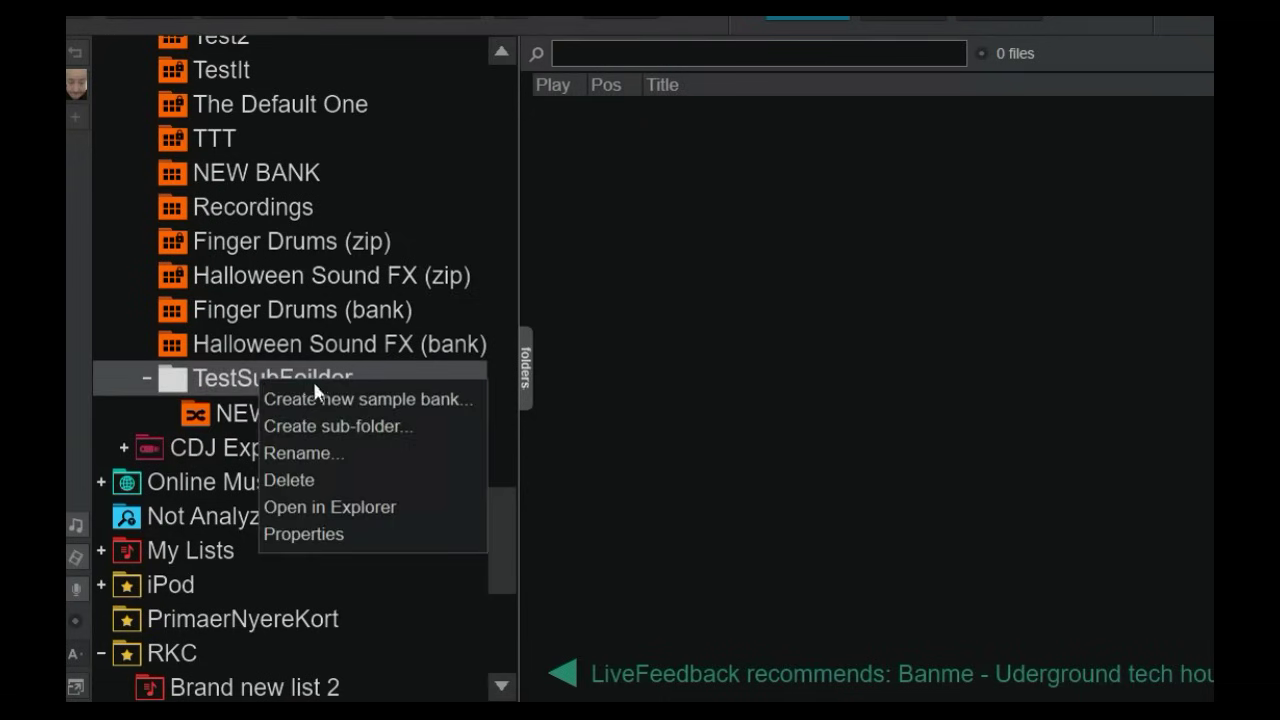
left_click(327, 397)
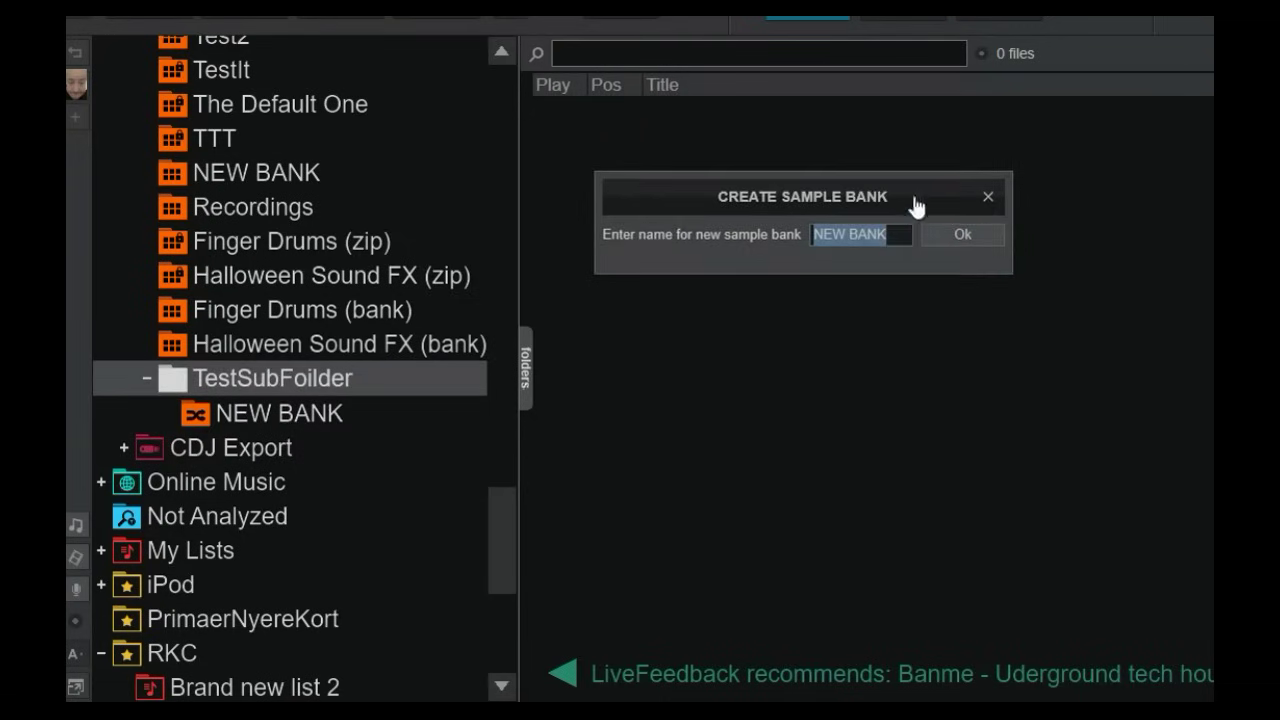
left_click(897, 232)
type("2")
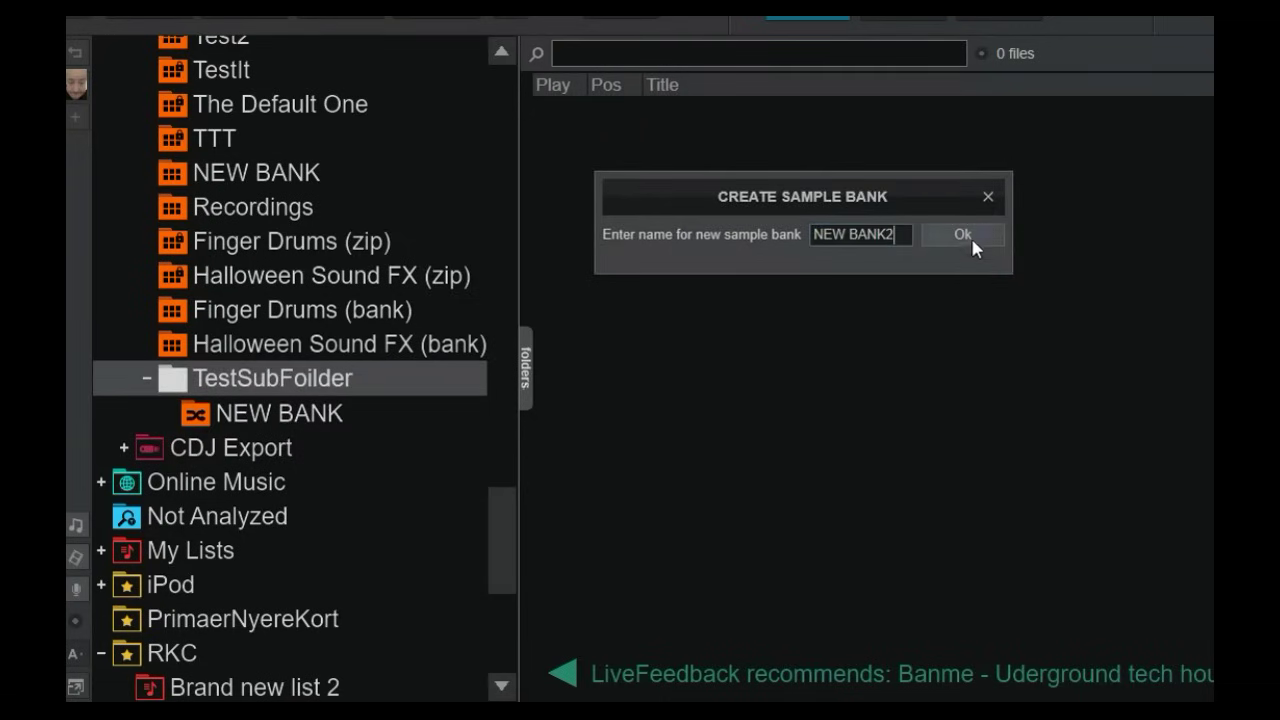
left_click(966, 236)
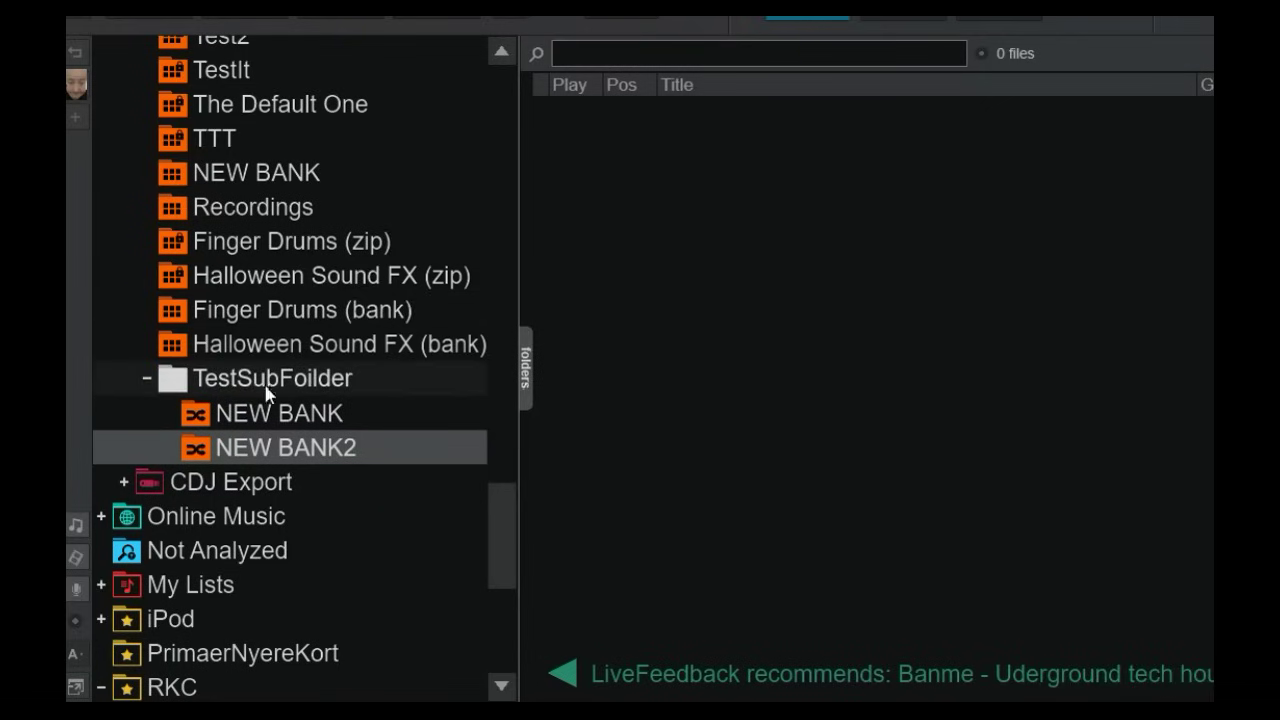
- Browse the TestSubFoilder sub-folder and its banks NEW BANK and NEW BANK2
left_click(263, 414)
left_click(277, 446)
left_click(277, 390)
left_click(288, 420)
left_click(286, 449)
left_click(277, 378)
scroll(277, 378, "down", 1)
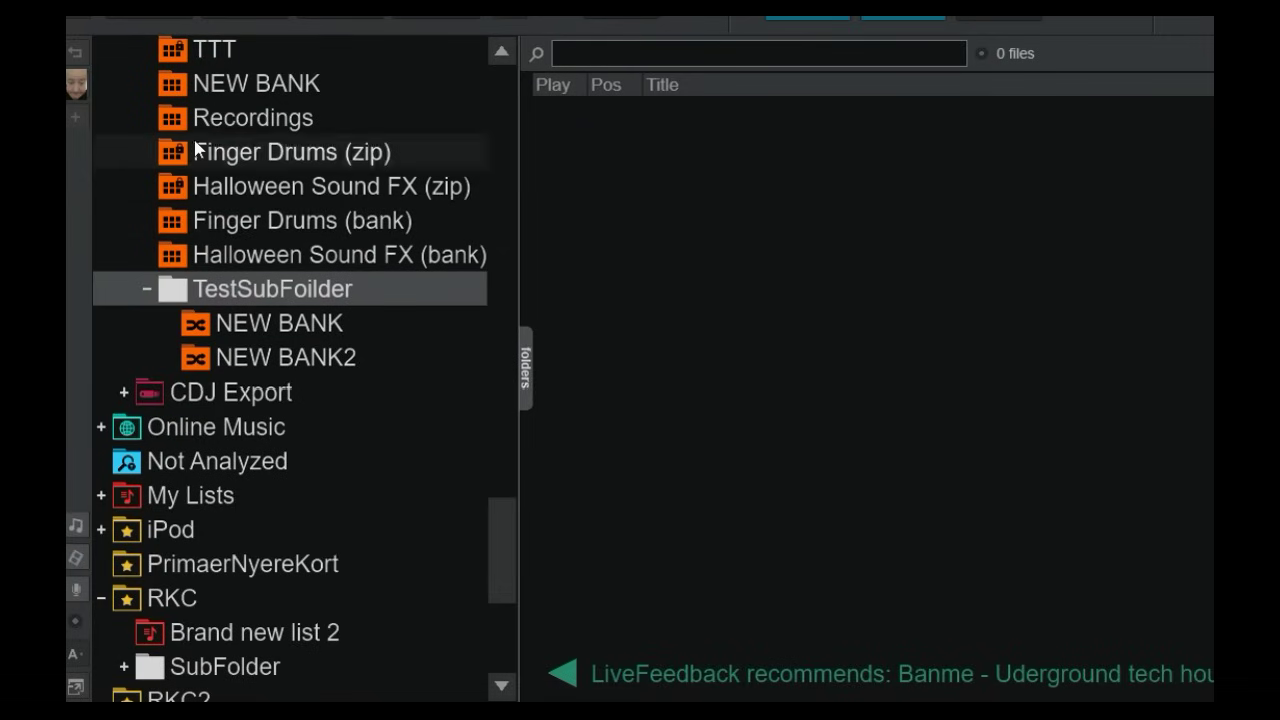
mouse_move(199, 166)
left_mouse_down()
mouse_move(207, 215)
mouse_move(298, 320)
mouse_move(380, 331)
left_mouse_up()
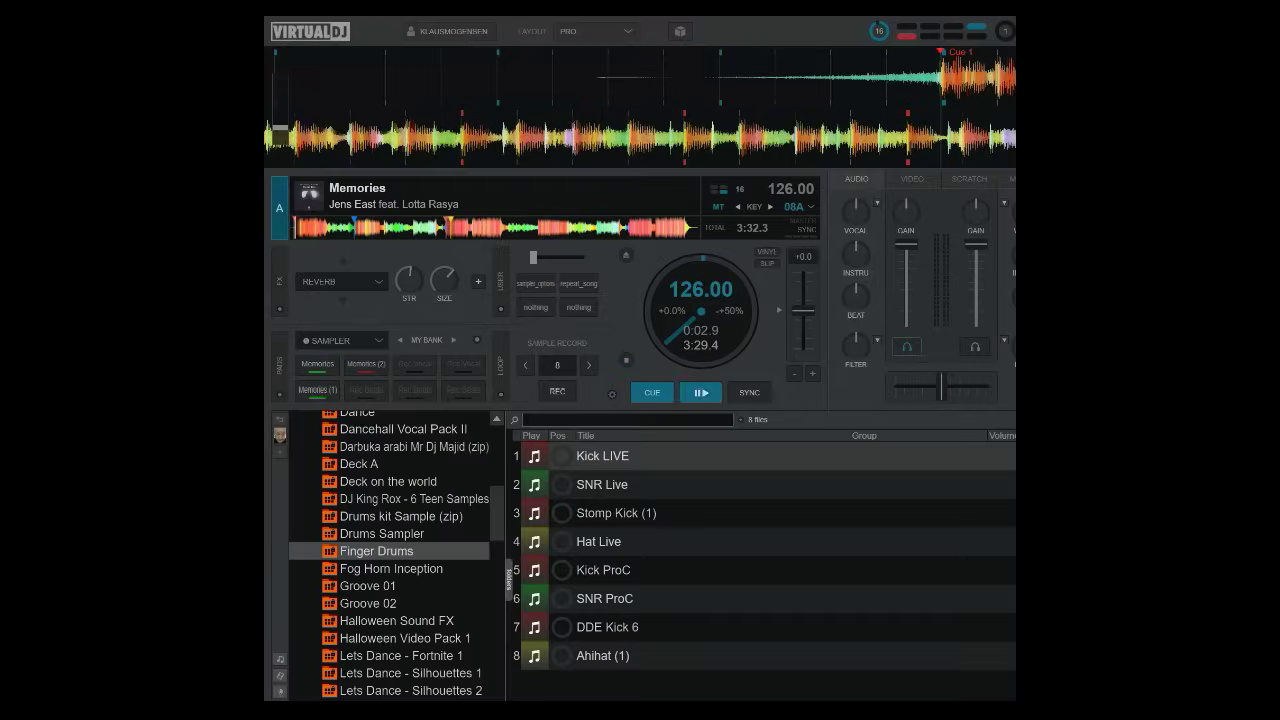
- Unlock the Finger Drums bank by making an editable copy, and locate the copy in the folder list
right_click(389, 557)
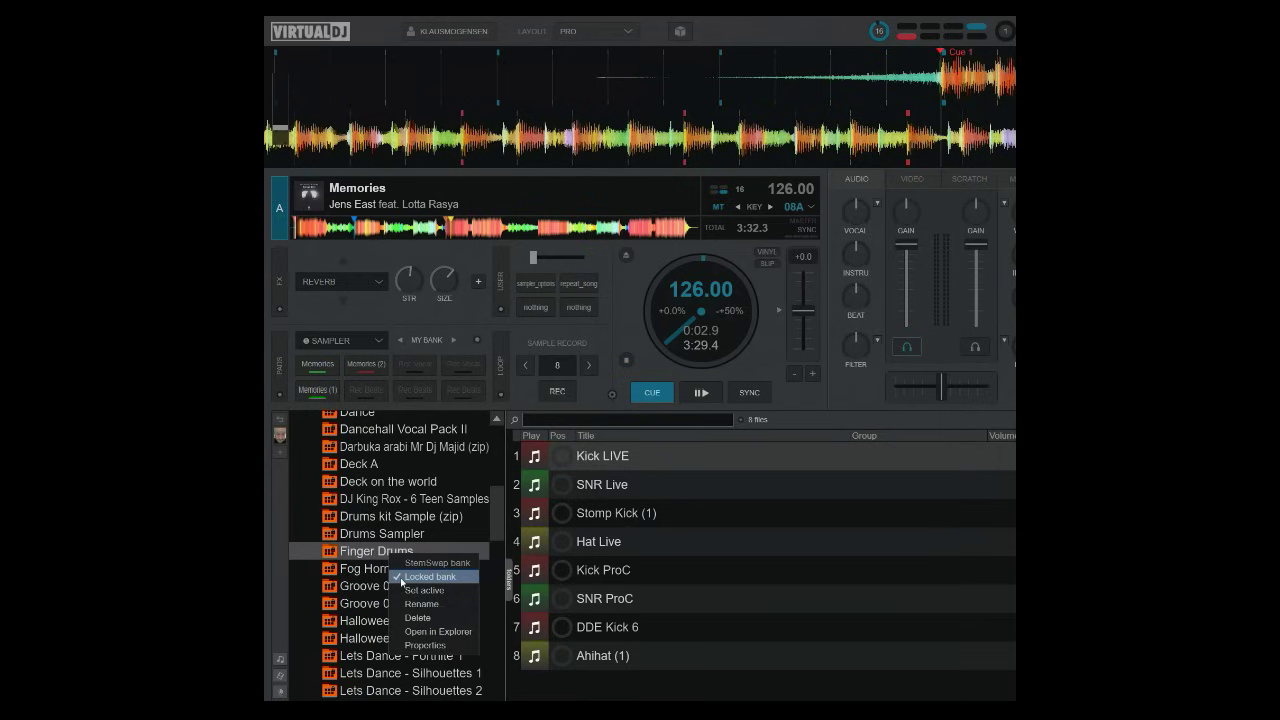
left_click(402, 578)
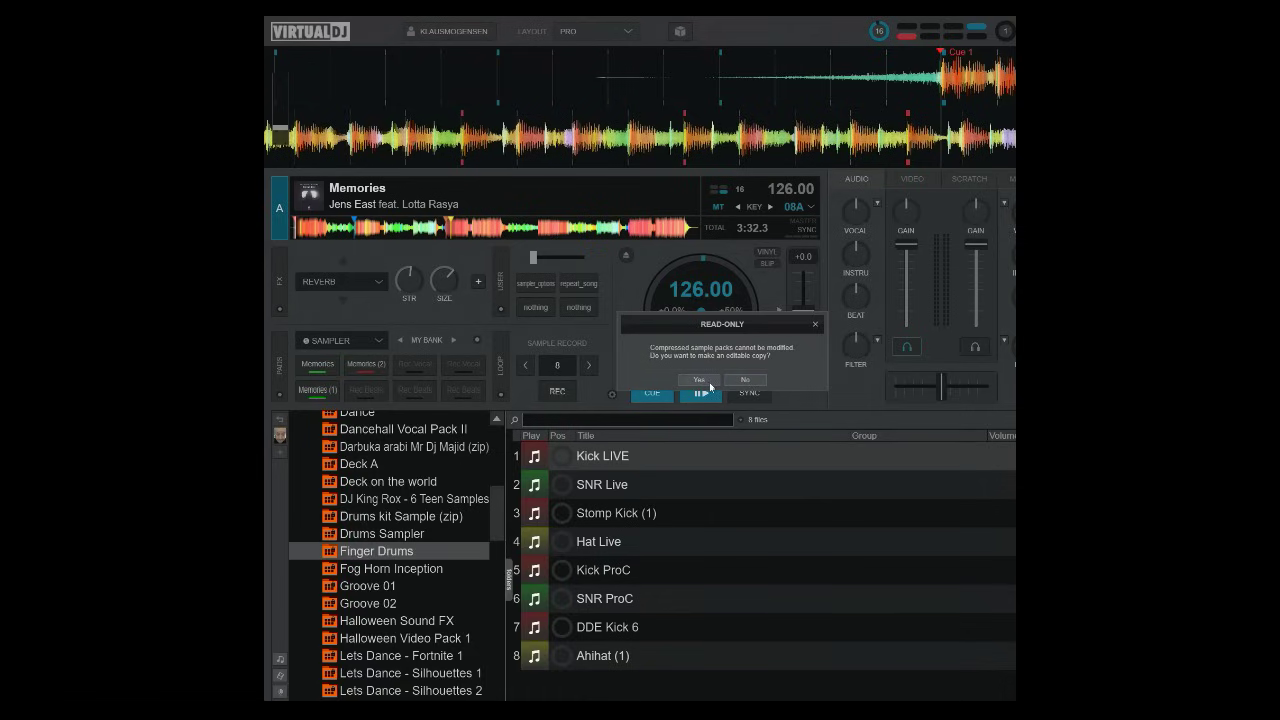
left_click(709, 382)
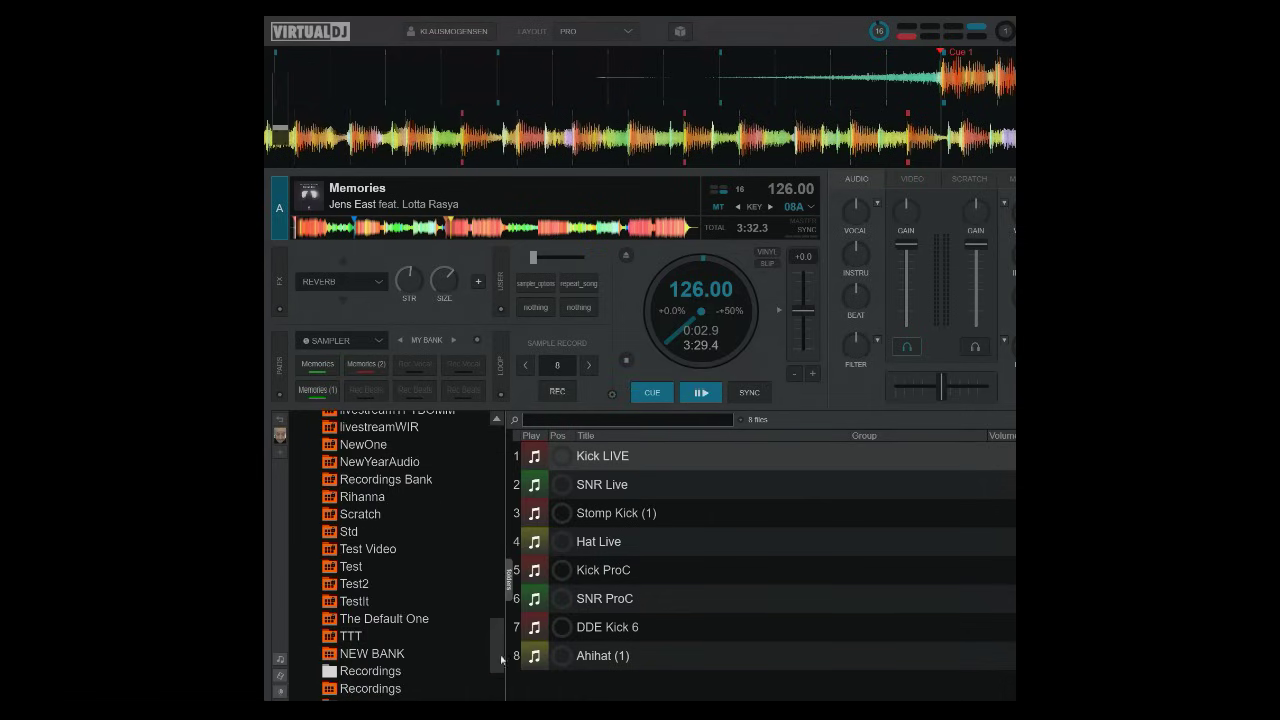
scroll(501, 660, "down", 4)
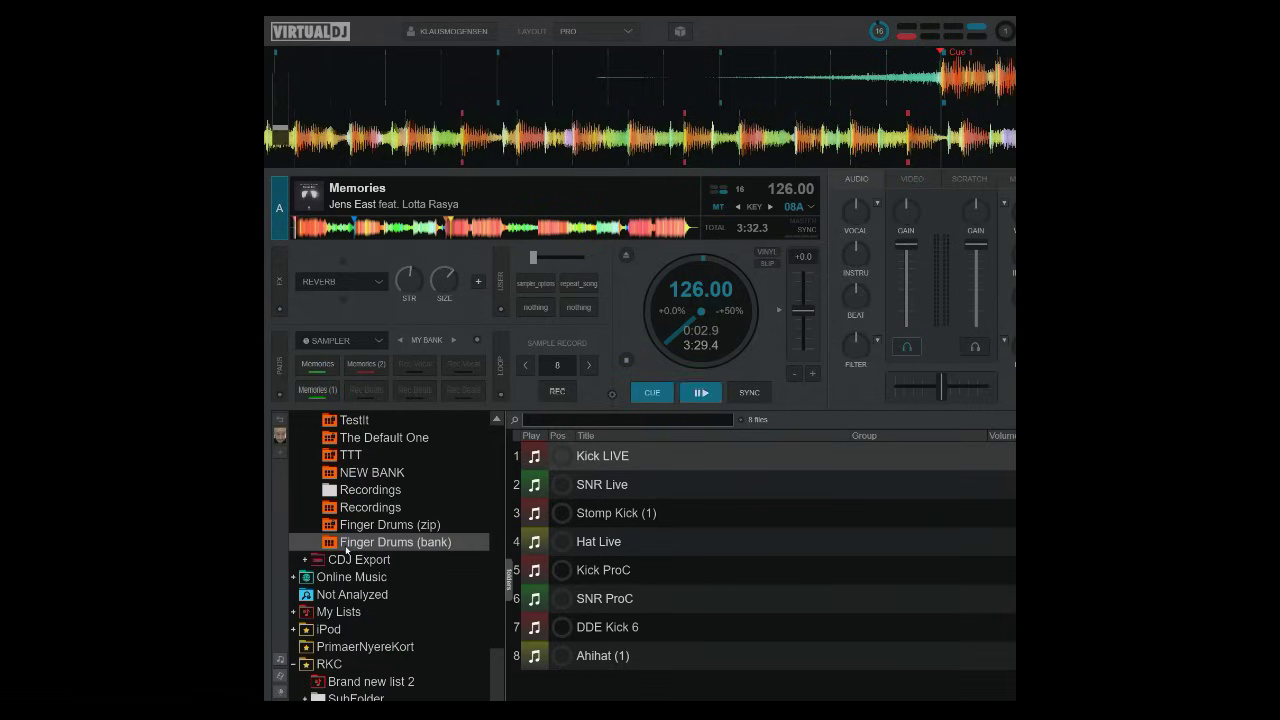
right_click(346, 549)
key("Escape")
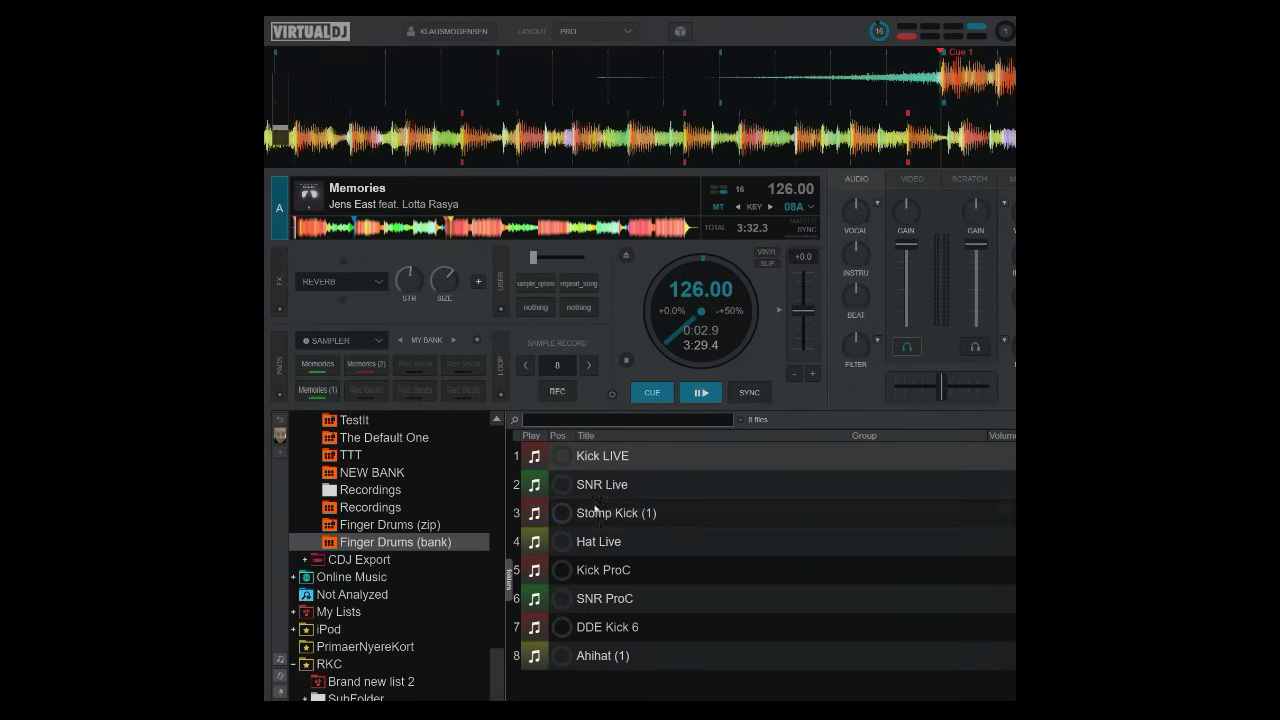
- Move SNR Live below Stomp Kick (1) in Finger Drums (bank), and save it with a higher gain in the Sample Editor
left_click_drag(595, 486, 595, 520)
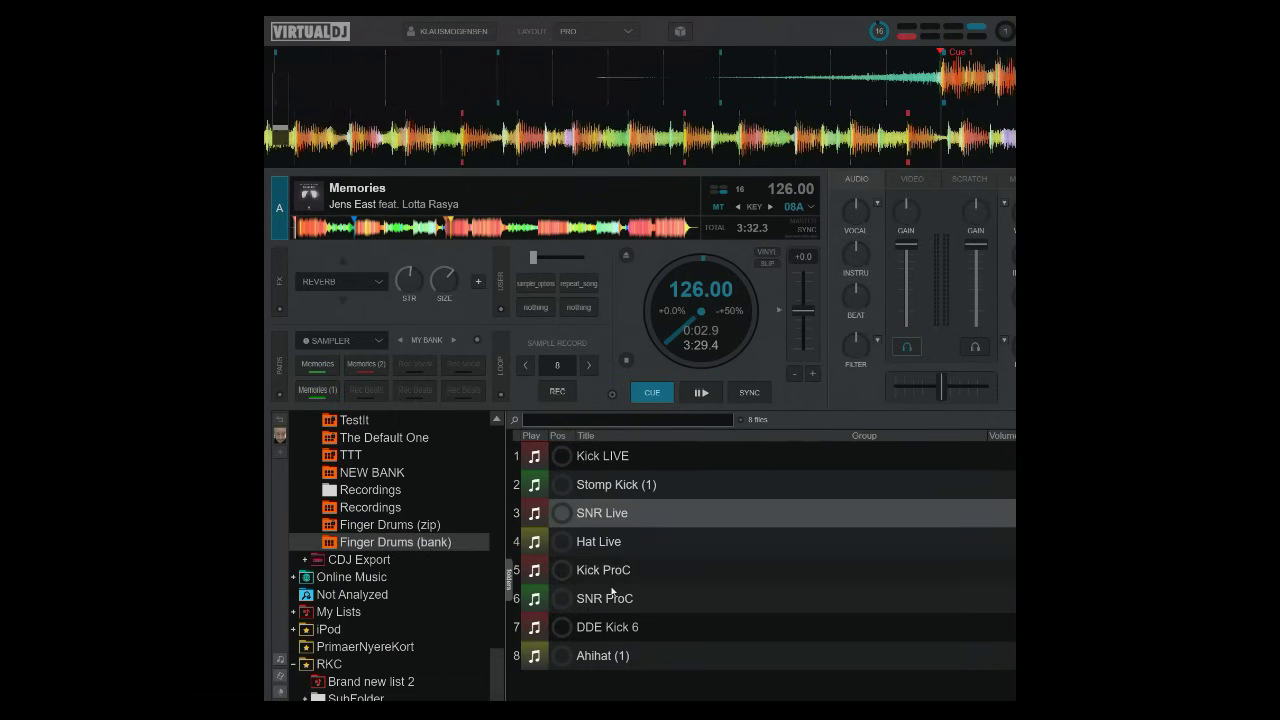
right_click(590, 523)
left_click(604, 533)
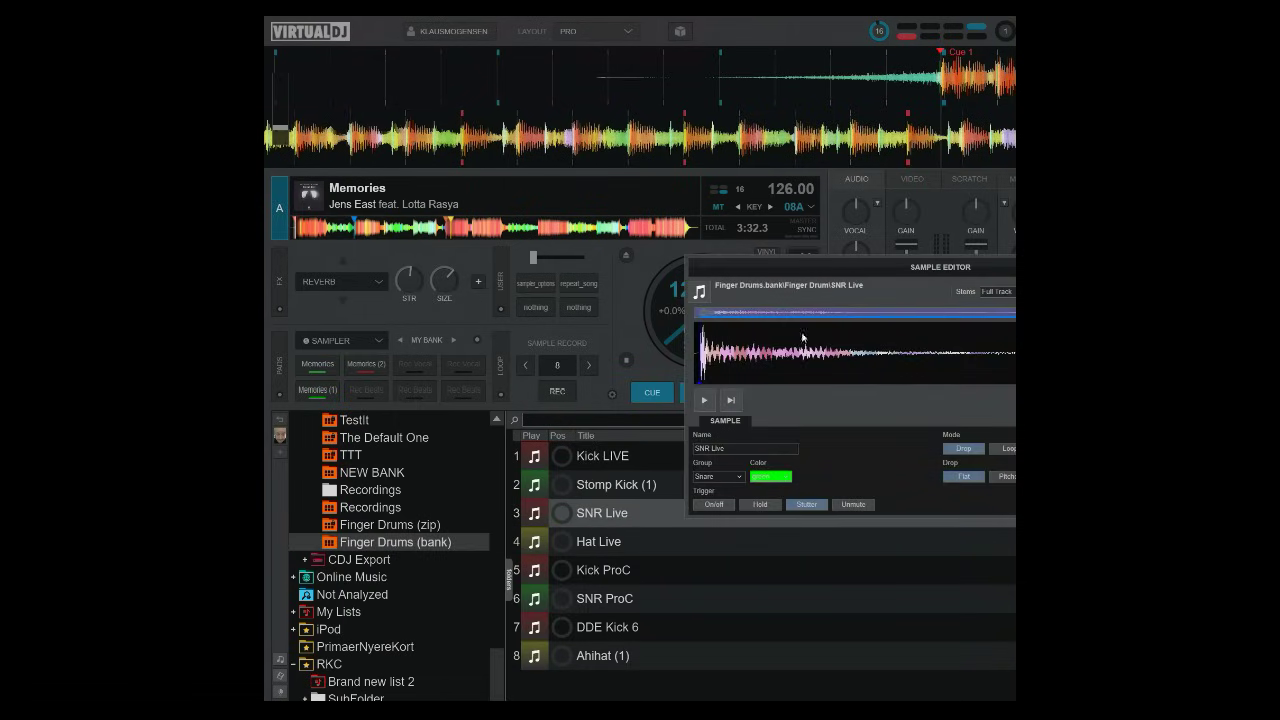
left_click_drag(984, 278, 758, 317)
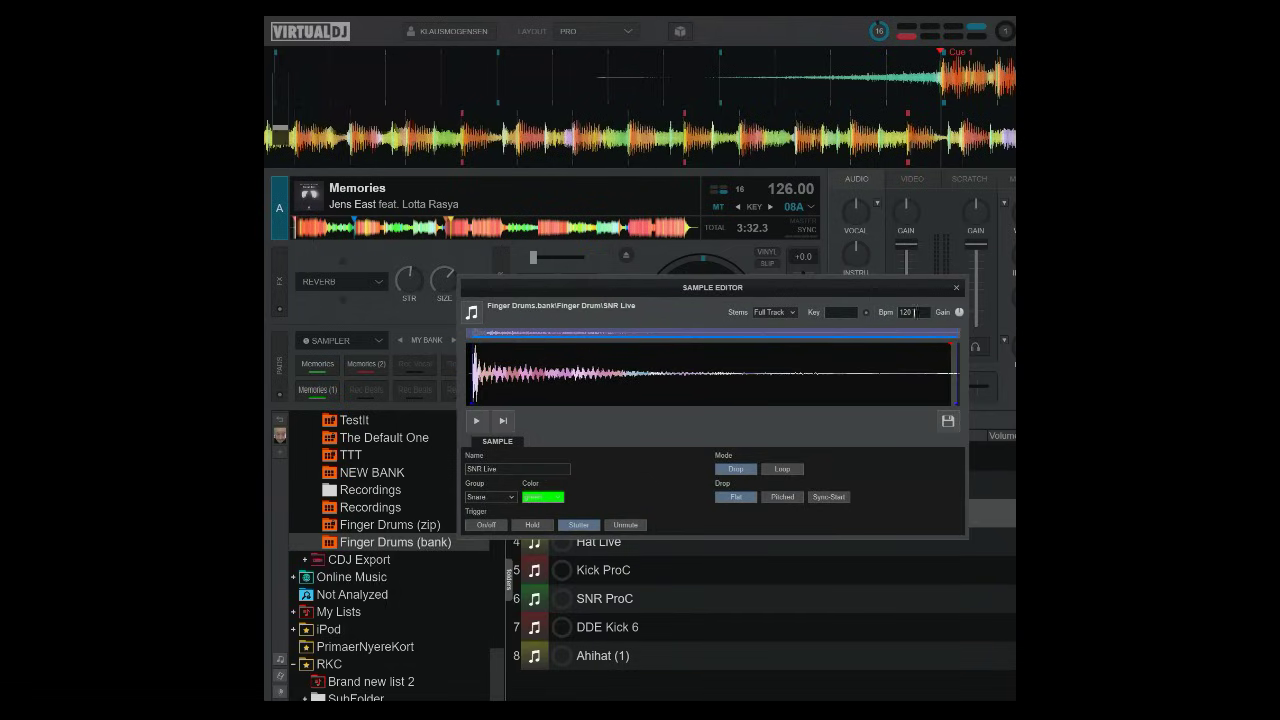
mouse_move(959, 313)
left_mouse_down()
mouse_move(960, 334)
mouse_move(958, 311)
left_mouse_up()
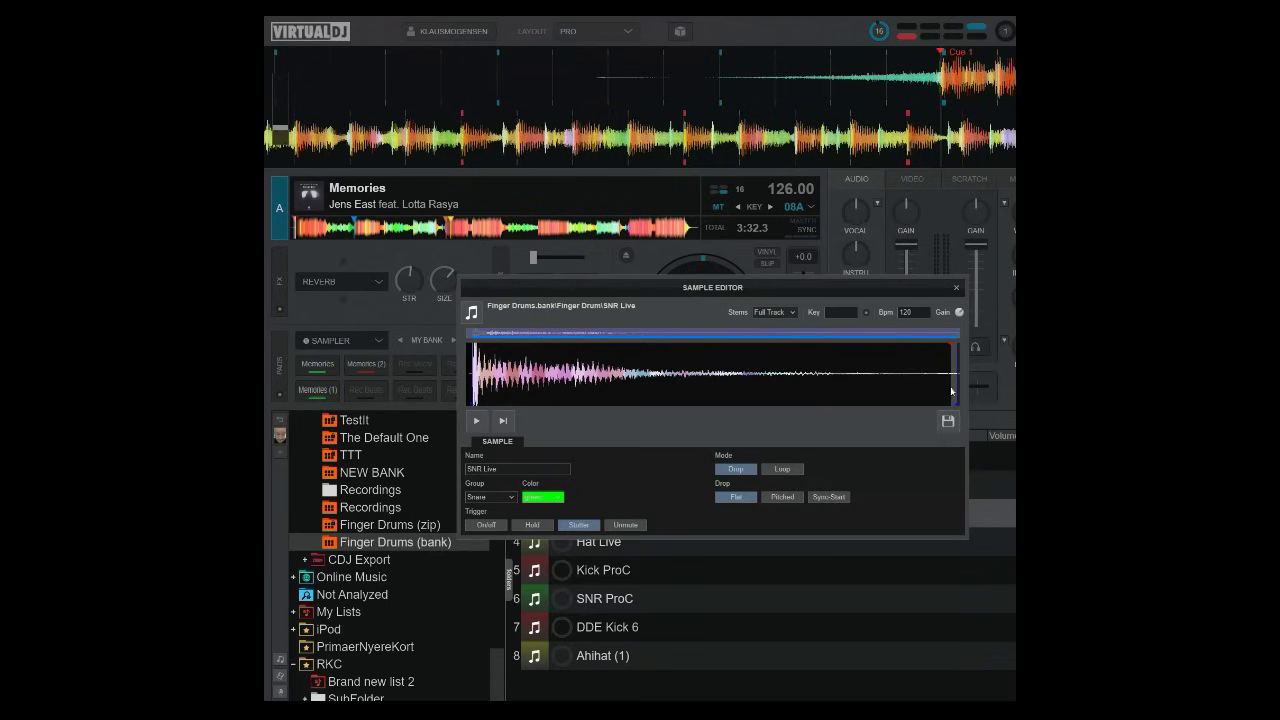
left_click(947, 421)
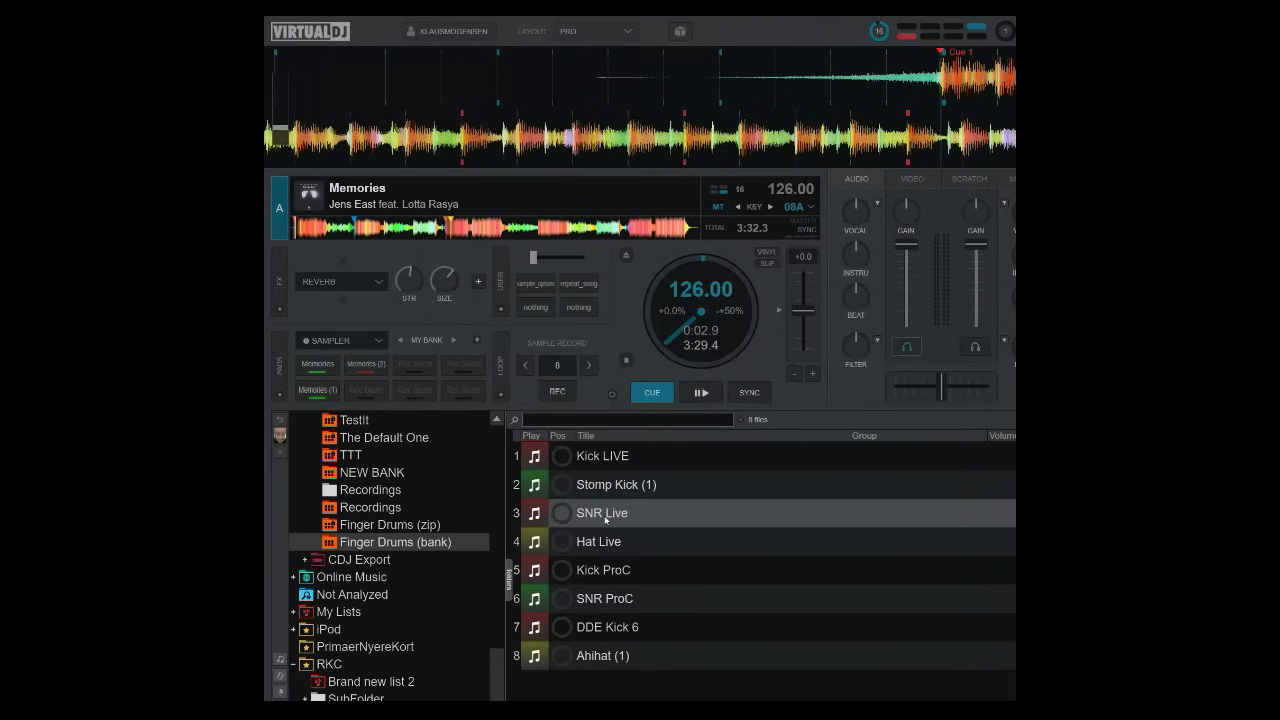
- Compare the SNR Live sample in the Finger Drums (zip) and Finger Drums (bank) versions
left_click(440, 524)
left_click(561, 488)
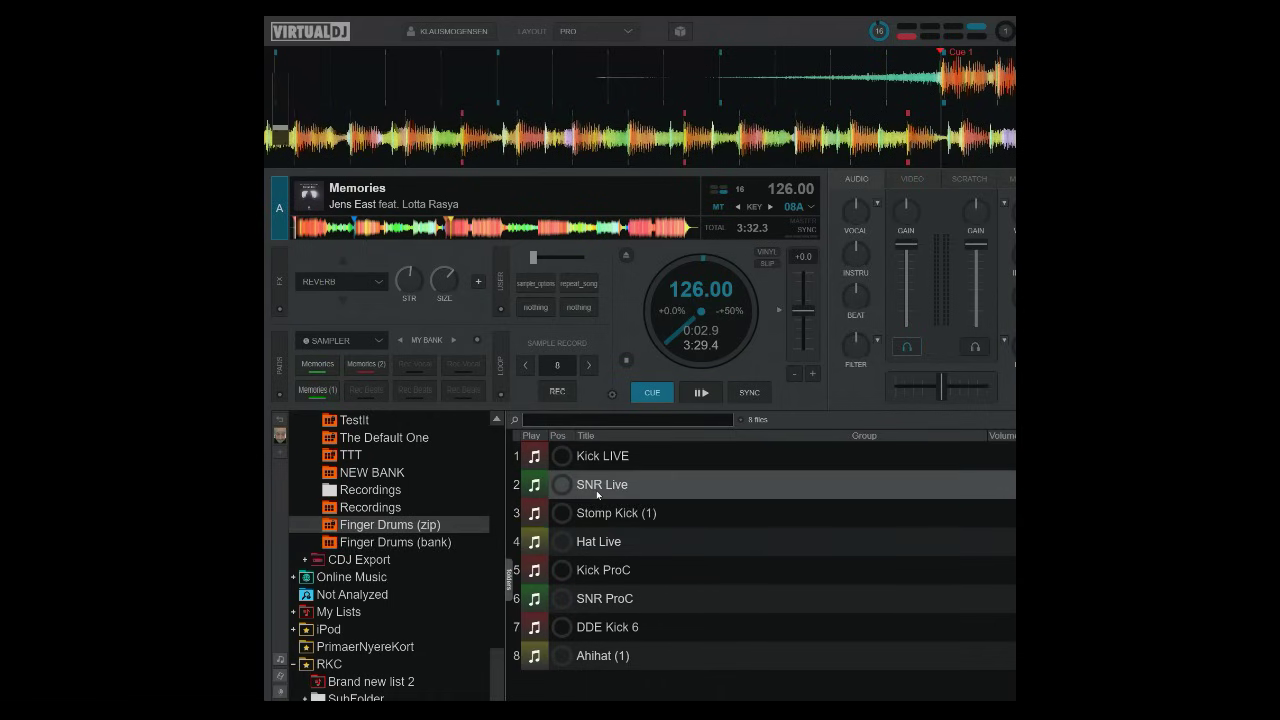
left_click(440, 542)
left_click(534, 513)
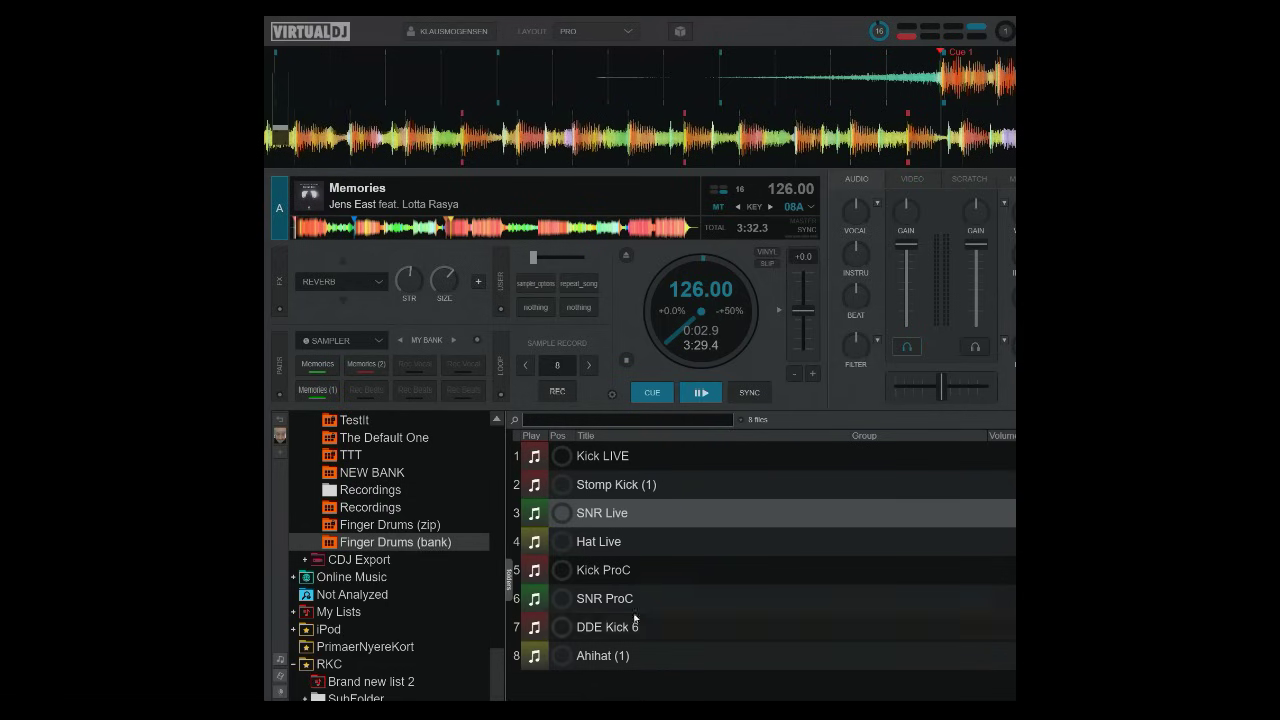
- Turn off the Locked bank option of the Halloween Sound FX bank
scroll(413, 540, "up", 10)
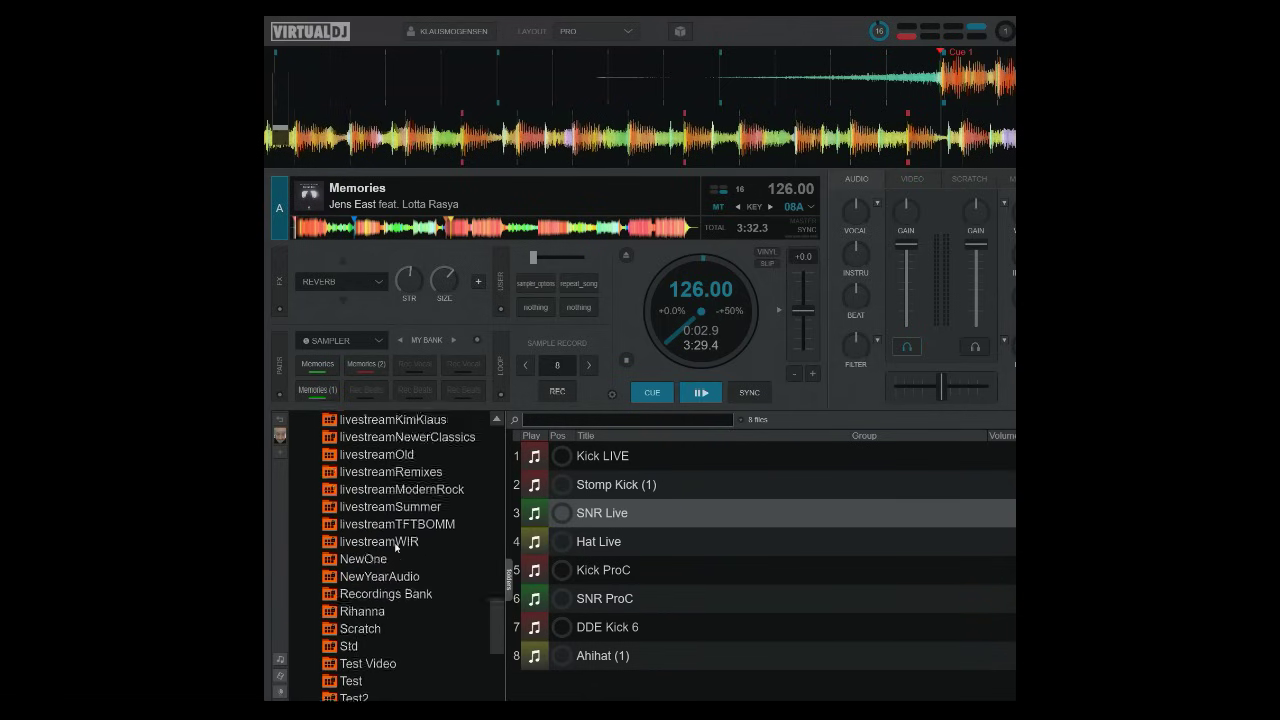
scroll(397, 550, "up", 8)
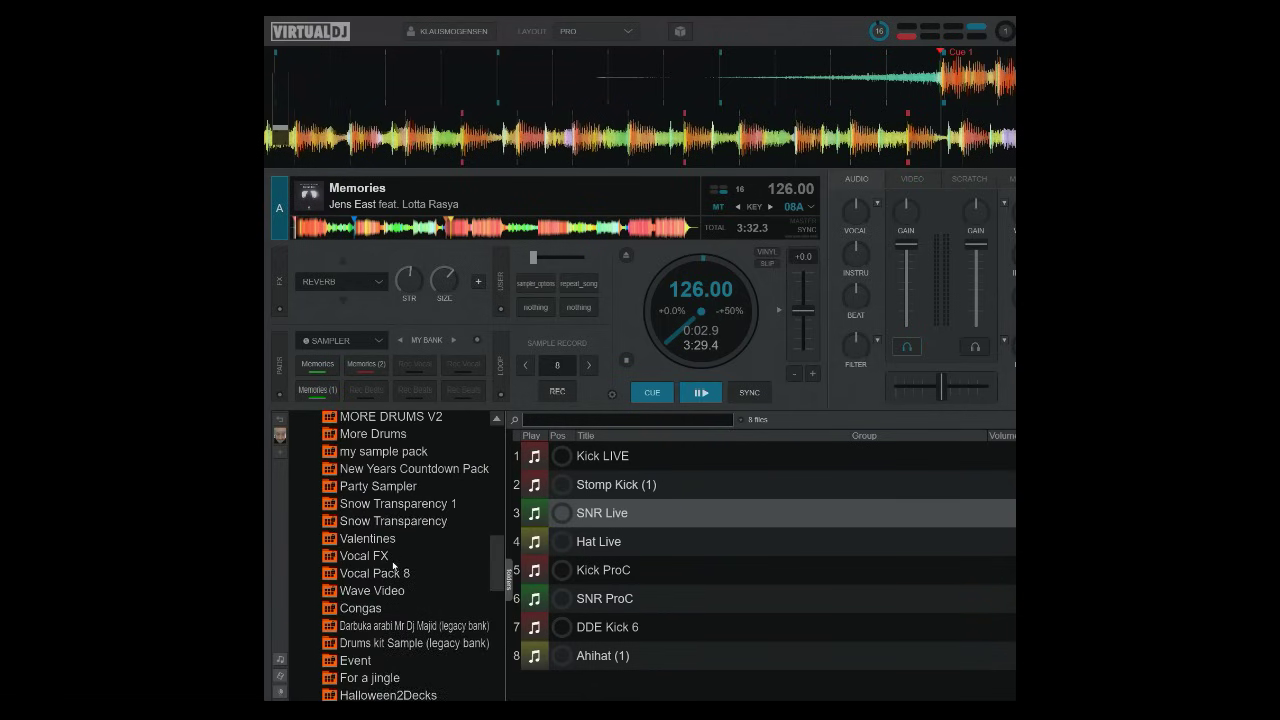
scroll(393, 568, "up", 10)
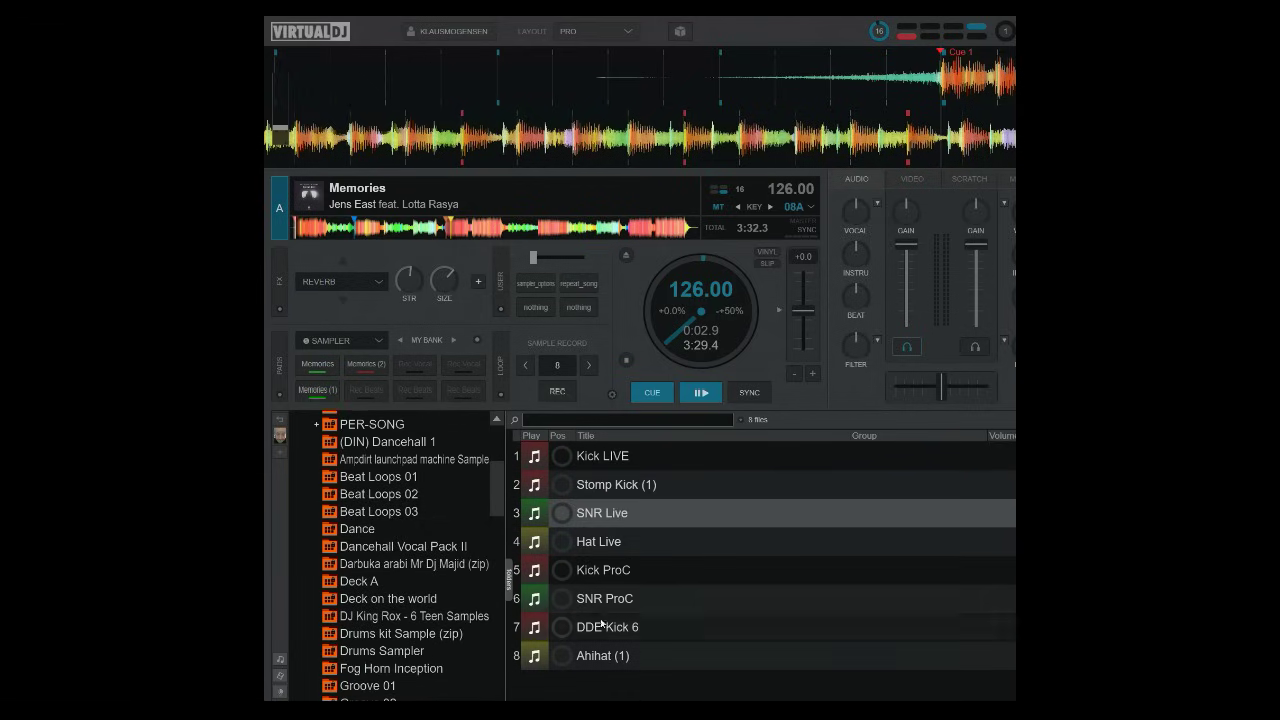
scroll(419, 612, "down", 1)
scroll(418, 602, "down", 3)
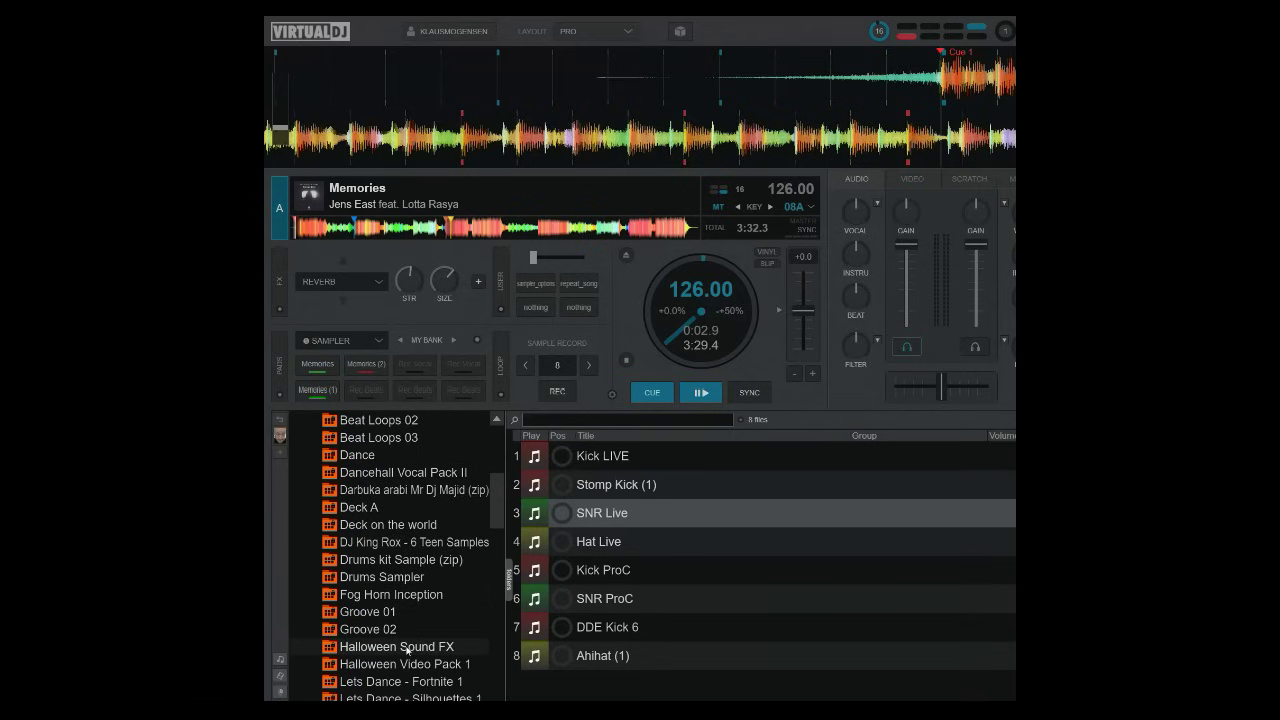
right_click(406, 648)
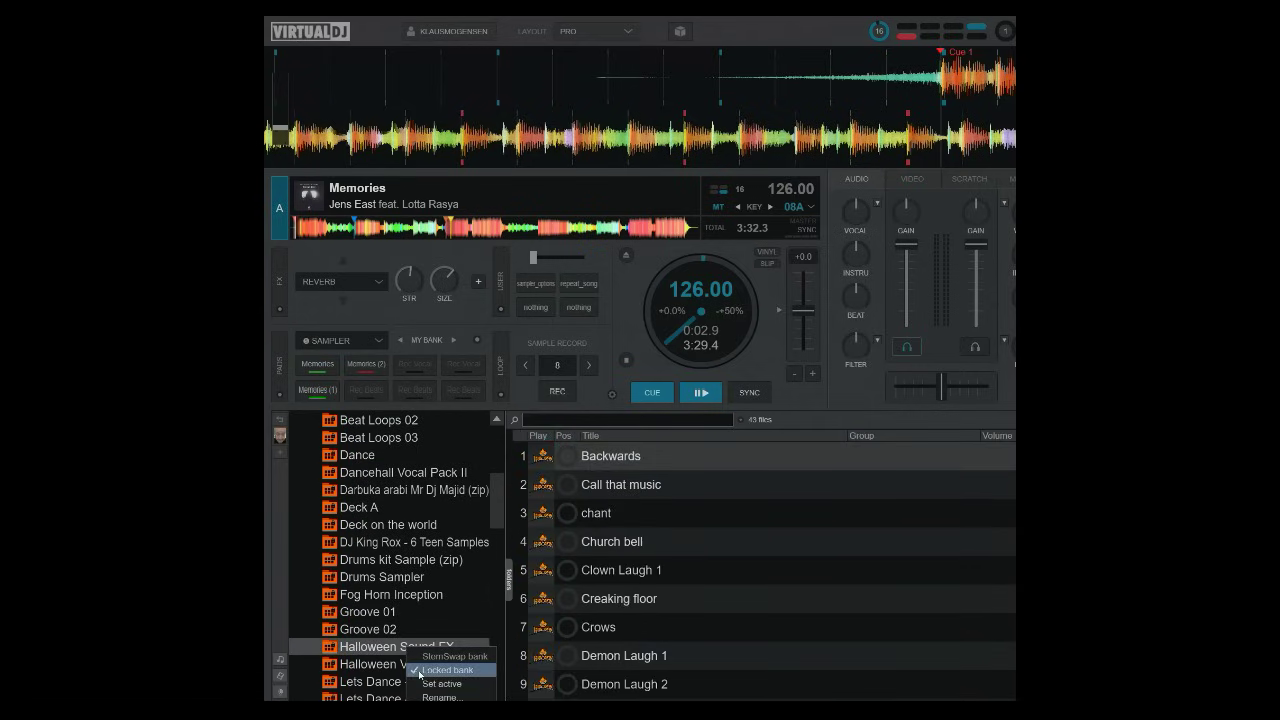
left_click(447, 670)
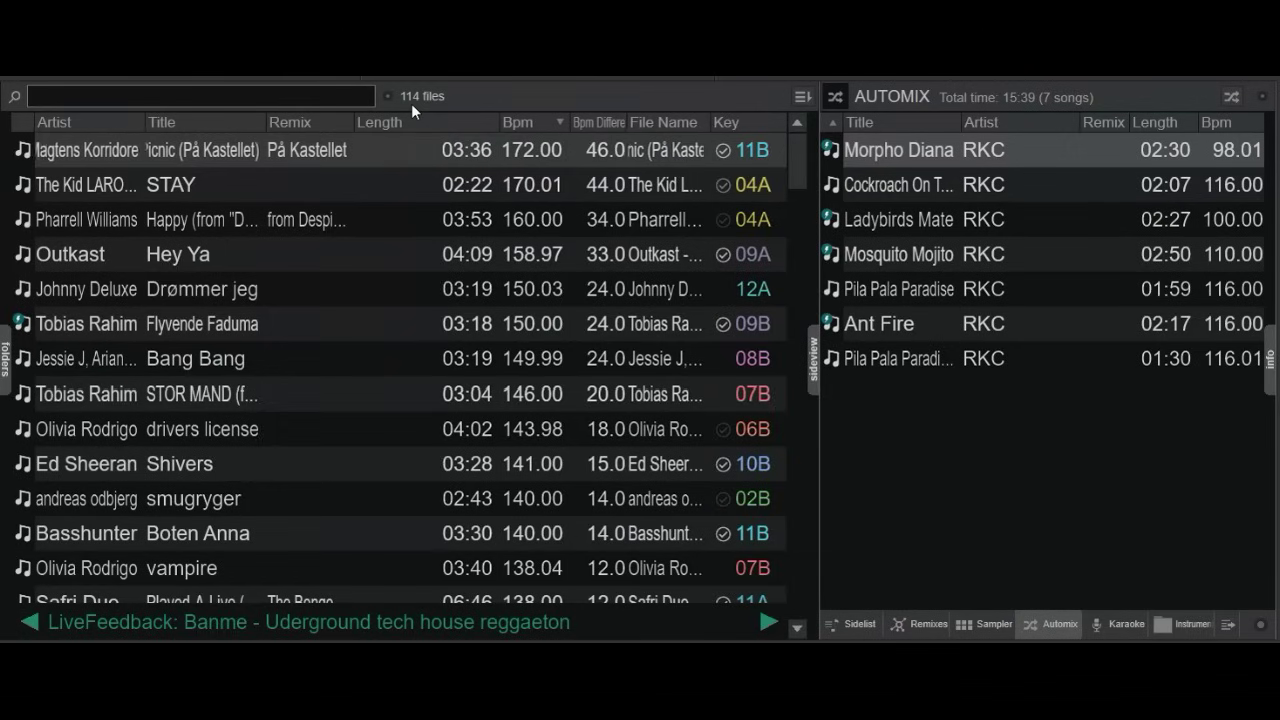
- Check the Automix and Sidelist totals in the sideview, and switch through its Sampler and Karaoke views
mouse_move(411, 103)
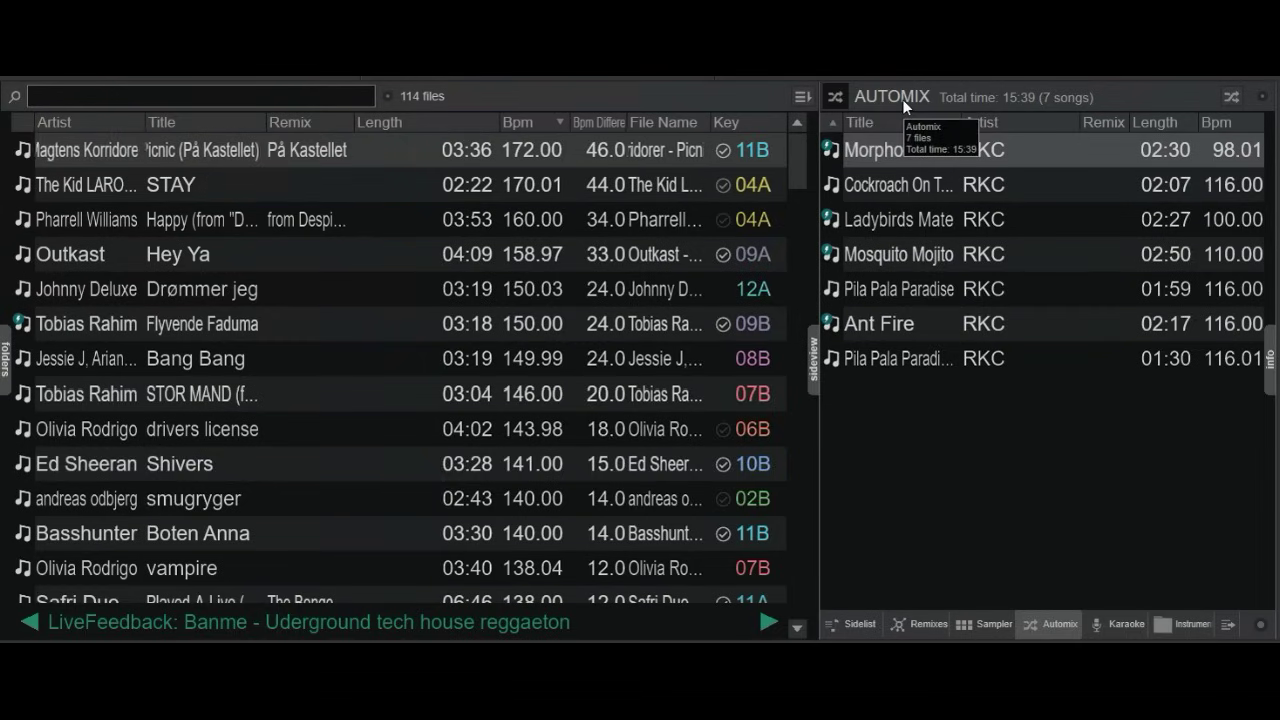
left_click(860, 626)
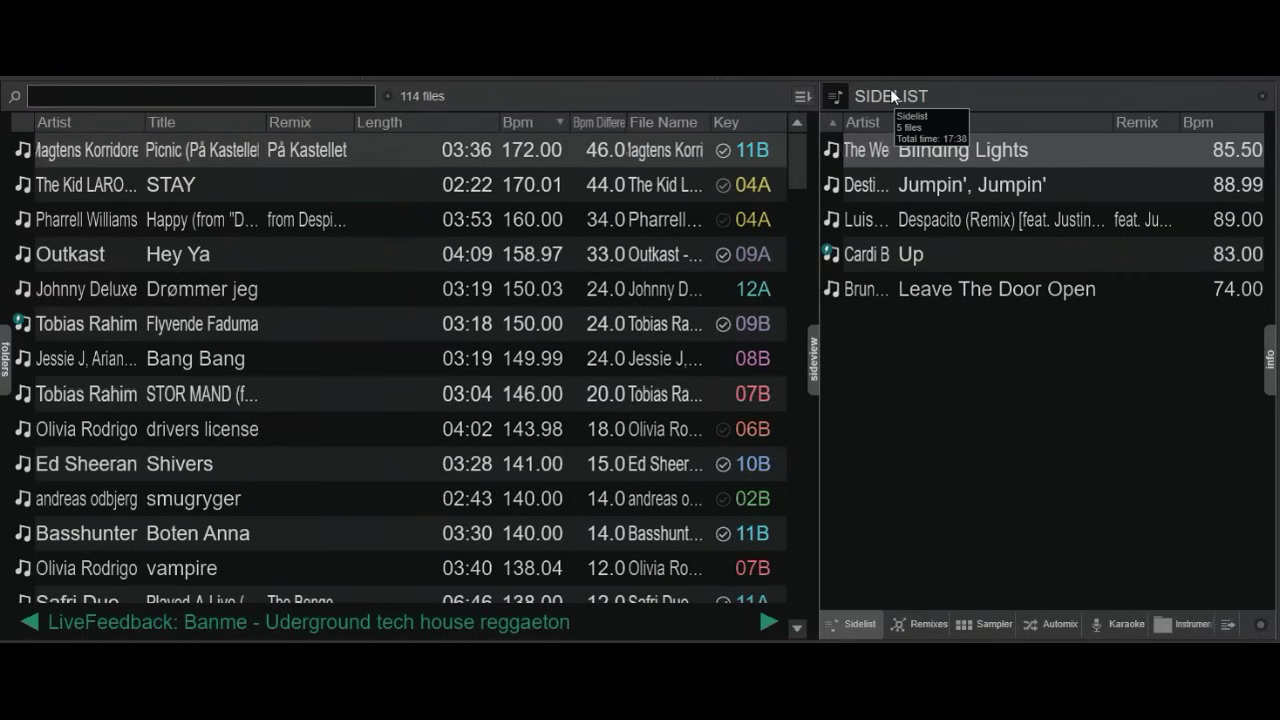
left_click(974, 626)
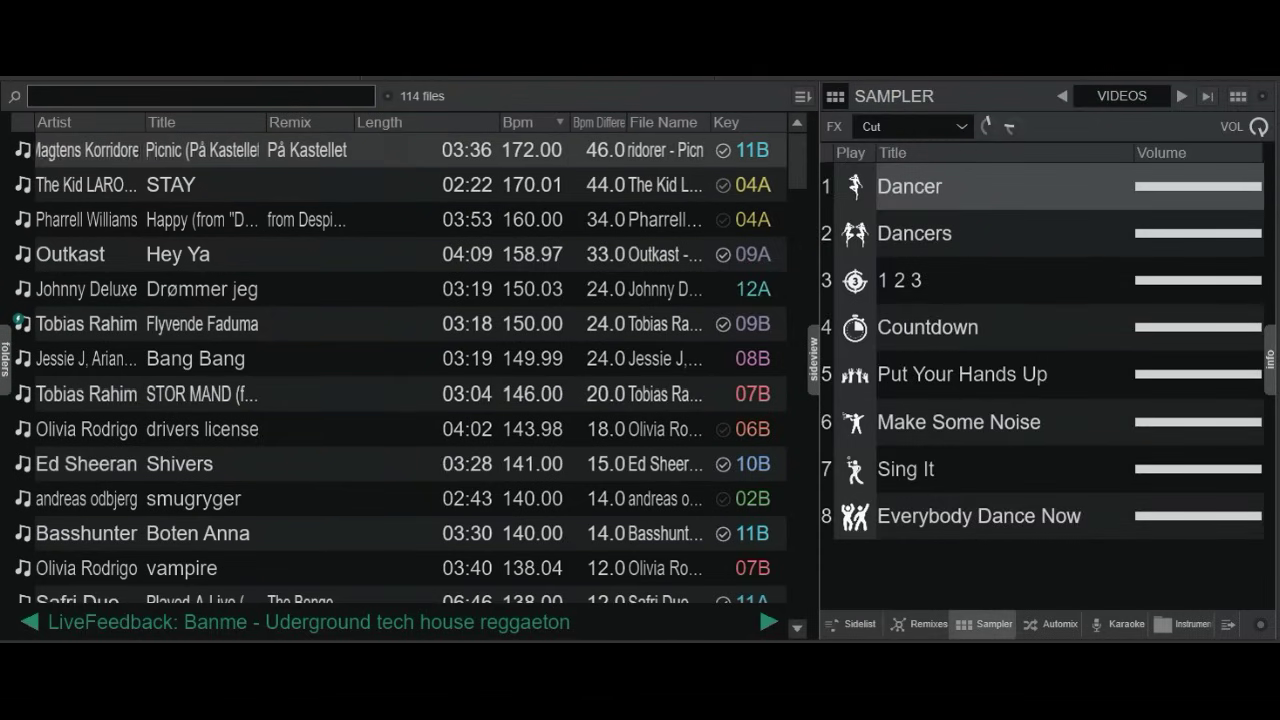
left_click(1107, 623)
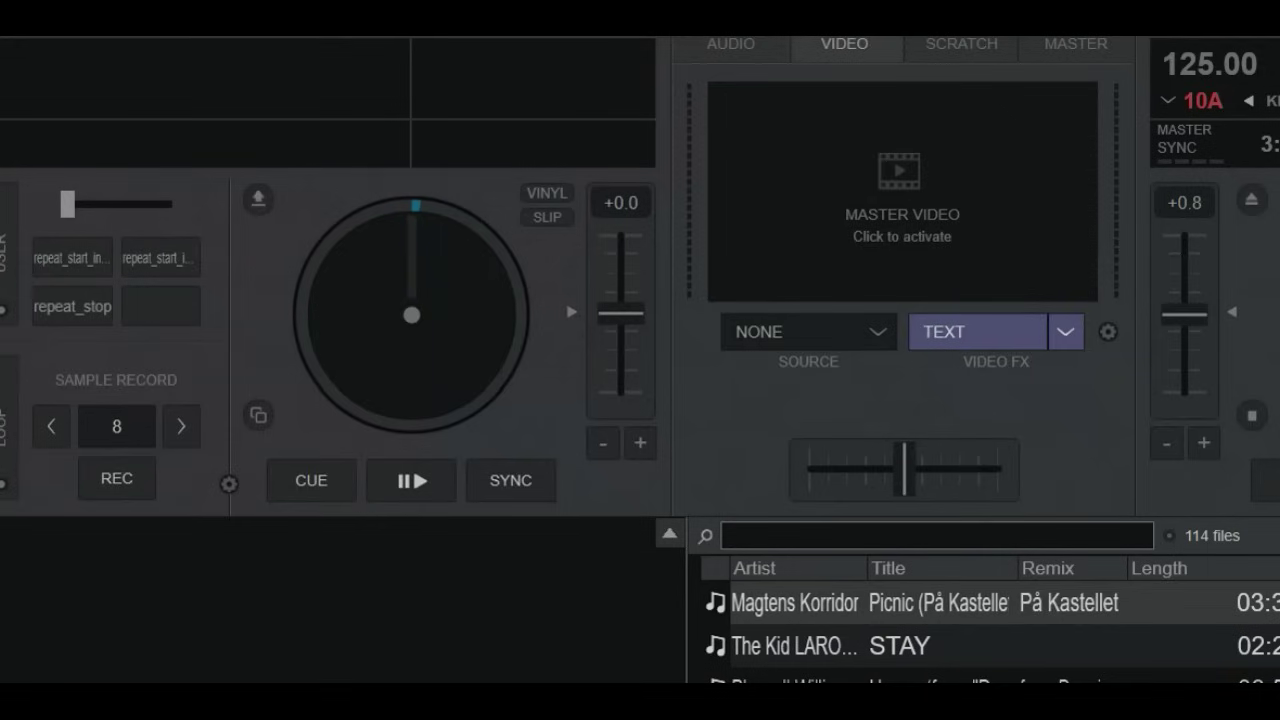
- Examine the countdown script of the first repeat_start_instant custom button in the Button Editor and close the editor
right_click(58, 256)
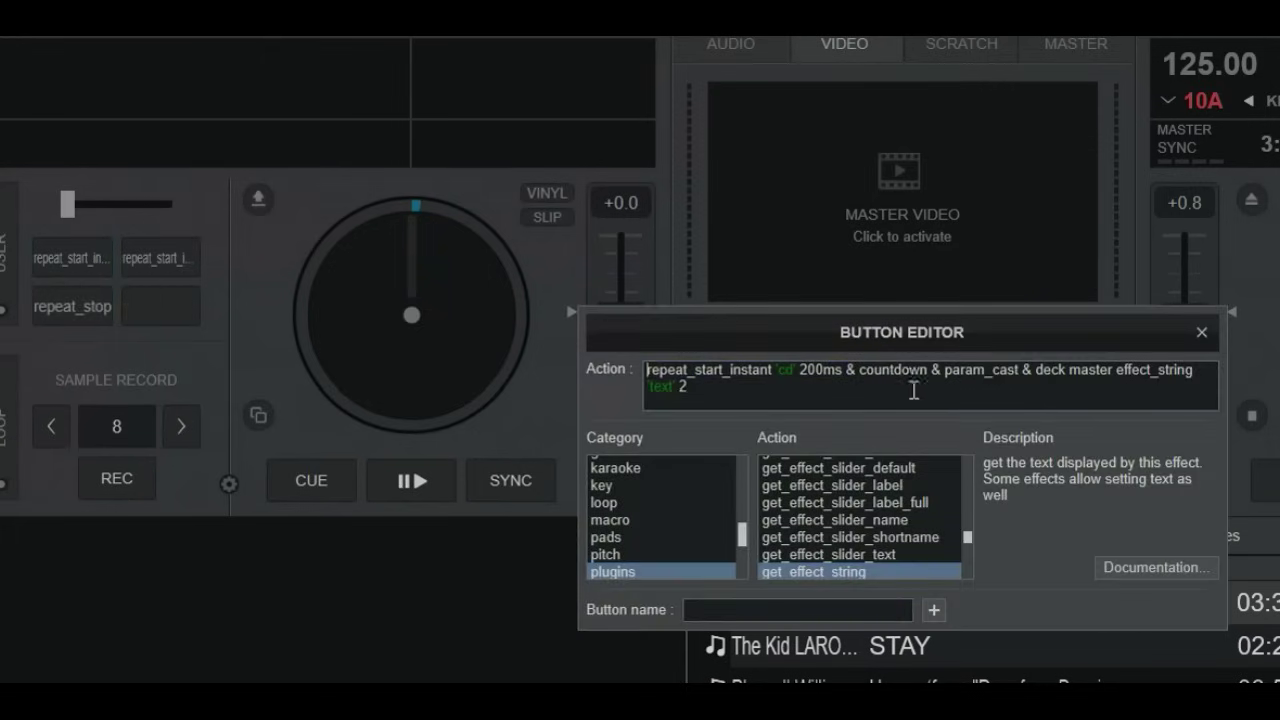
left_click_drag(961, 338, 653, 238)
left_click_drag(338, 270, 544, 272)
double_click(676, 272)
left_click(678, 330)
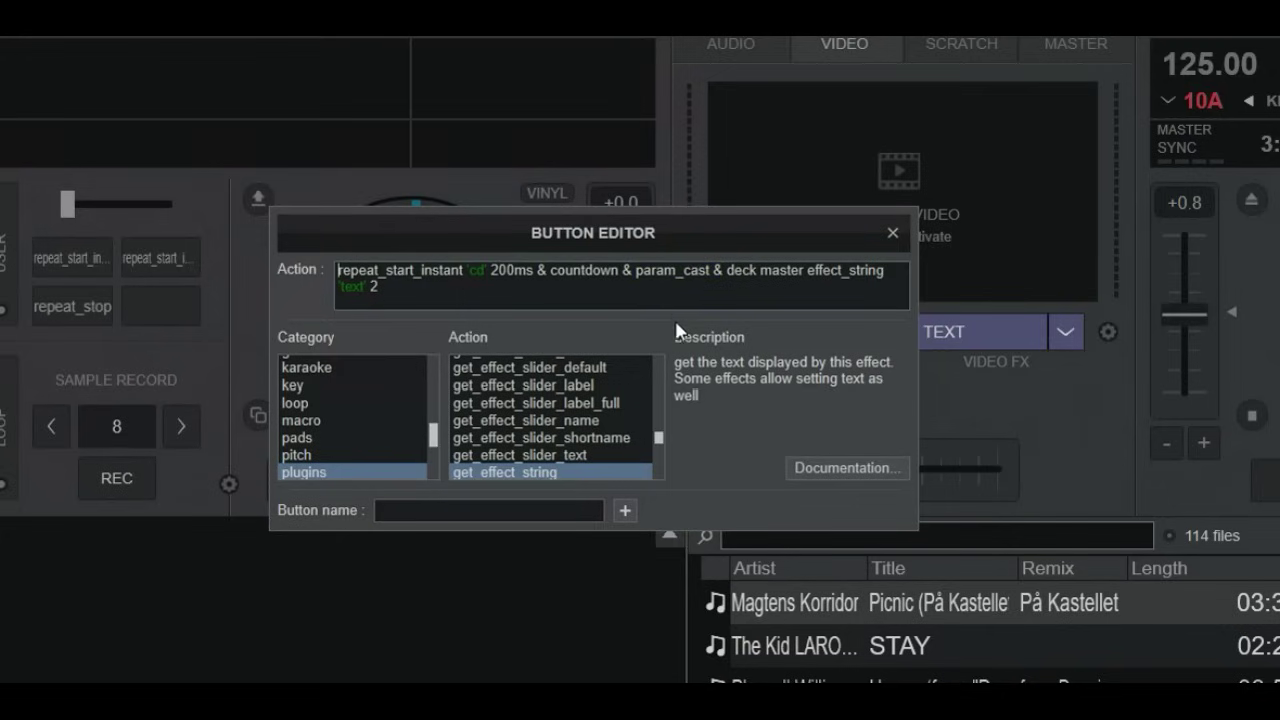
left_click(893, 234)
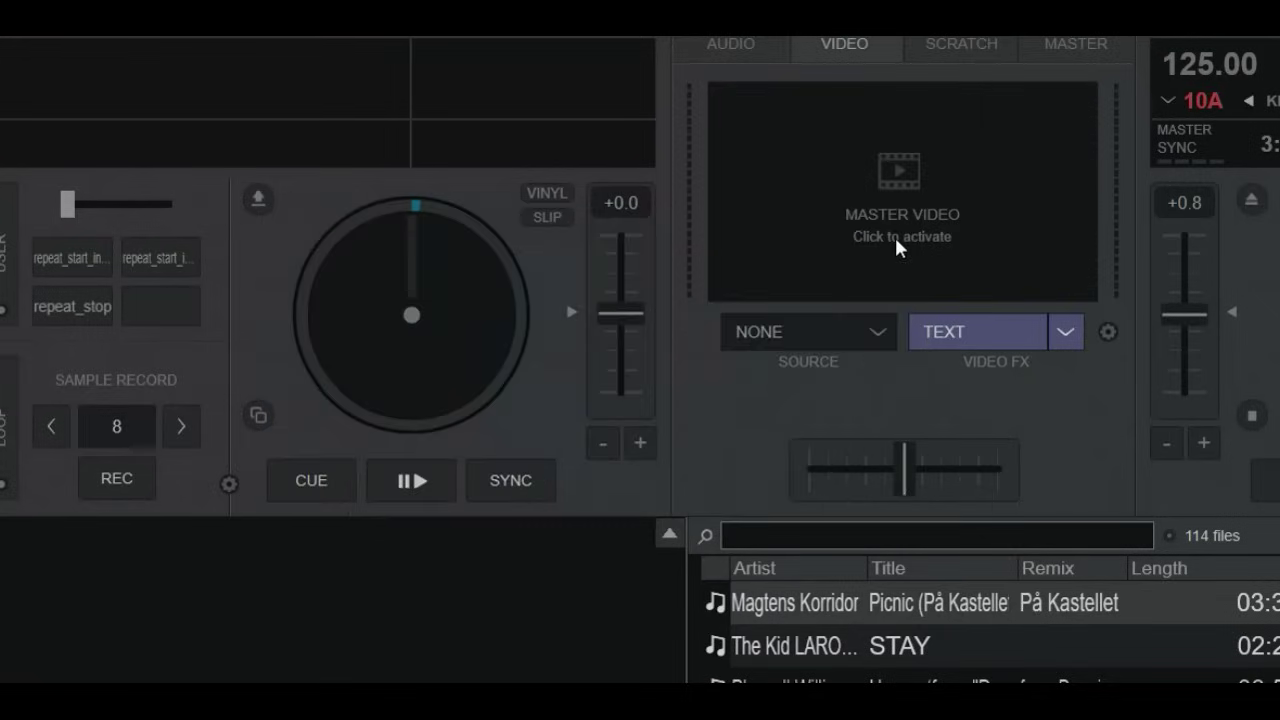
- Start the countdown with the first custom button and activate the master video output
left_click(78, 270)
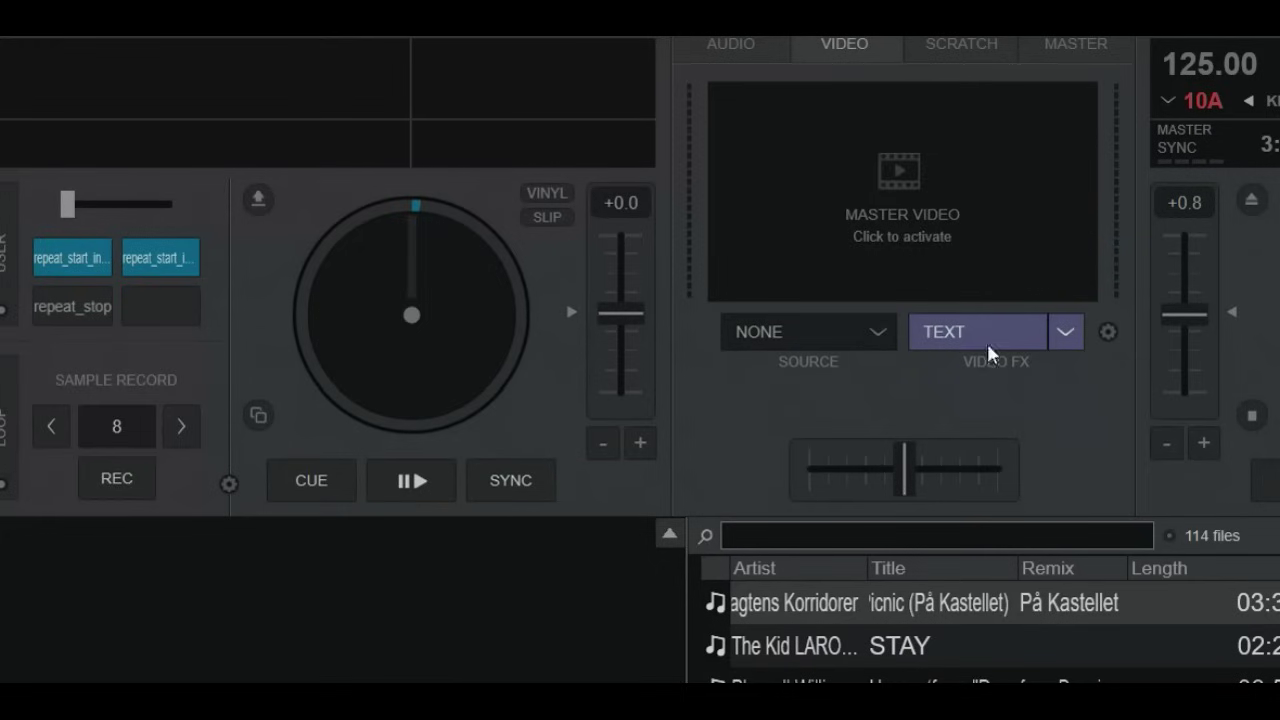
left_click(906, 240)
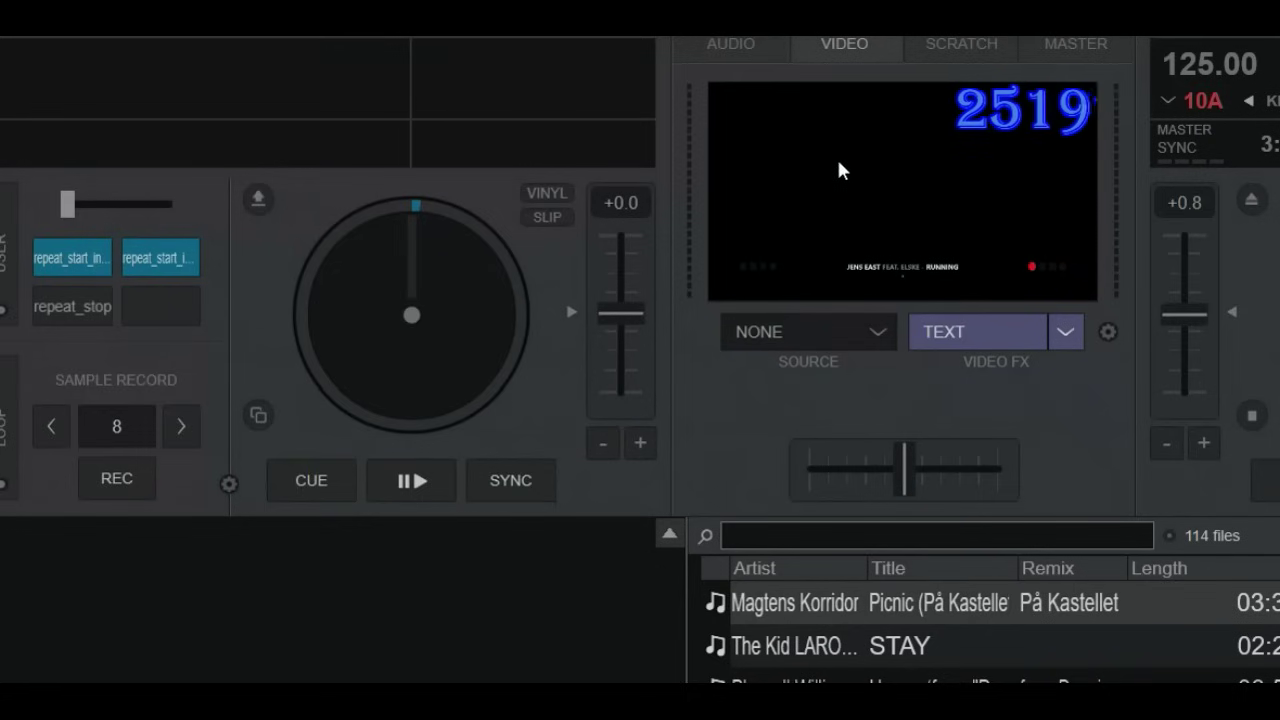
- Examine the countdown "2025/01/01" %full script of the second repeat_start_instant custom button in the Button Editor, and start that full-format countdown
right_click(163, 258)
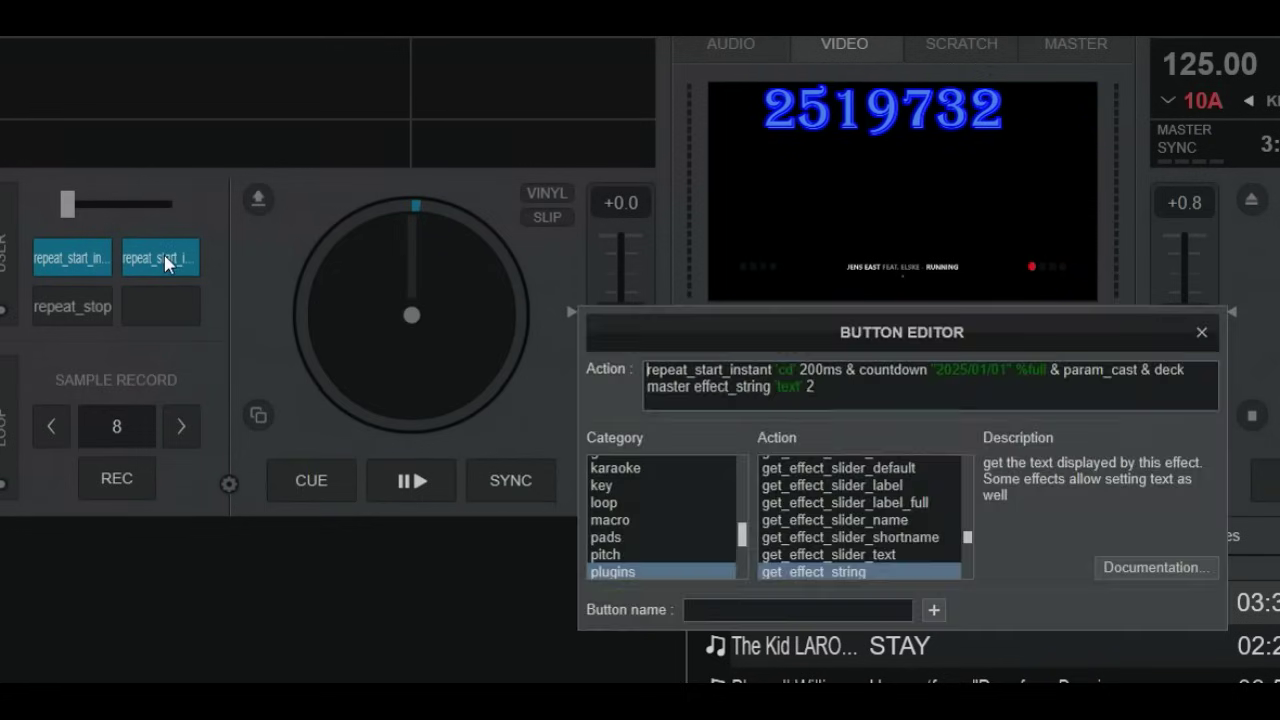
left_click_drag(916, 334, 617, 143)
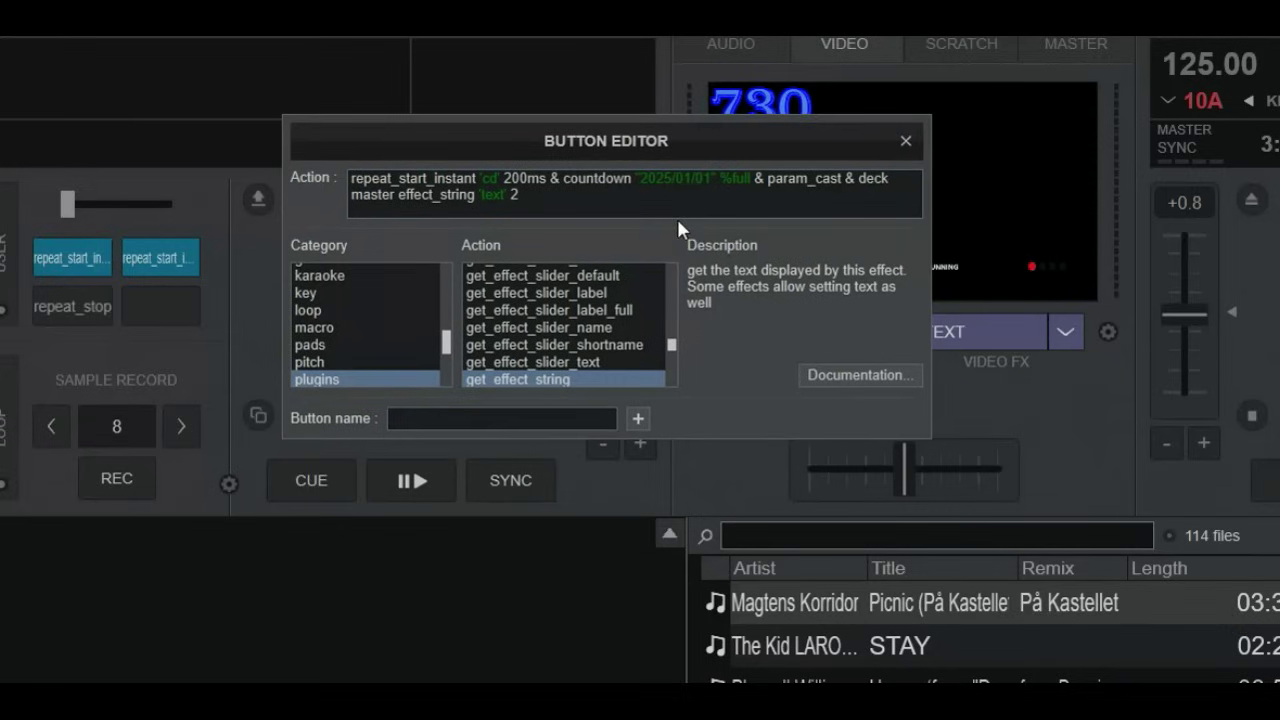
left_click_drag(563, 180, 685, 187)
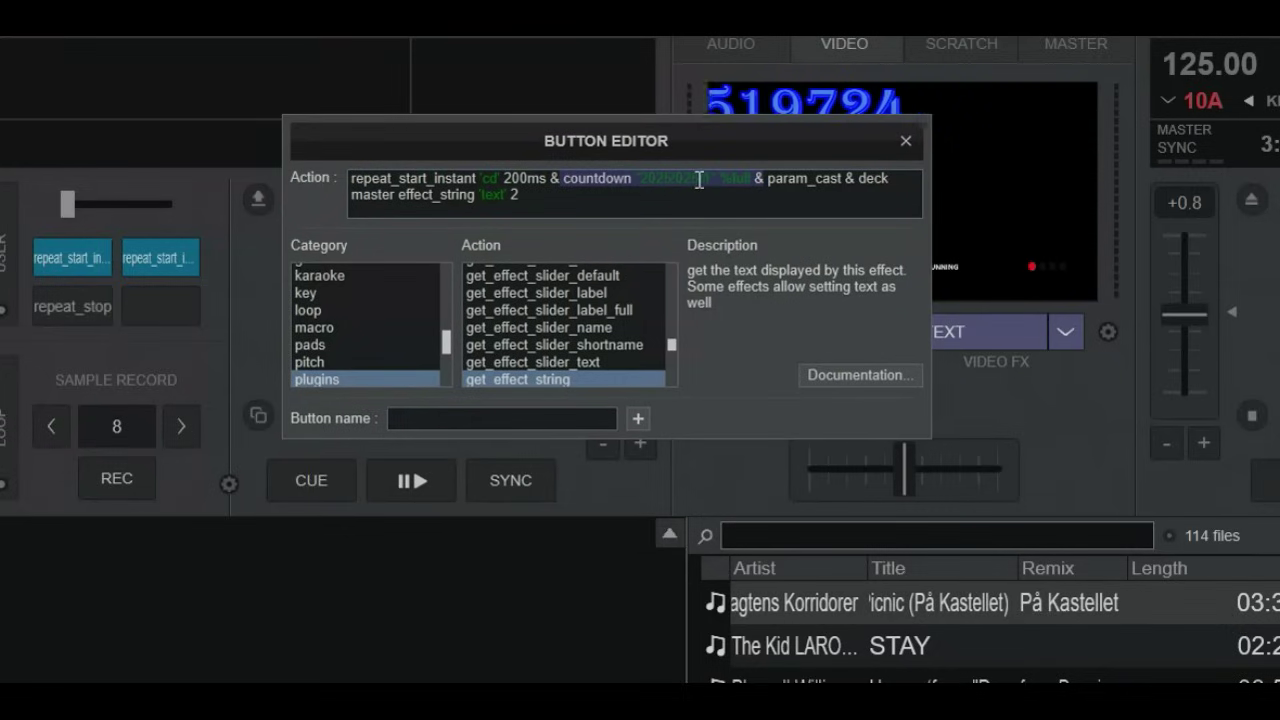
left_click(655, 186)
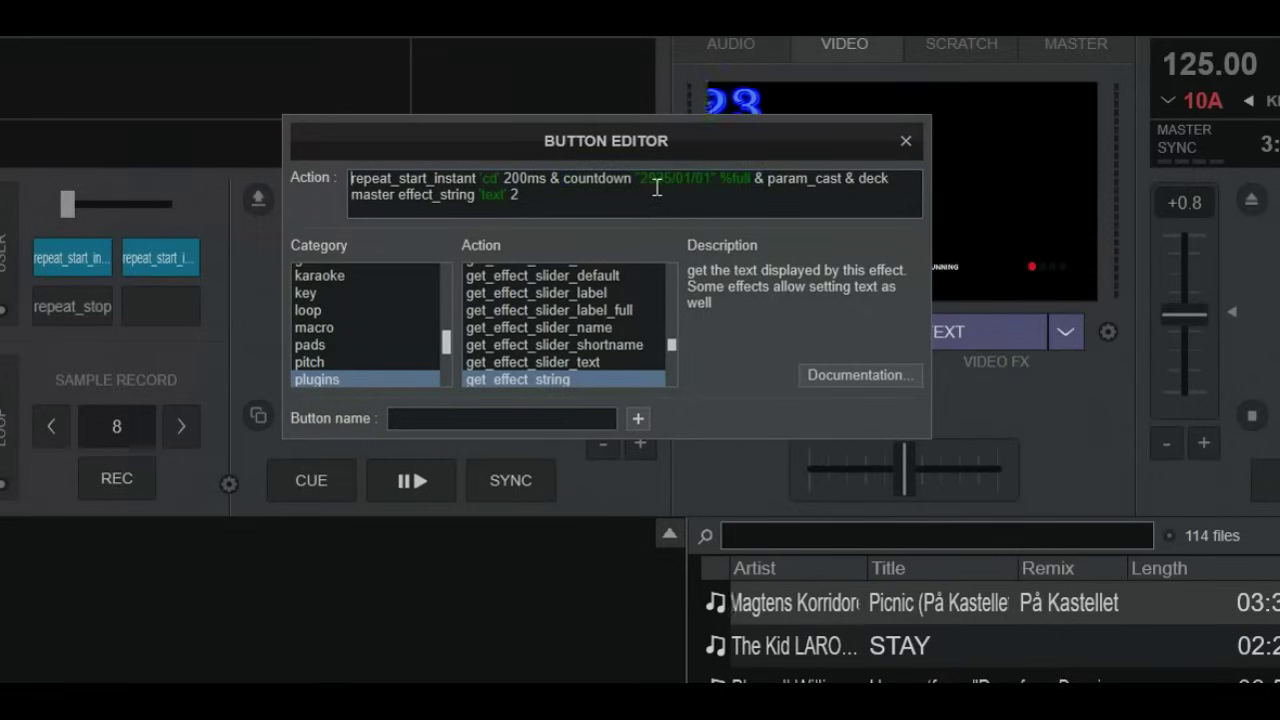
left_click(905, 141)
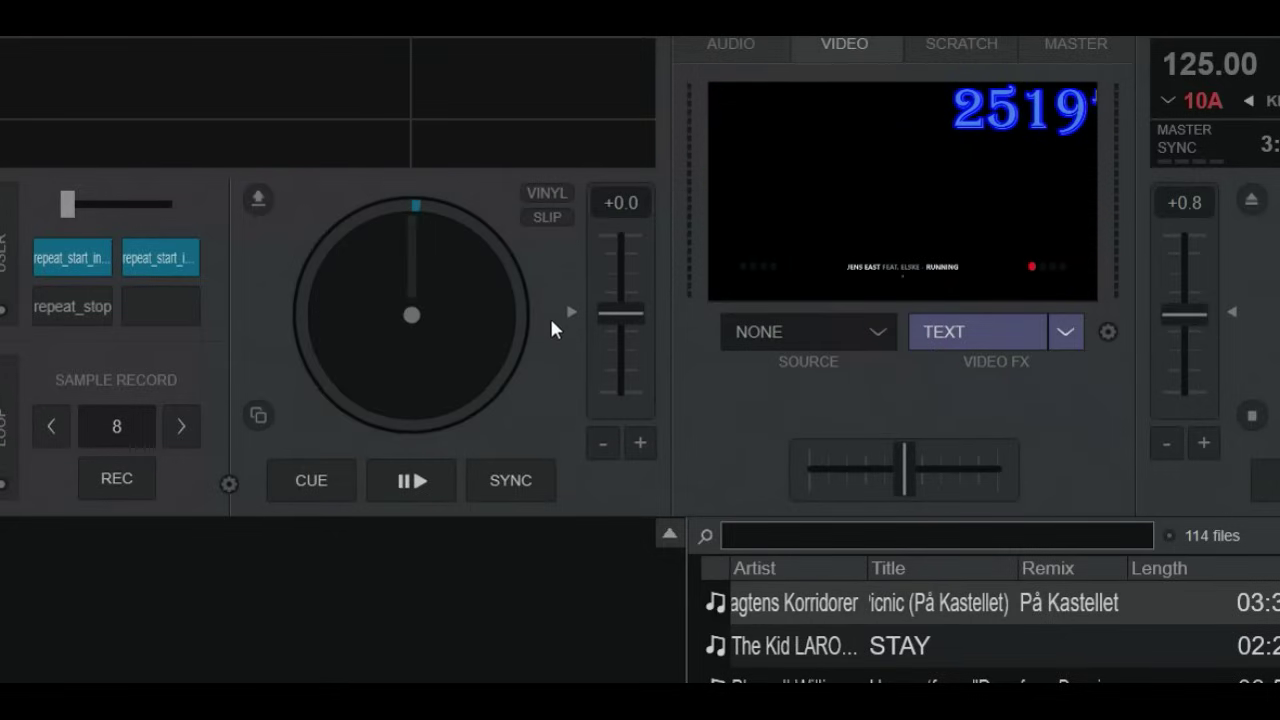
left_click(155, 262)
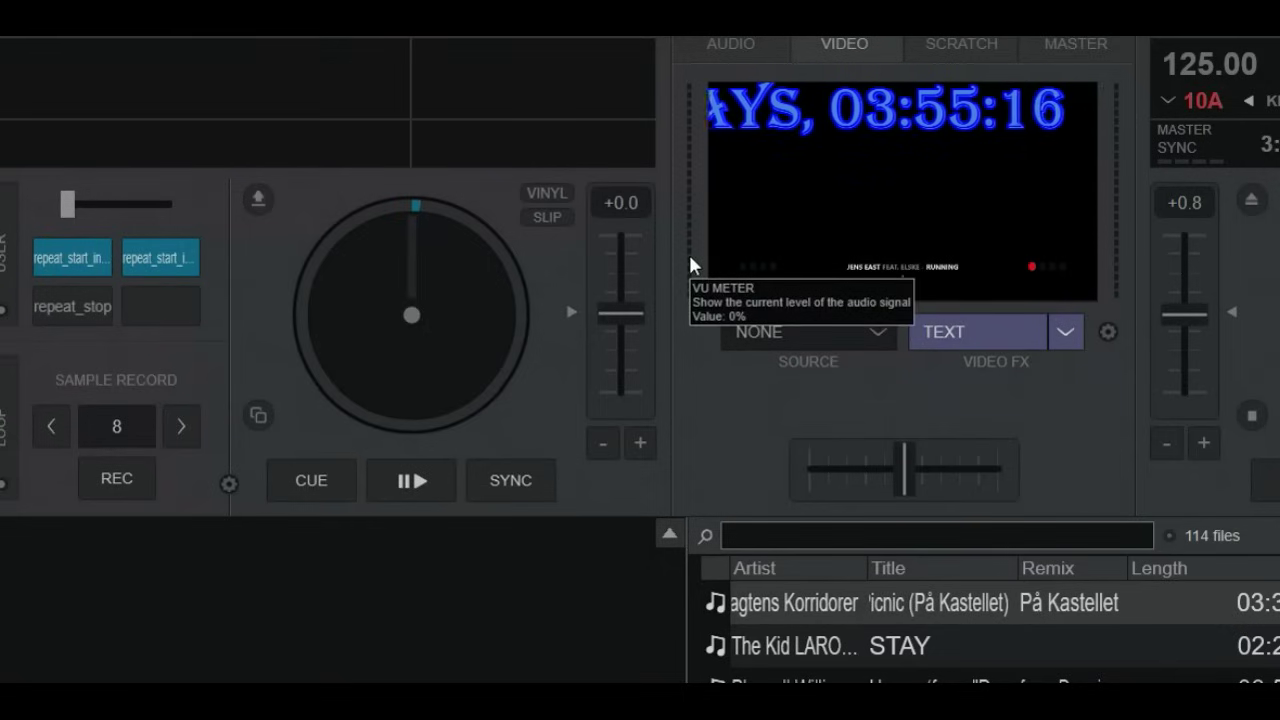